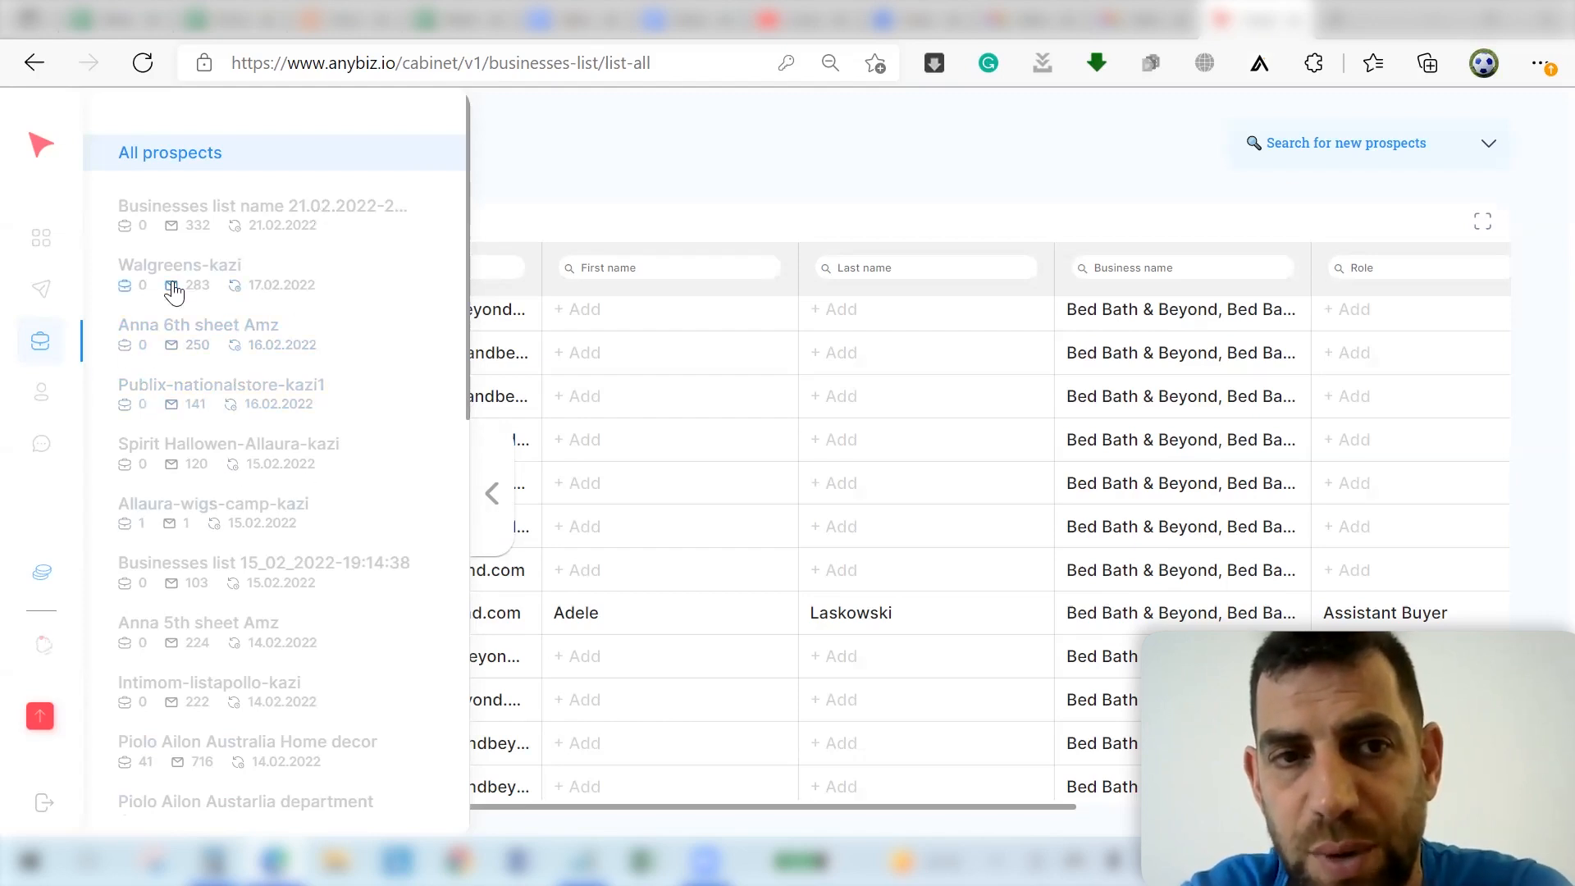
Collapse the saved prospect lists and examine the e-mail addresses, business names and roles in the All prospects table.
click(487, 510)
scroll(591, 521, down, 10)
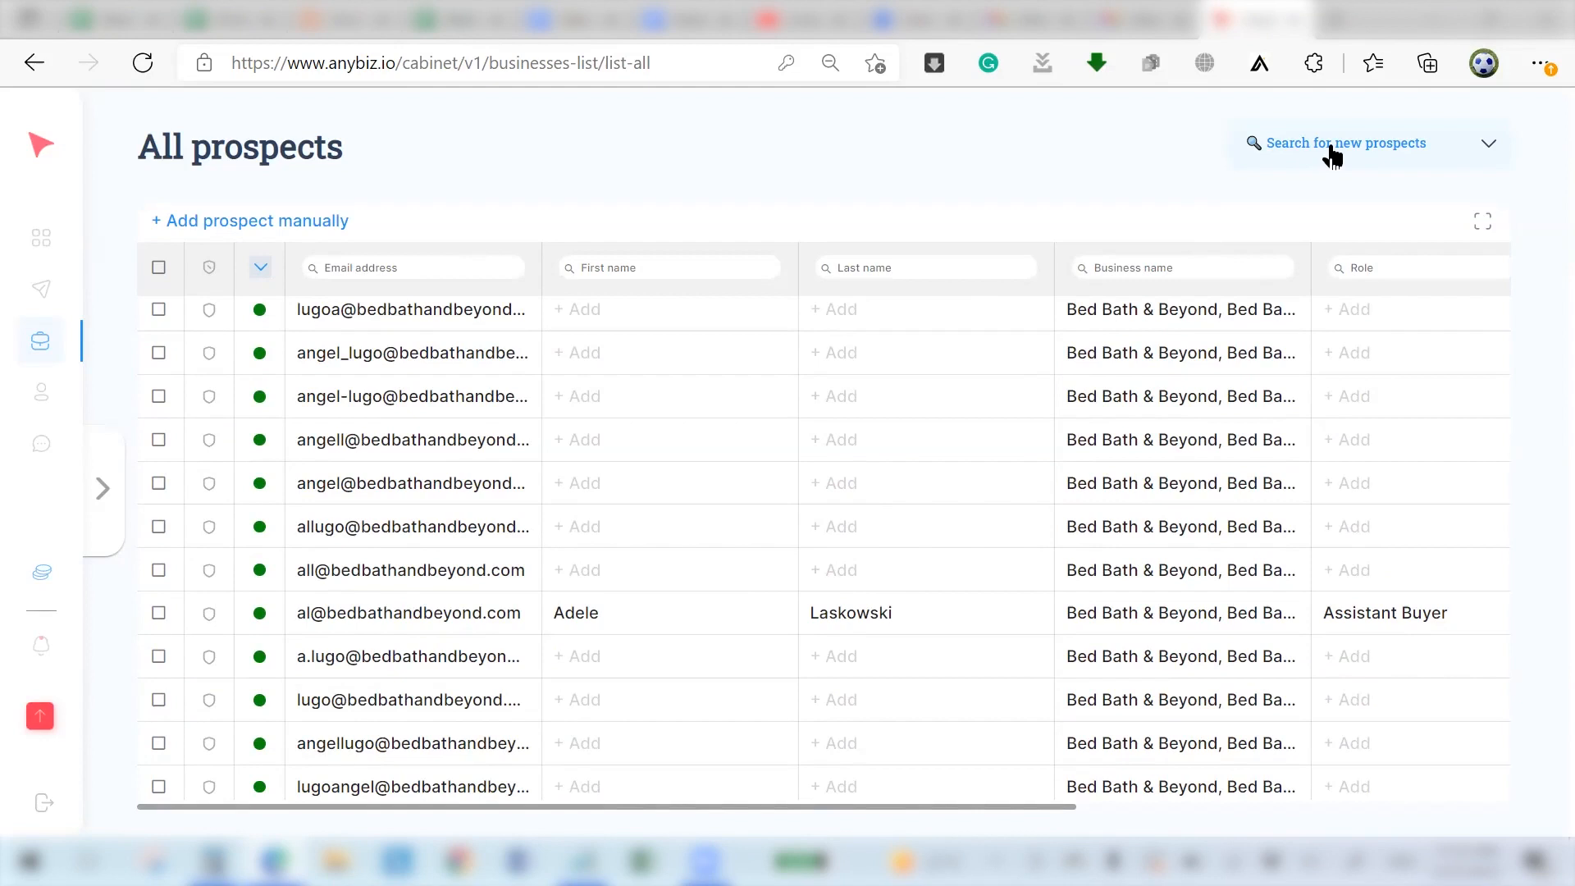
scroll(1109, 536, down, 10)
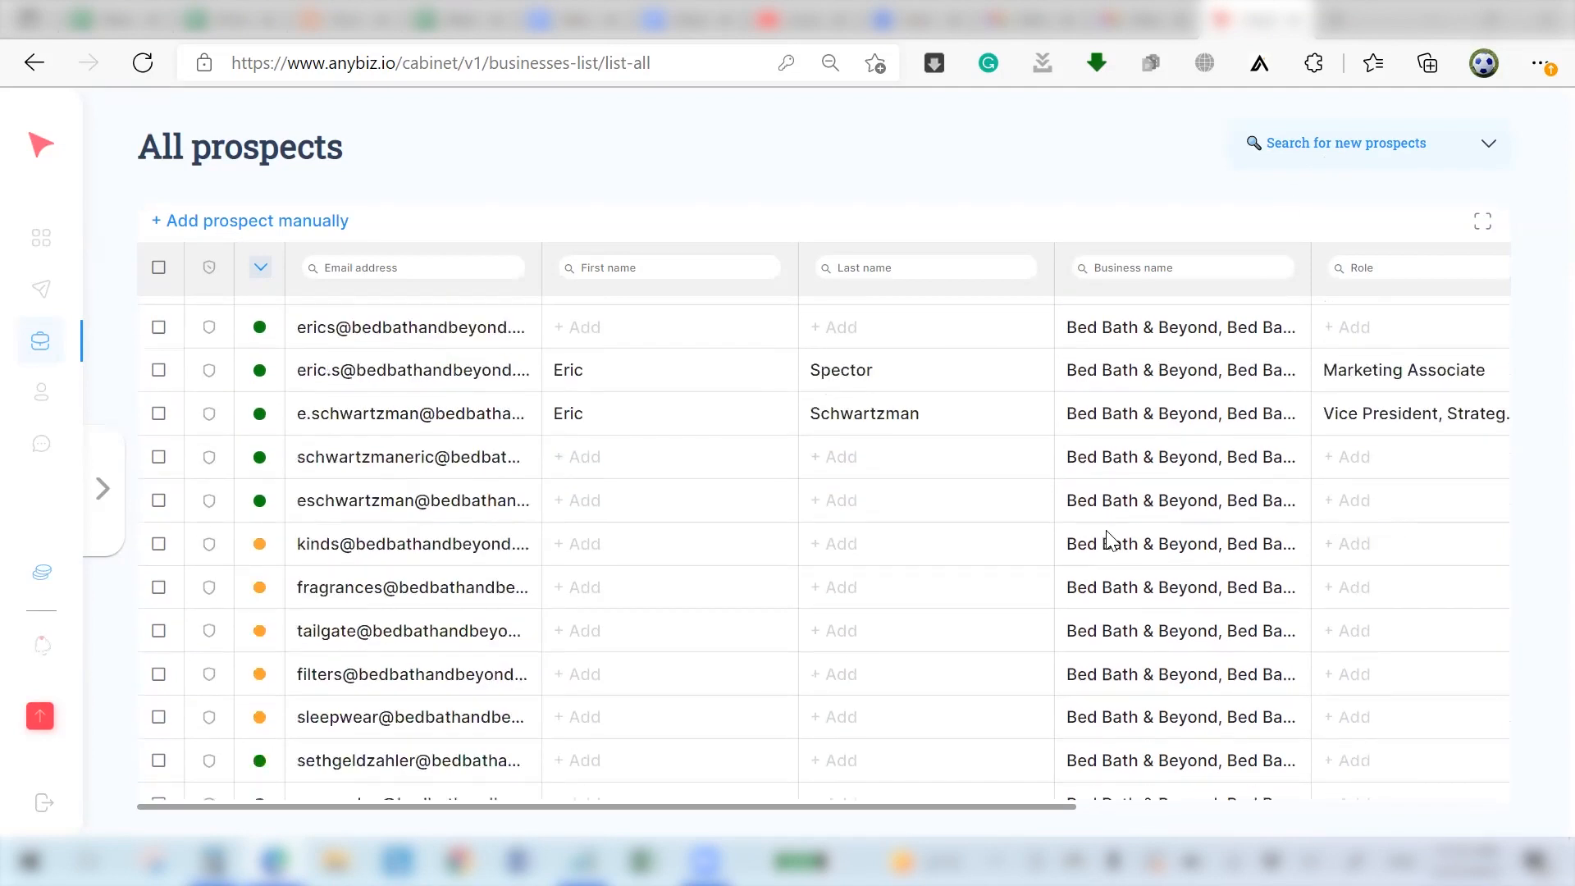
scroll(1107, 531, down, 15)
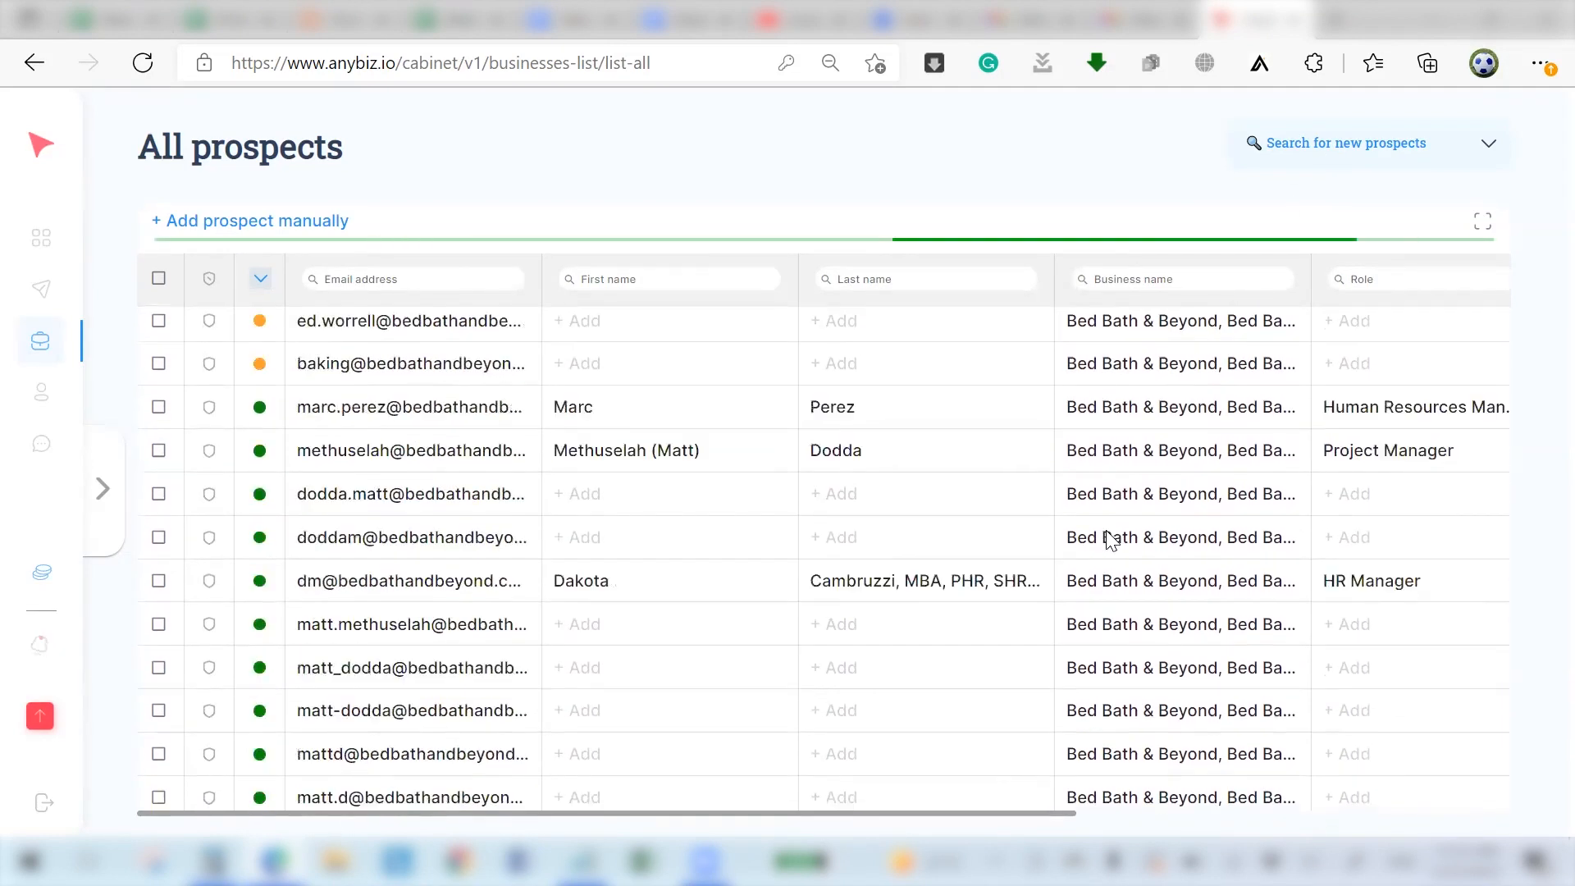
scroll(1105, 532, down, 15)
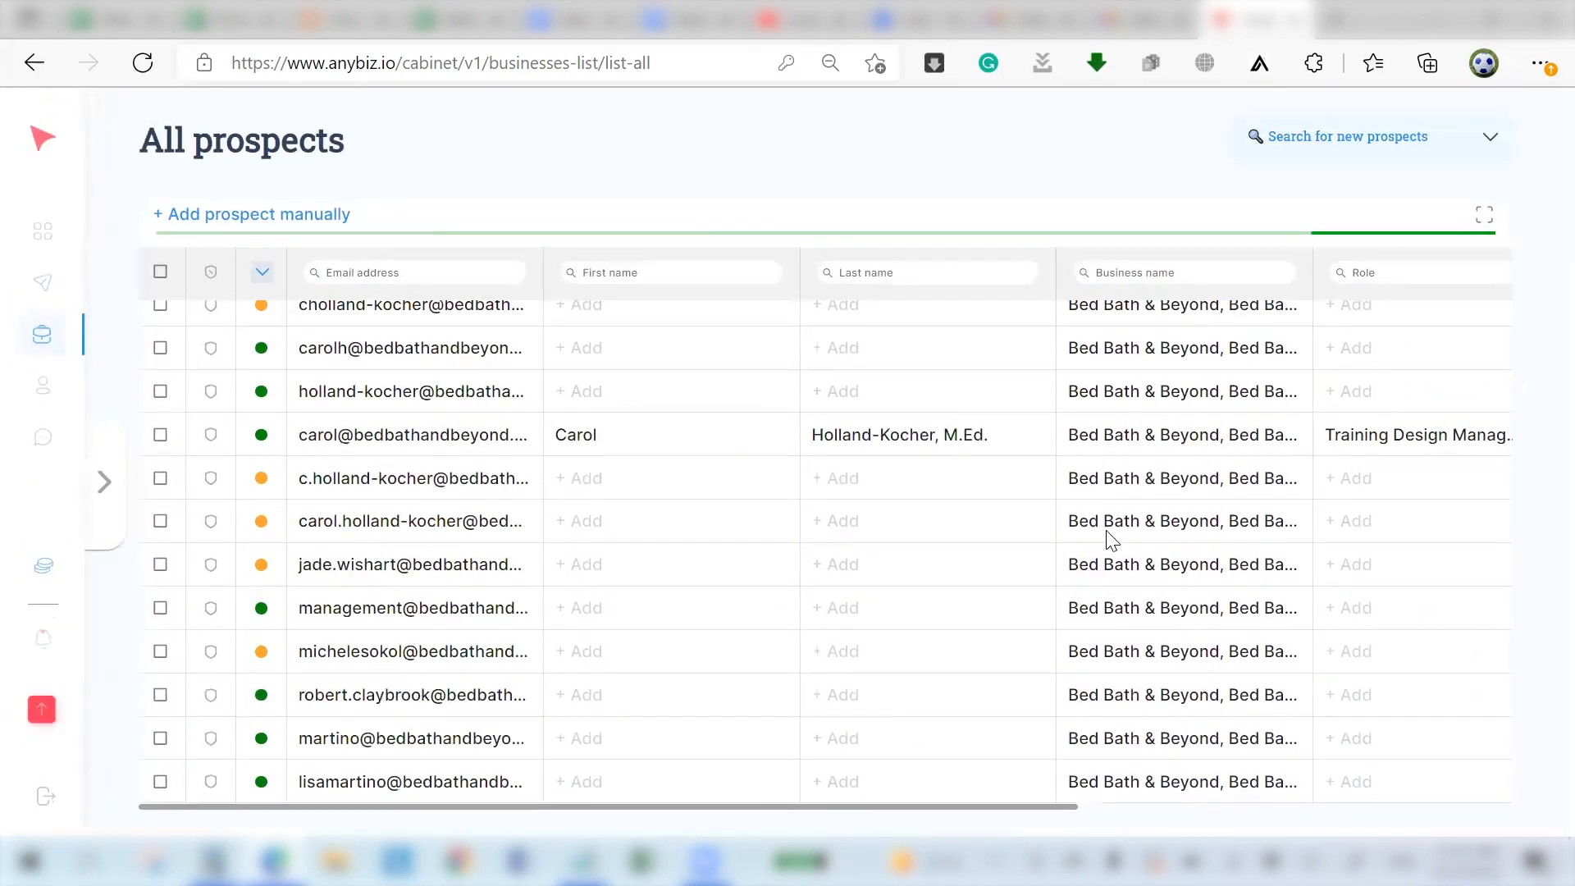
scroll(1107, 533, up, 1)
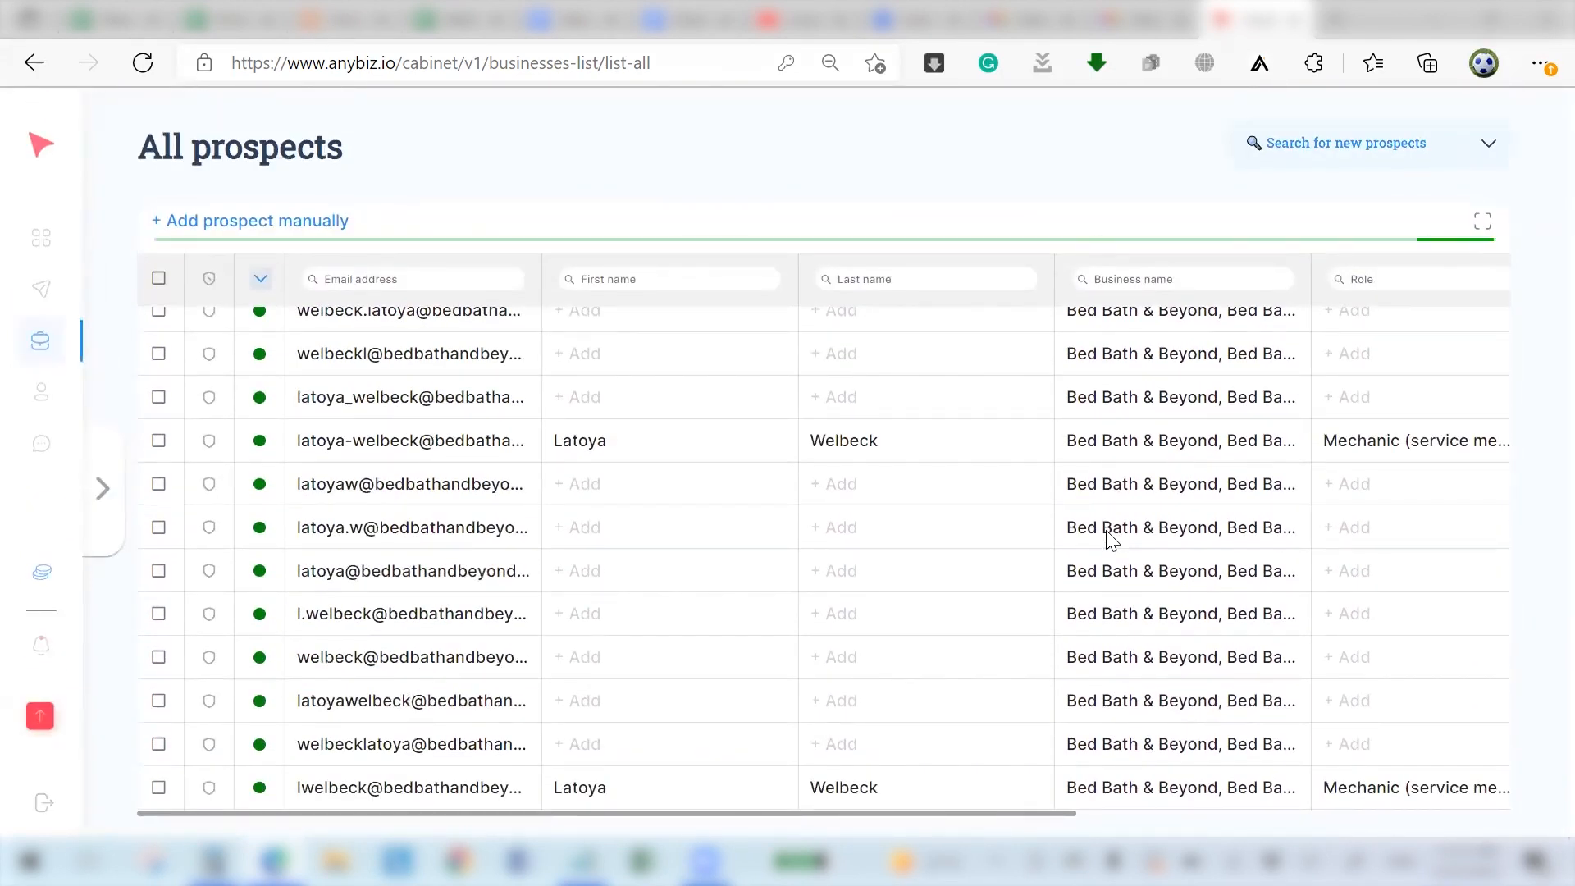
scroll(1107, 534, down, 1)
scroll(1110, 539, down, 15)
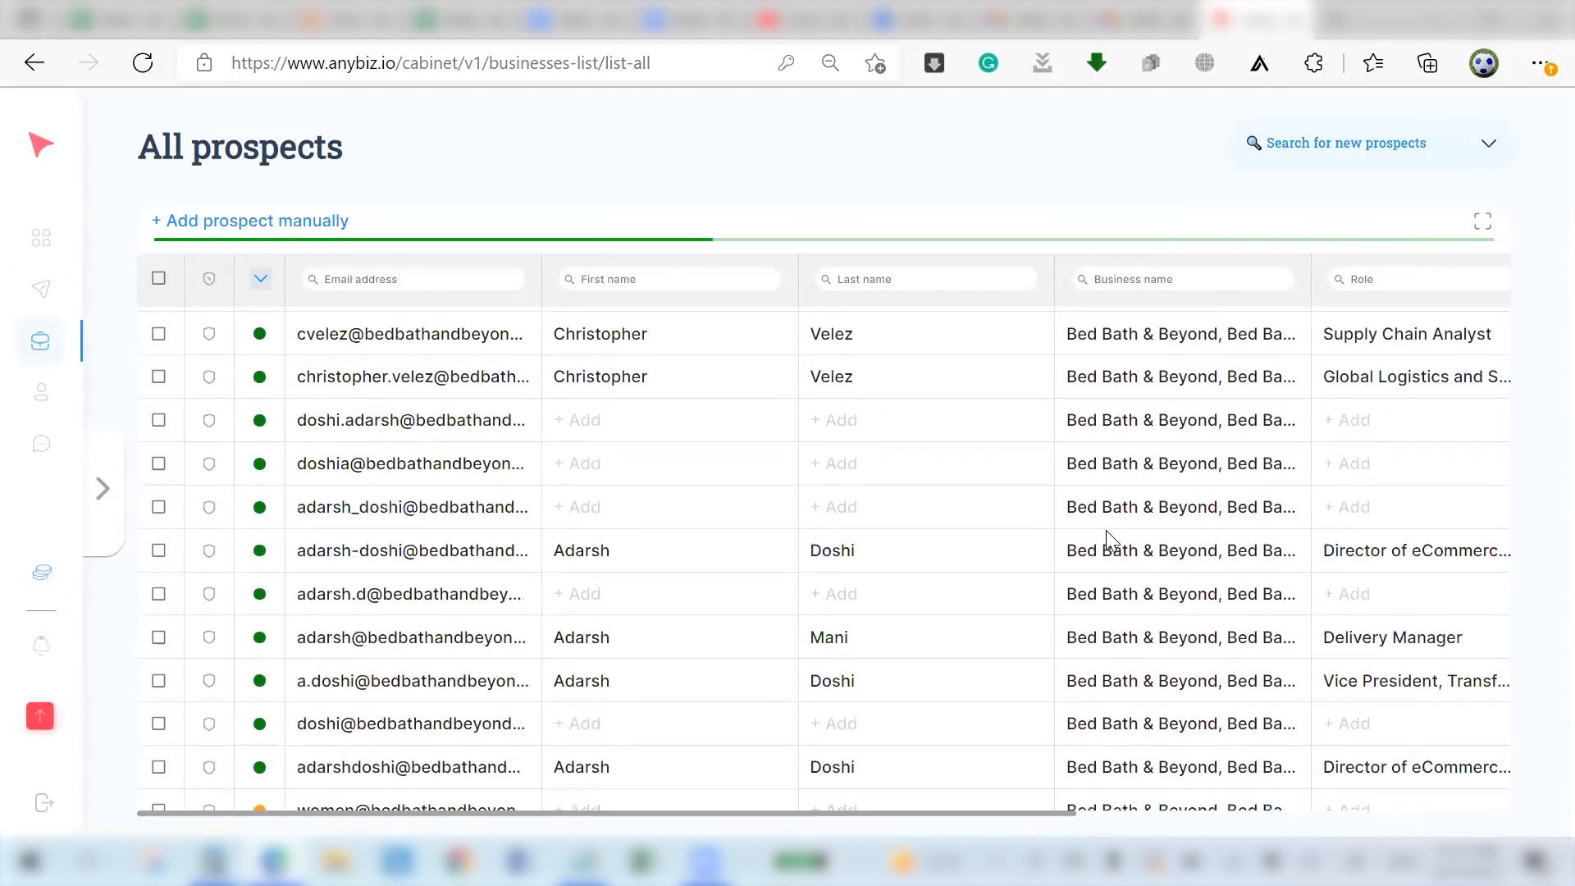
scroll(1106, 530, down, 10)
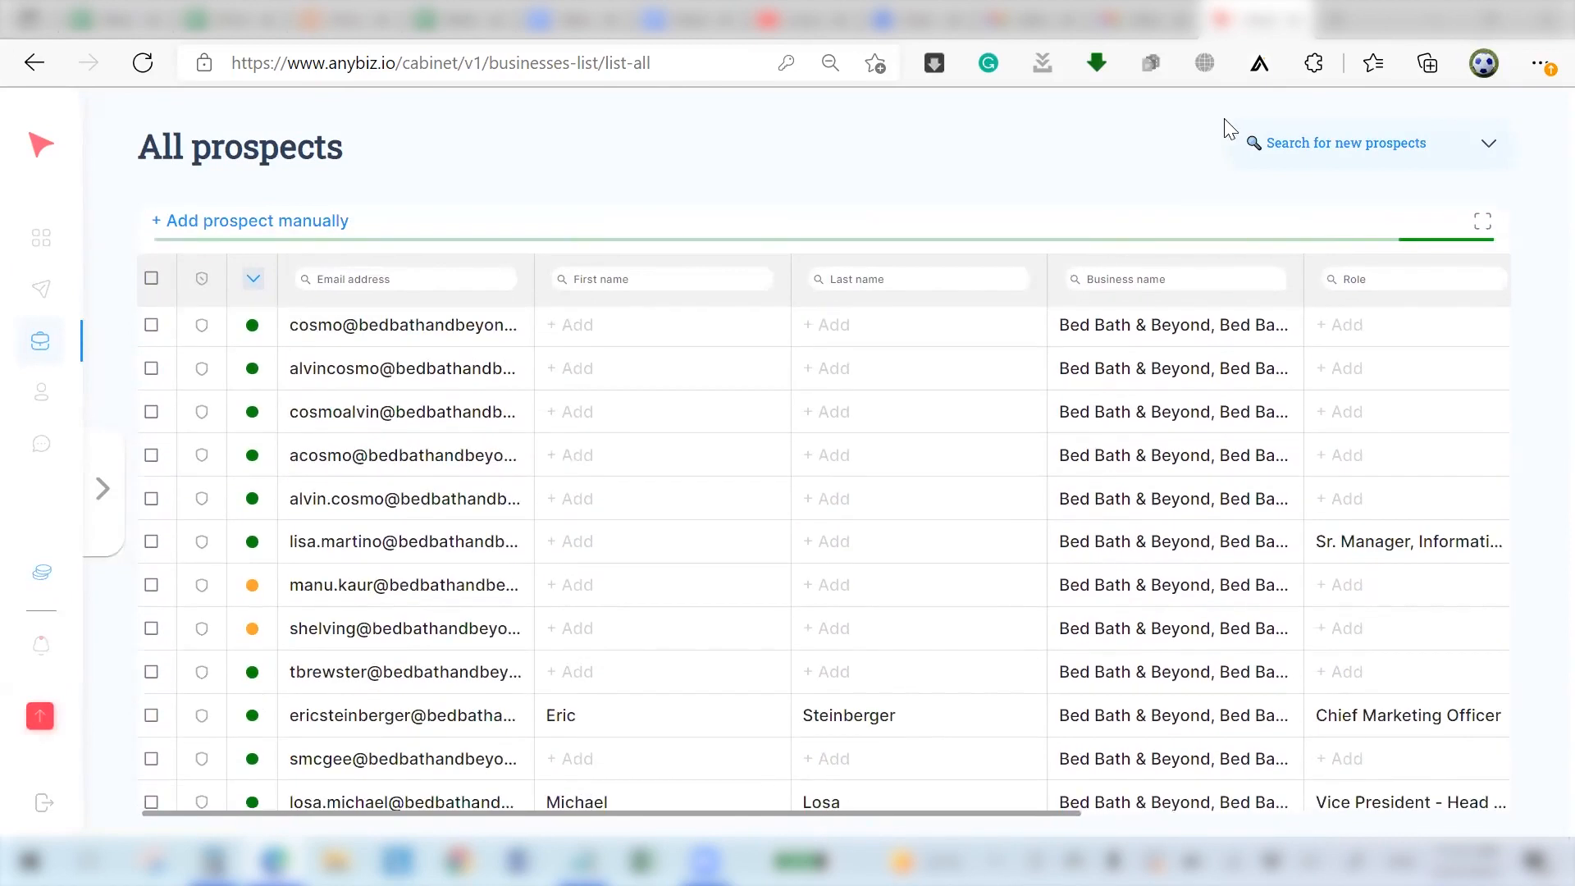
Start a new prospect search with Search Businesses and choose United States as the country.
click(1343, 147)
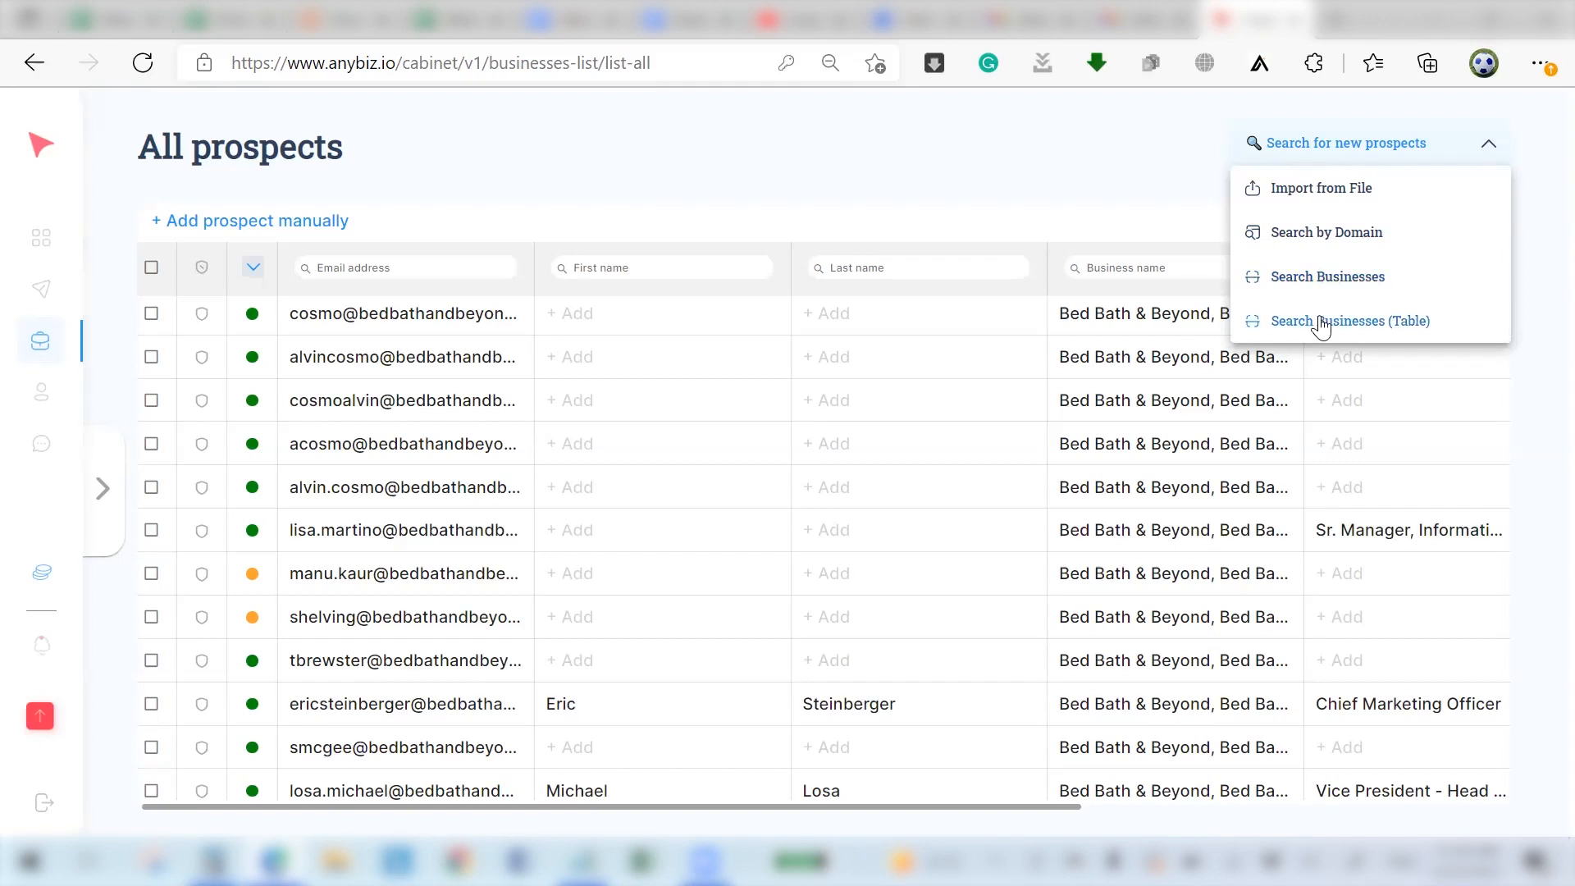
click(1329, 279)
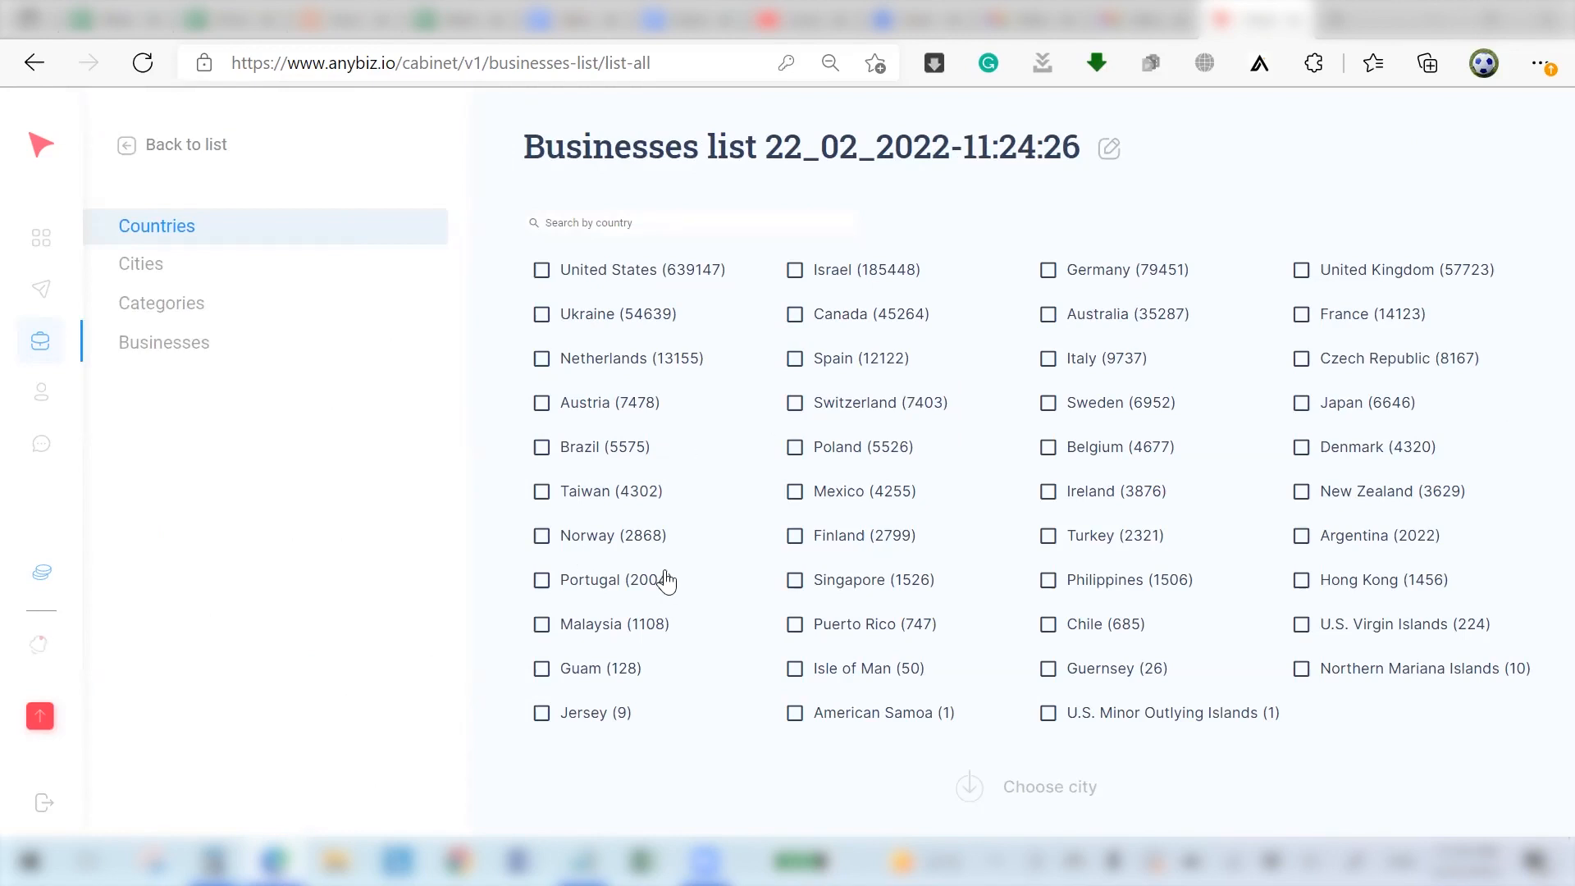
click(542, 270)
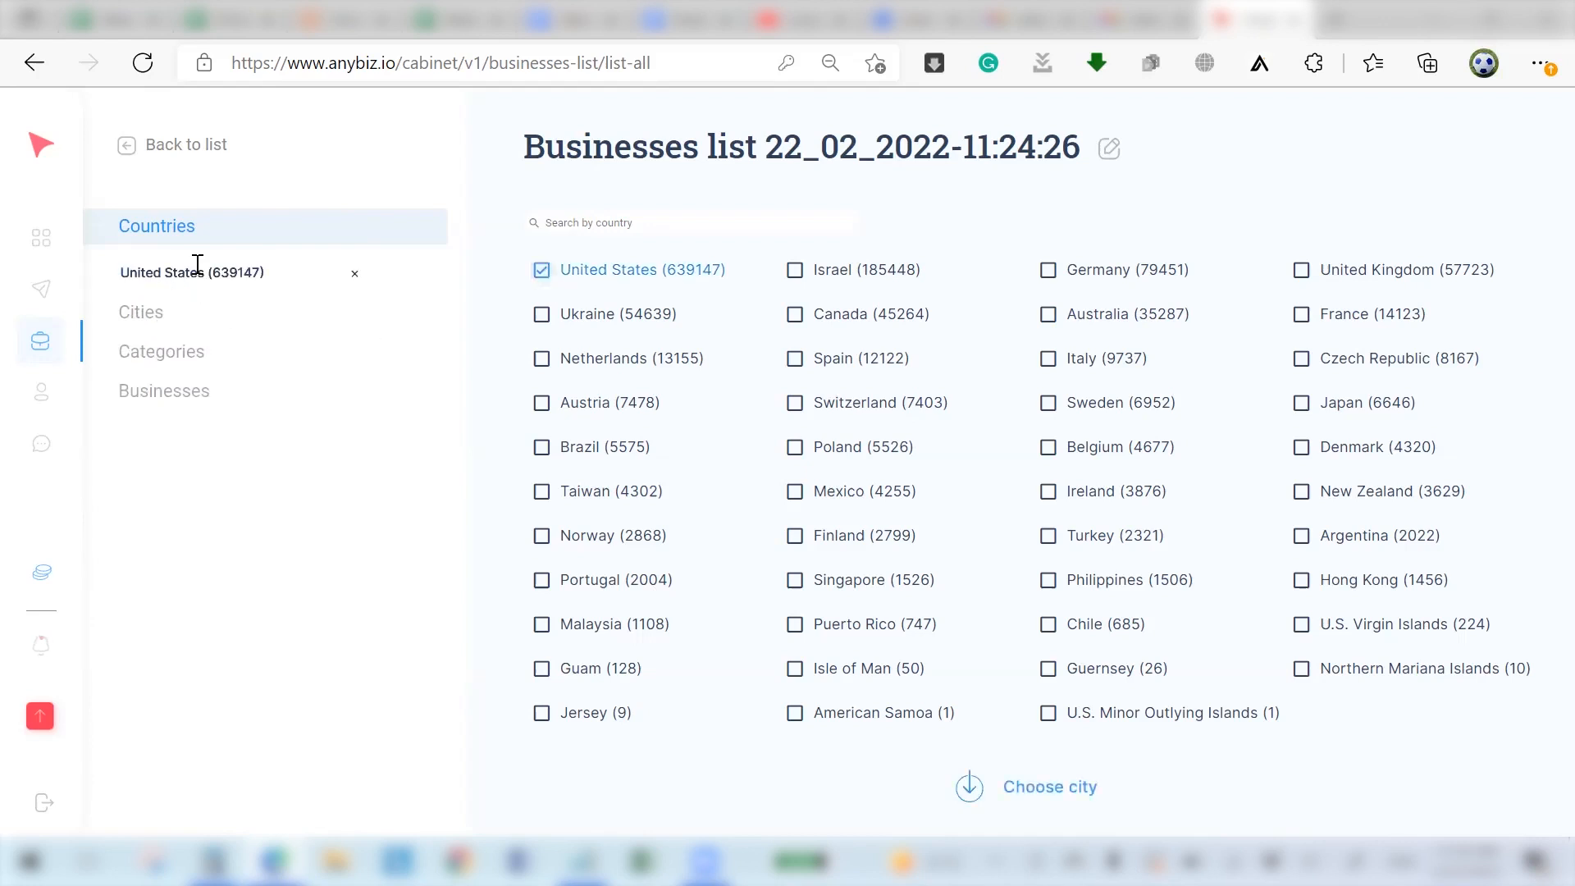
click(542, 360)
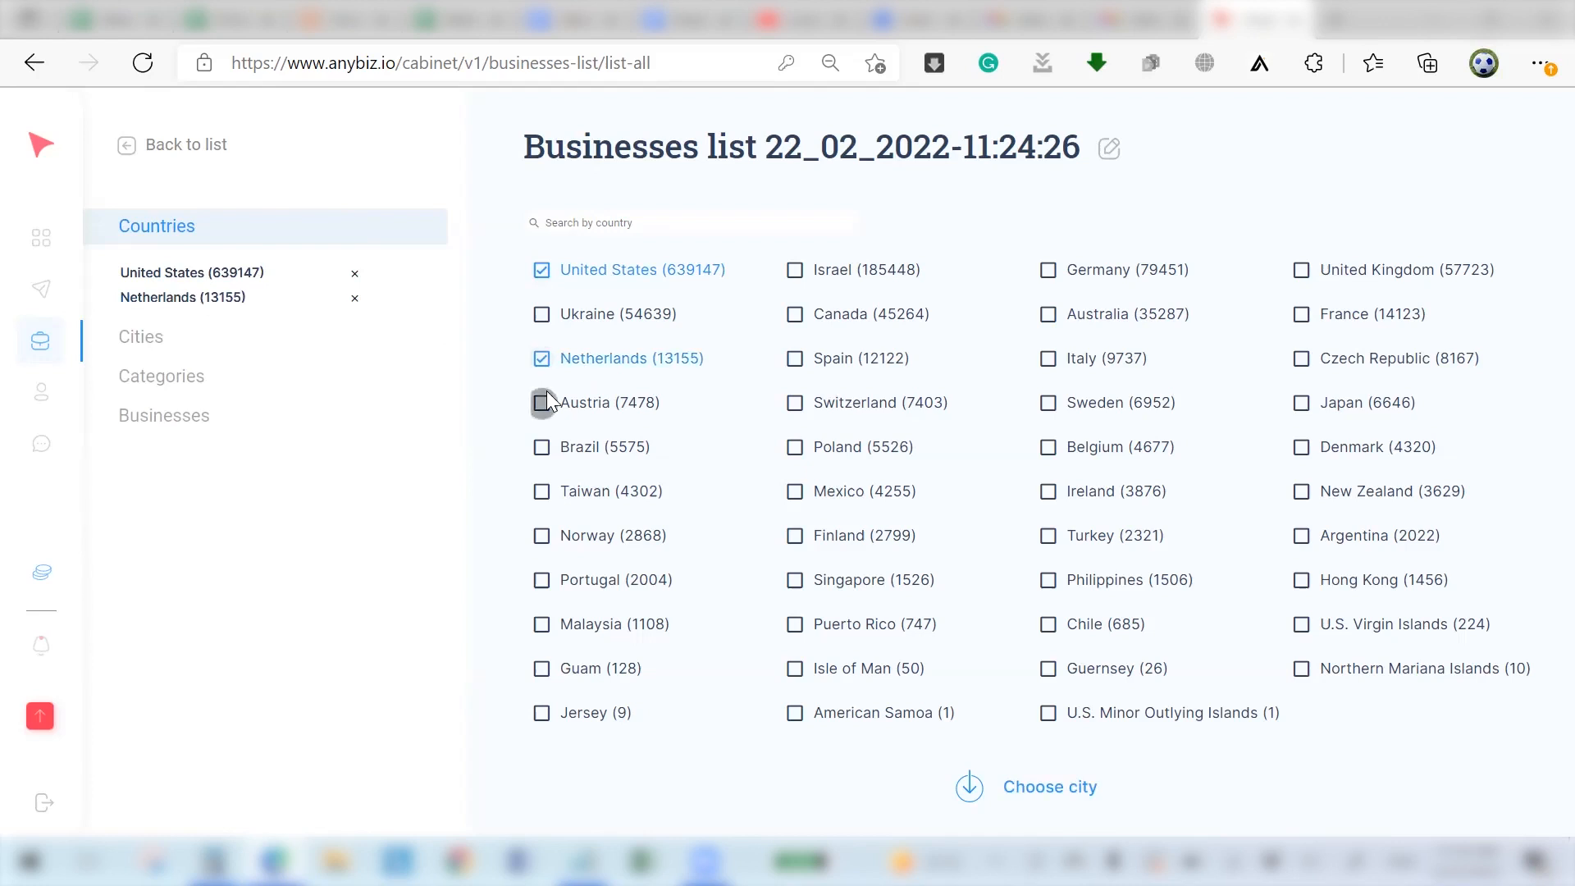
click(542, 403)
click(542, 361)
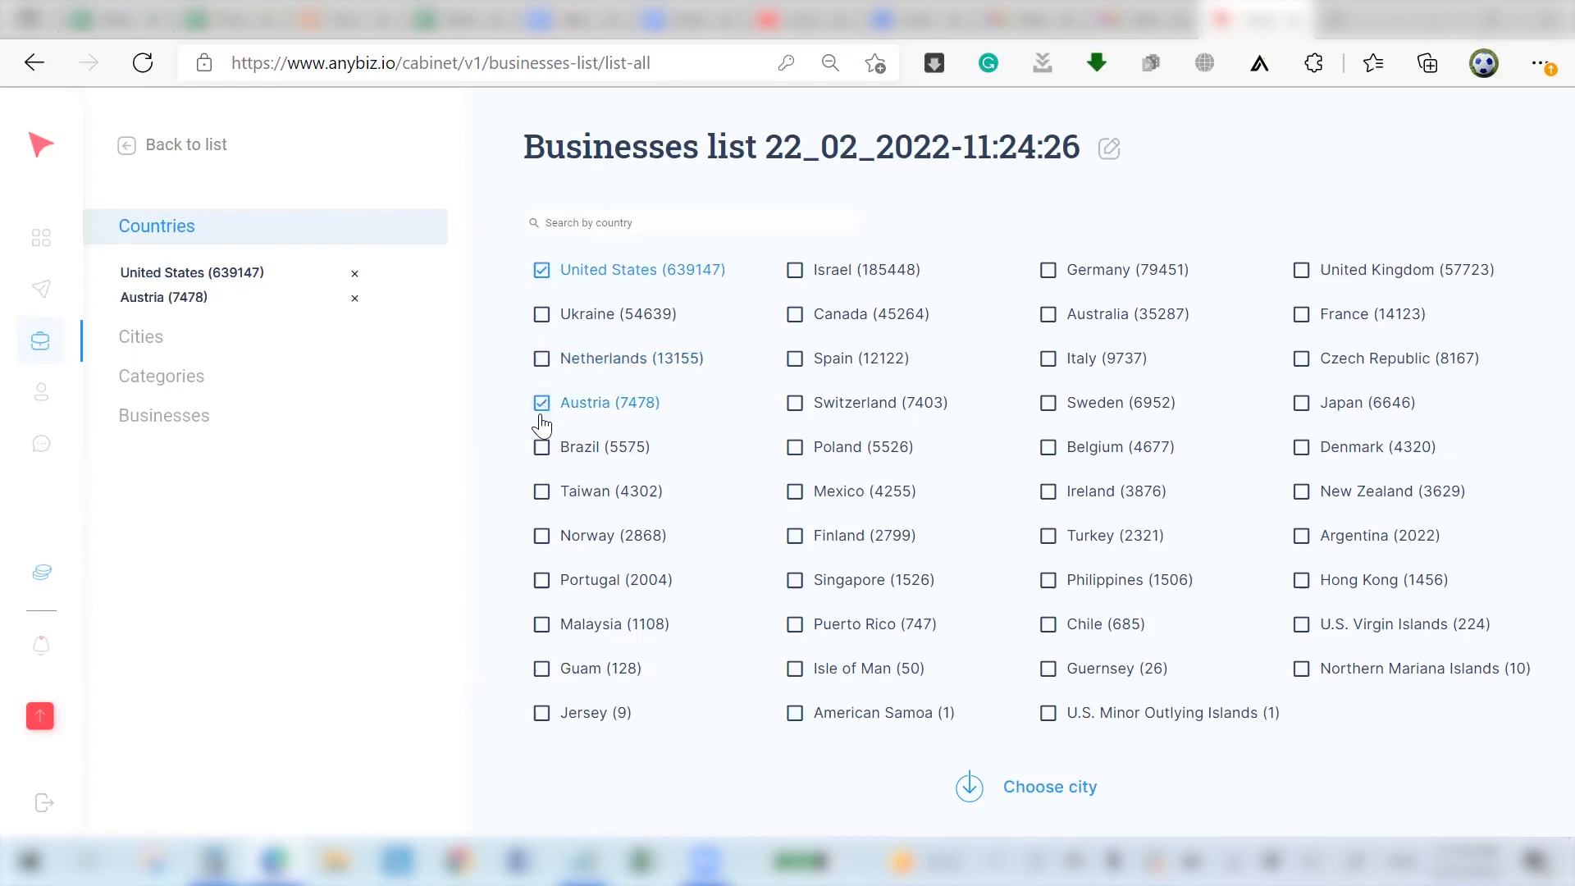
click(543, 404)
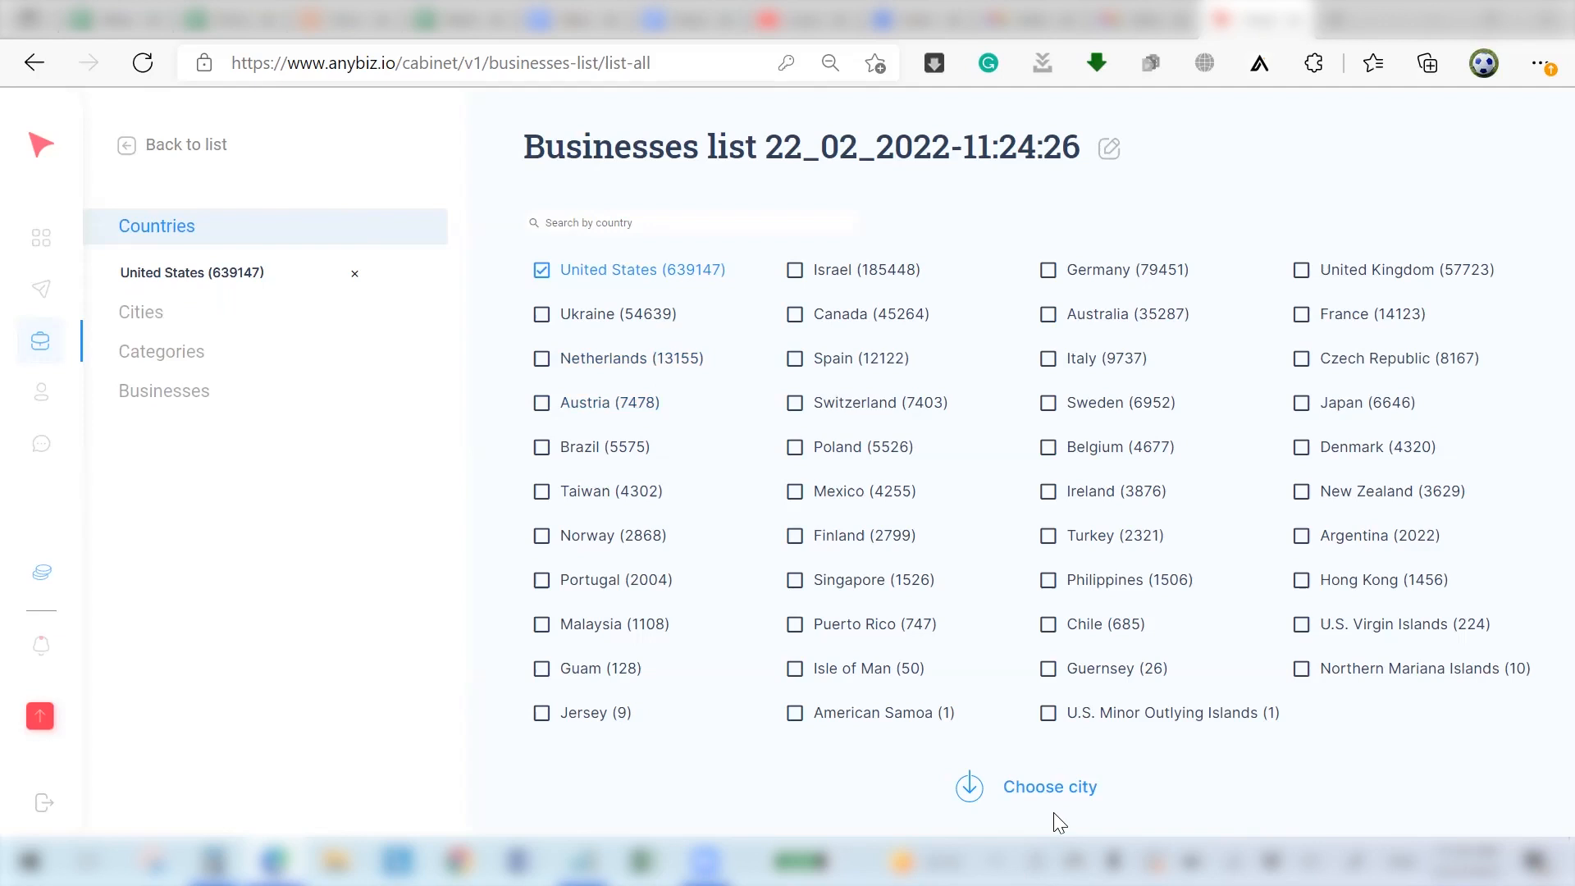
Continue to the city selection and choose Indianapolis IN, San Jose CA, New Orleans LA and Seattle WA.
click(1022, 786)
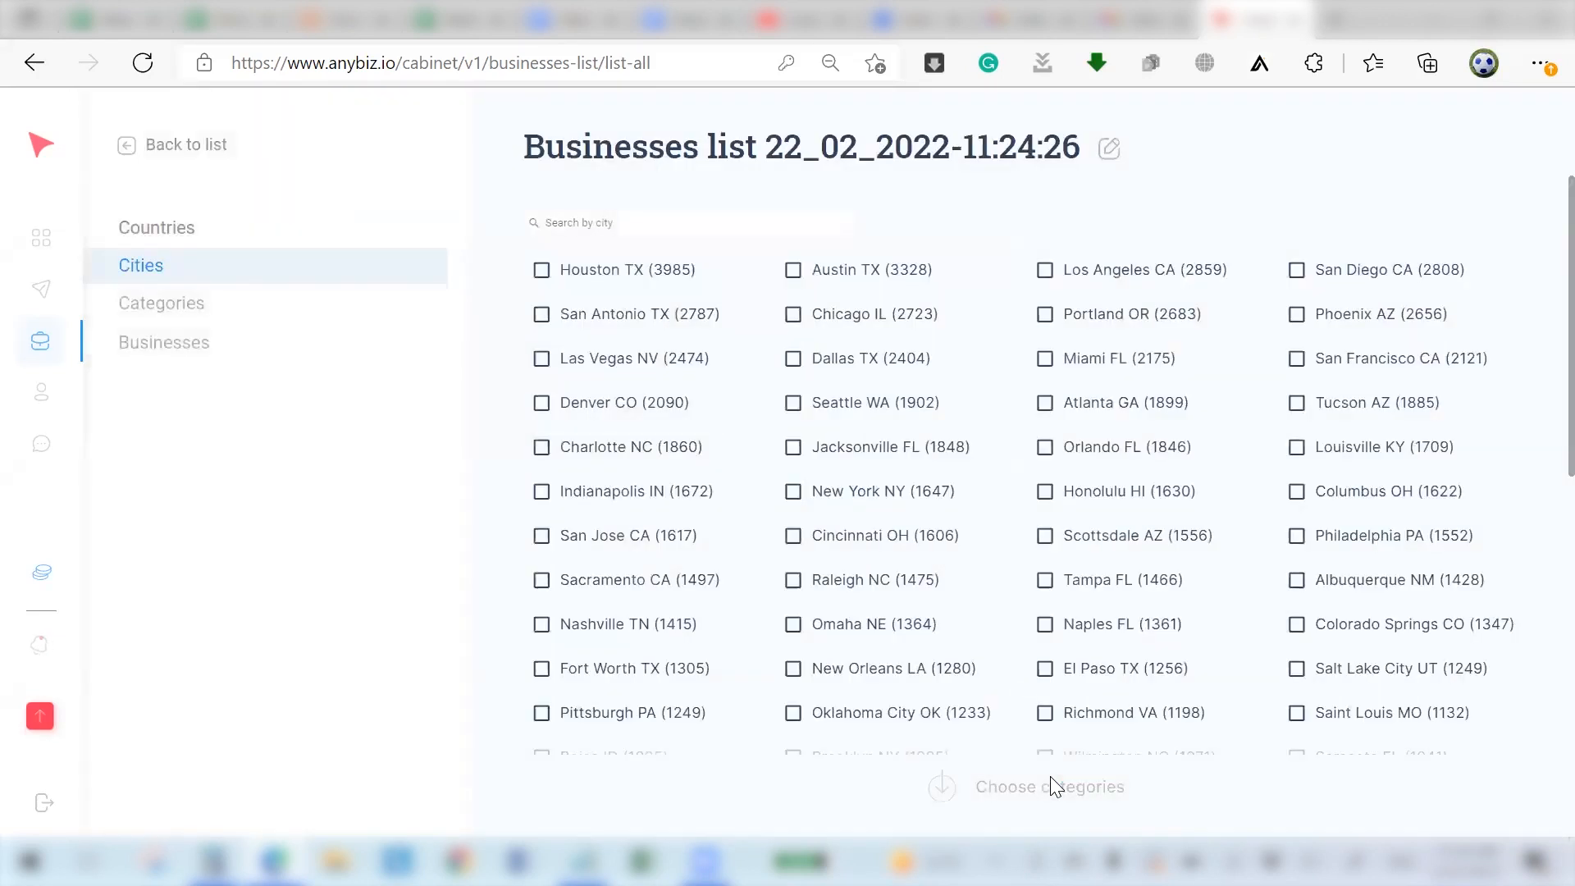
click(542, 491)
click(542, 536)
click(793, 669)
click(794, 403)
scroll(1026, 492, down, 1)
scroll(1025, 492, down, 1)
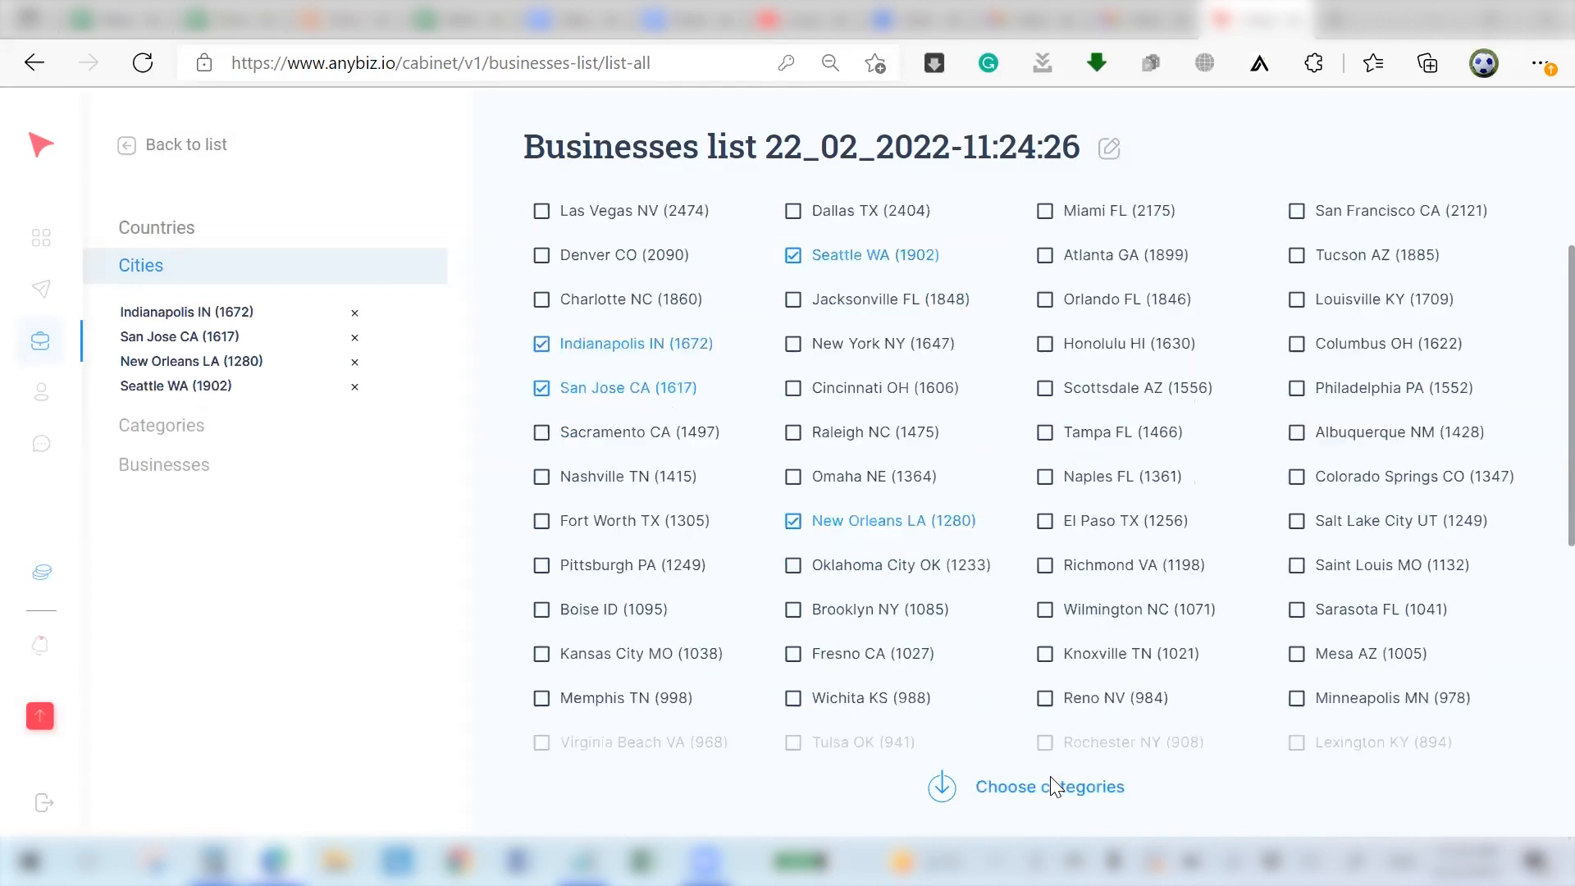
Add Pittsburgh PA, Boise ID, Cincinnati OH and New York NY to the chosen cities and remove Indianapolis IN.
click(542, 535)
click(542, 580)
click(541, 314)
click(794, 359)
click(793, 314)
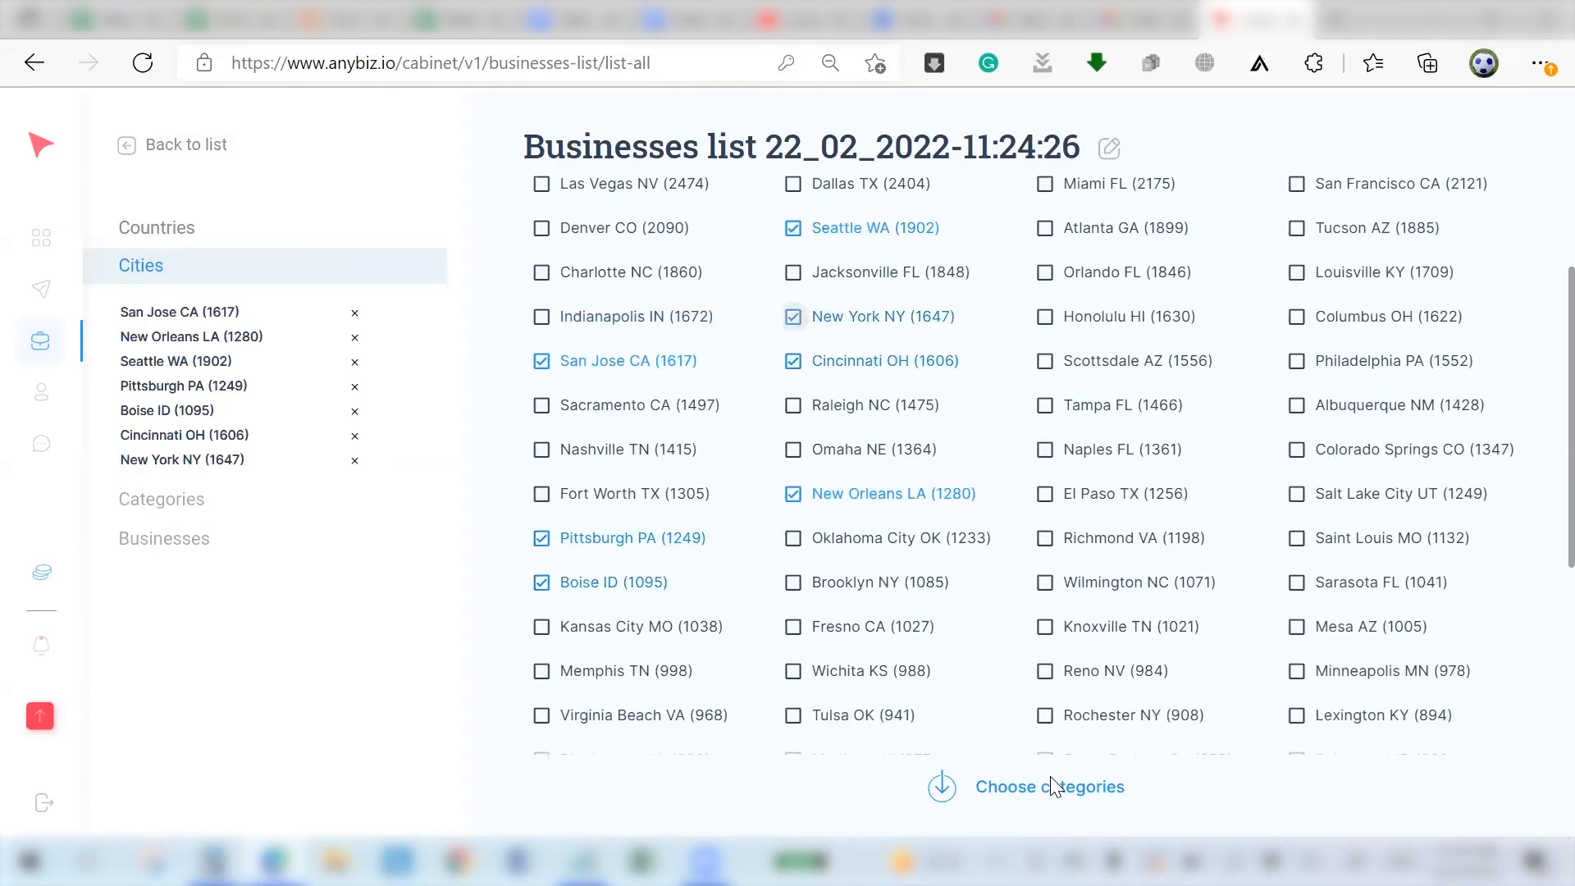
Add Memphis TN, Brooklyn NY and Oklahoma City OK to the chosen cities and continue to the category selection.
scroll(1026, 493, up, 1)
click(541, 680)
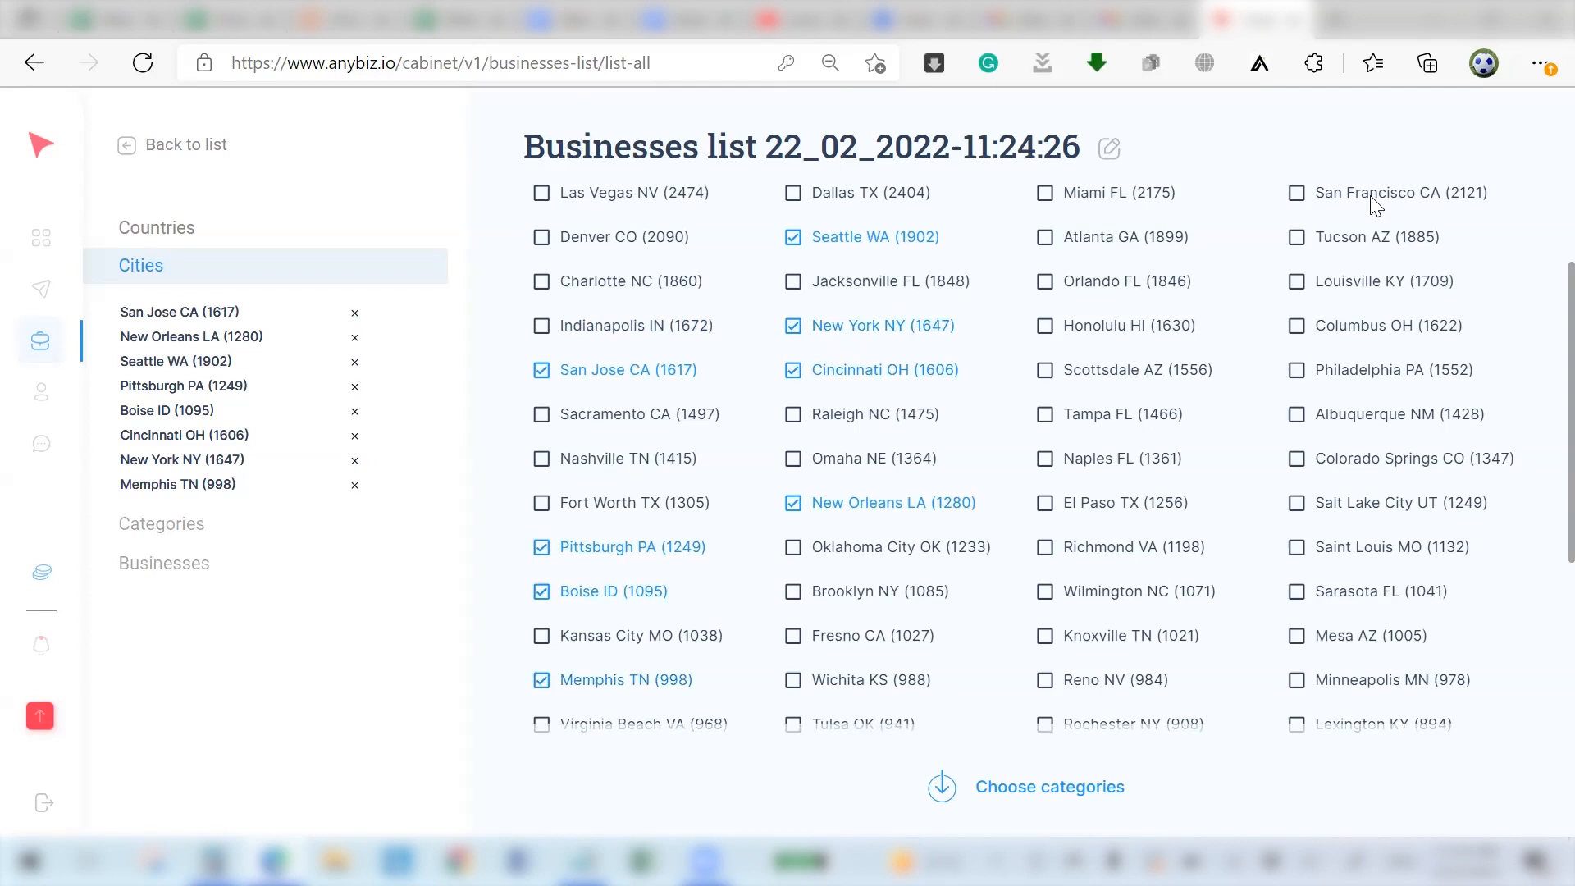
click(794, 591)
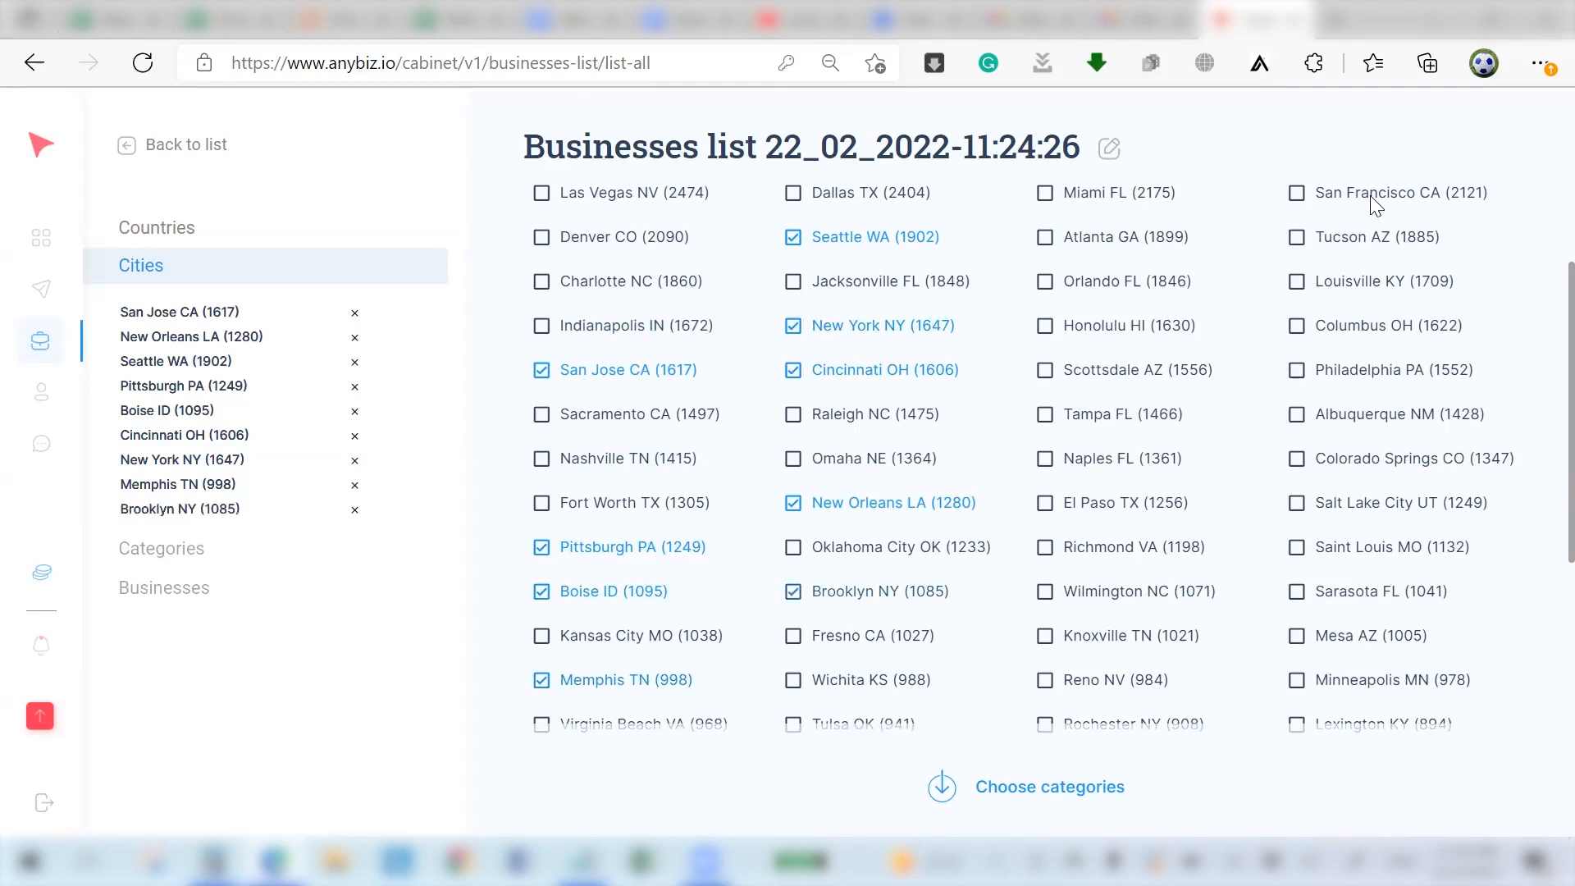
click(793, 546)
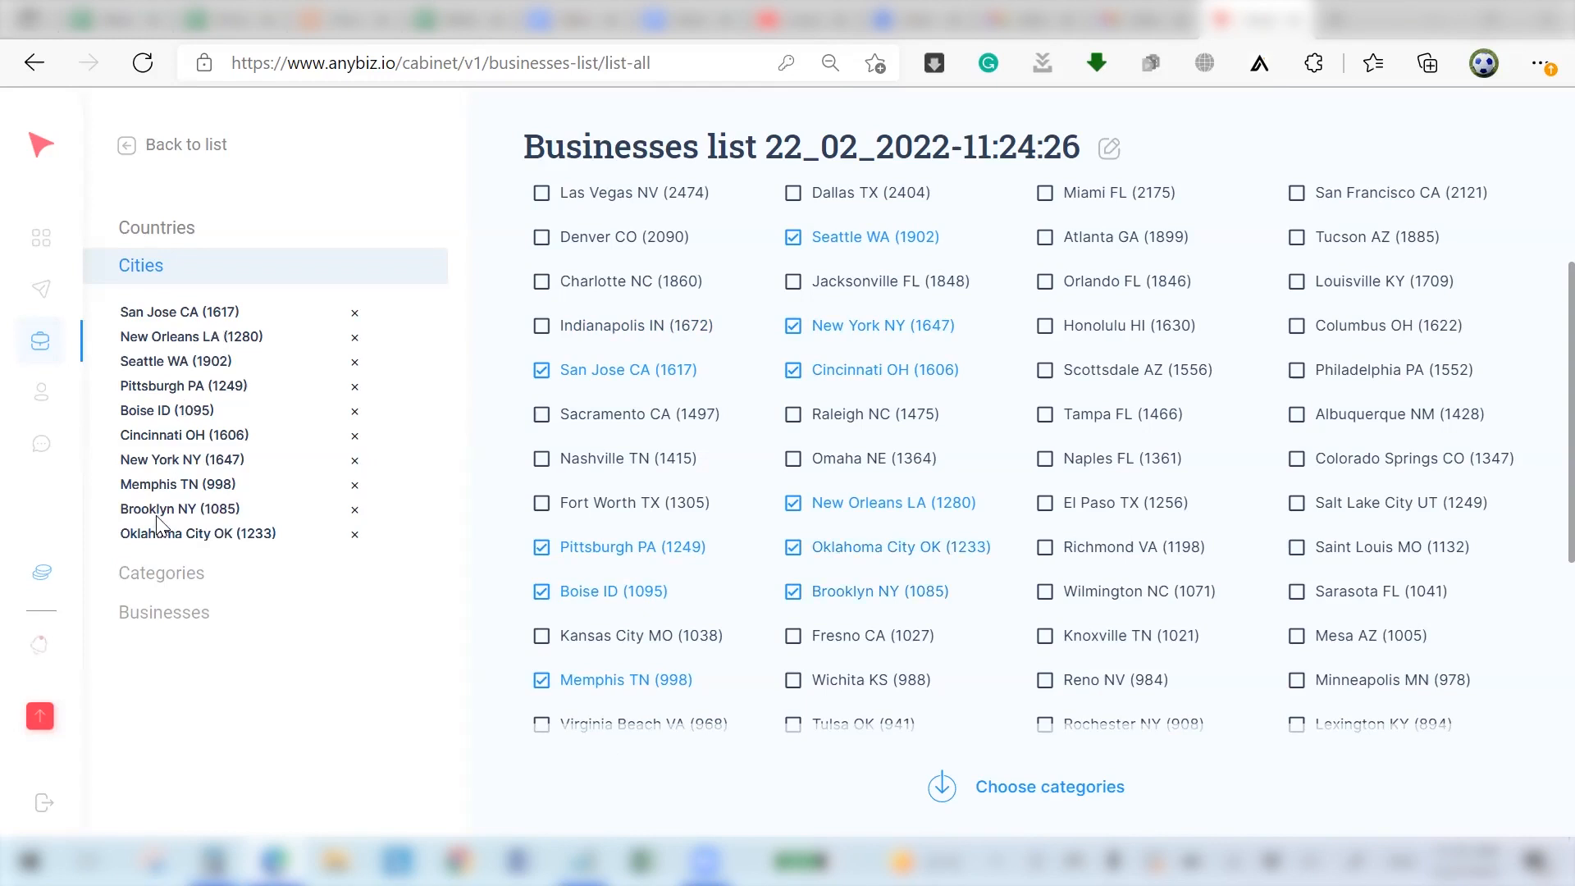
click(1021, 791)
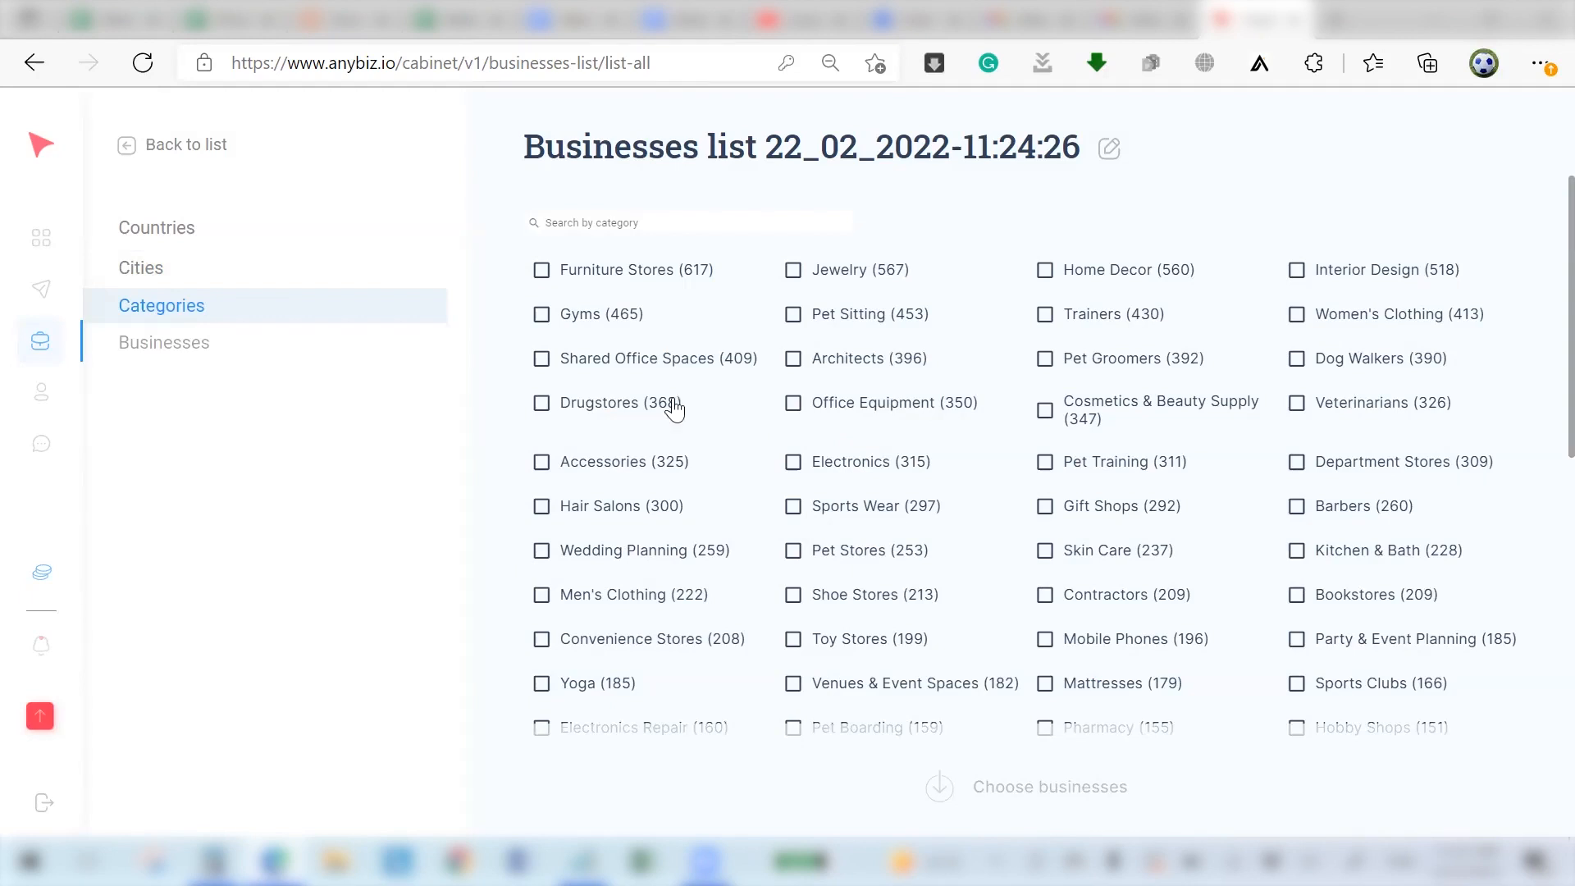
Look through the full list of business categories available for the chosen cities.
scroll(704, 502, down, 1)
scroll(704, 502, down, 8)
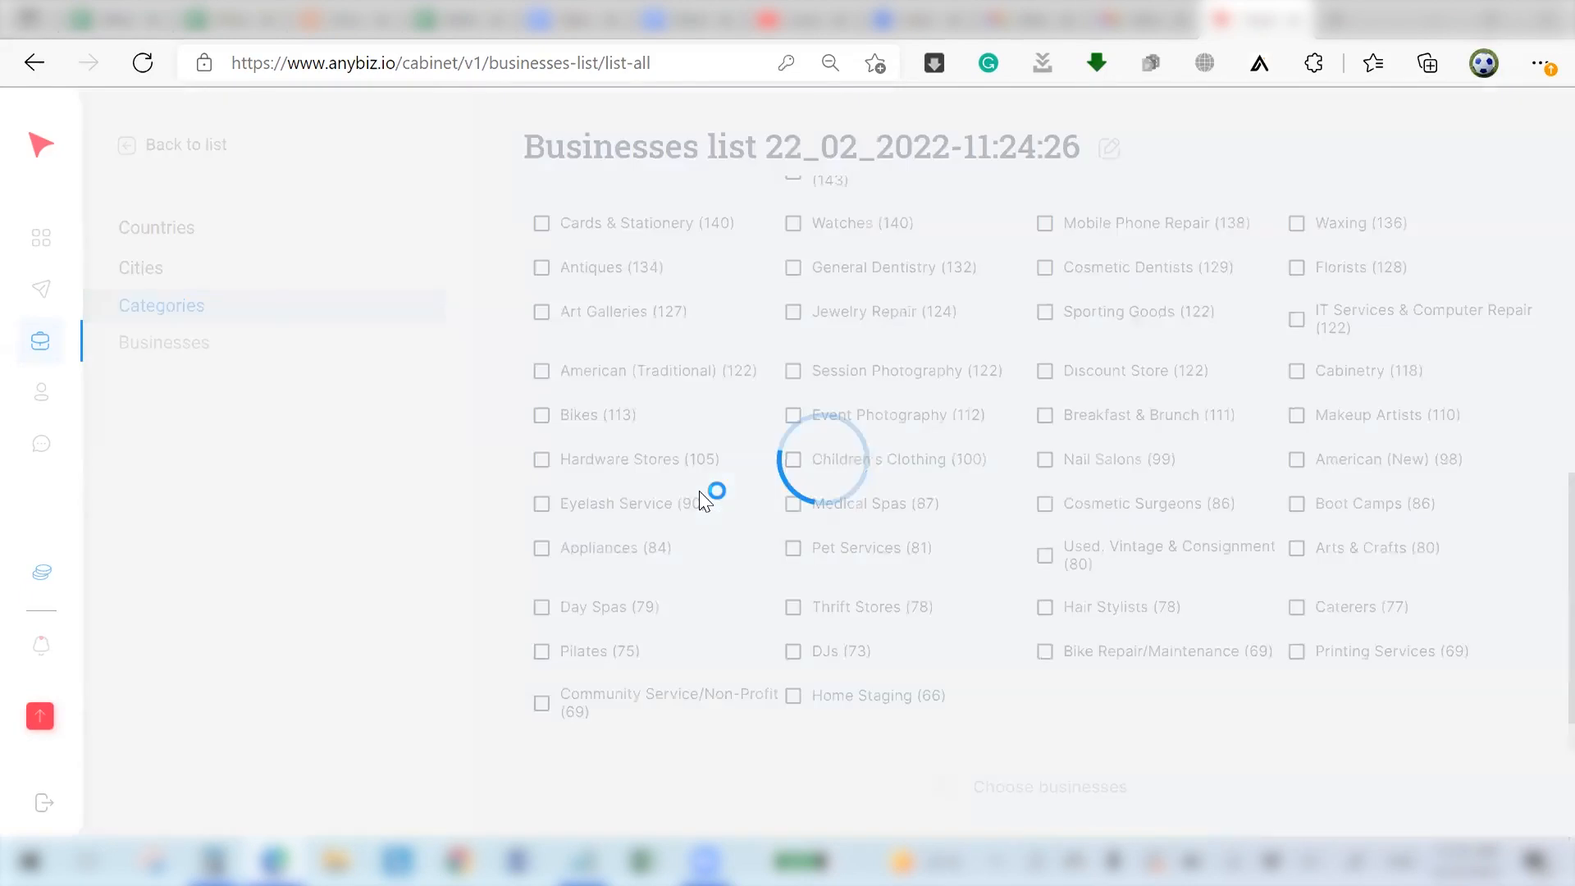
scroll(704, 502, down, 2)
scroll(700, 495, down, 9)
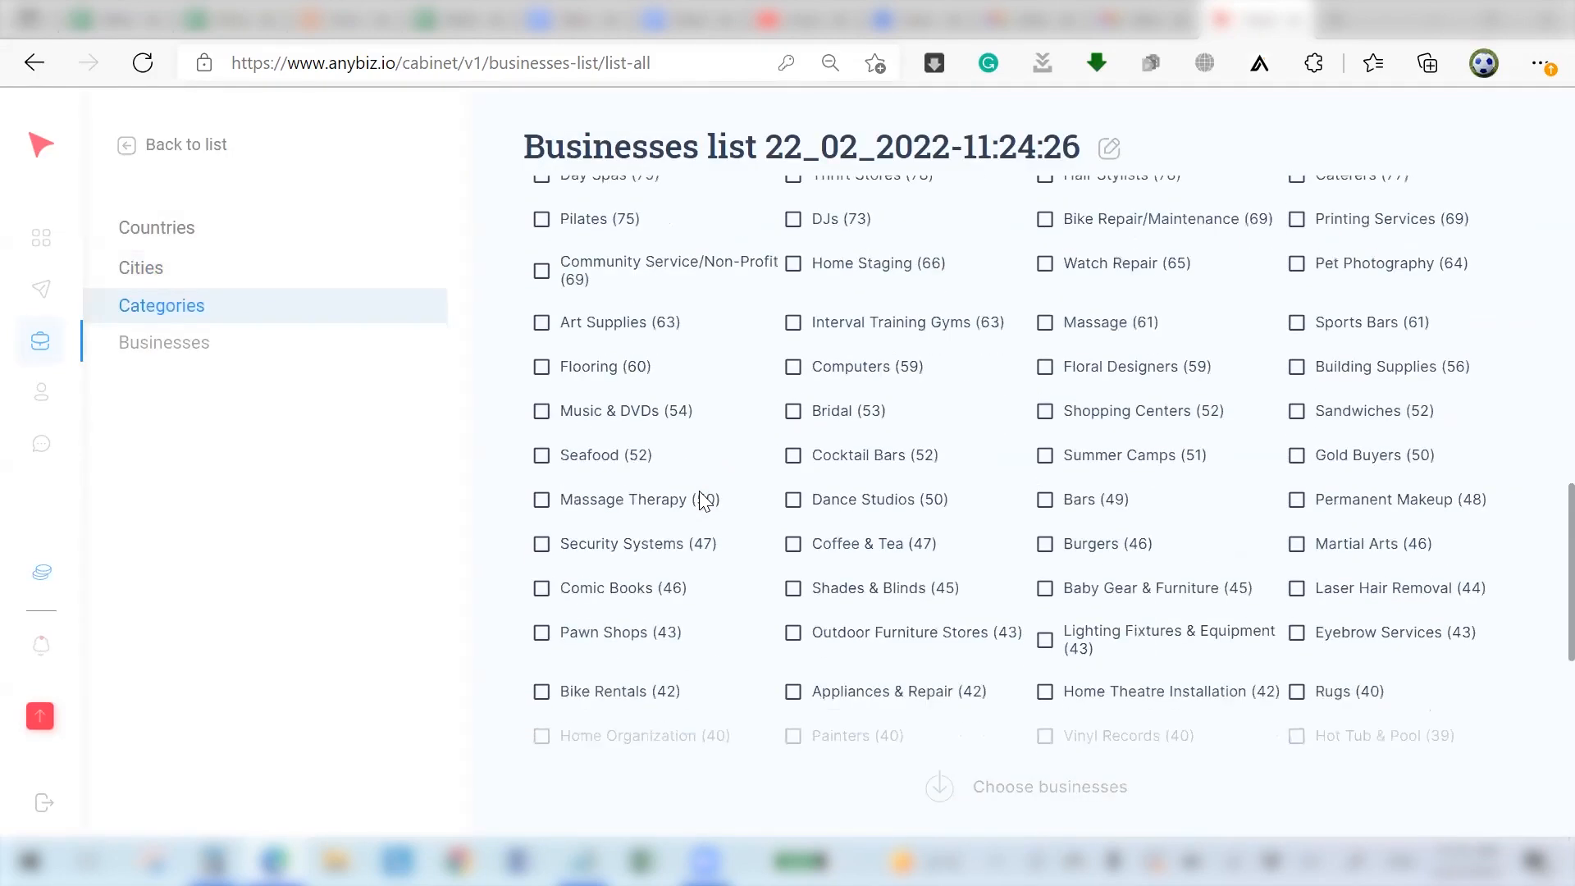
scroll(699, 491, down, 3)
scroll(704, 502, down, 3)
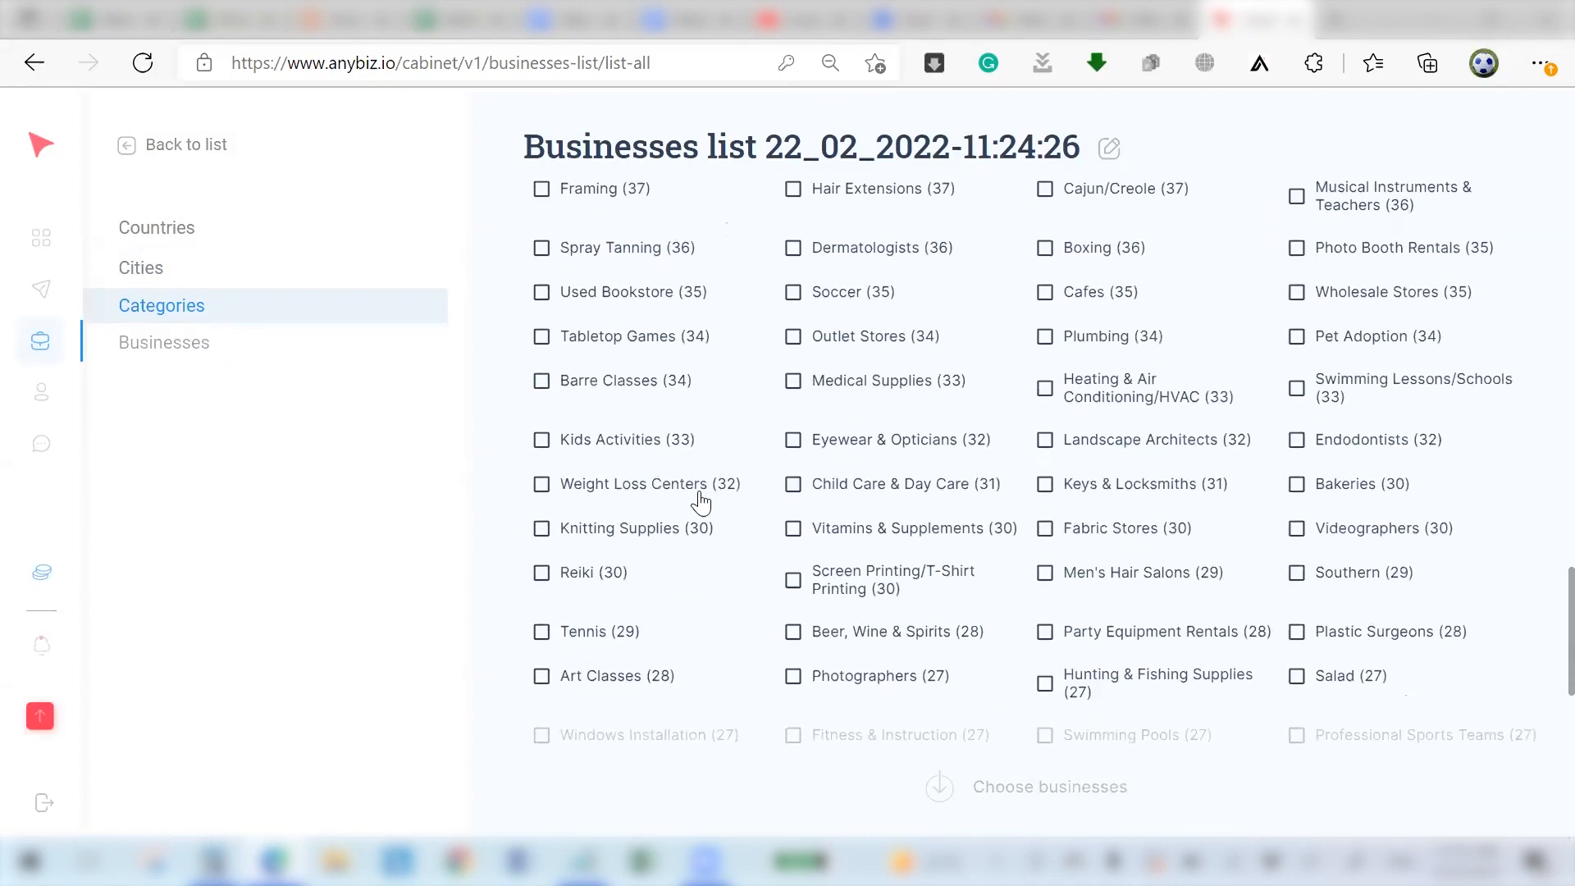
scroll(701, 497, down, 3)
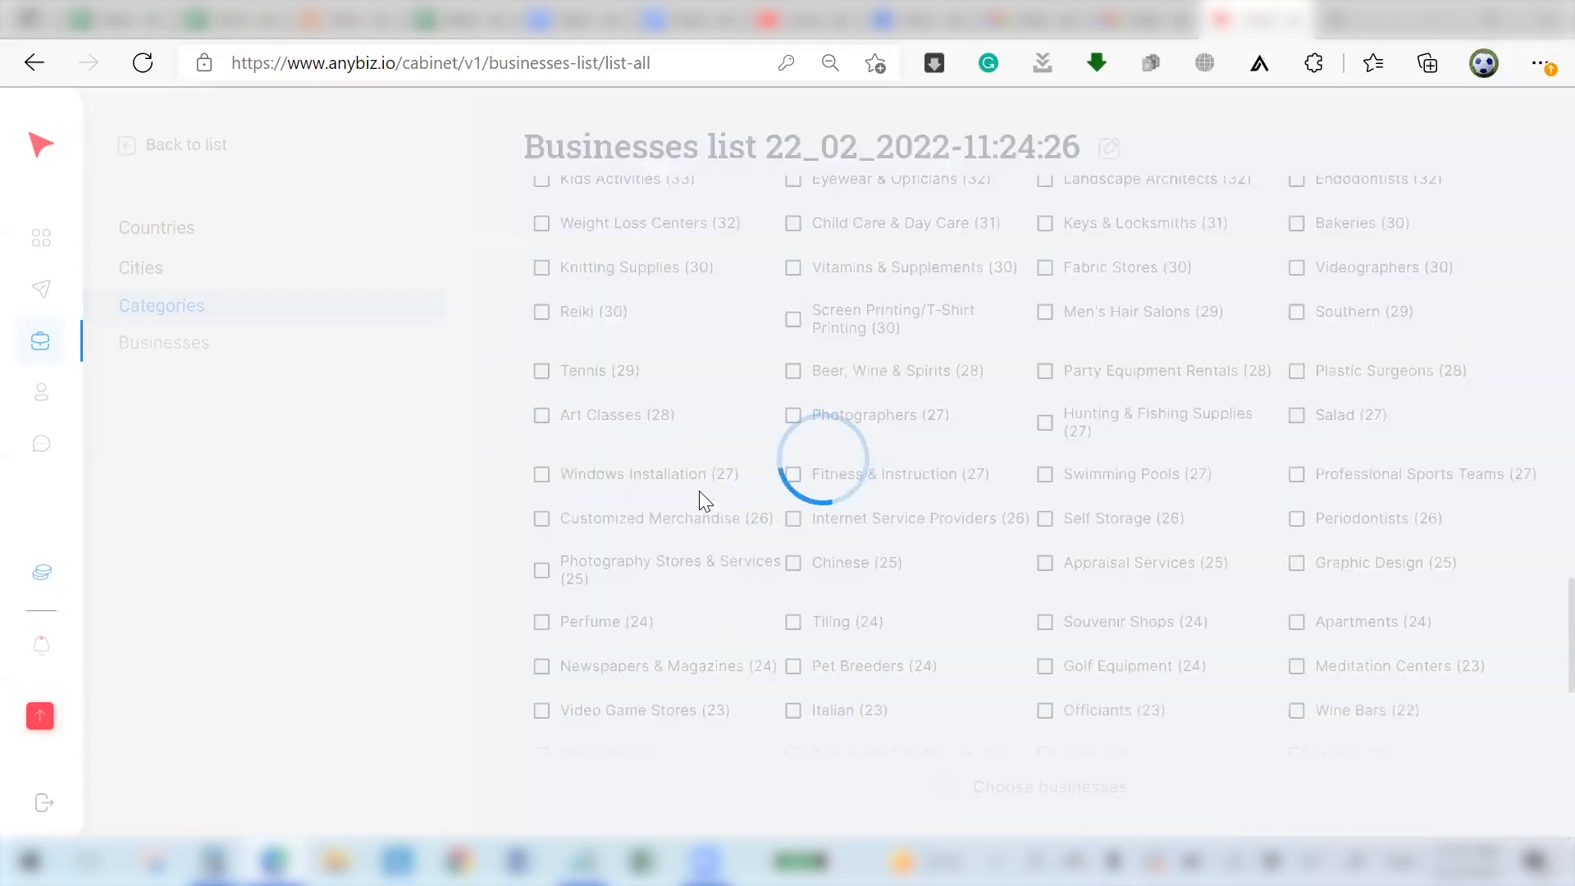
scroll(704, 501, down, 10)
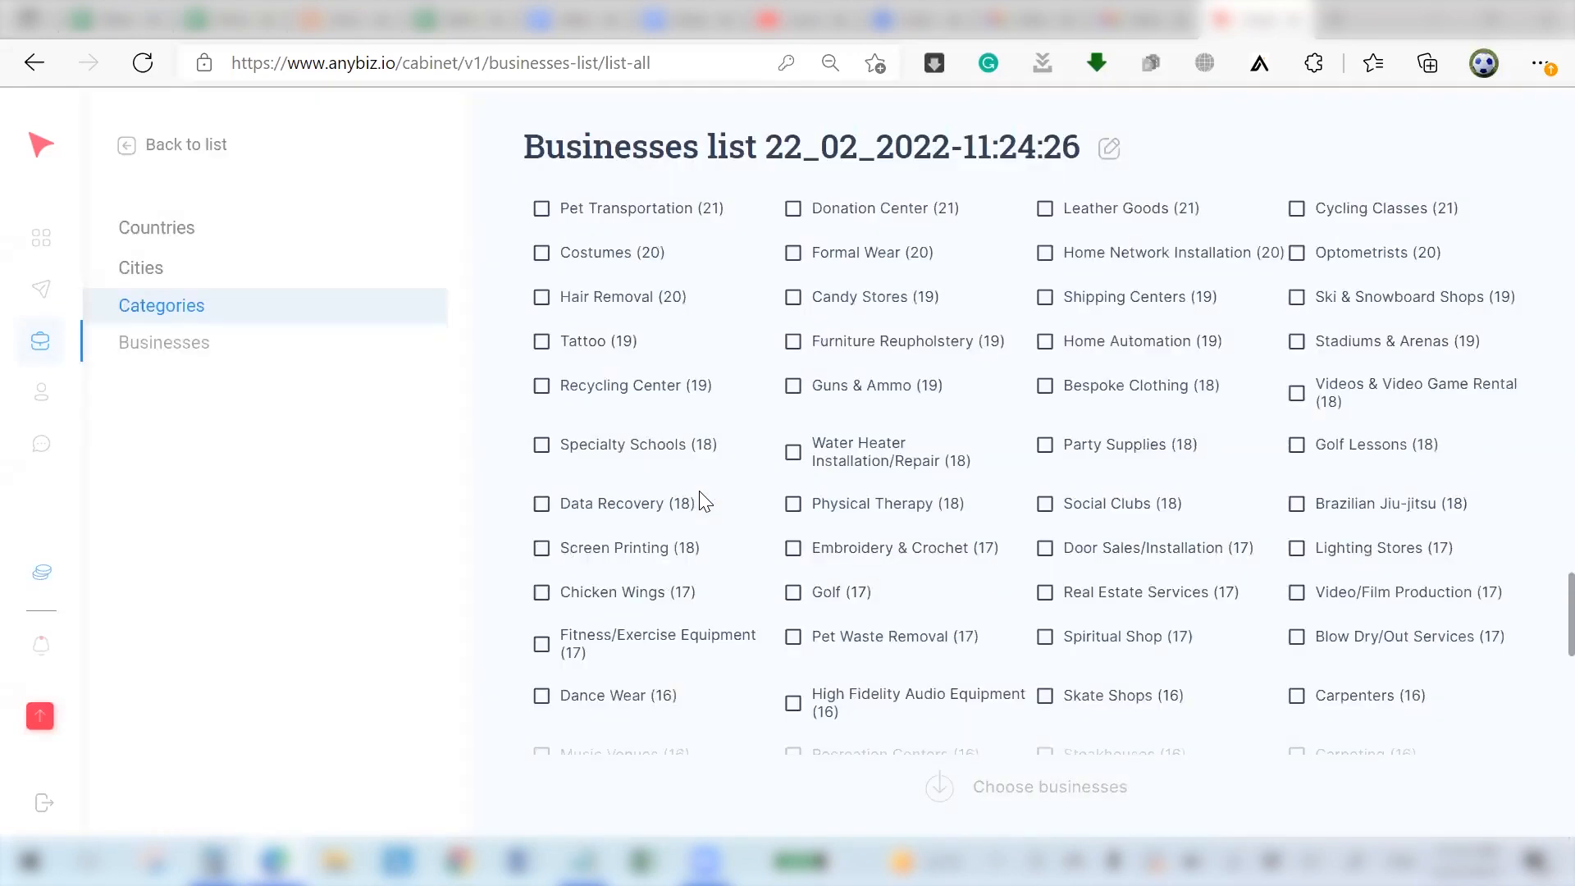
scroll(704, 502, down, 7)
scroll(702, 503, up, 15)
scroll(702, 502, up, 15)
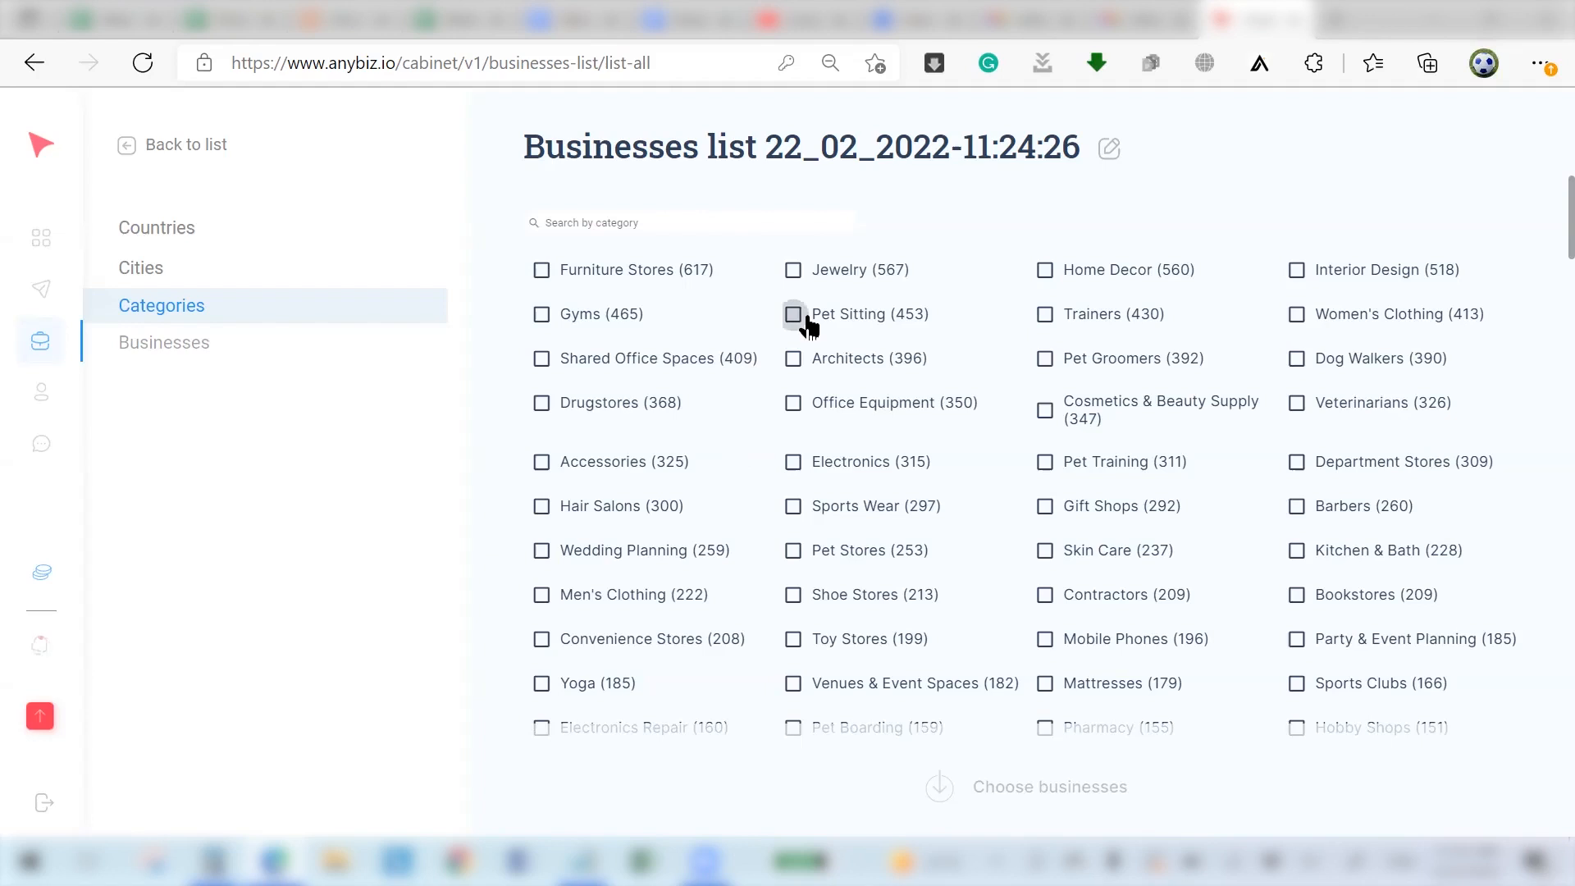
Search the categories for "toy" and select Toy Stores and Gift Shops.
click(721, 219)
text(toys)
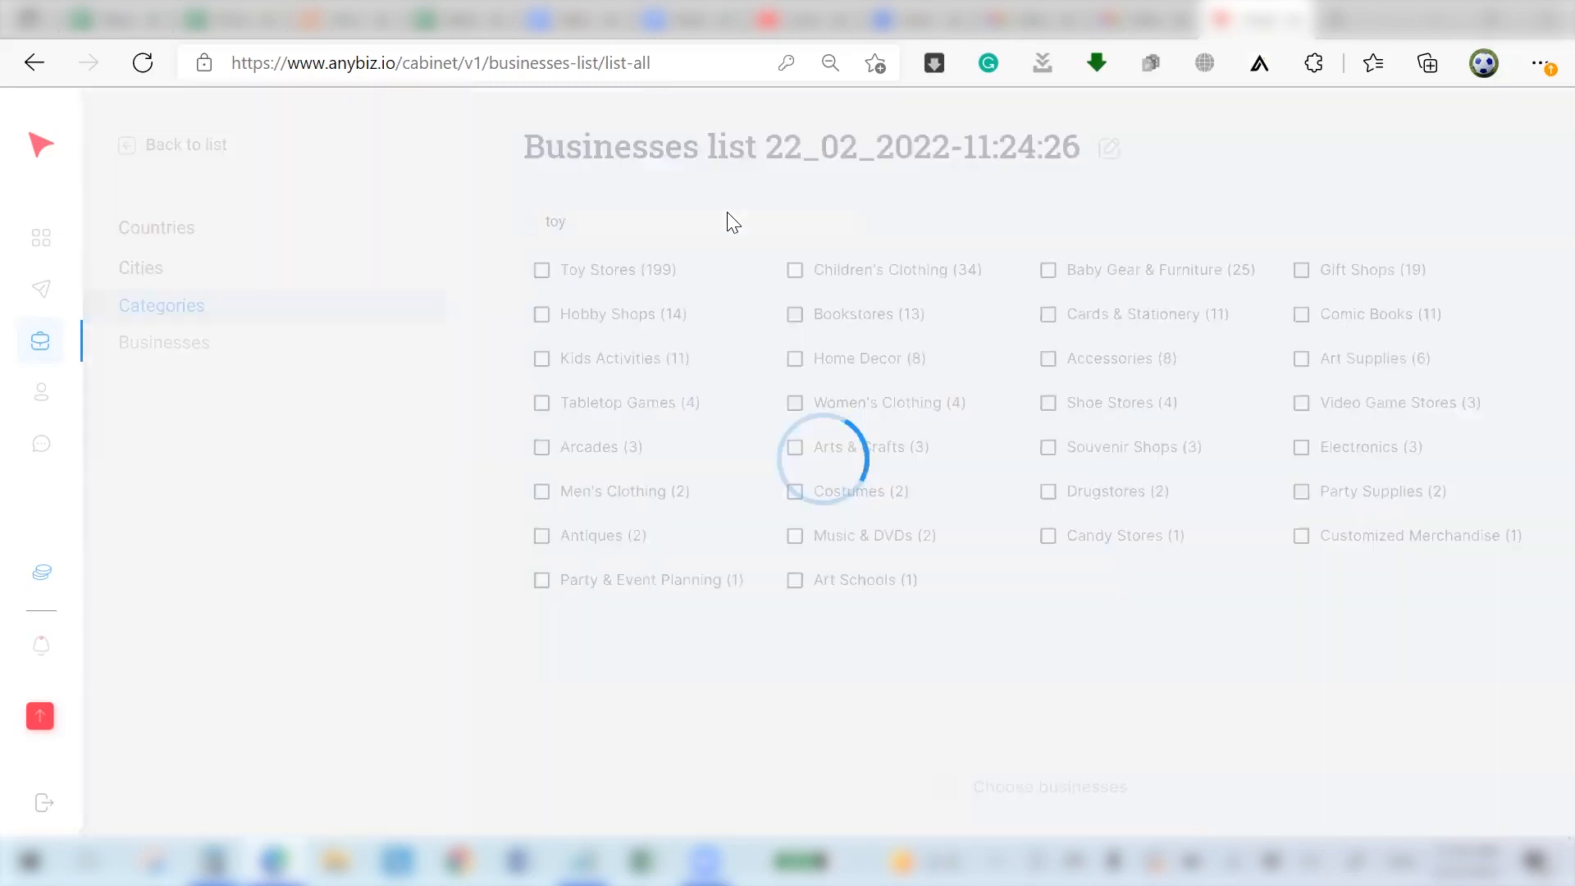
click(604, 275)
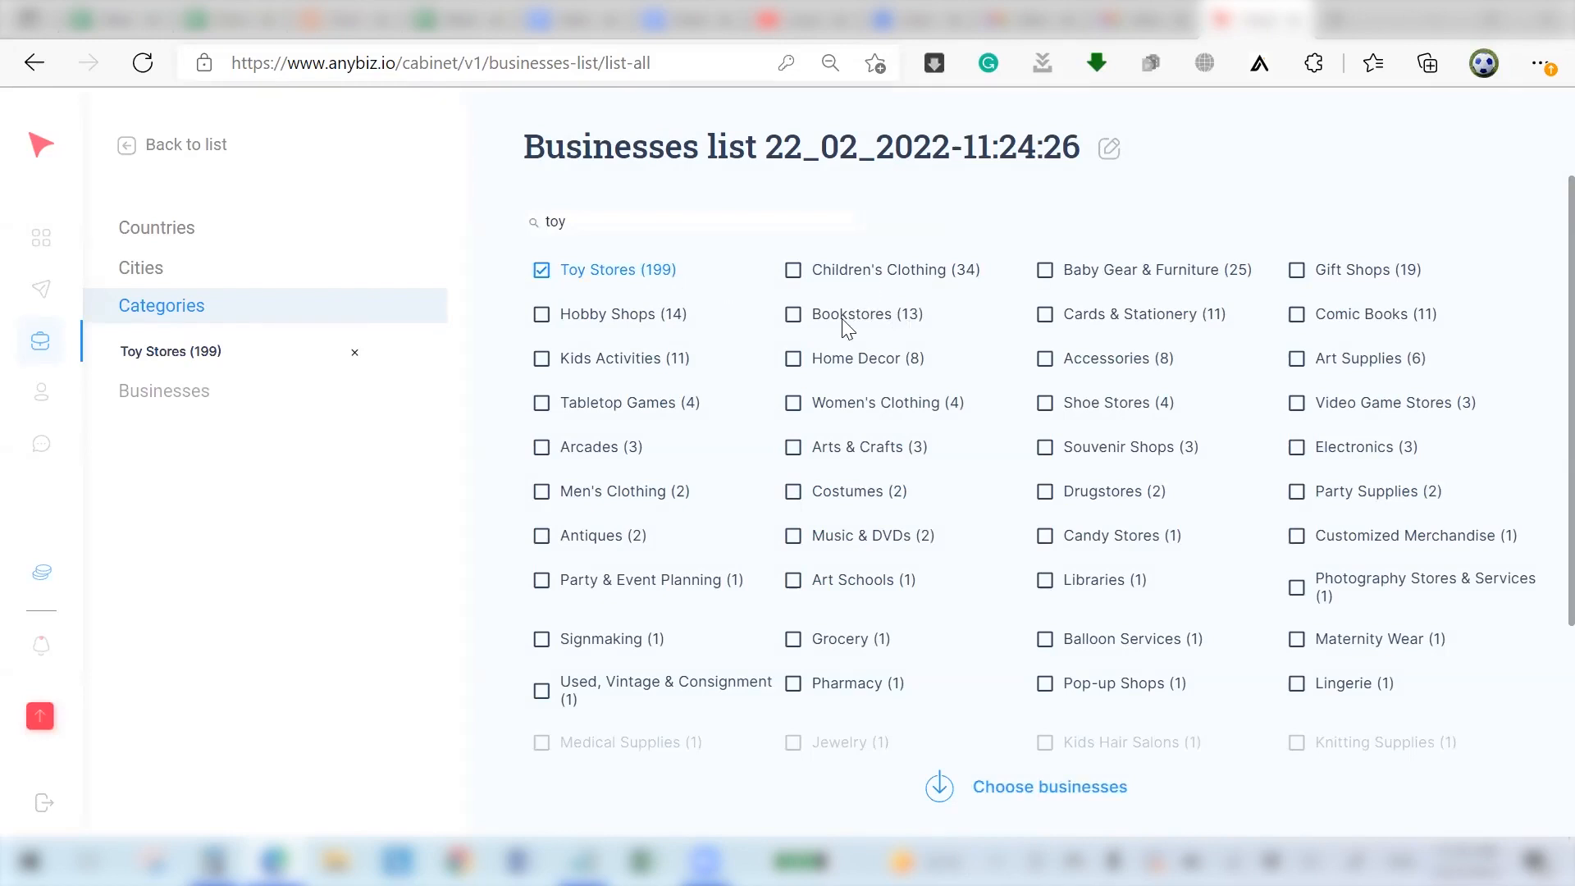
click(1292, 267)
scroll(1288, 492, down, 2)
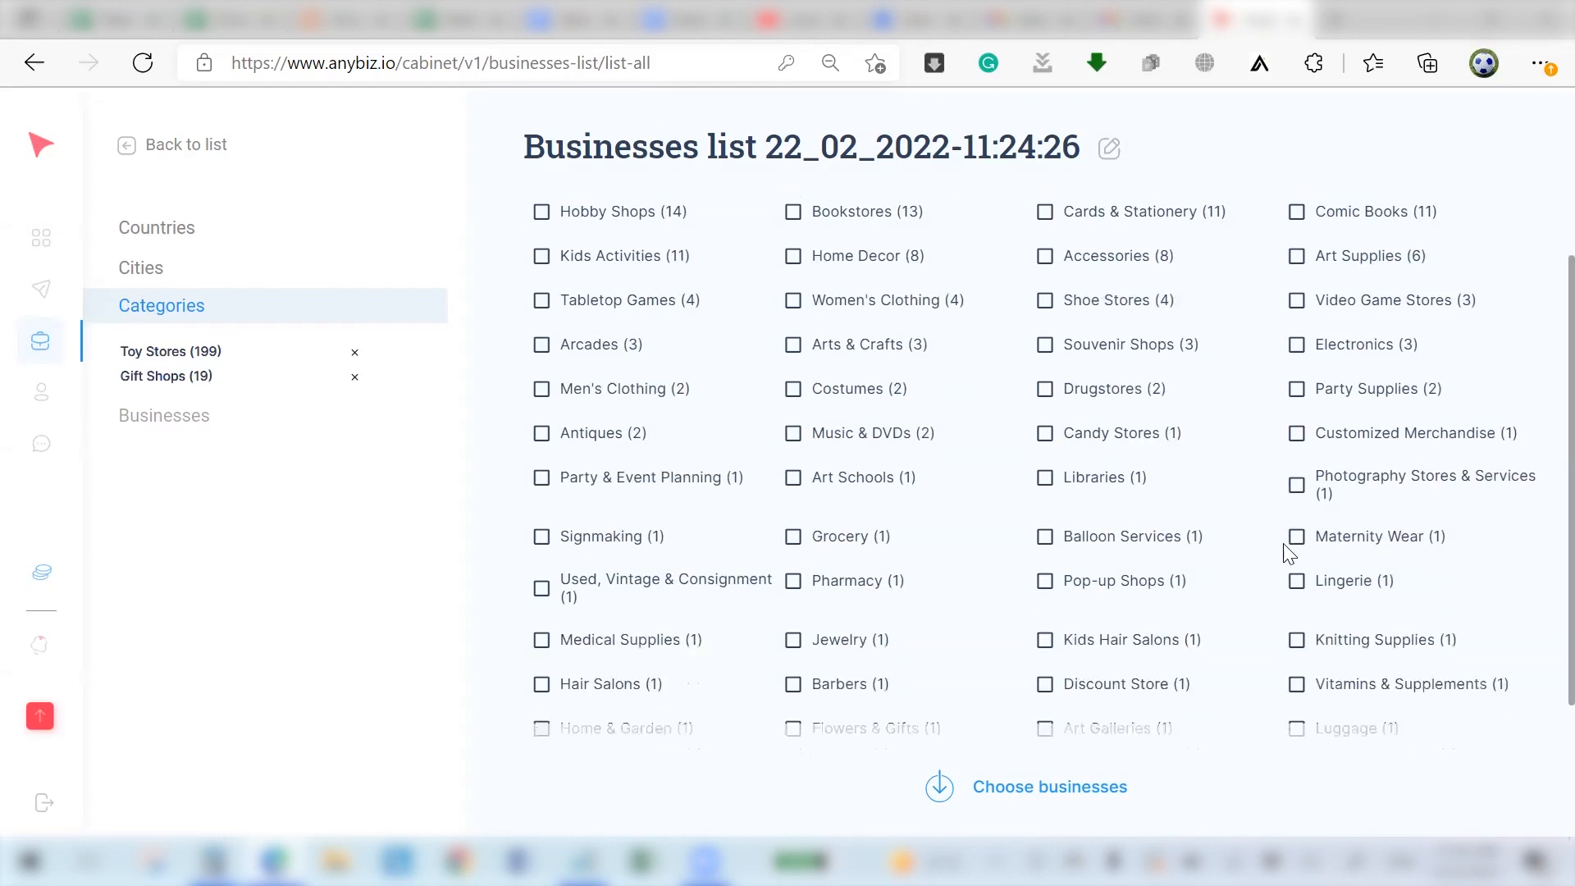
scroll(1272, 562, up, 2)
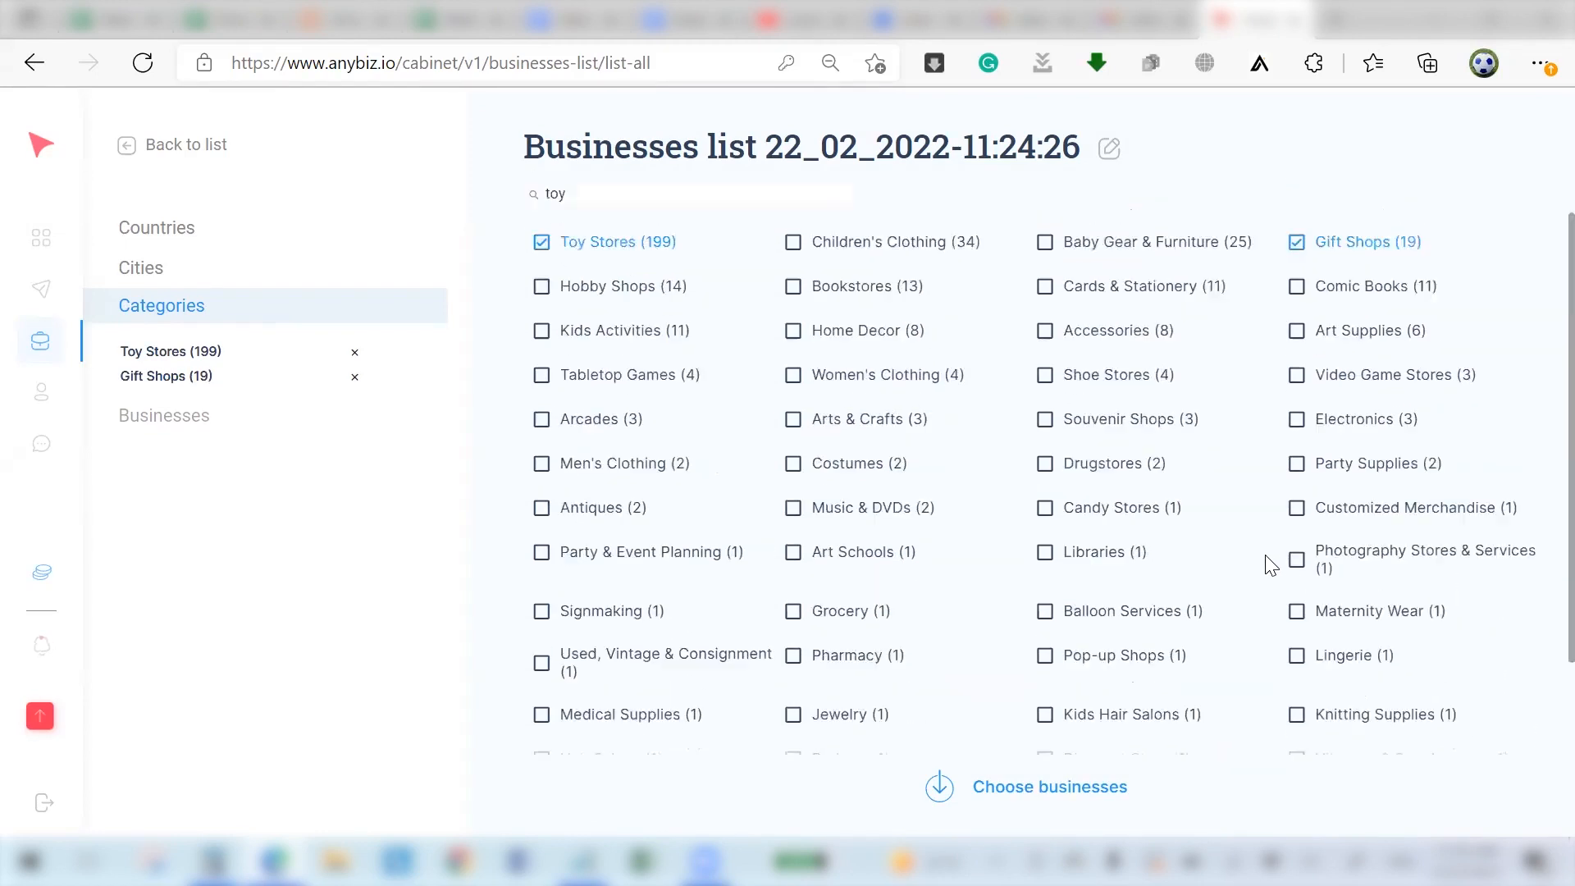
Search the categories for "craft", select Arts & Crafts, and continue to the business selection.
double_click(625, 223)
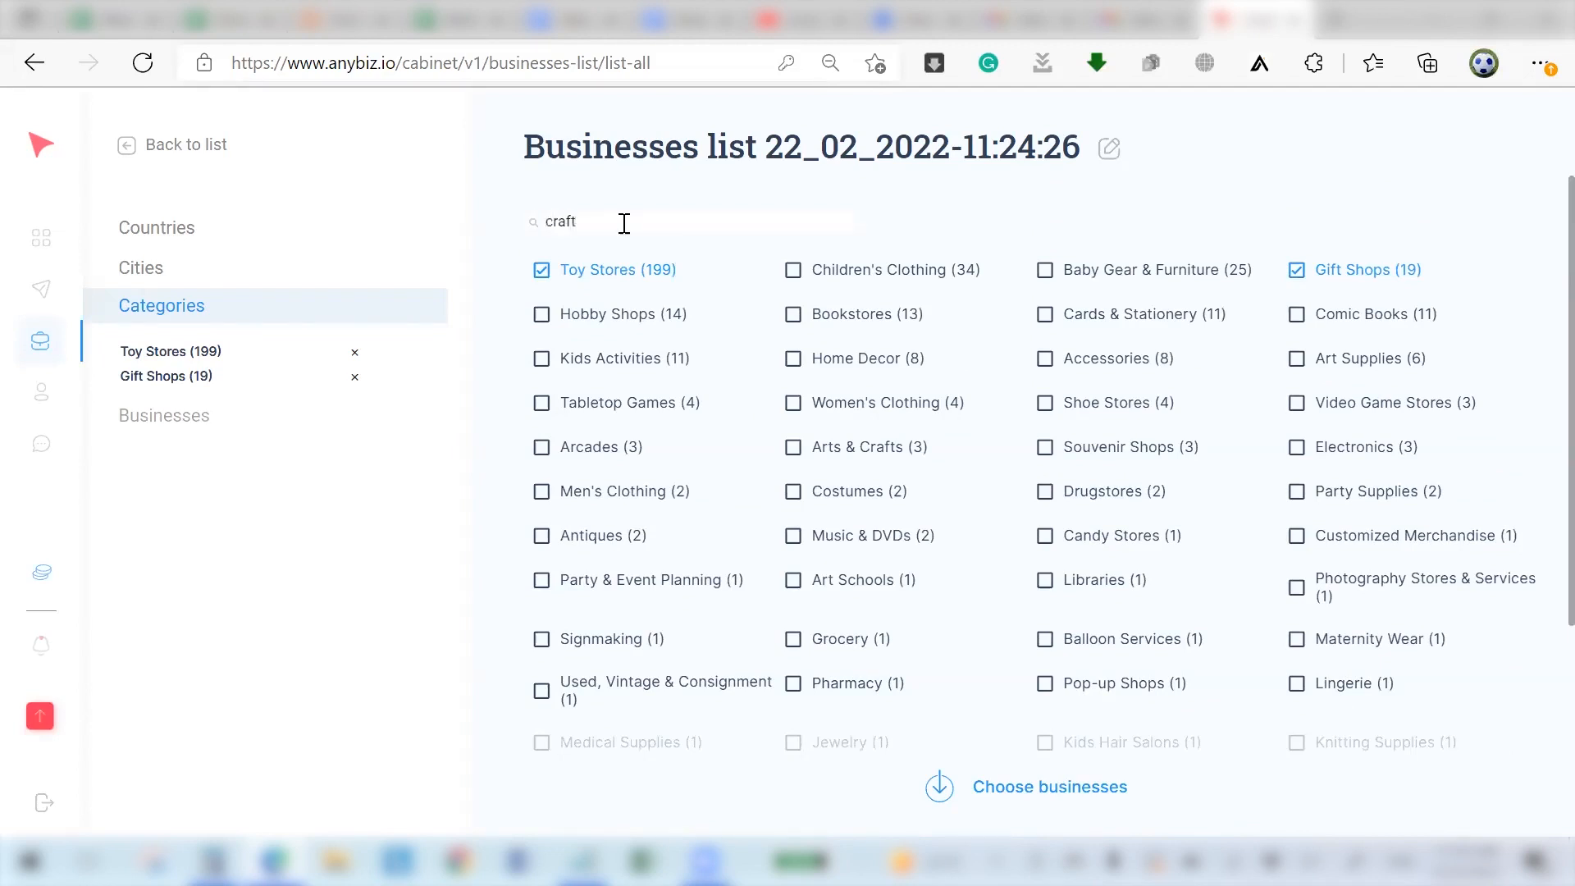
click(806, 314)
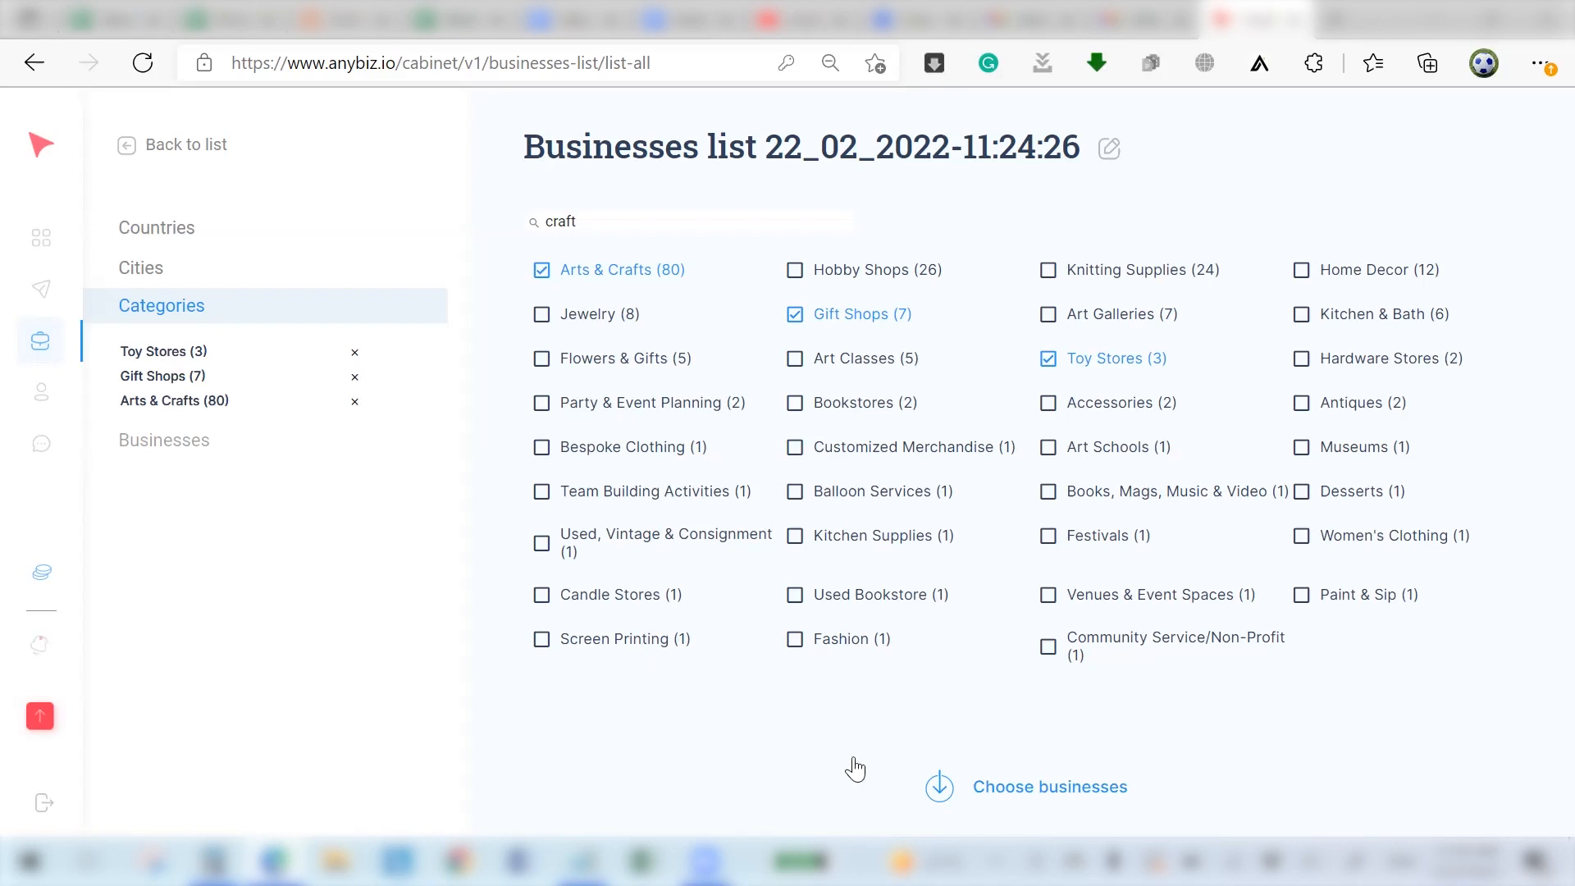
click(1060, 802)
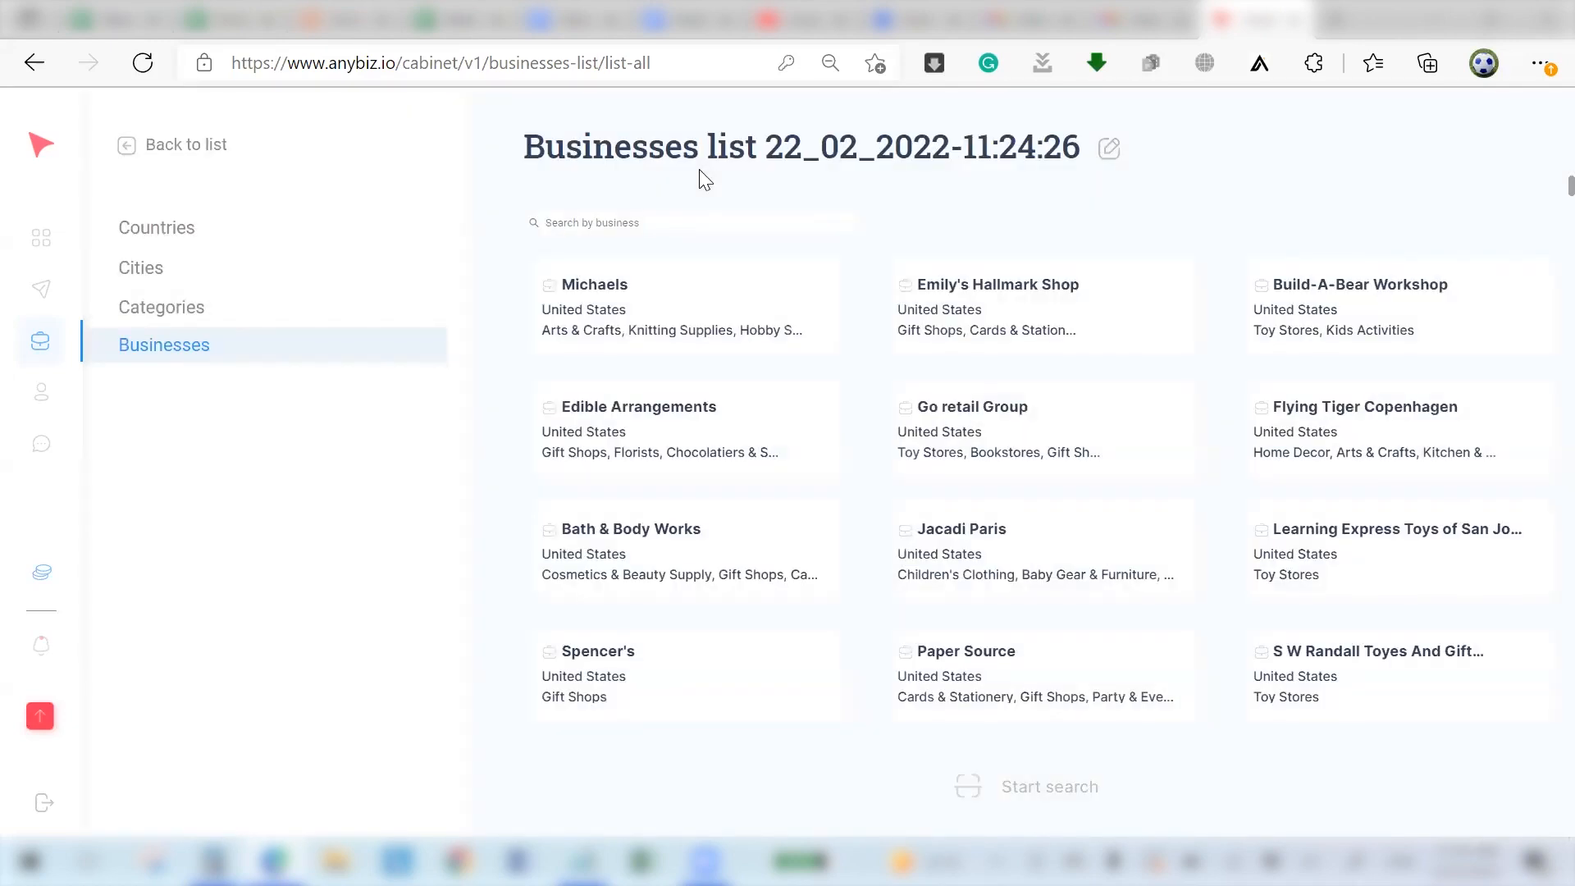
Rename the businesses list to a first name followed by the word "draft".
click(699, 164)
text(Augustas)
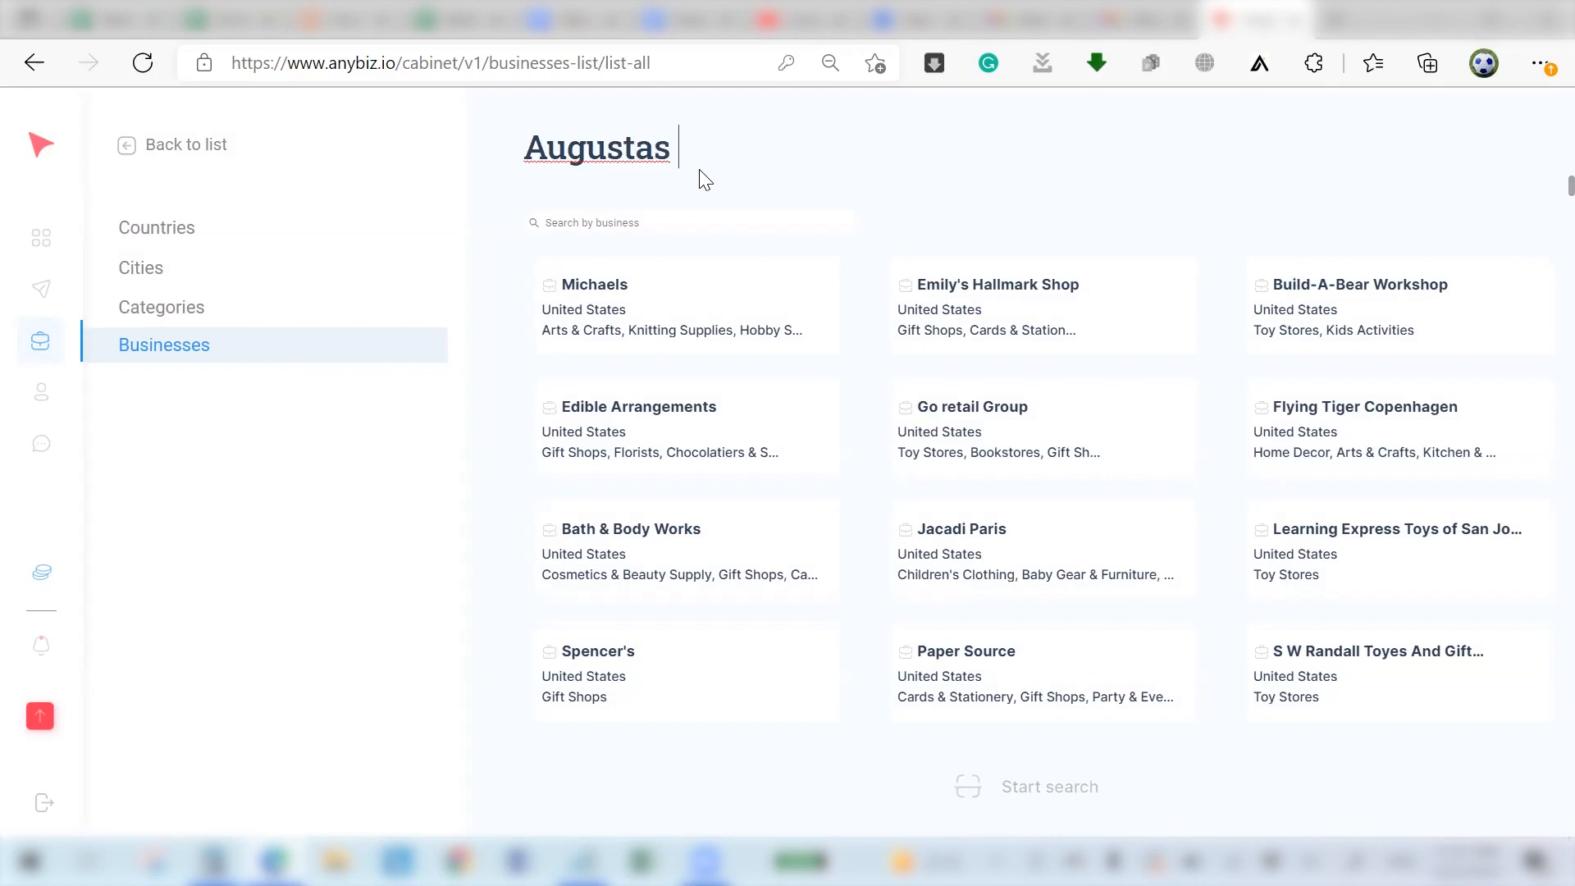
text( draft)
key(Return)
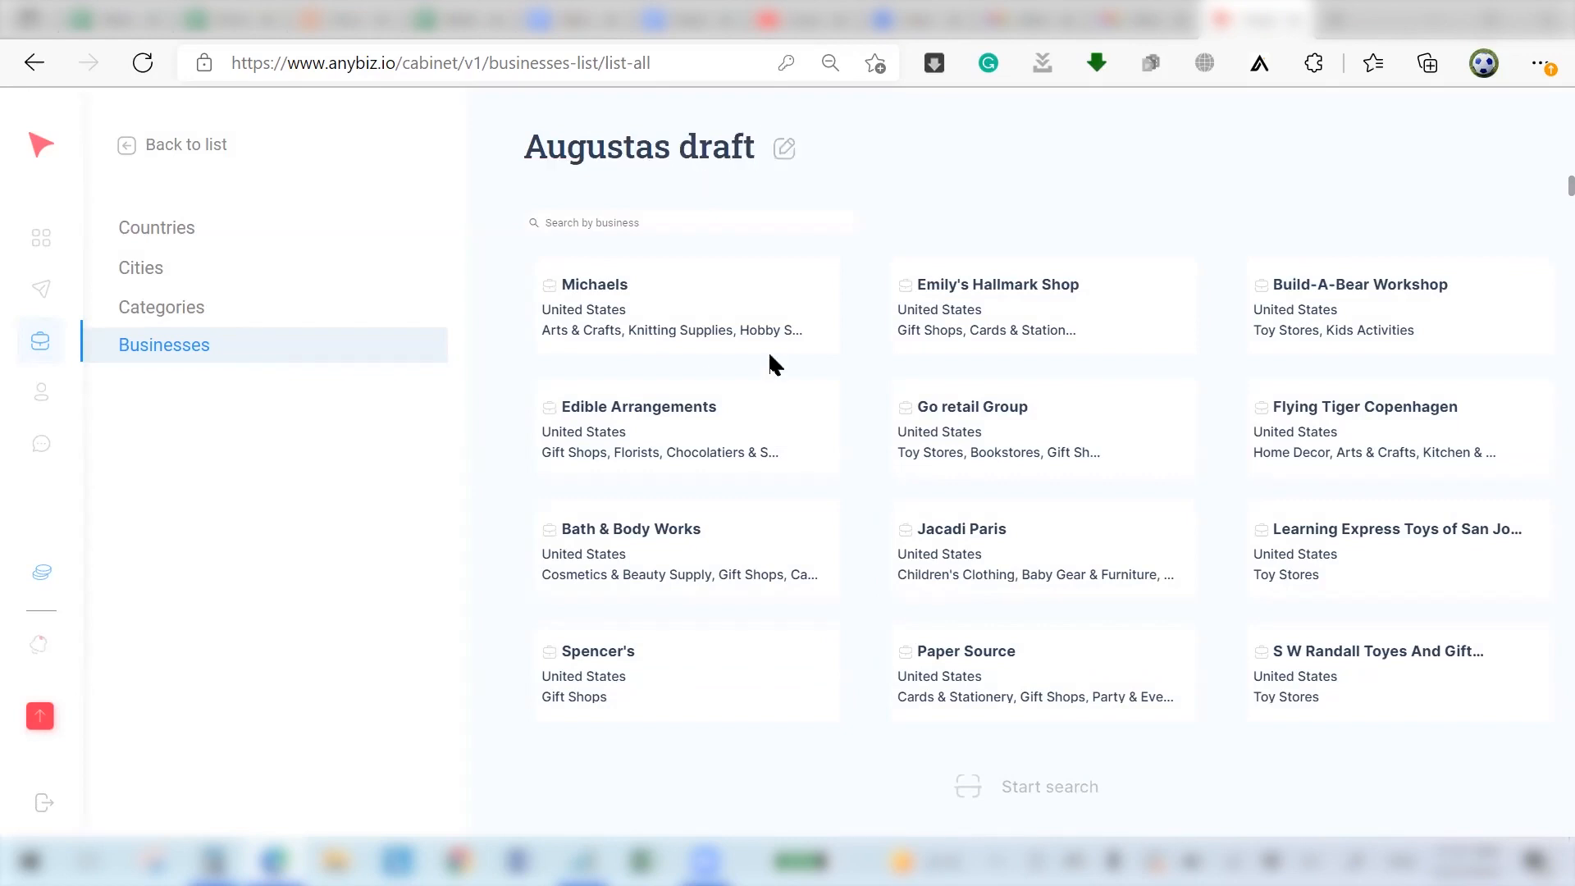
Select the businesses Michaels, Bath & Body Works, Jacadi Paris, Paper Source, Spencer's and Emily's Hallmark Shop for the list.
click(601, 339)
click(661, 558)
click(906, 596)
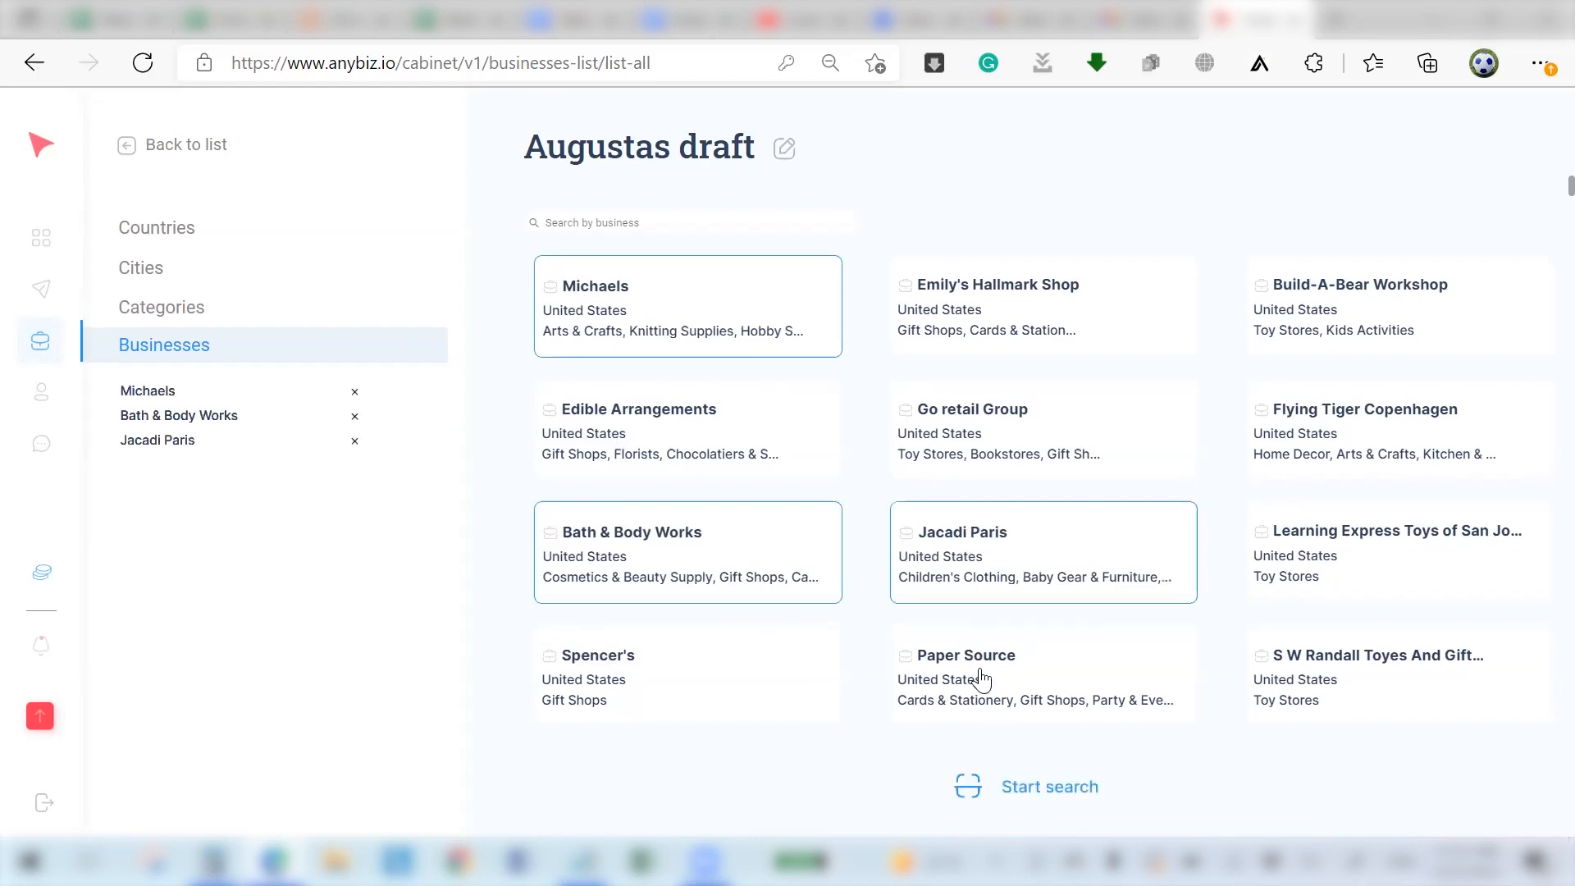
click(765, 679)
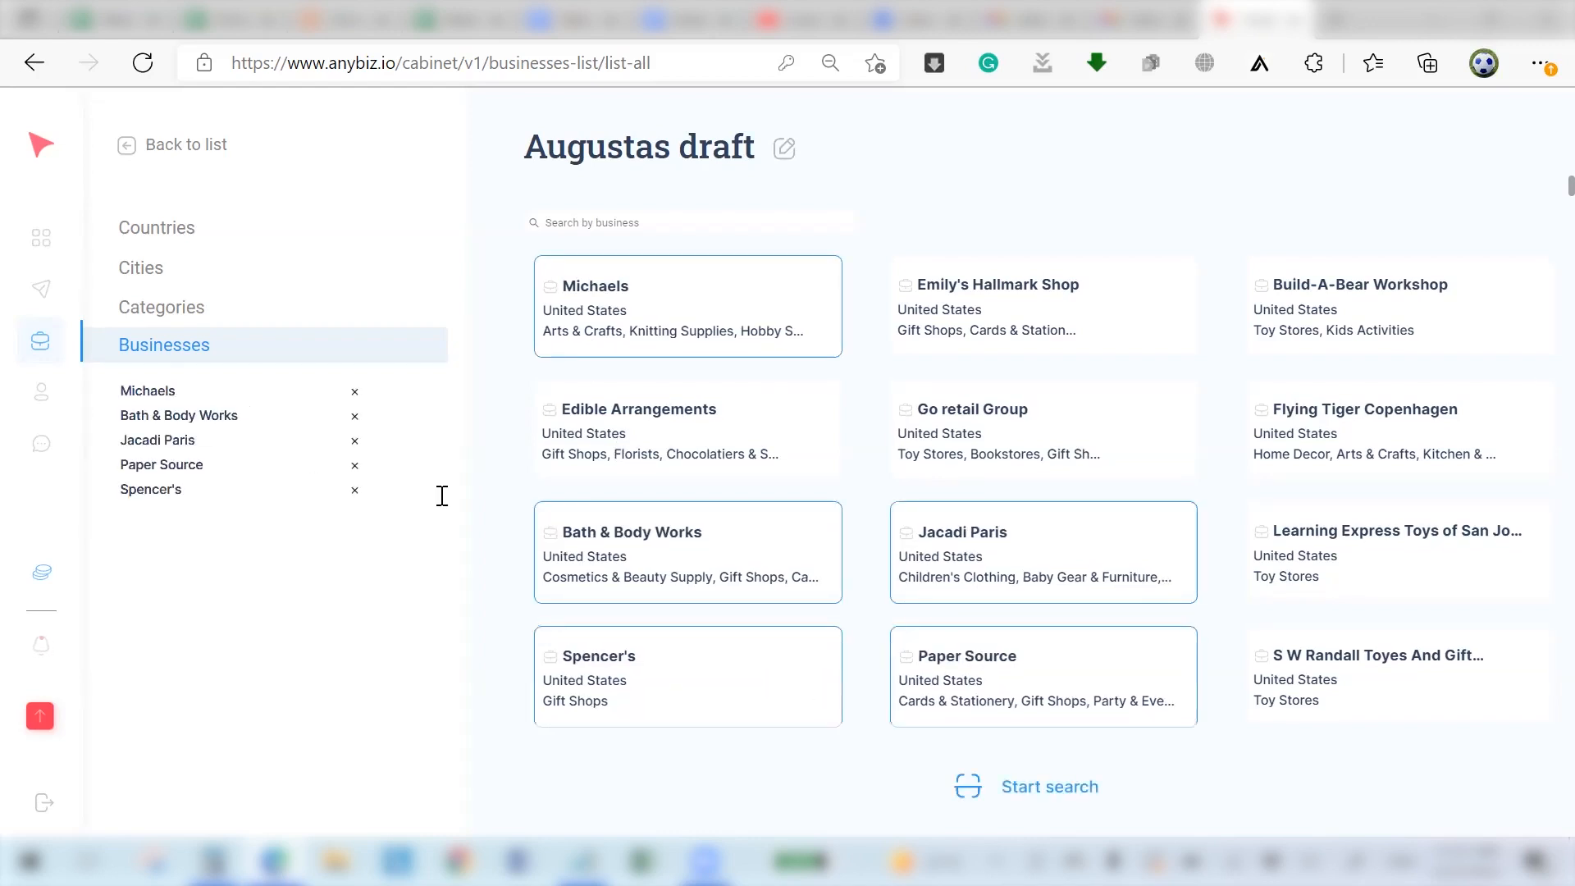
click(1009, 326)
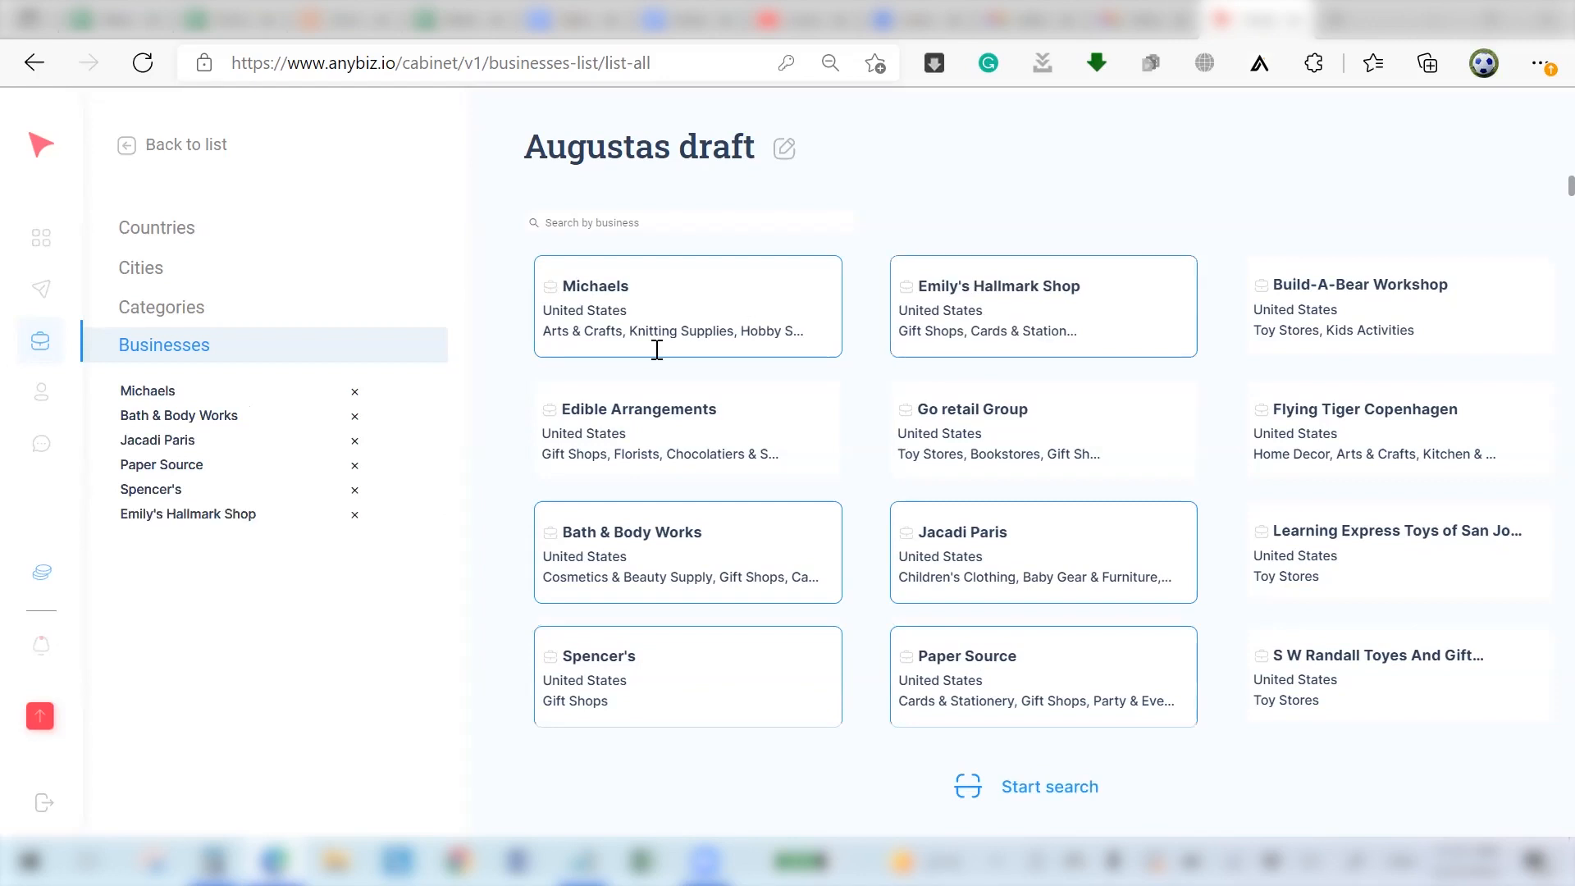
Open the Michaels website from its business card, look through the home page, and return to the business selection.
click(550, 291)
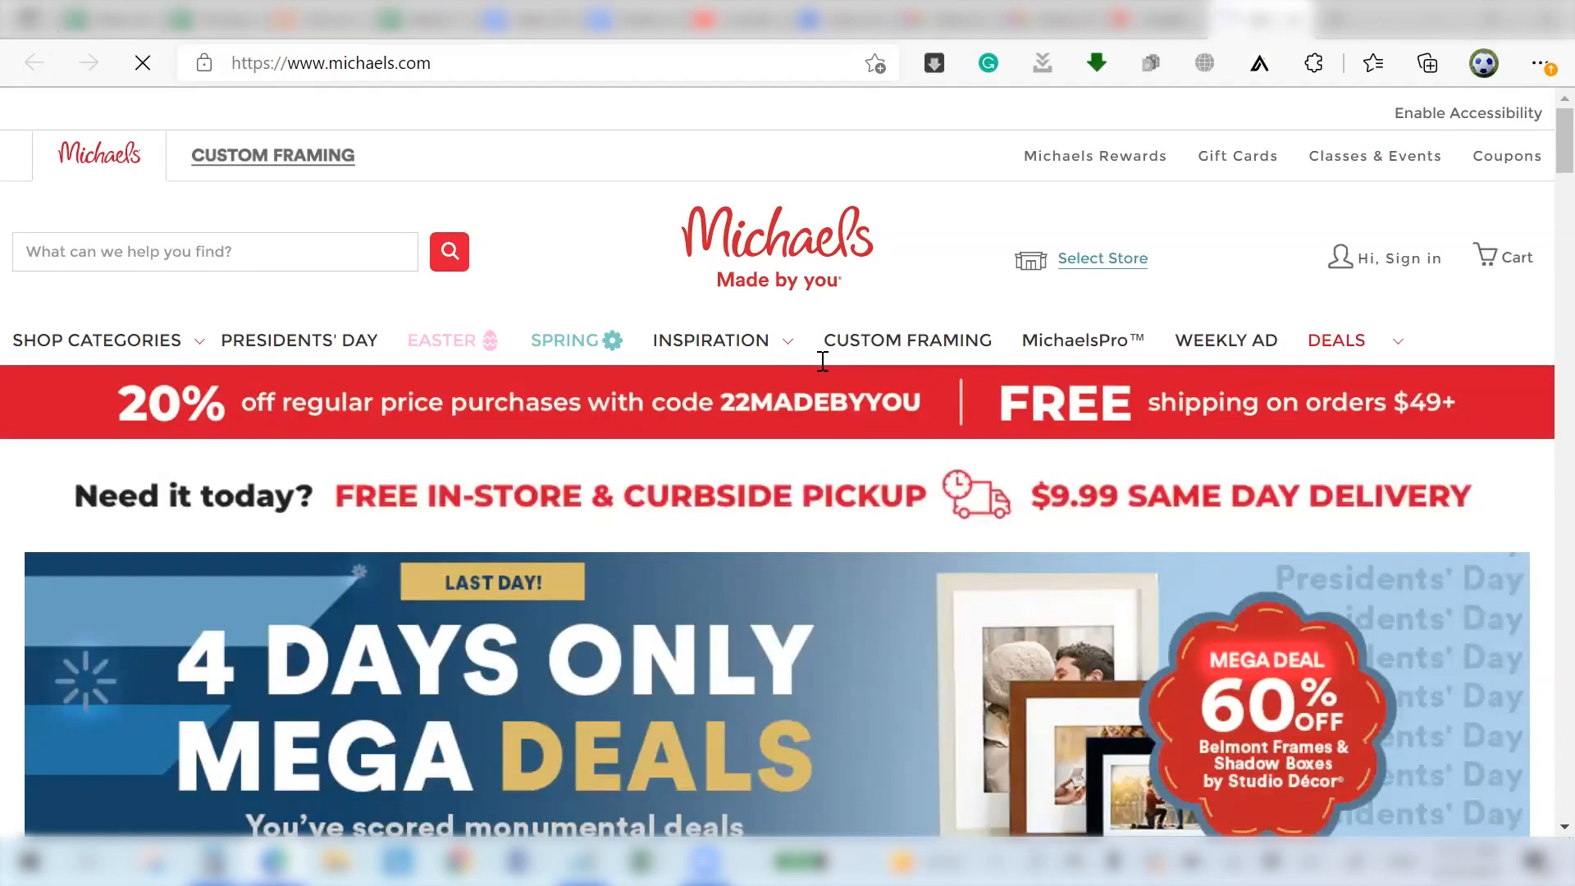
scroll(822, 361, down, 10)
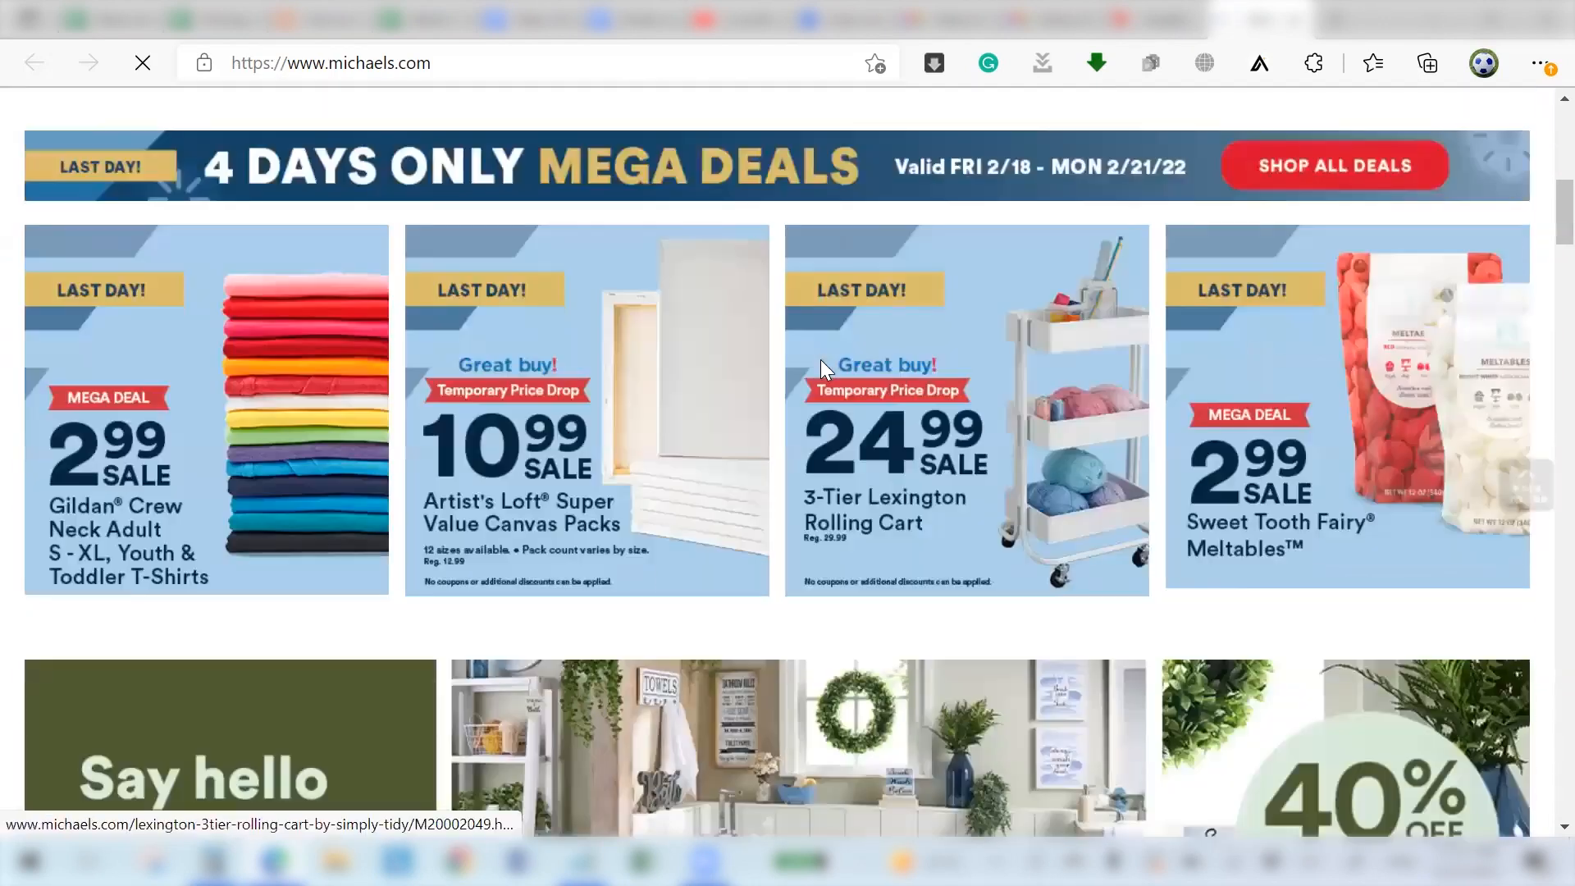
scroll(820, 368, down, 15)
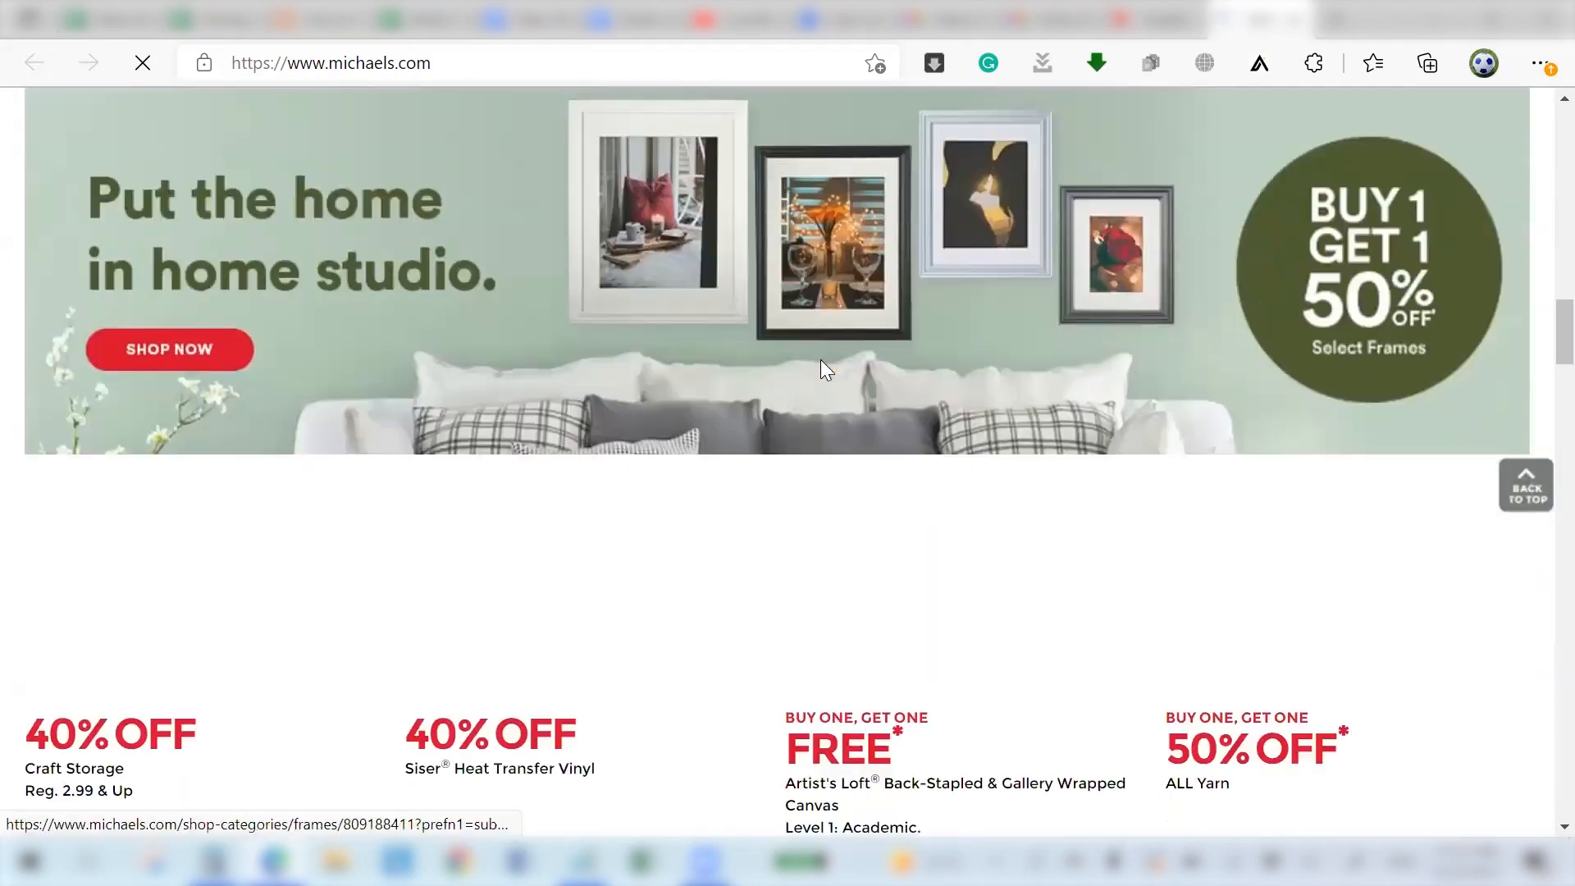
scroll(822, 362, down, 5)
scroll(822, 362, up, 8)
scroll(822, 362, down, 4)
scroll(820, 359, down, 1)
scroll(821, 360, up, 7)
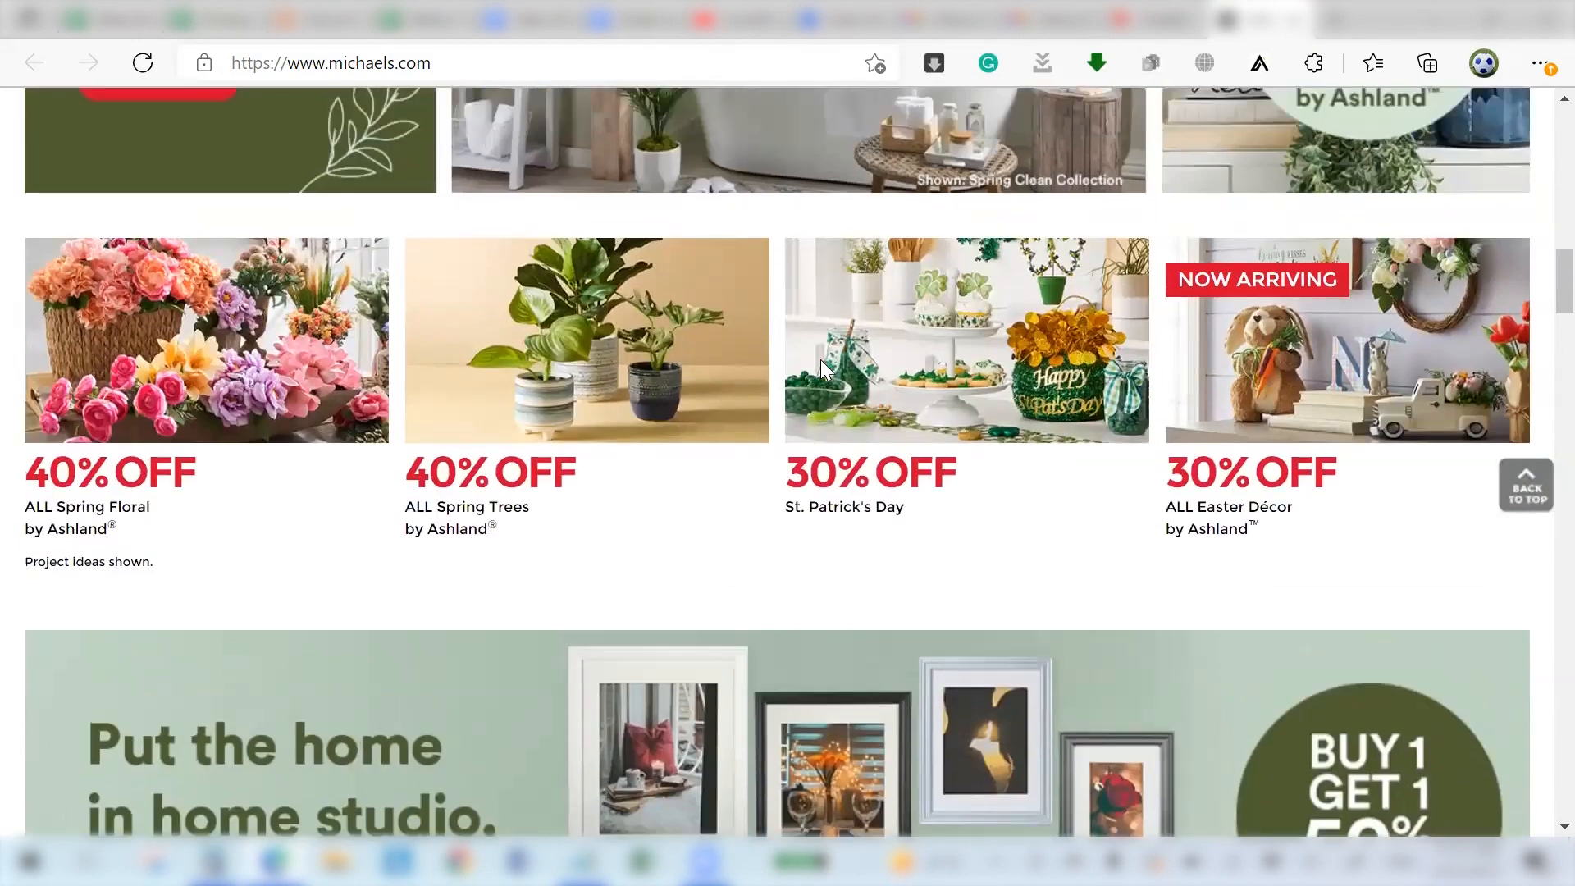
scroll(822, 361, up, 8)
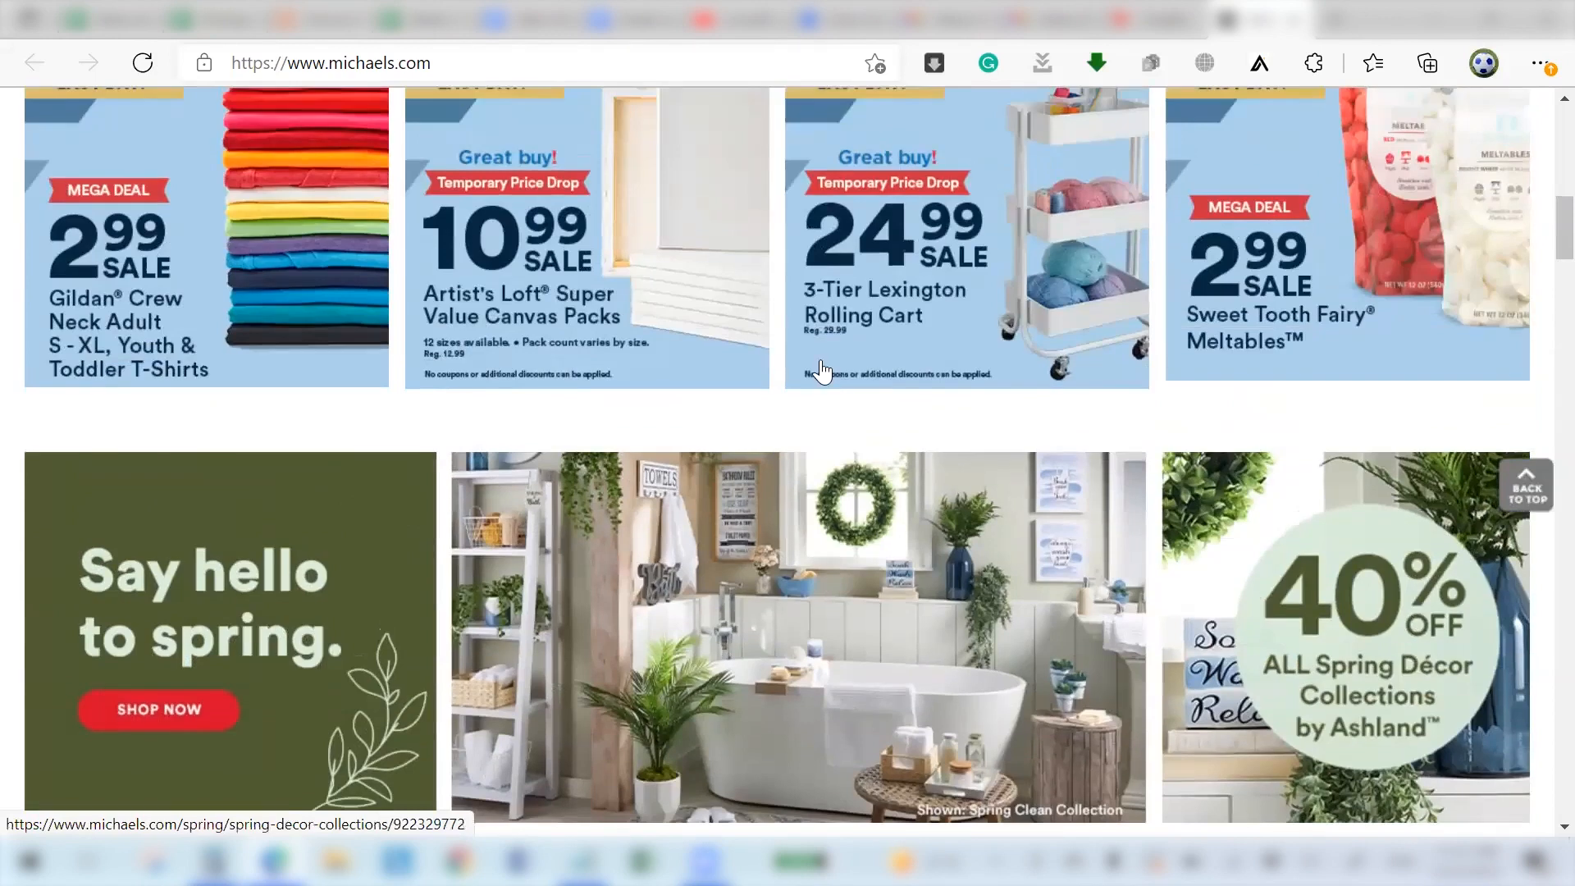
scroll(820, 359, up, 6)
key(ctrl+shift+Tab)
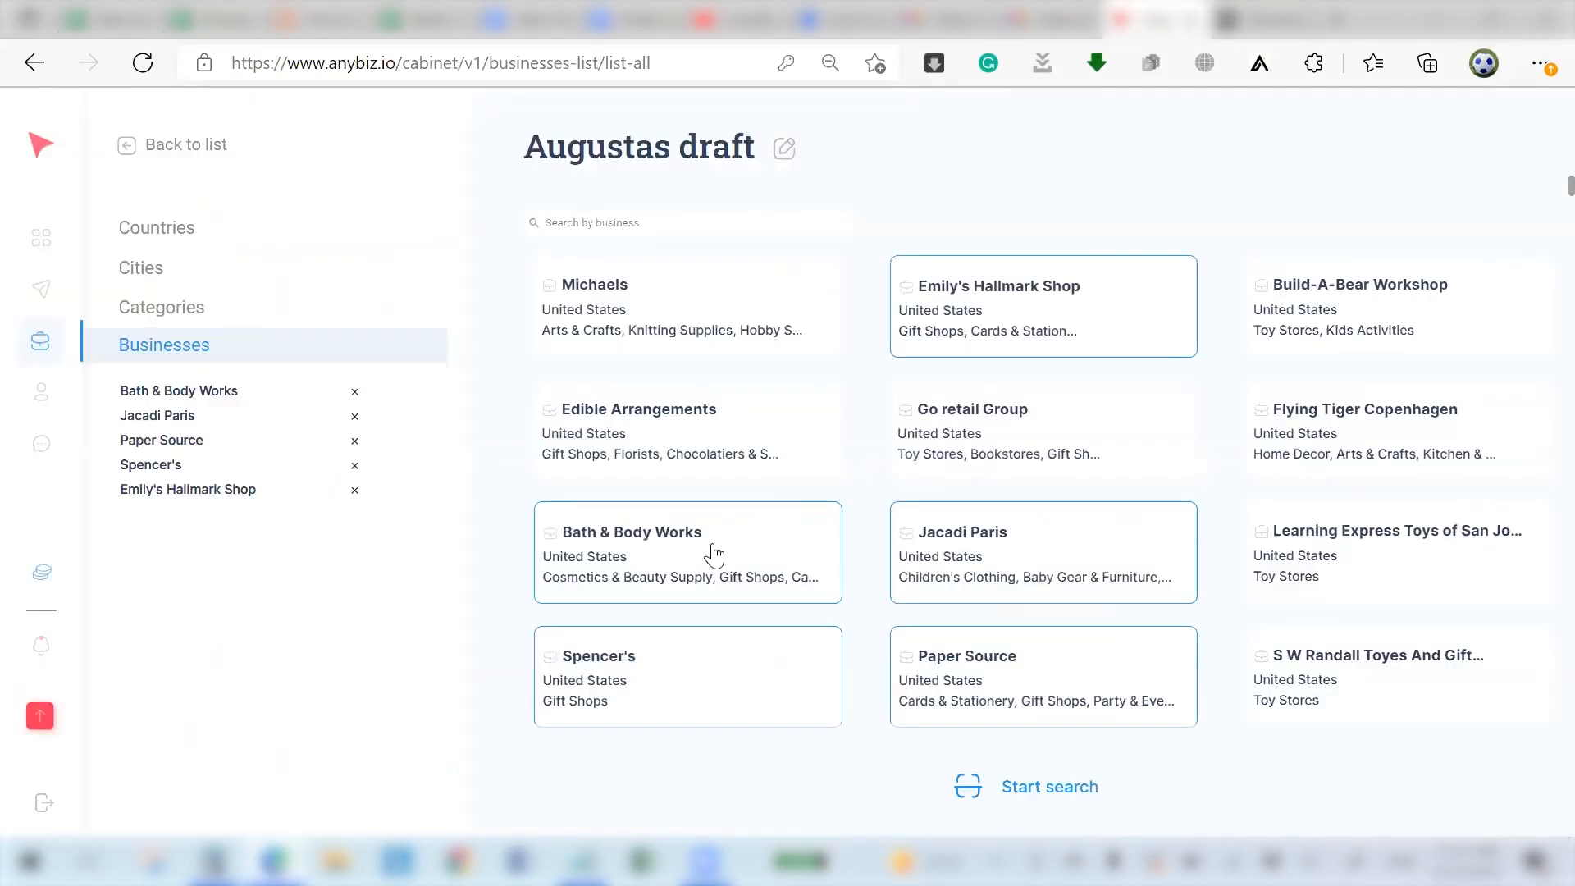
Look through the available businesses, remove every selected one except Bath & Body Works, and start the prospect search.
scroll(980, 472, down, 15)
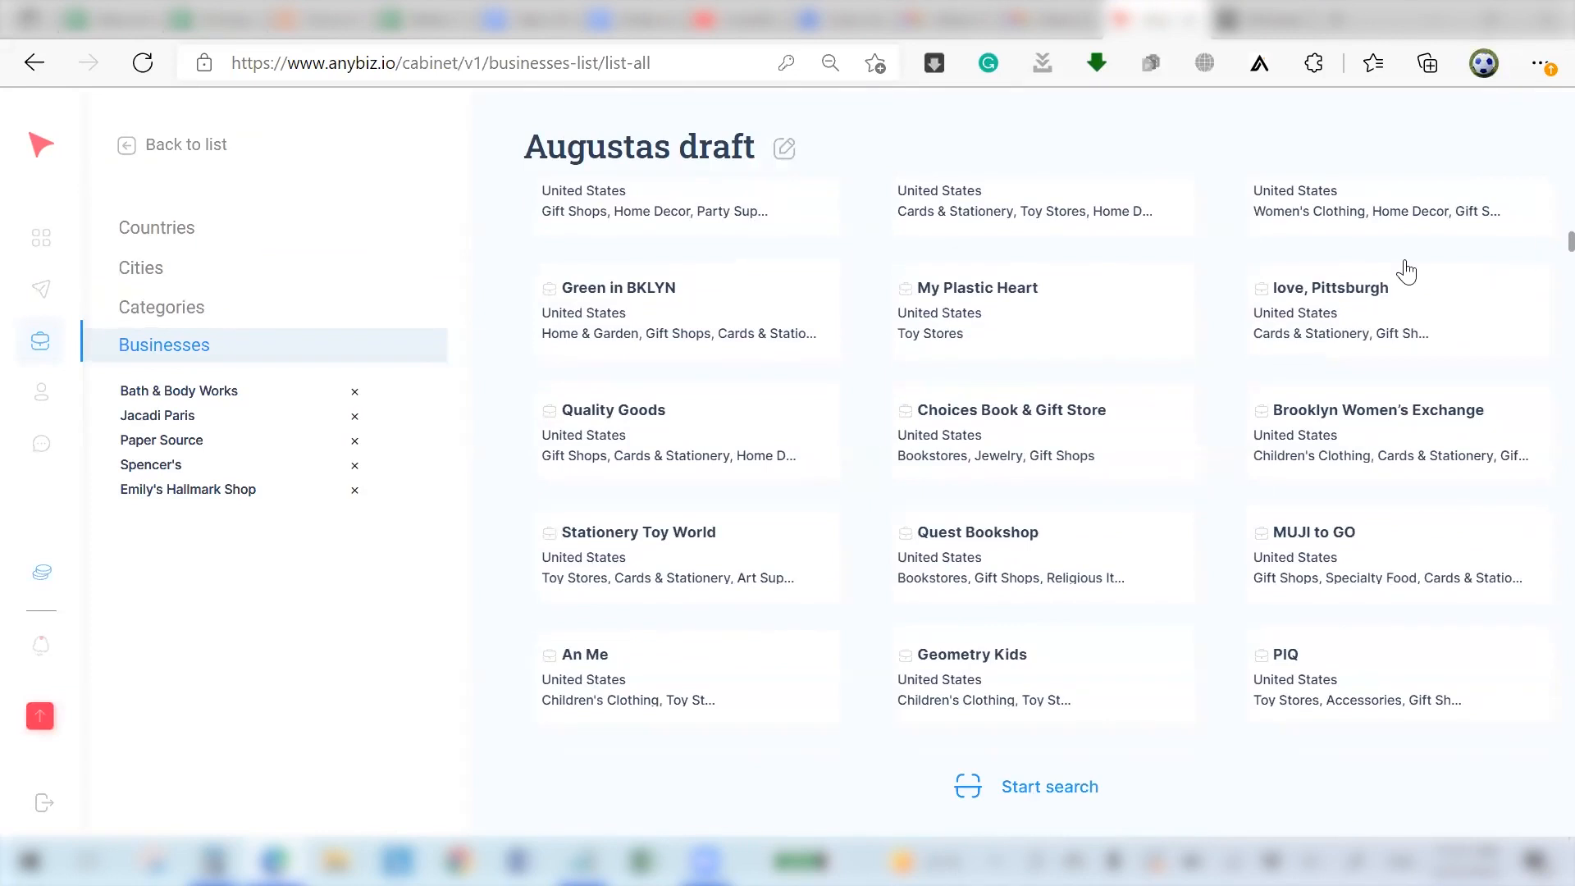
scroll(707, 492, down, 20)
scroll(711, 492, down, 4)
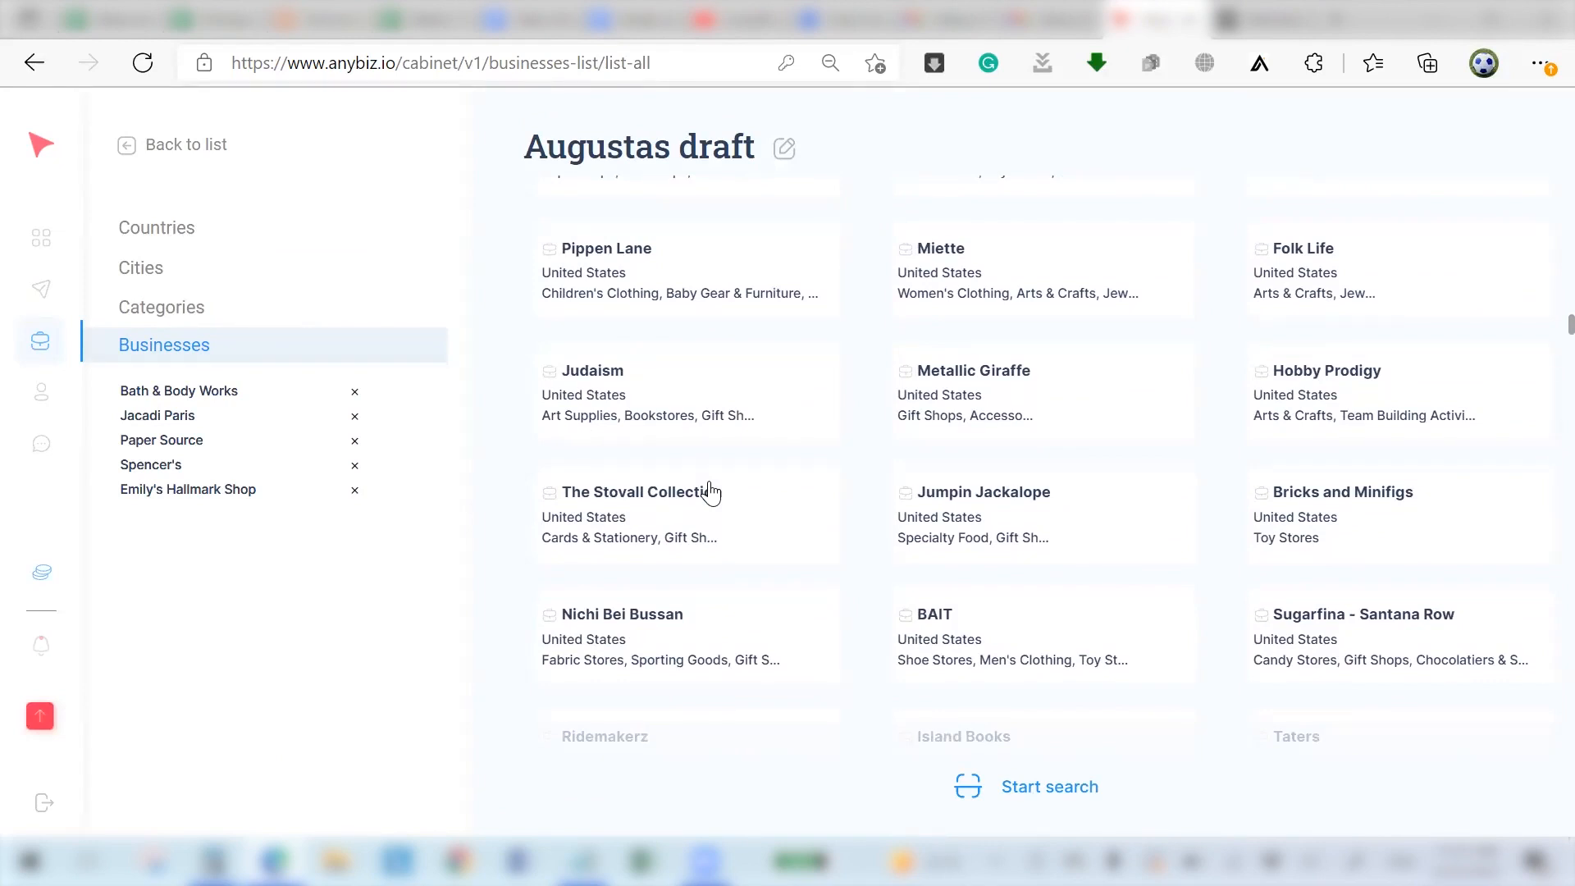
scroll(711, 493, up, 20)
scroll(714, 492, up, 10)
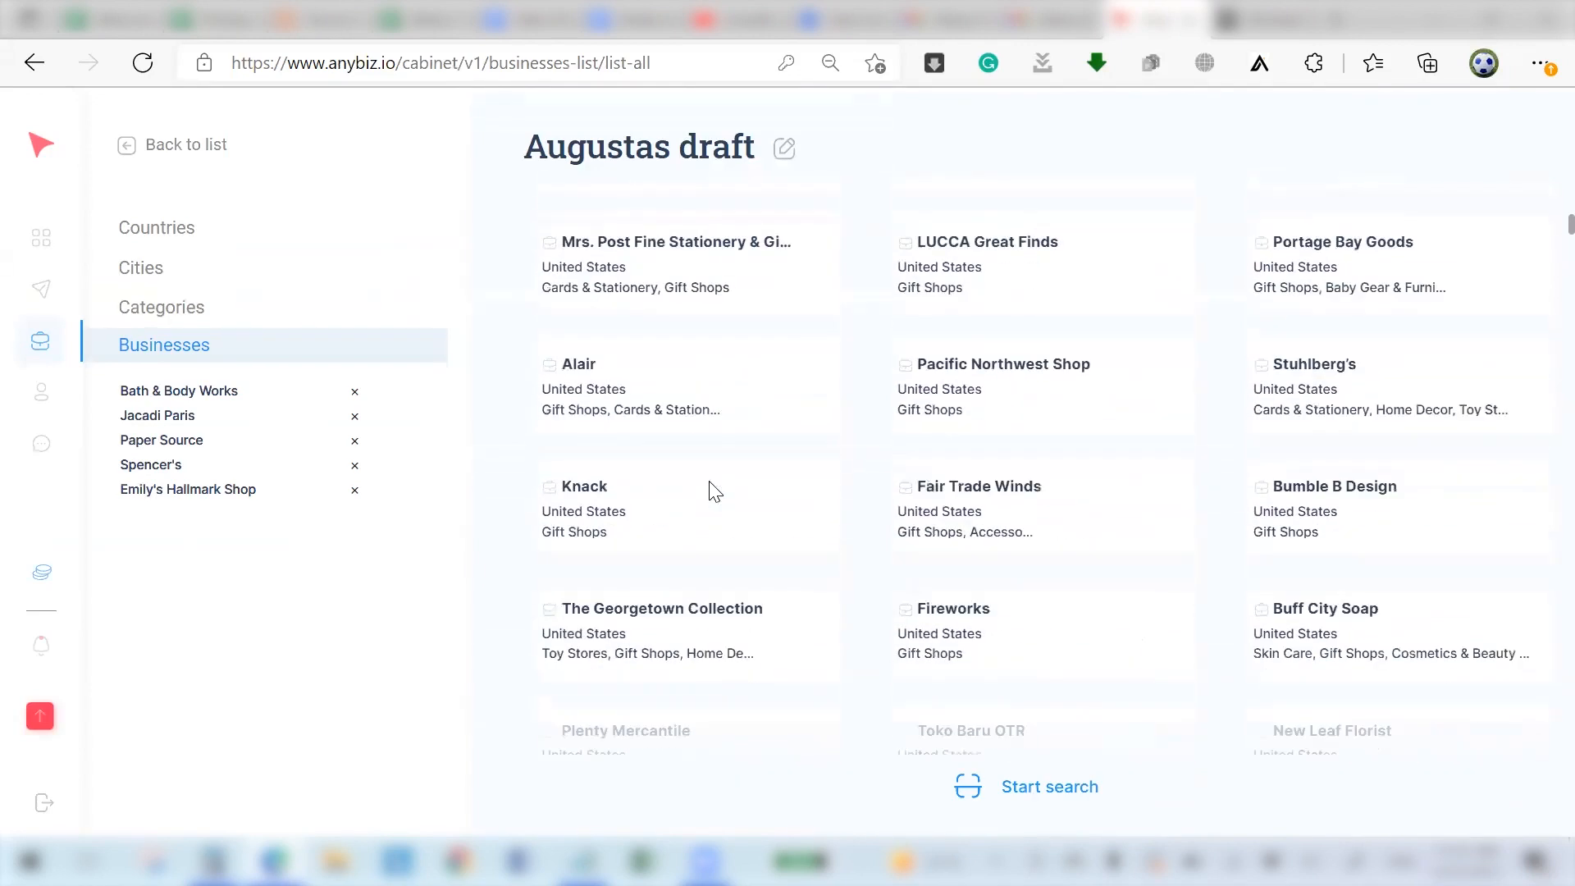
click(354, 465)
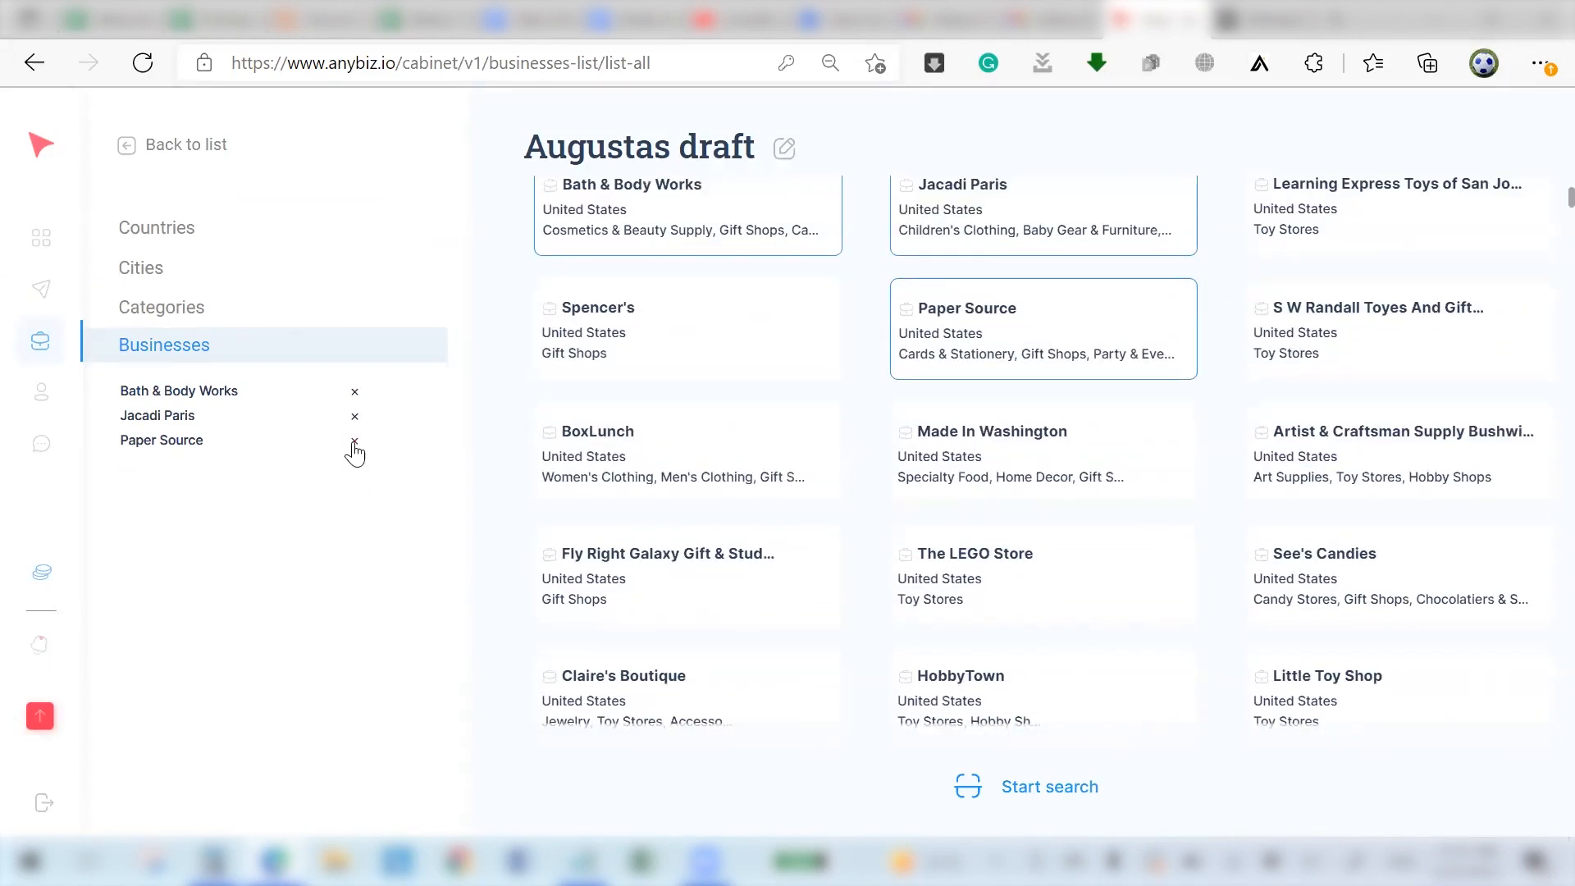
click(354, 428)
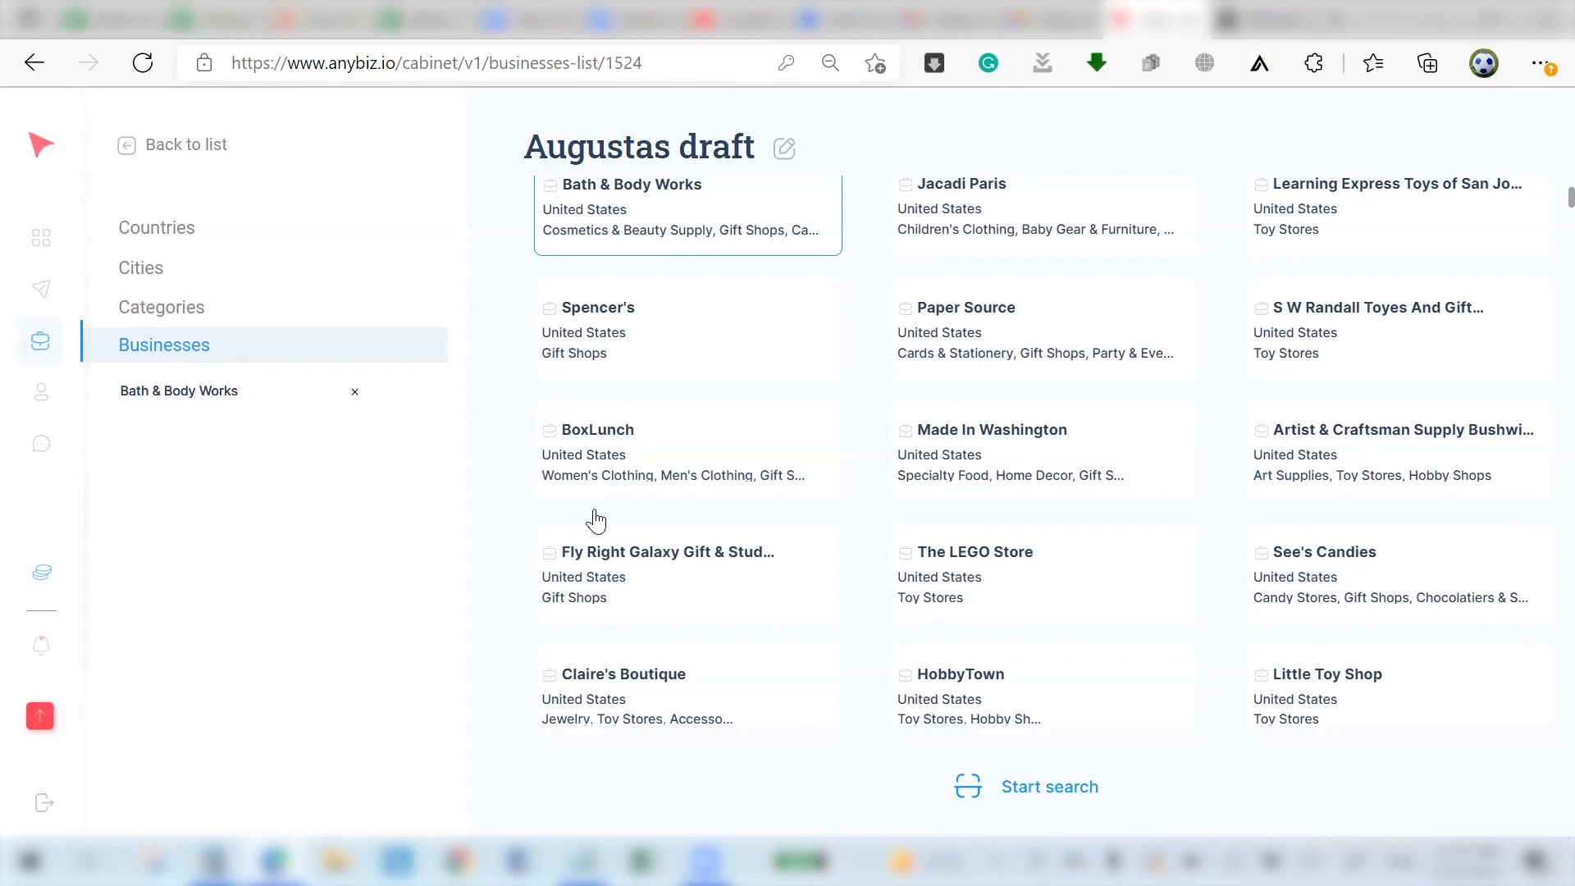
click(1040, 785)
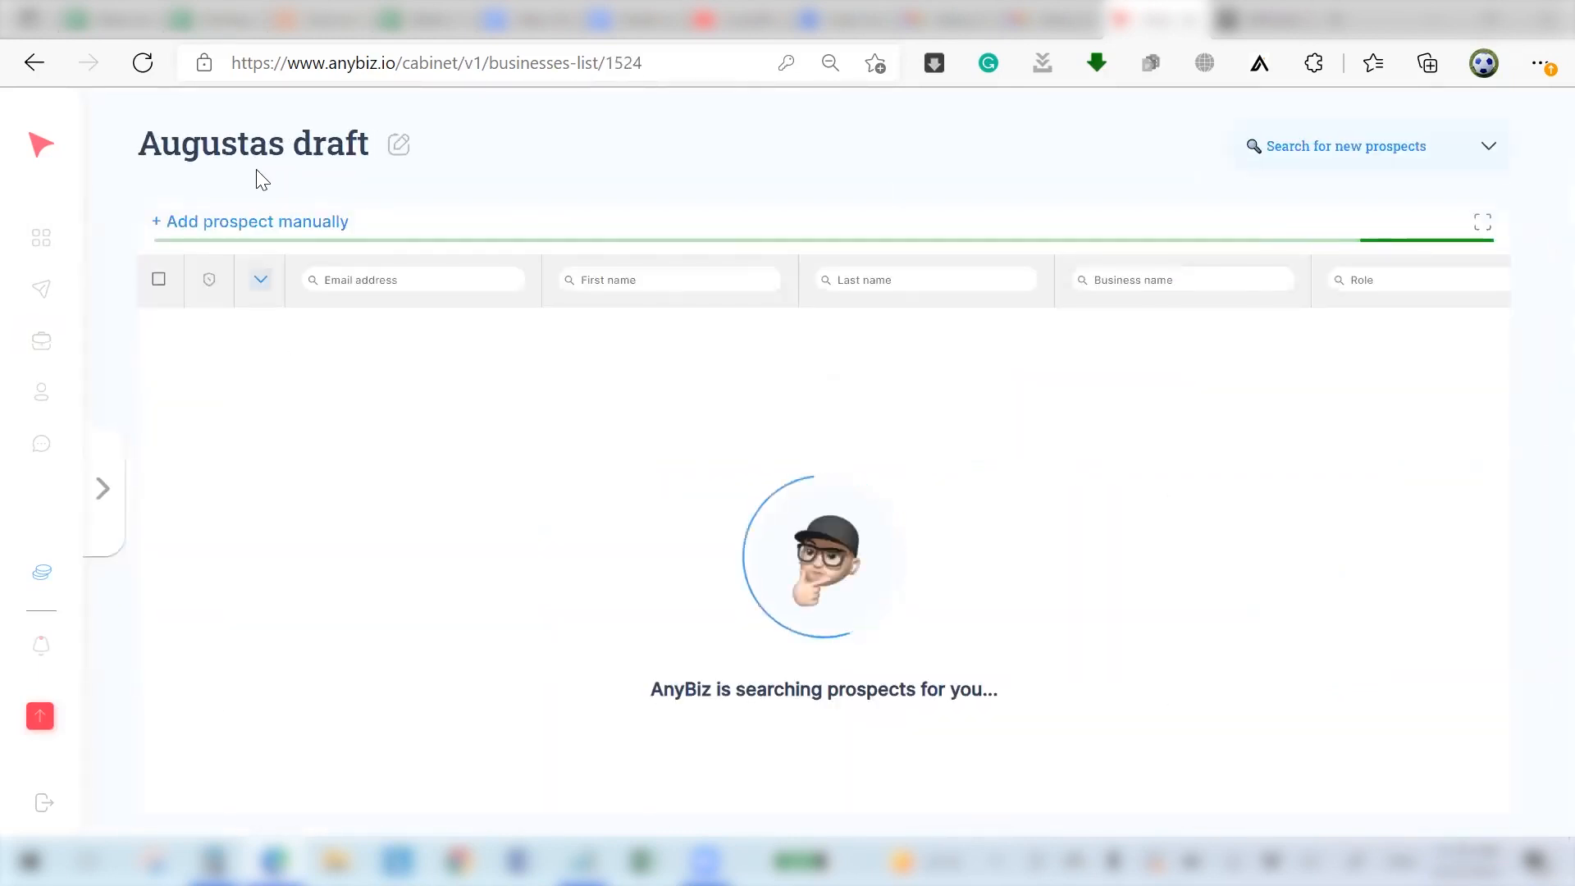
Browse the saved prospect lists and open the one covering US department stores in big cities.
click(103, 489)
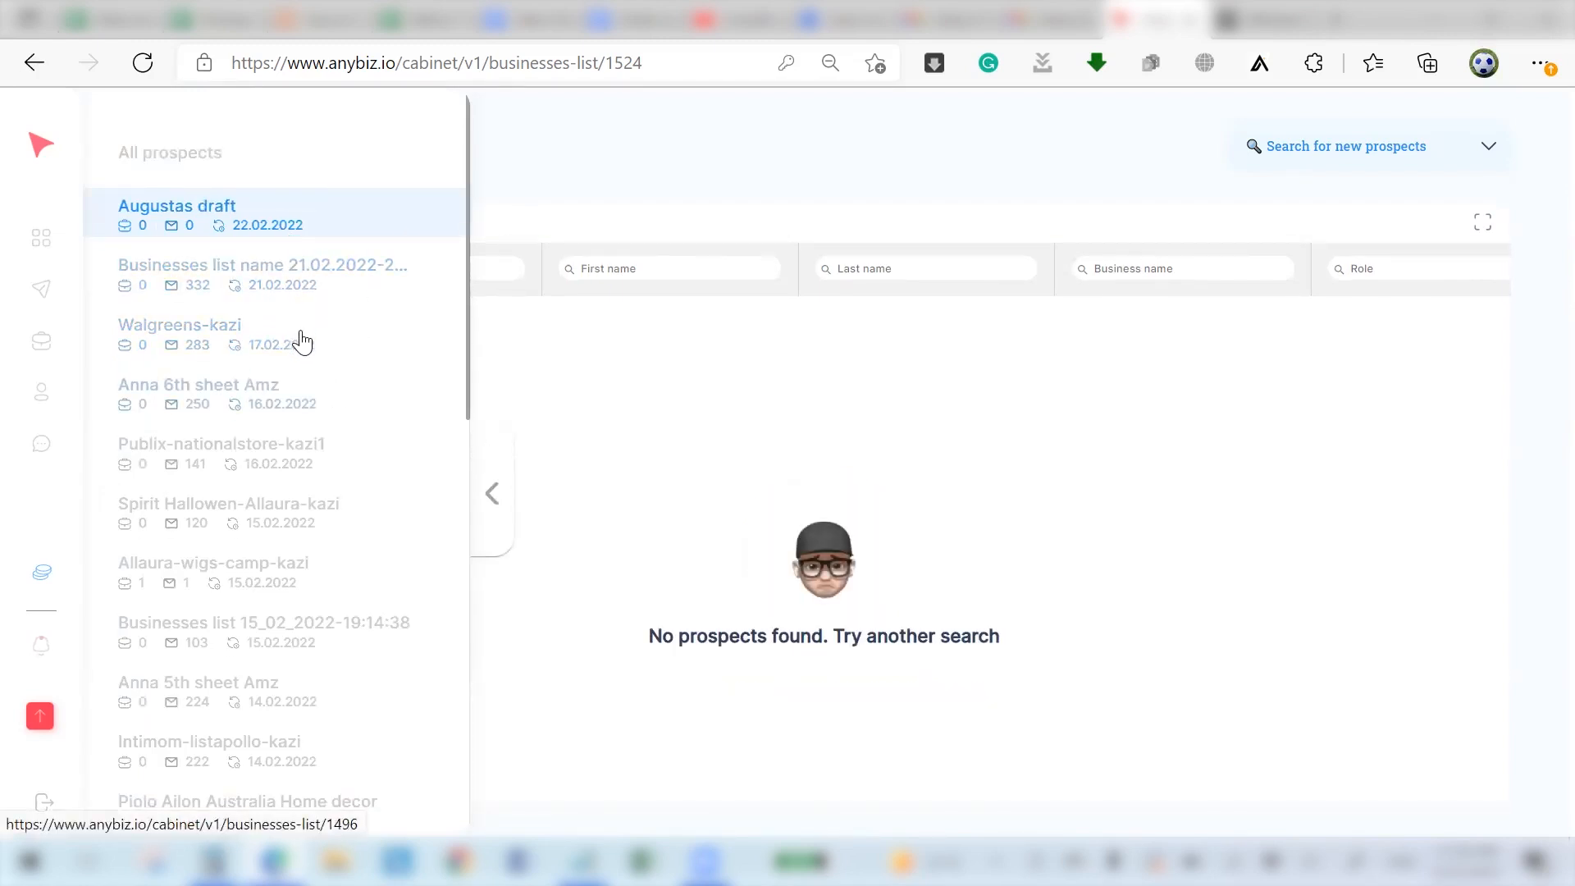
scroll(255, 459, down, 2)
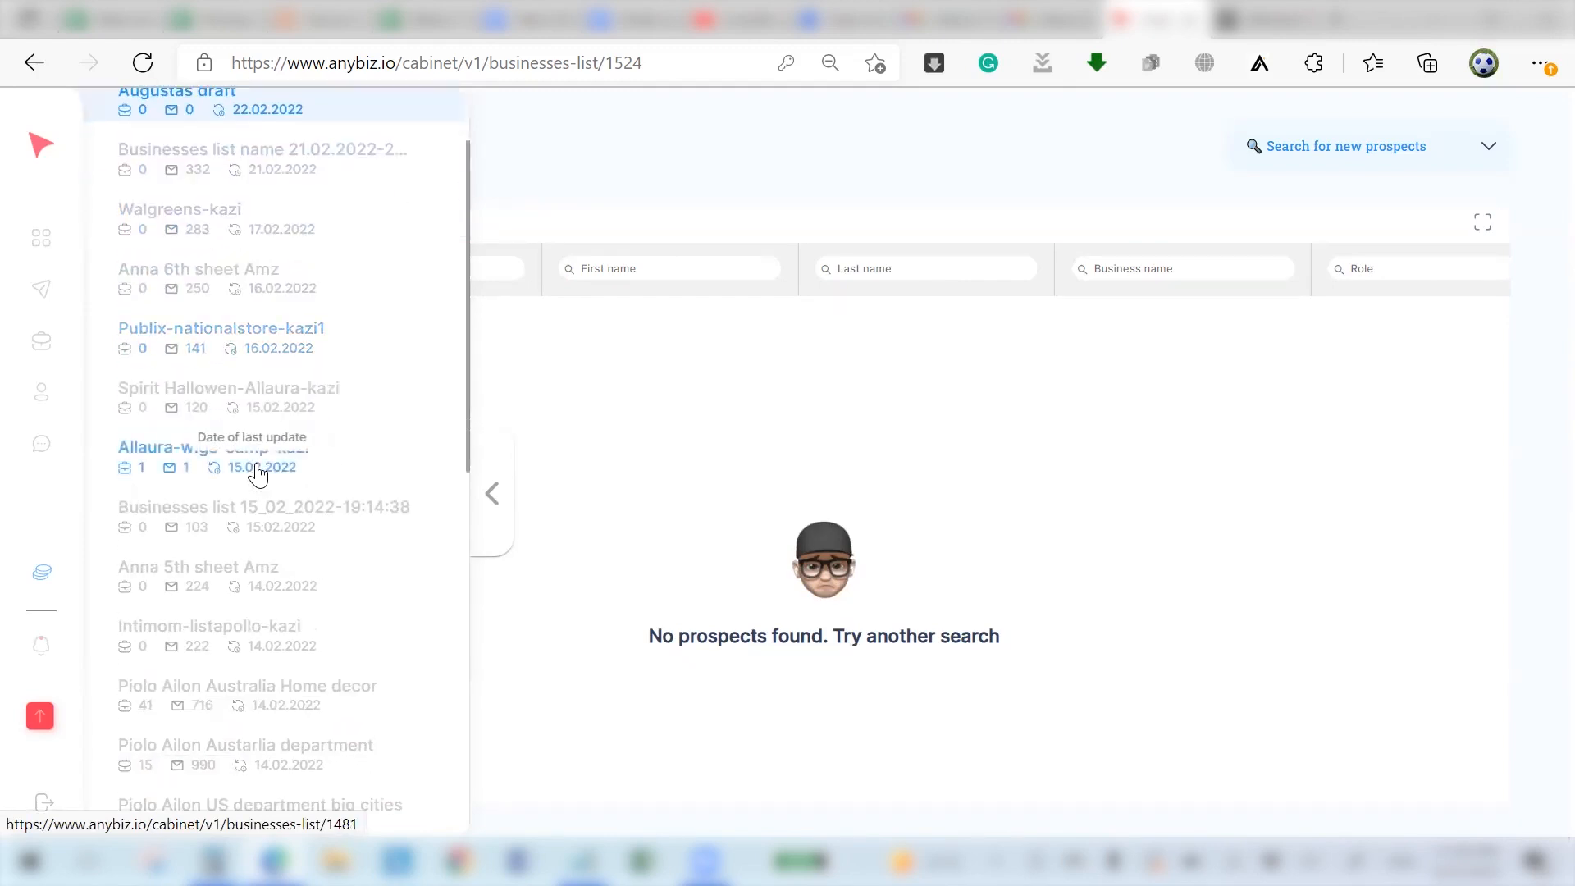
scroll(256, 469, down, 2)
scroll(257, 474, down, 2)
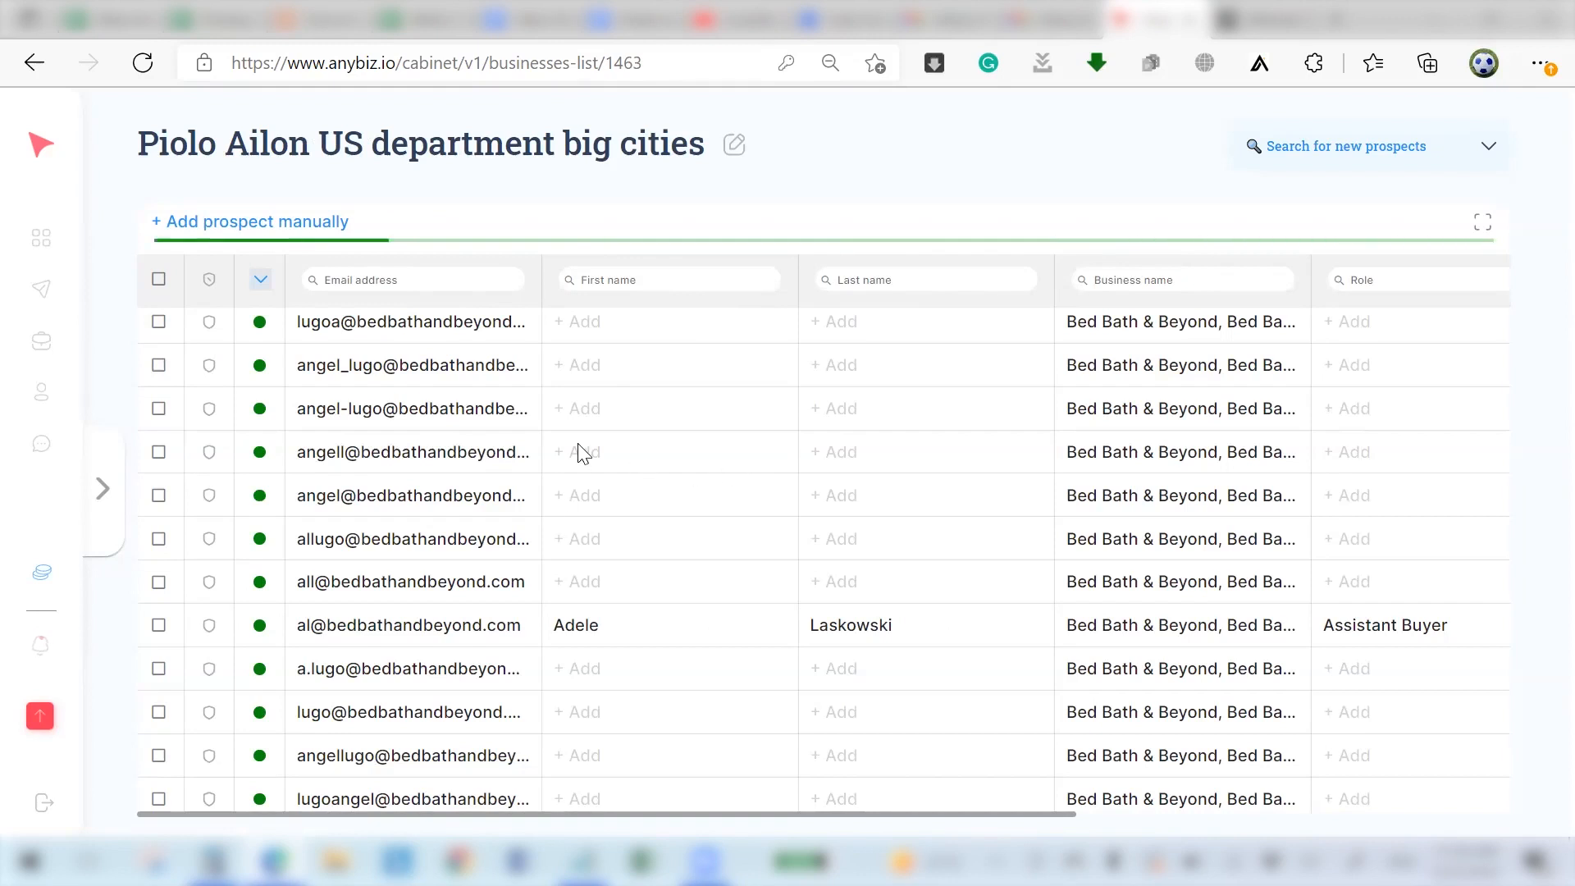
Examine the Bed Bath & Beyond prospects' contact details, roles, websites, countries and cities in the opened list.
scroll(930, 410, down, 1)
scroll(929, 410, right, 5)
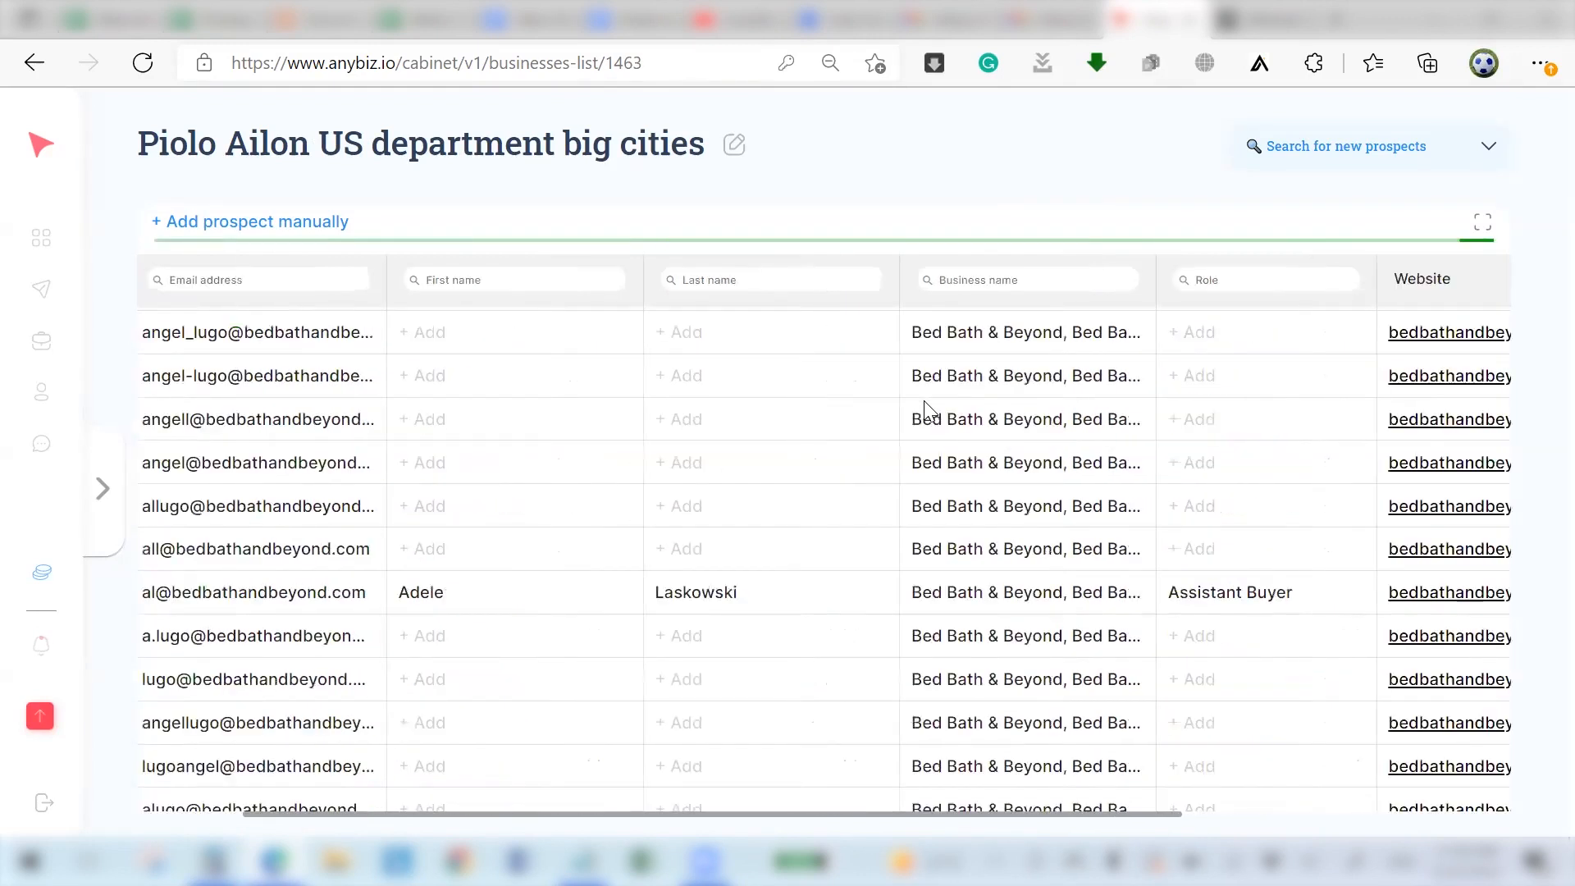
scroll(929, 411, right, 2)
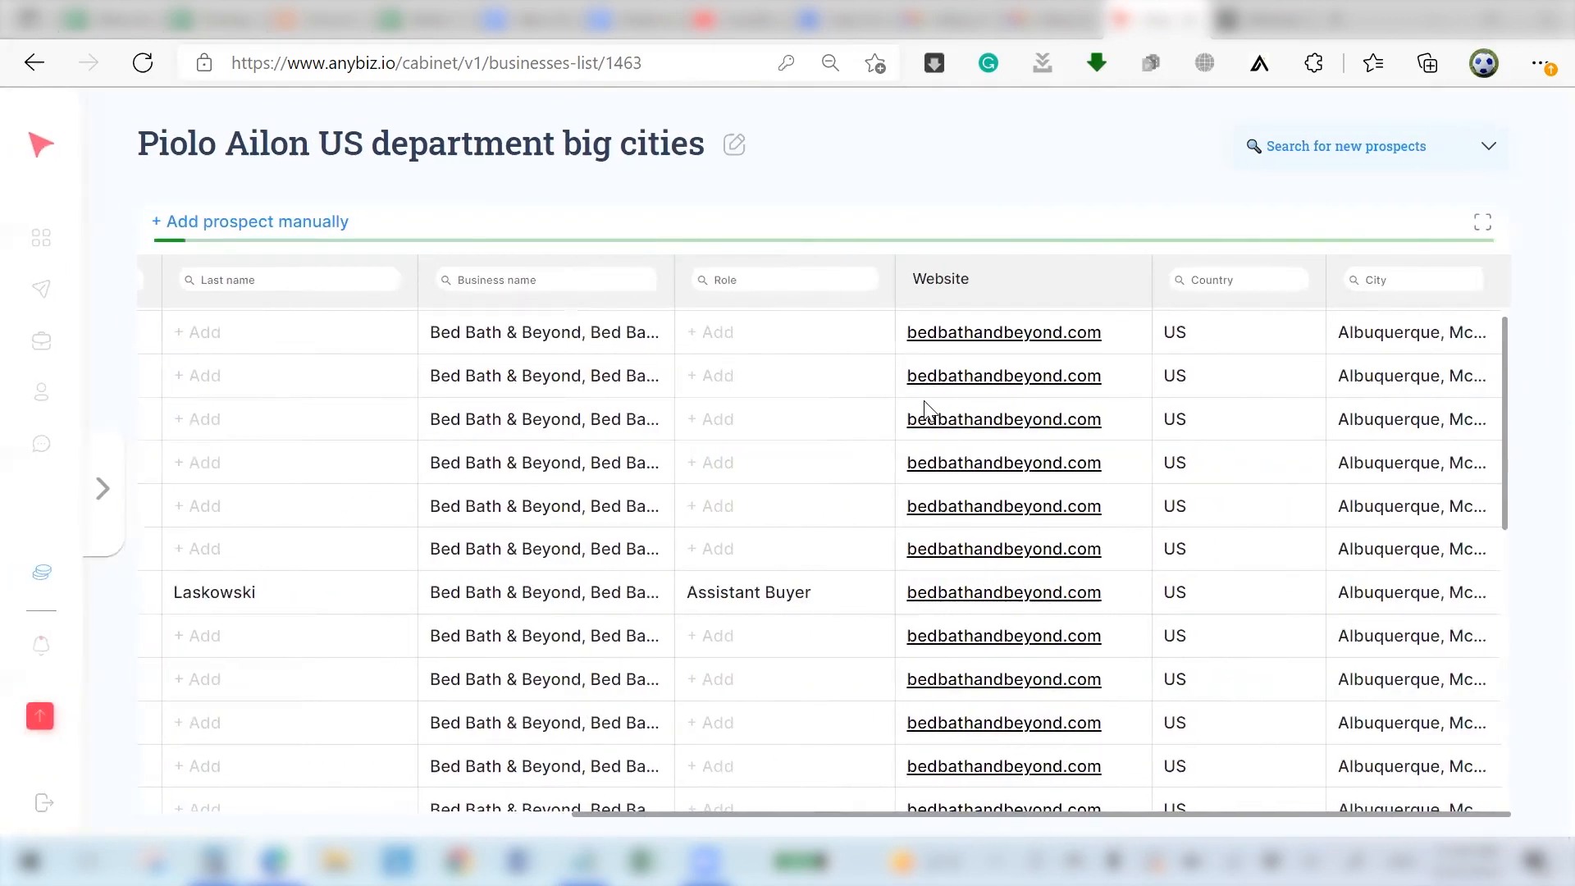
scroll(707, 492, down, 3)
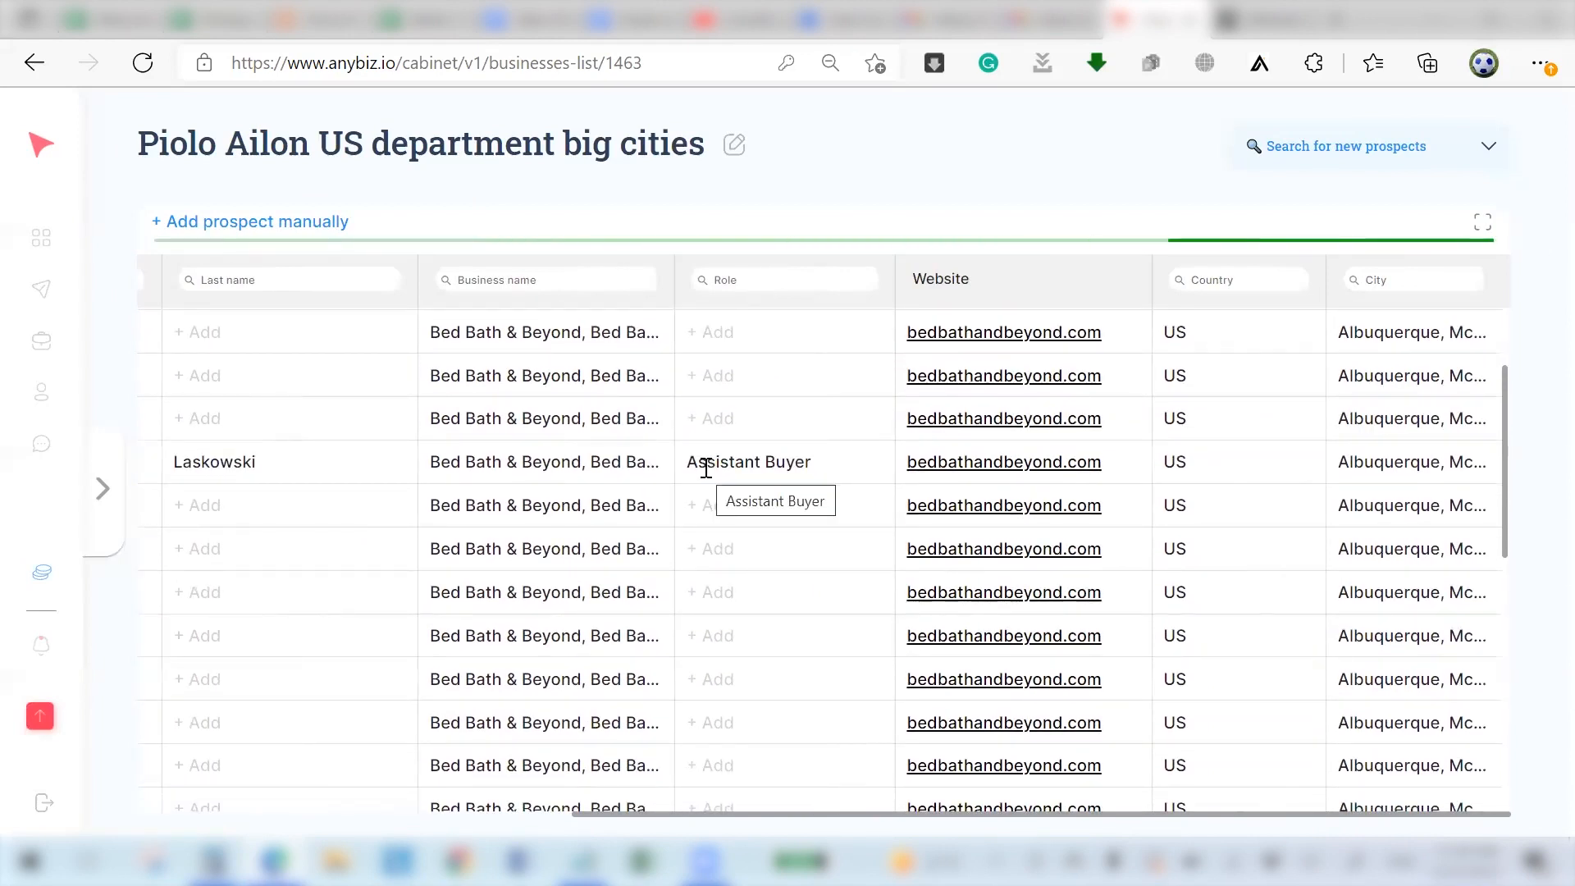
scroll(706, 468, down, 5)
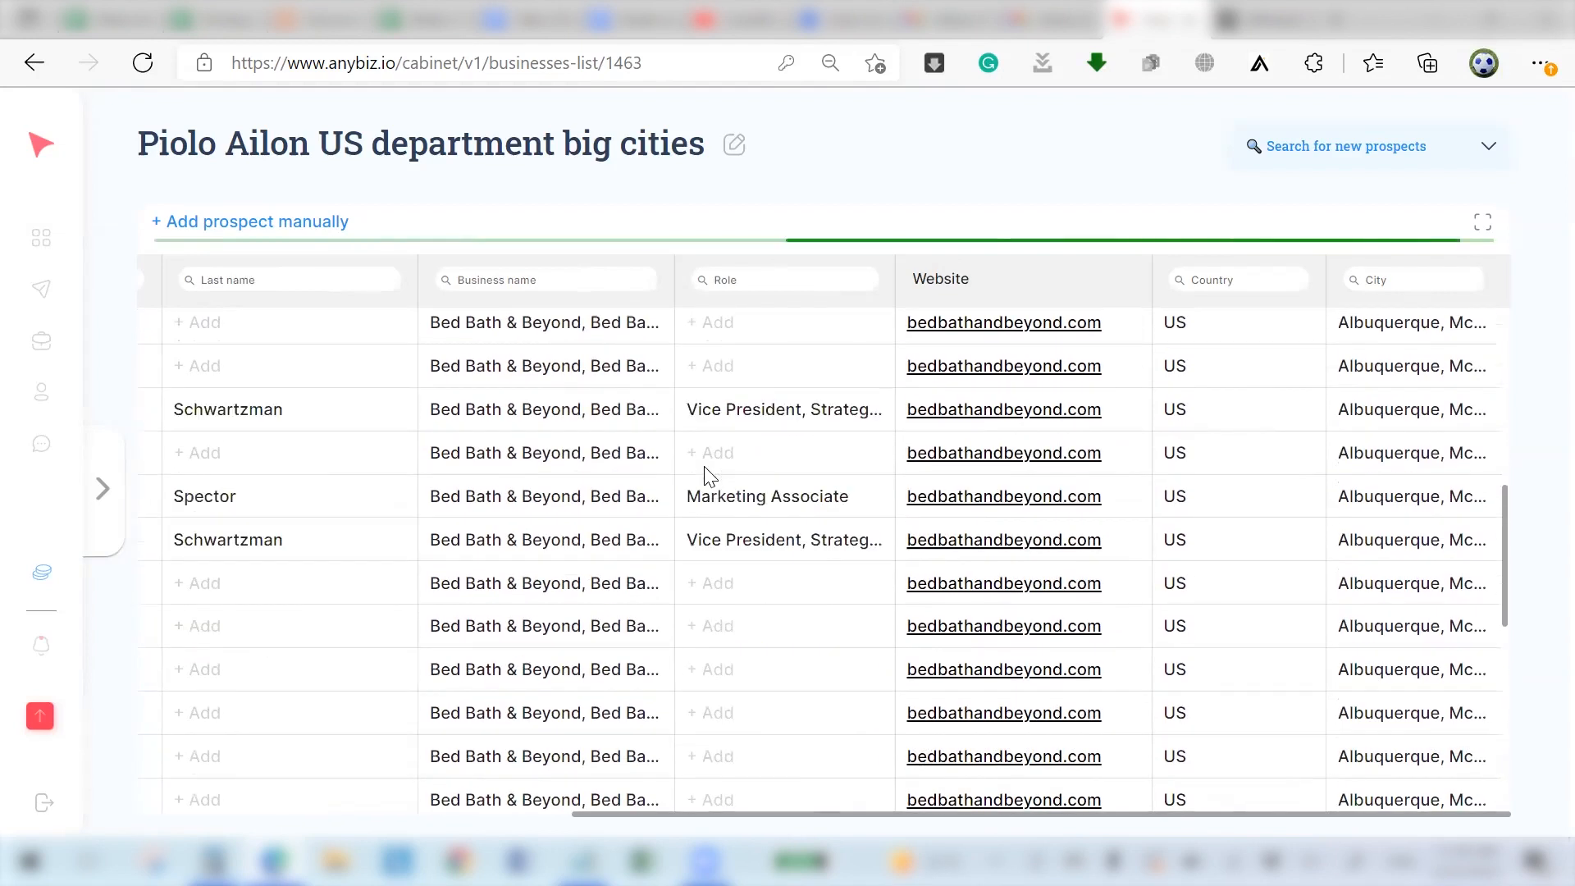
scroll(727, 545, down, 5)
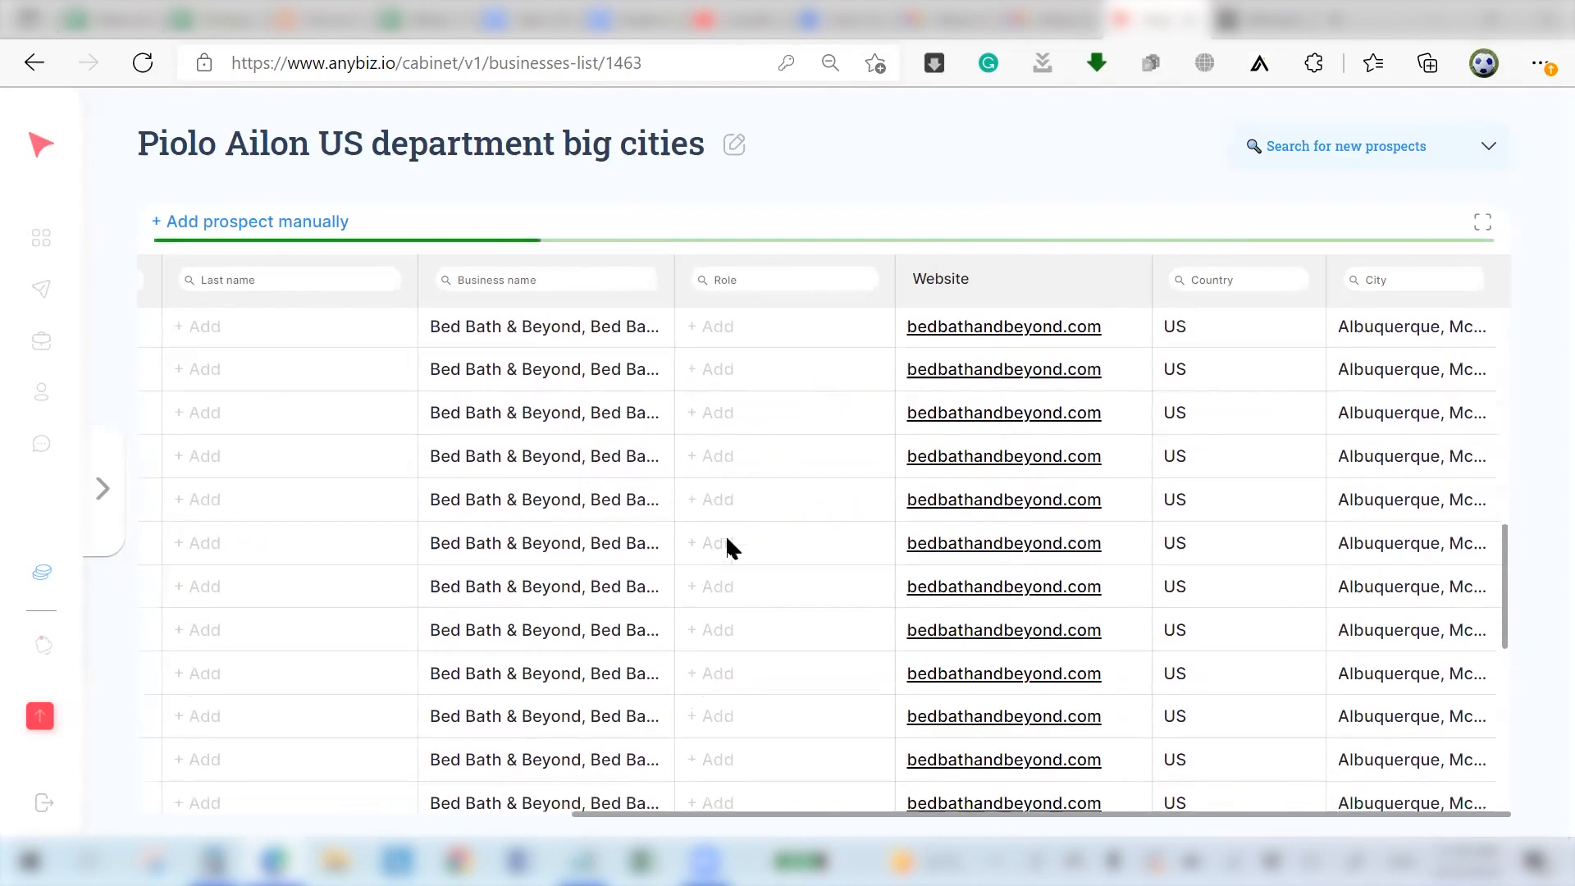
scroll(729, 480, down, 5)
Filter the prospects by the role "manager" and review the matching contacts' roles, names and email addresses.
click(753, 280)
text(manager)
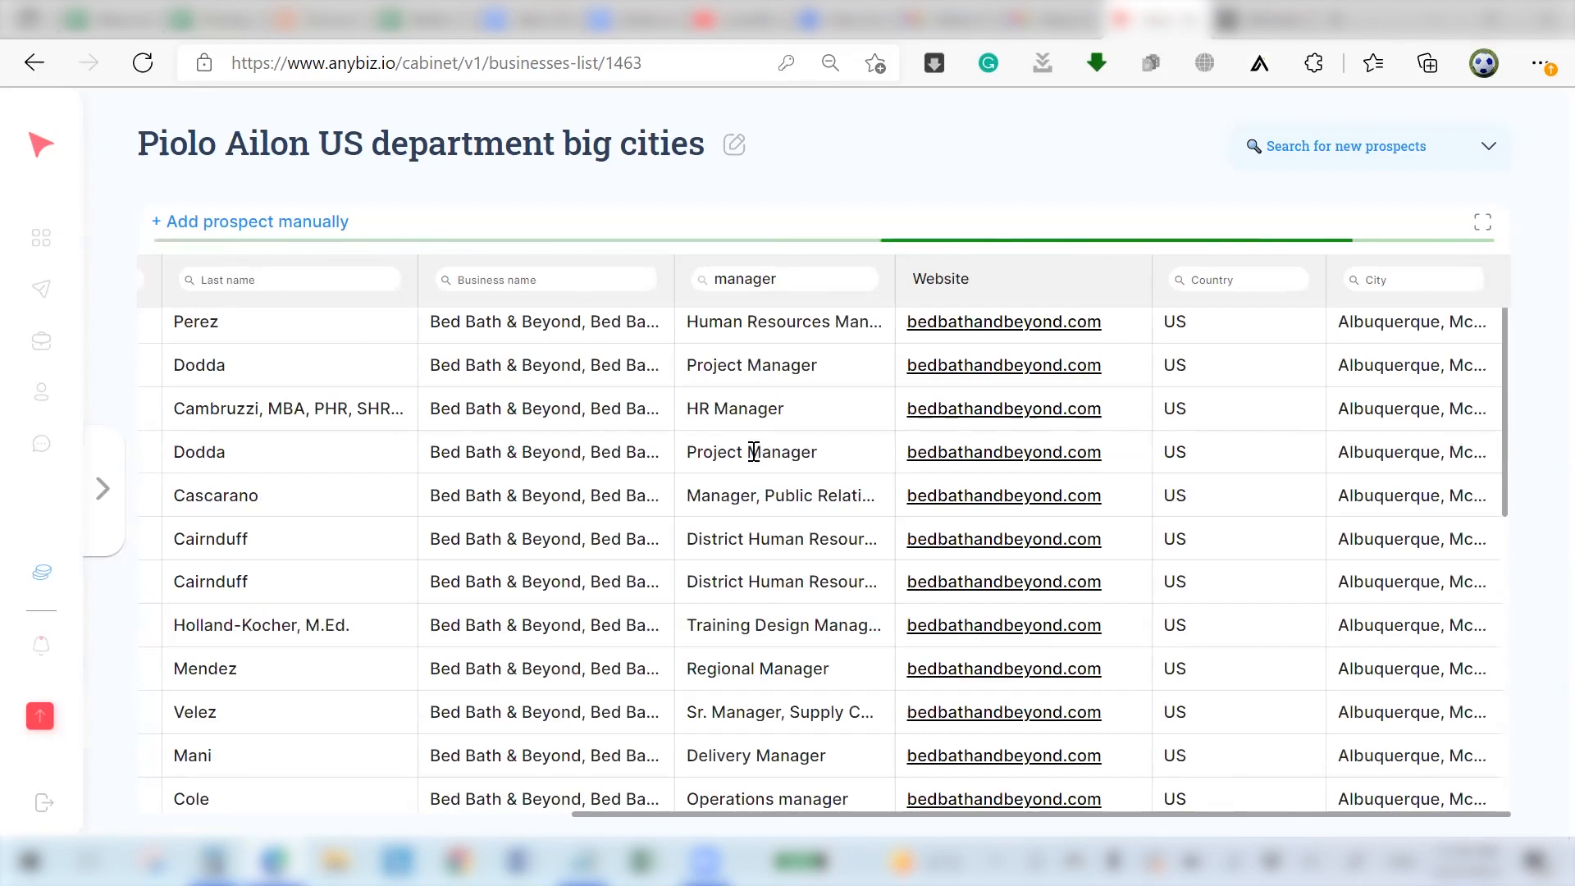
scroll(754, 452, down, 2)
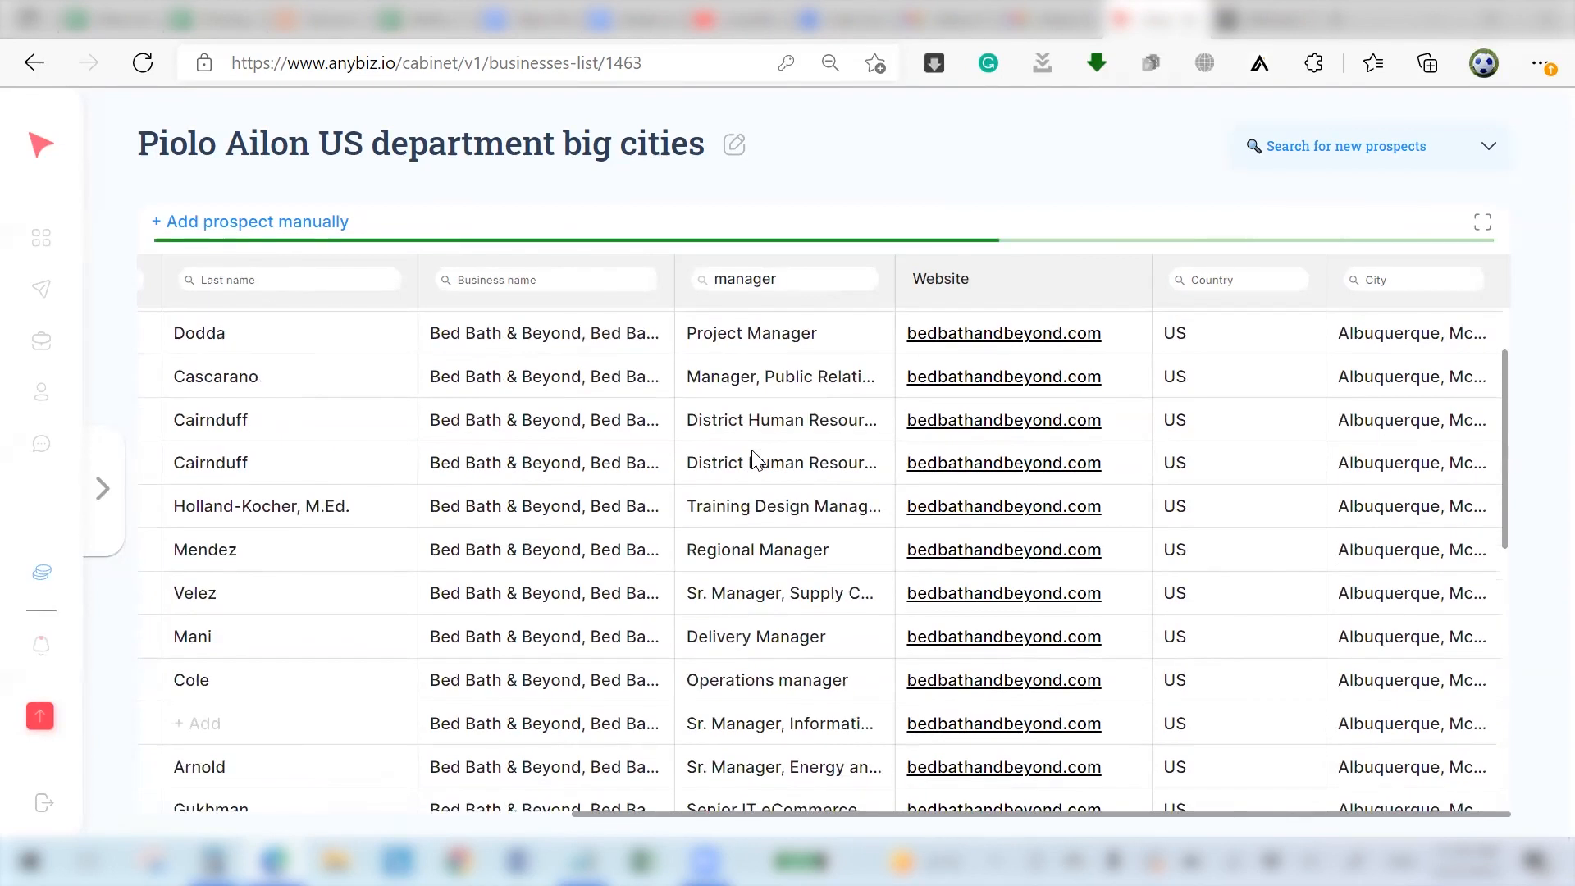
scroll(754, 459, down, 1)
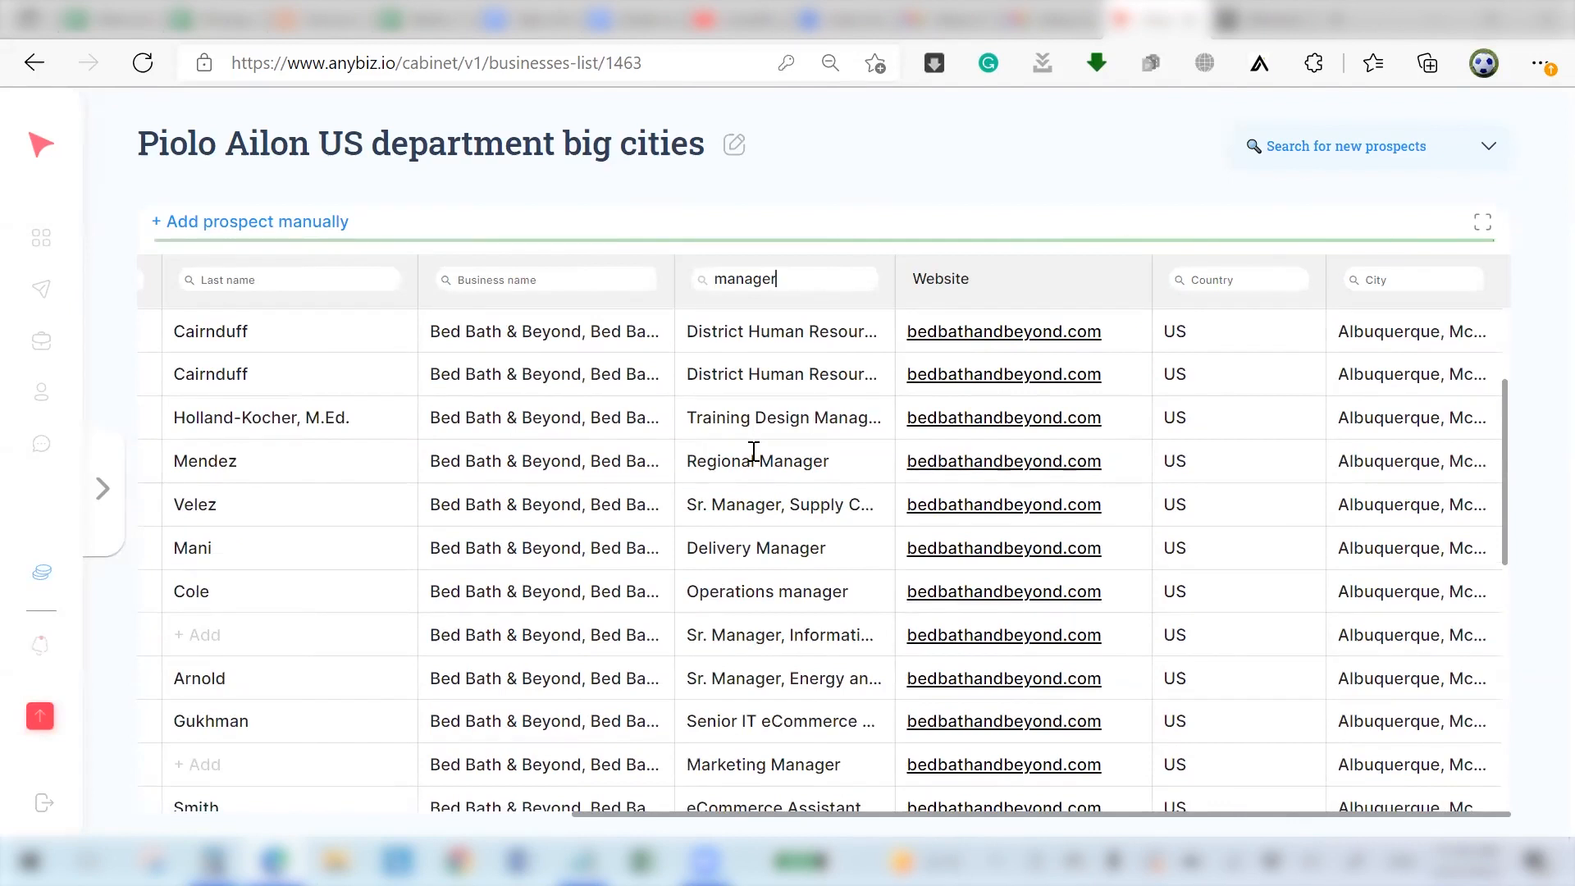
scroll(753, 452, down, 2)
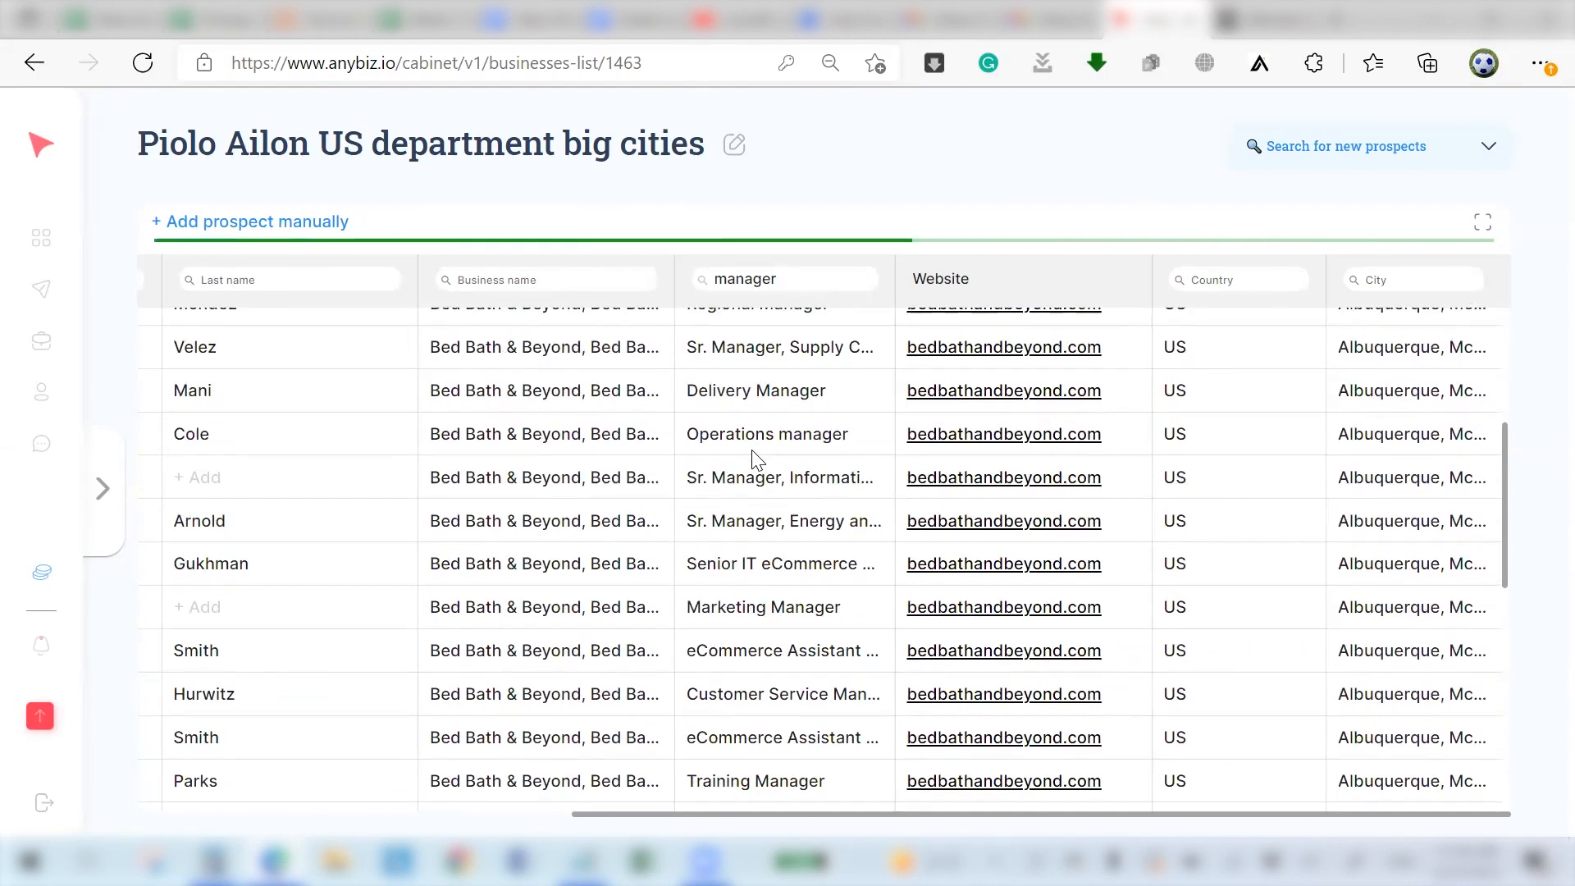
scroll(753, 460, left, 3)
scroll(752, 458, left, 5)
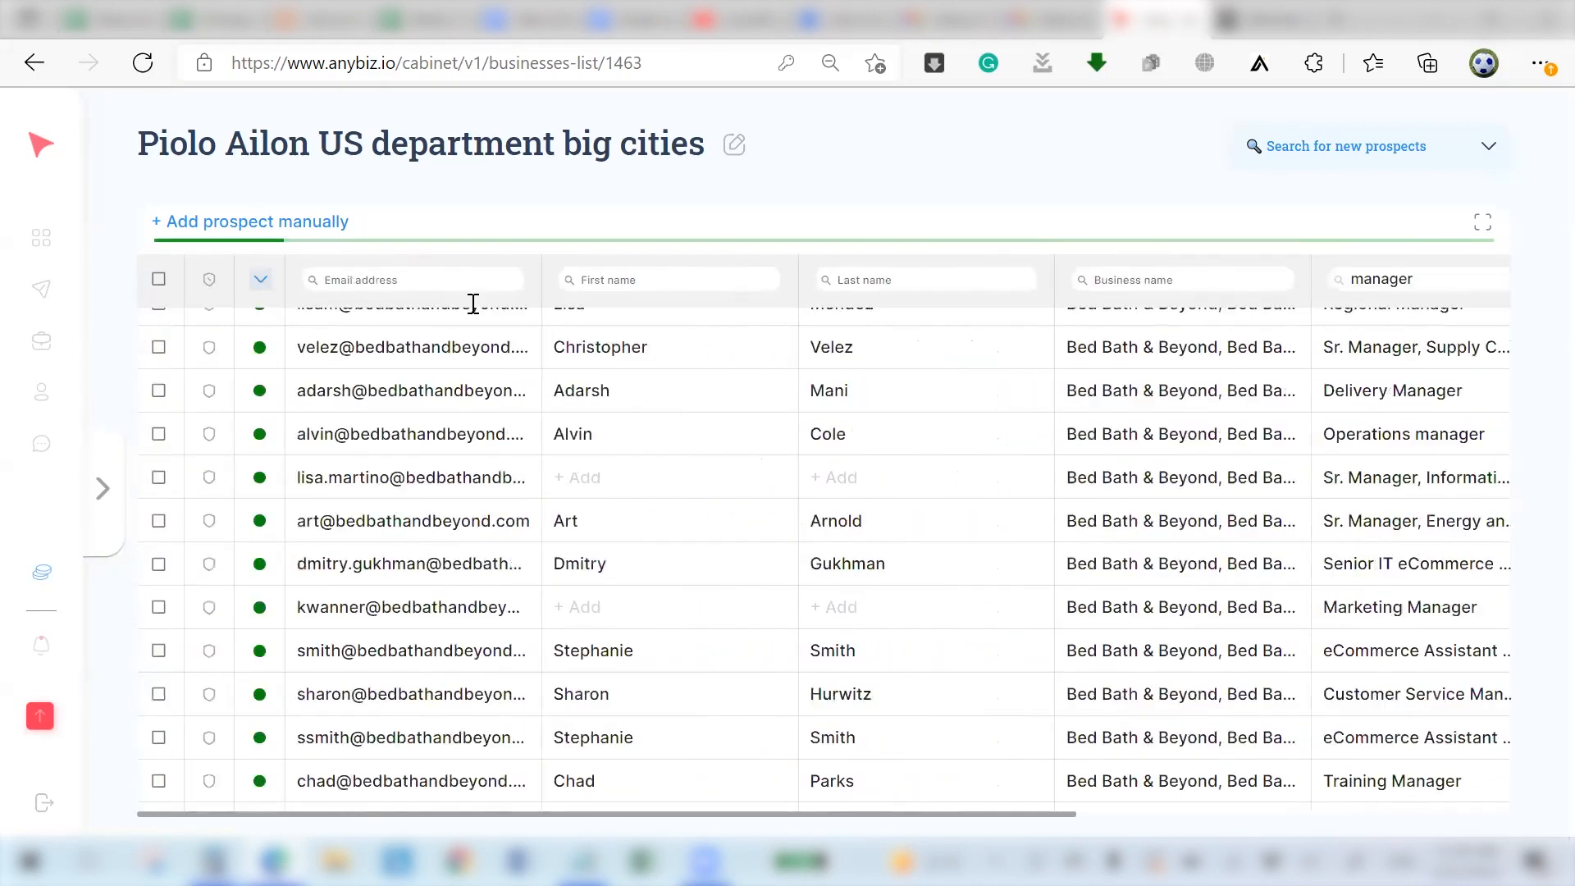
scroll(722, 305, up, 2)
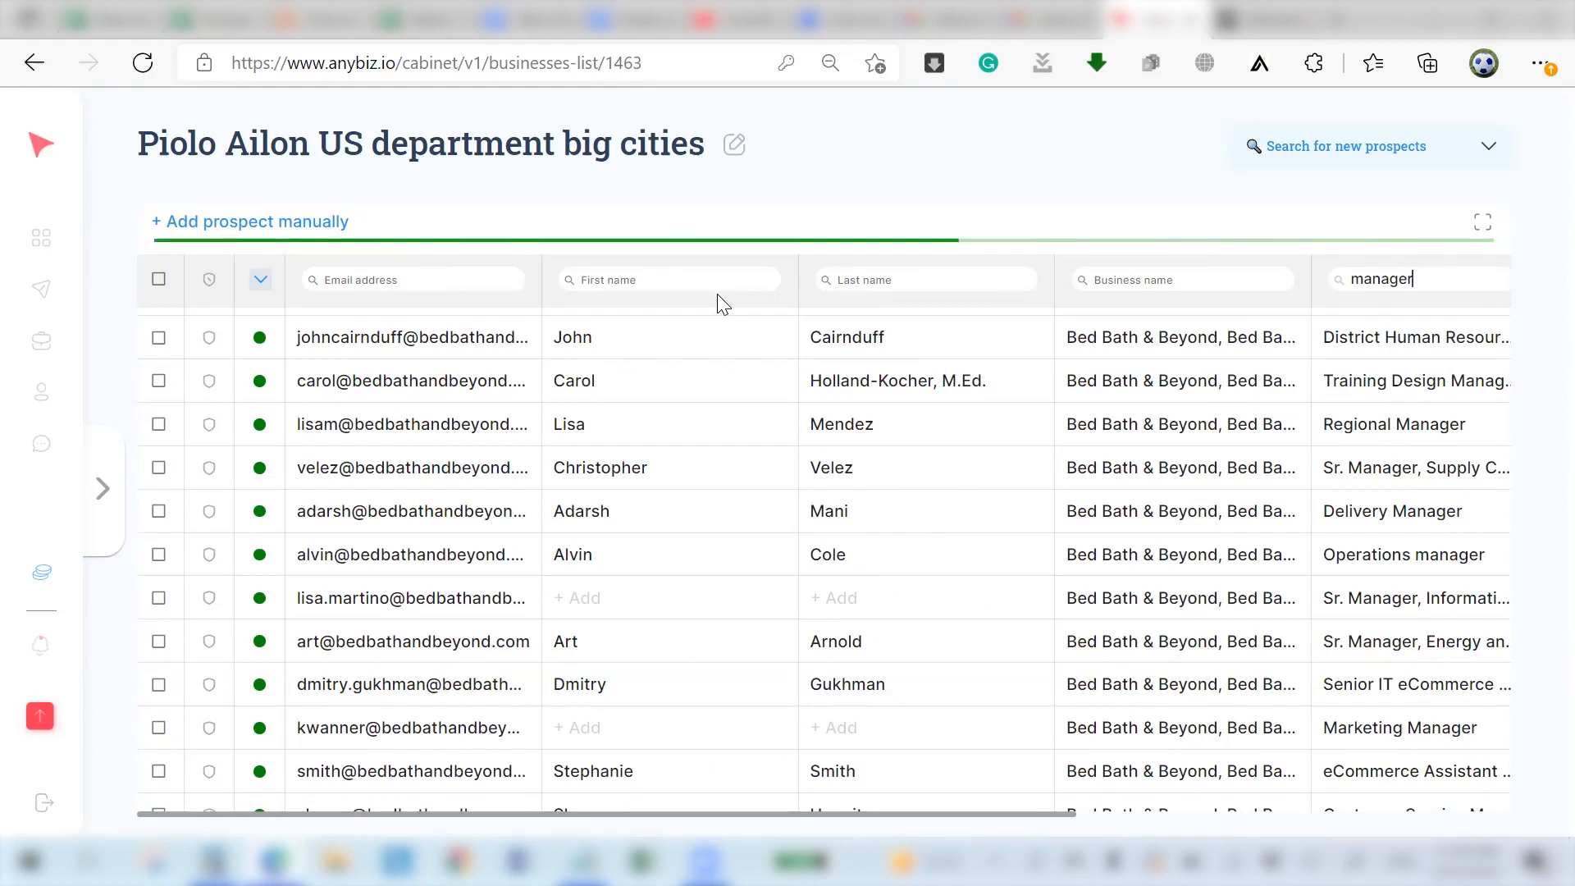
Open the email templates page and look through the existing introduction and follow-up templates.
click(41, 306)
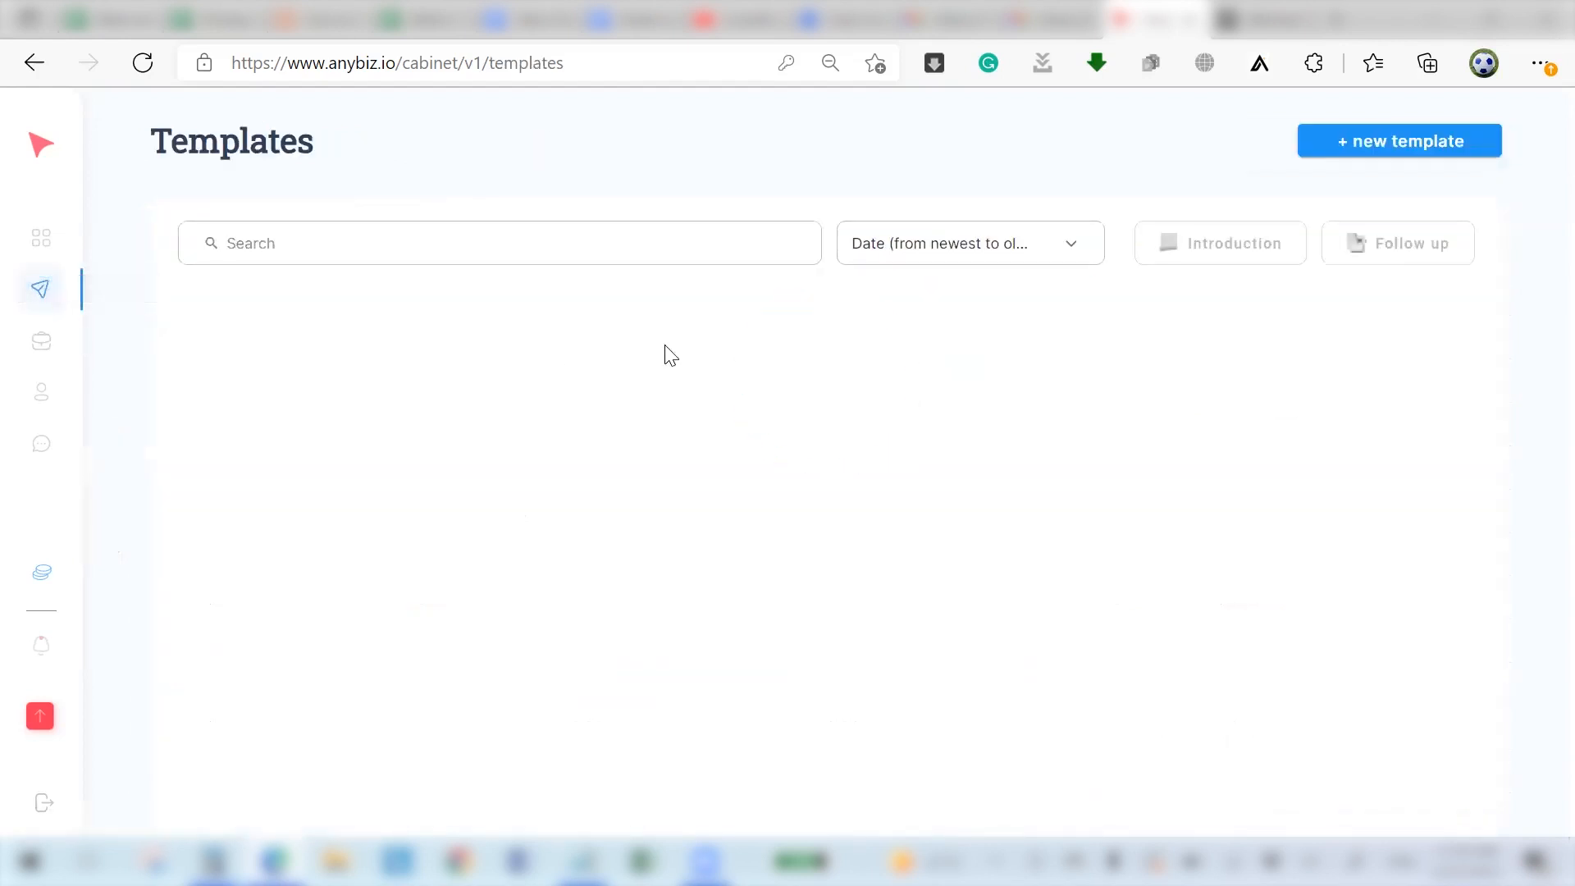
scroll(913, 508, down, 10)
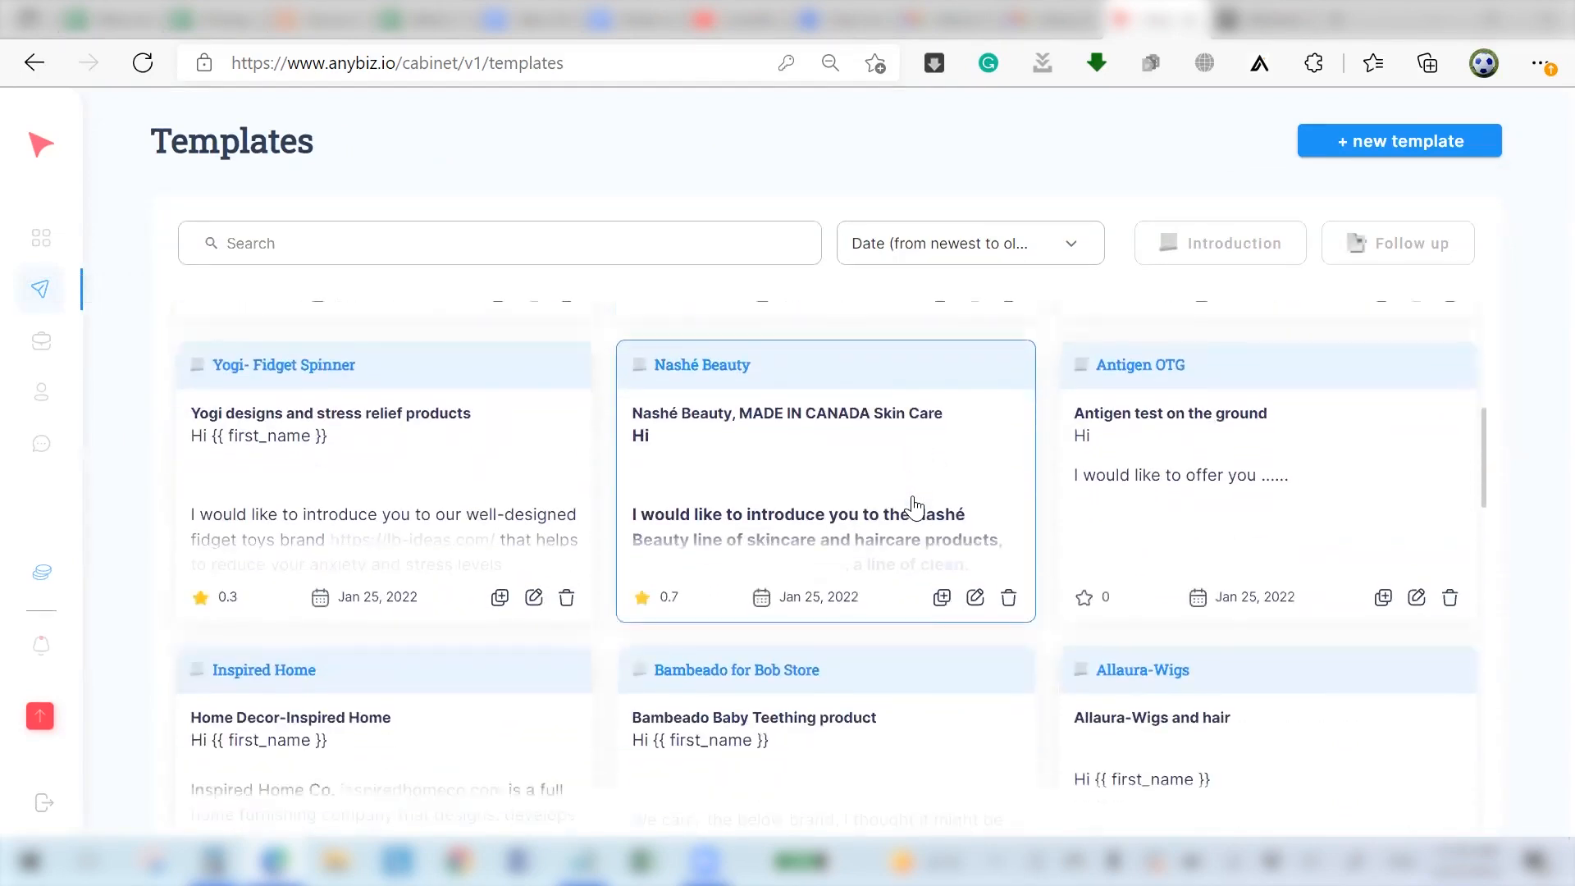
scroll(913, 508, down, 7)
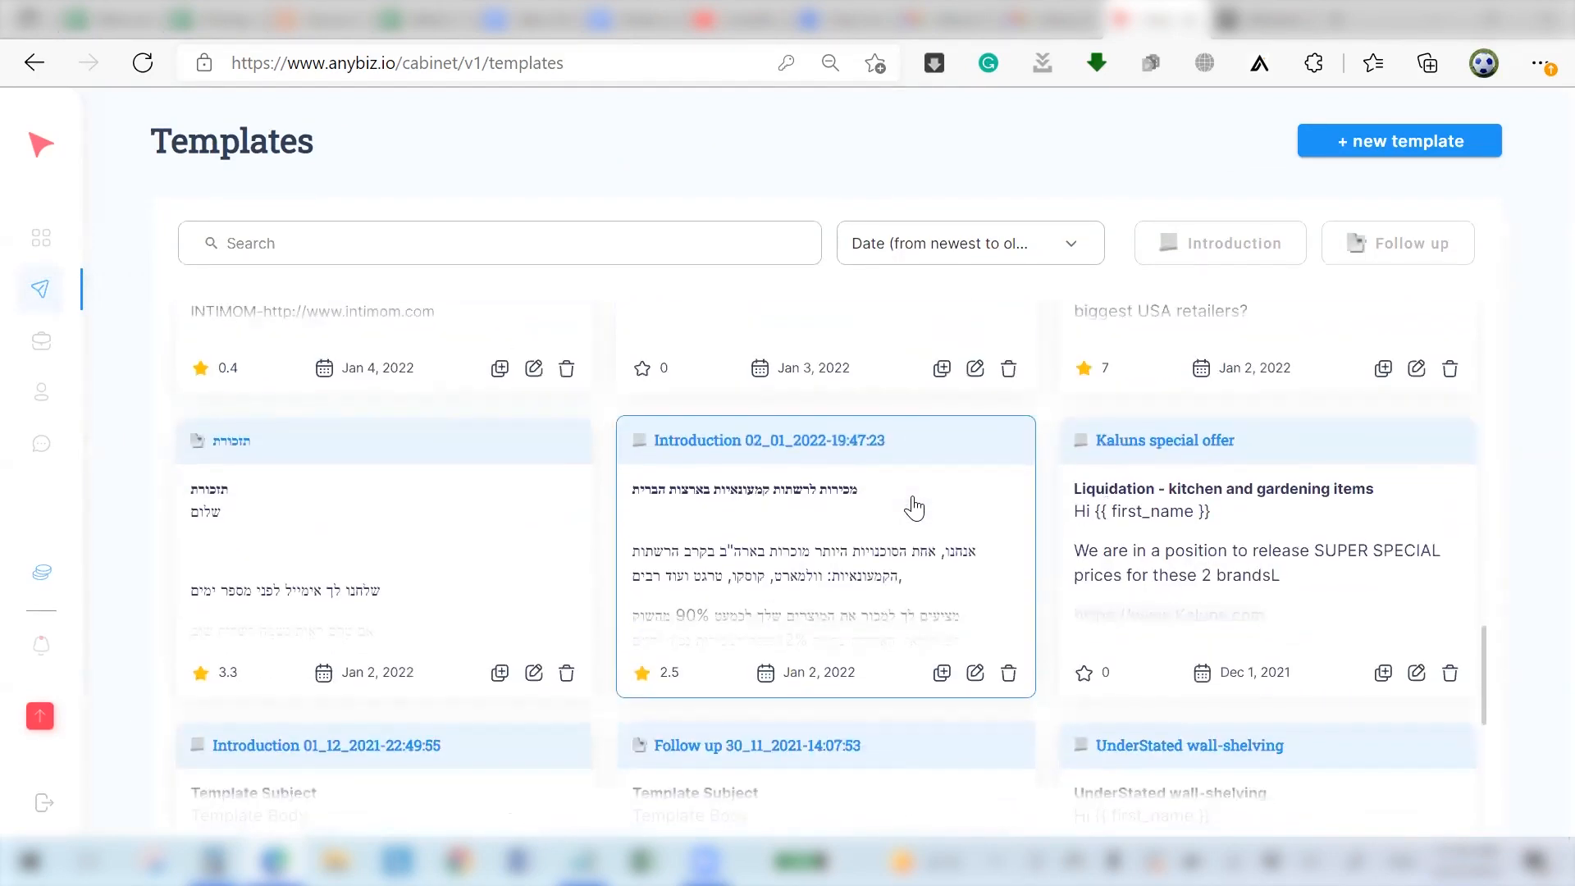
scroll(917, 507, down, 3)
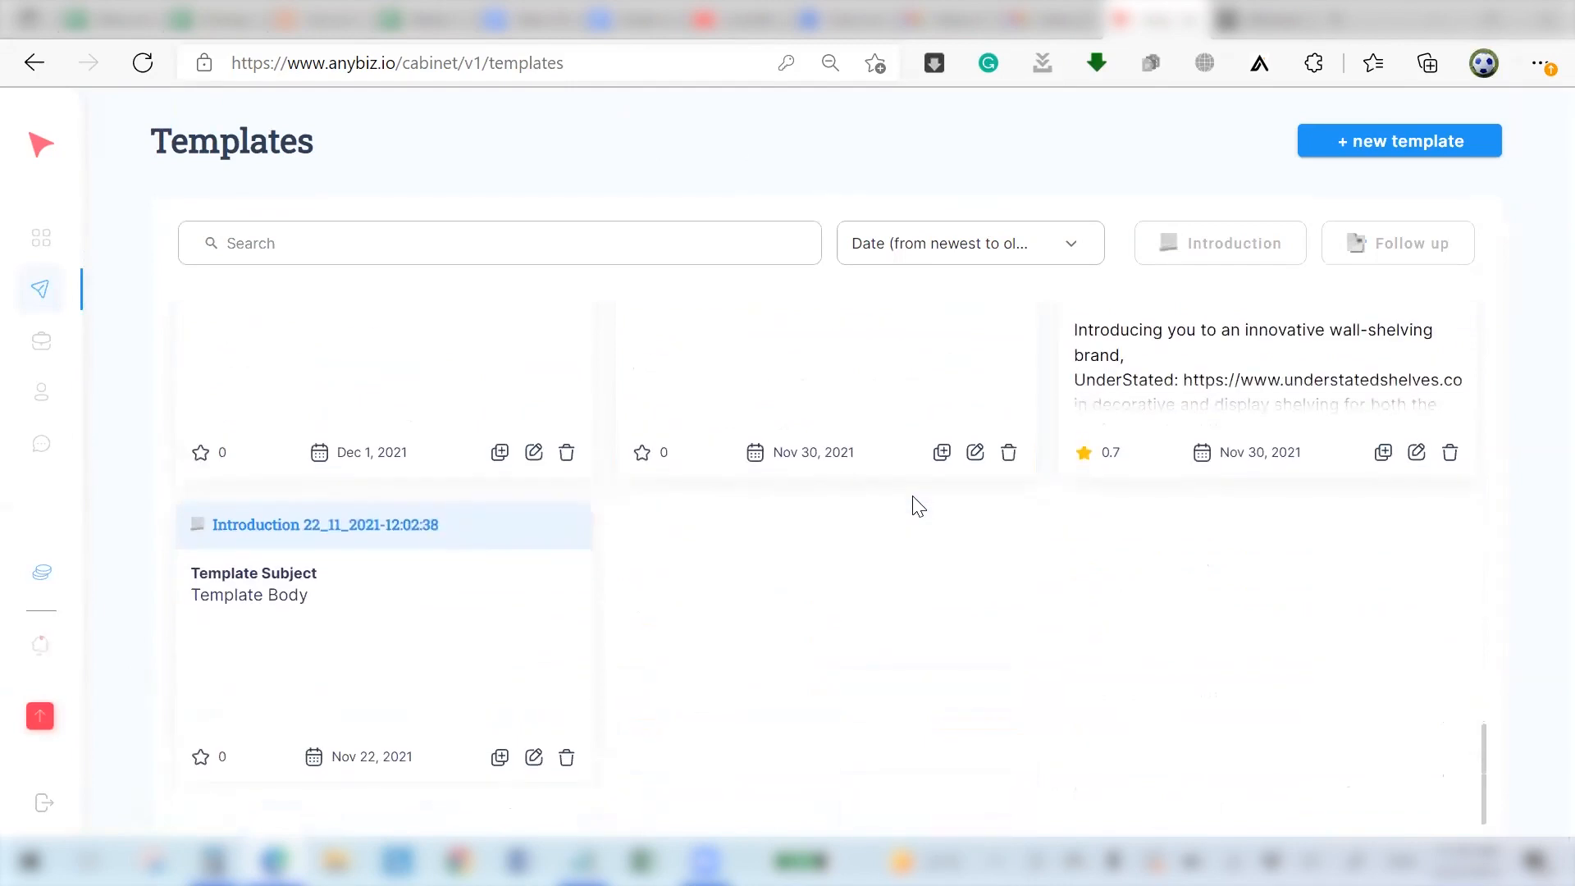
scroll(913, 508, up, 10)
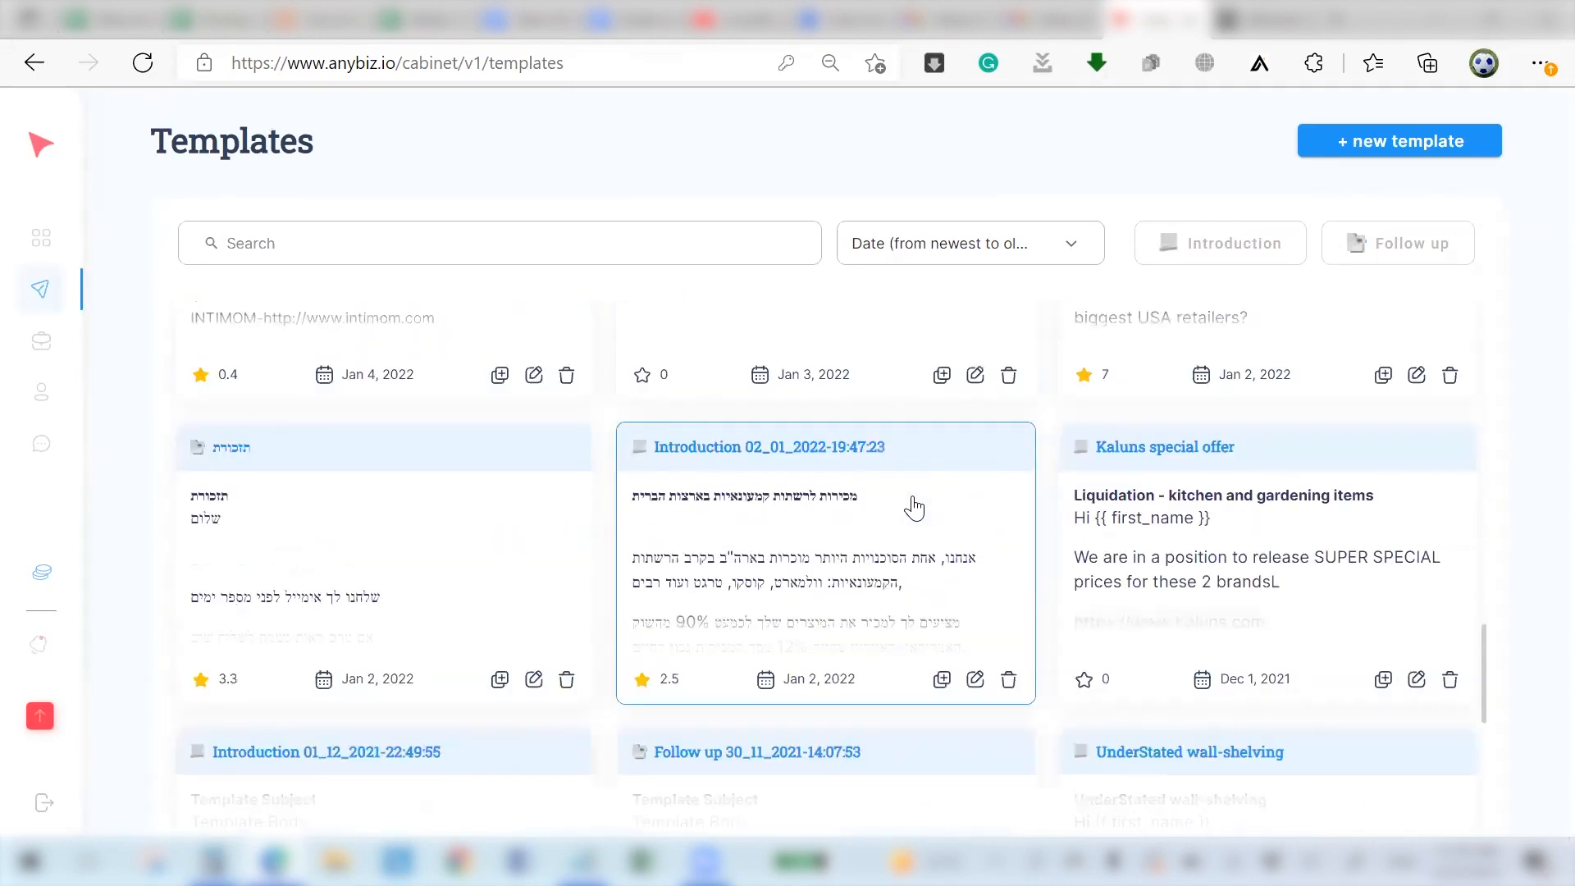
scroll(861, 598, up, 7)
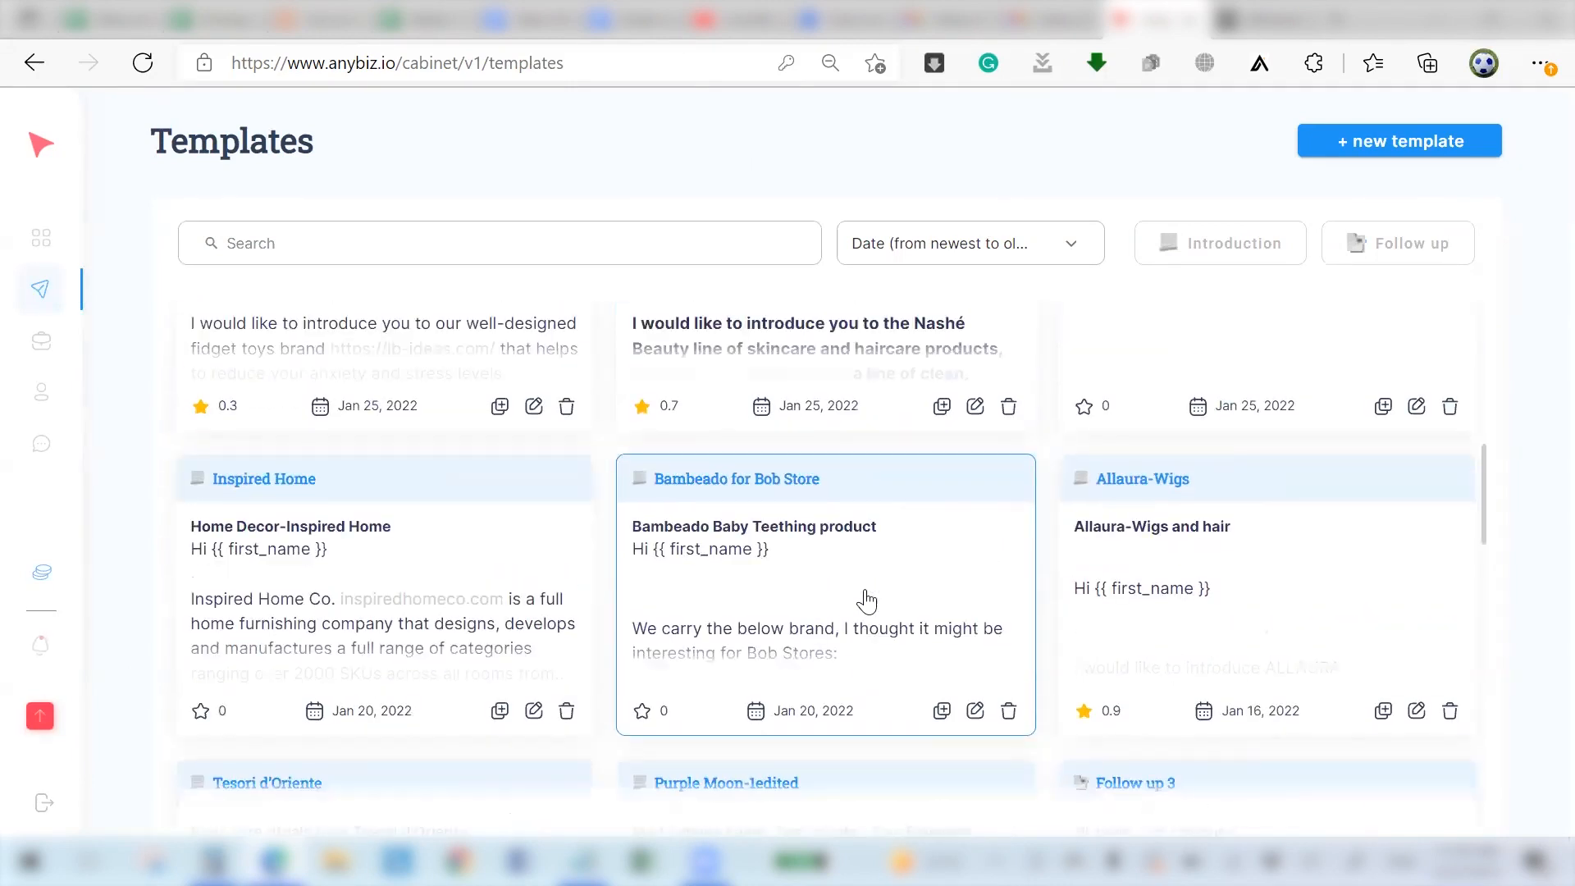
Open the "Bambeado for Bob Store" template, review its text, word count, reading time and link indicators, and save it.
click(800, 587)
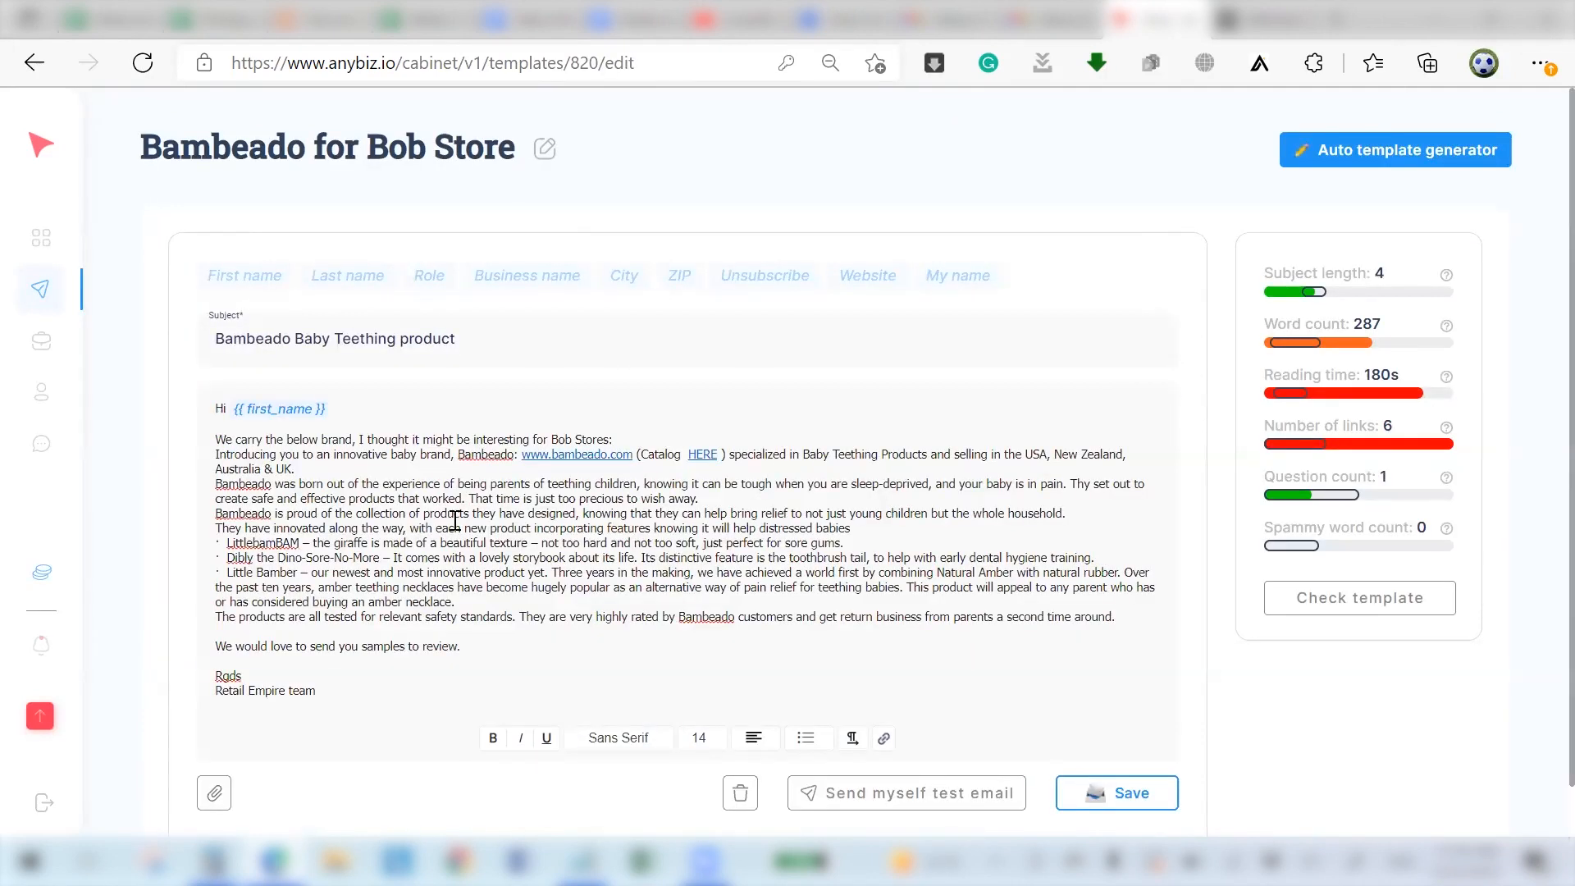
scroll(579, 548, down, 2)
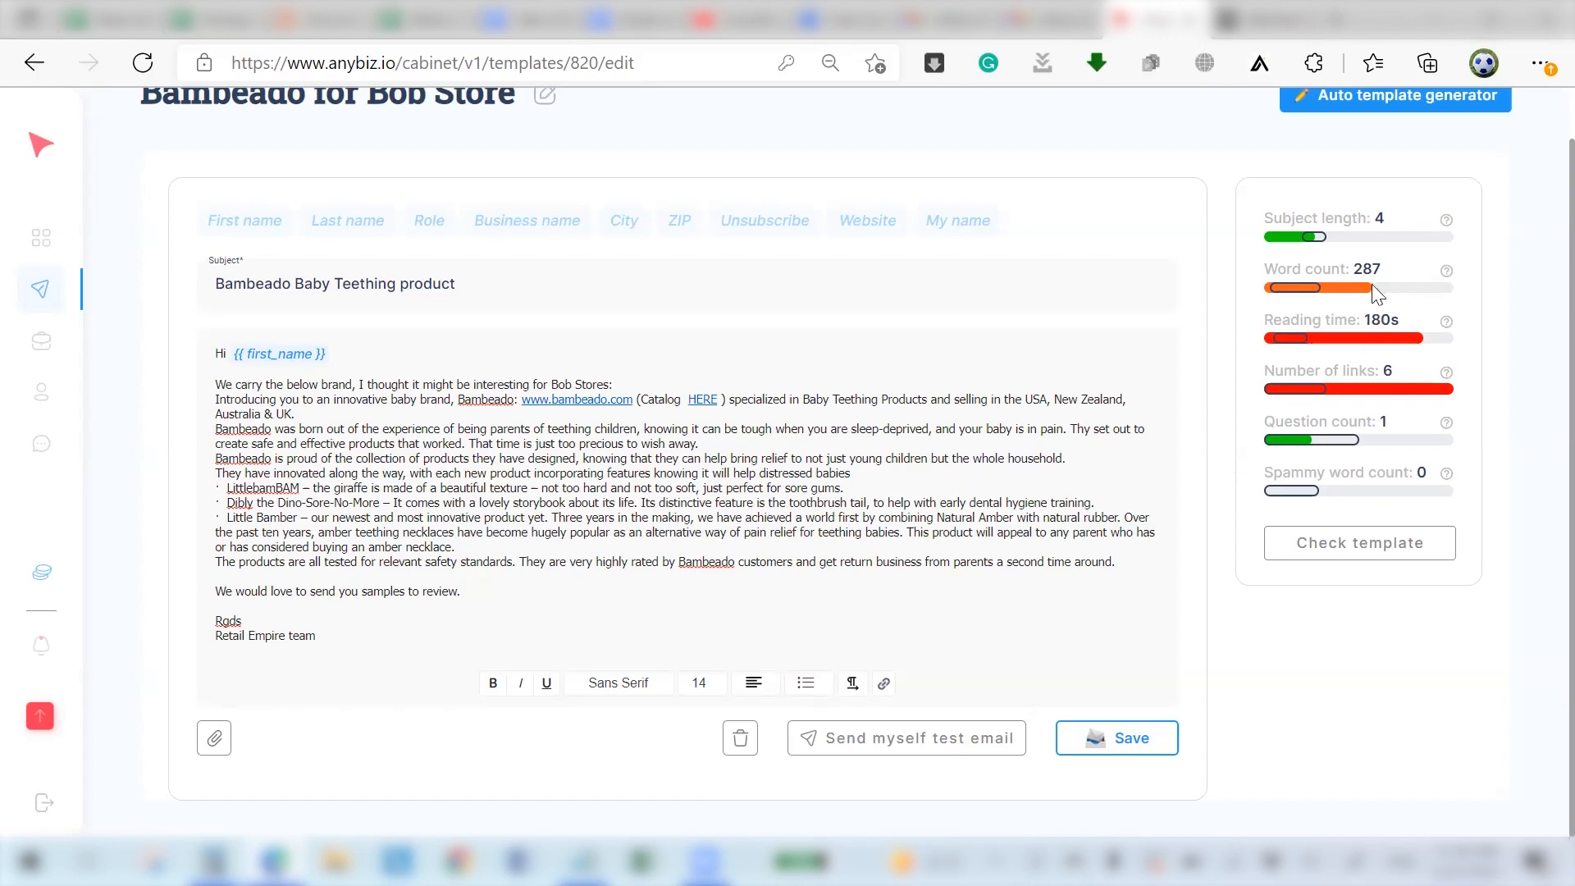
scroll(1334, 492, up, 1)
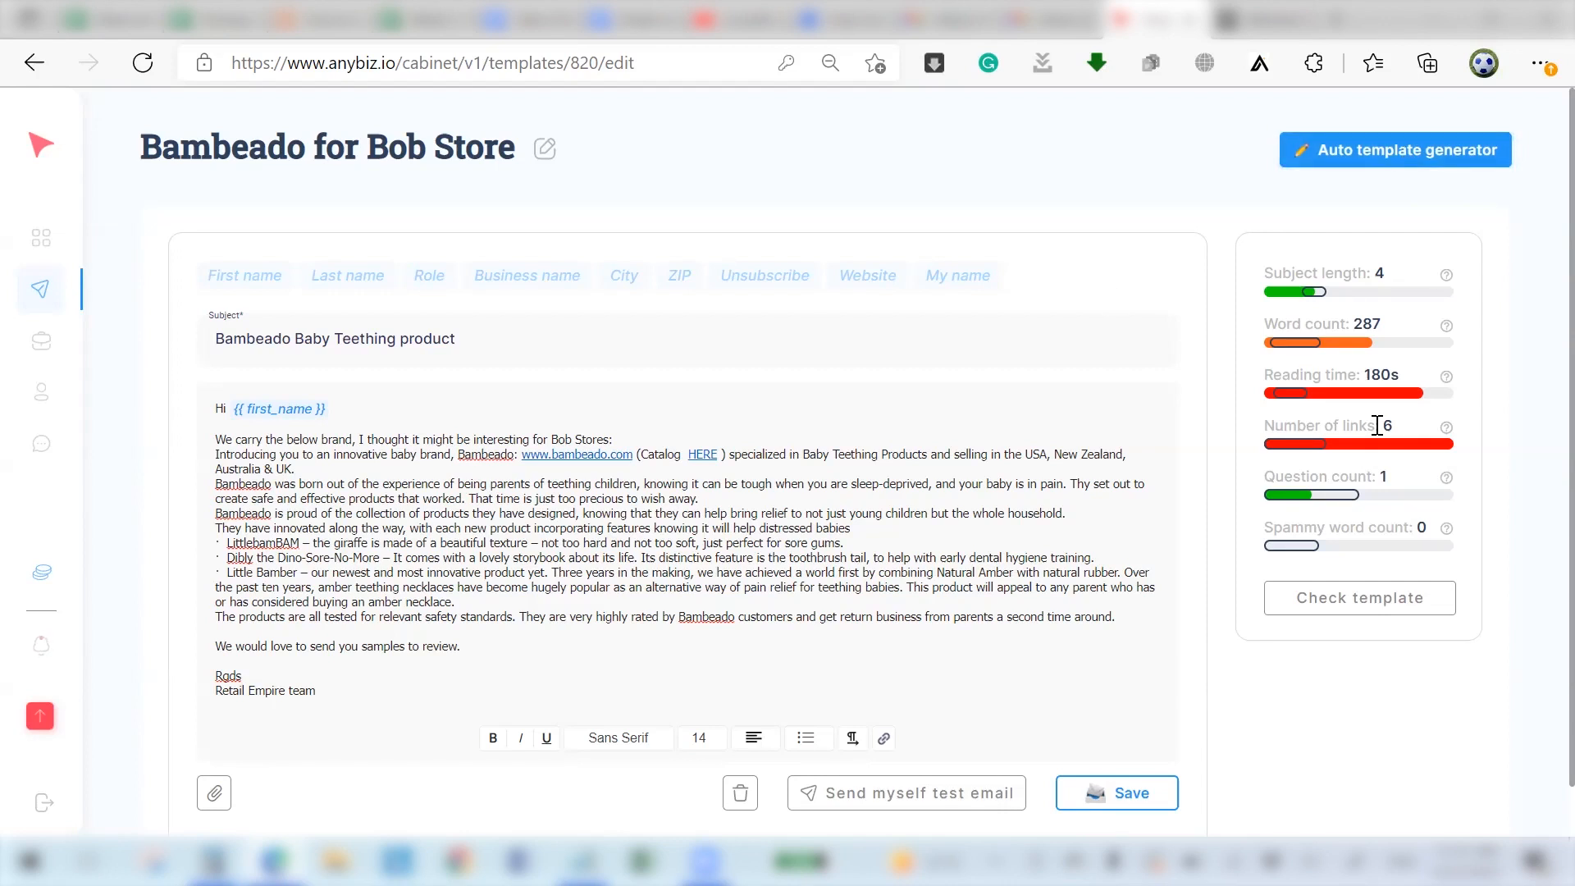
click(1083, 794)
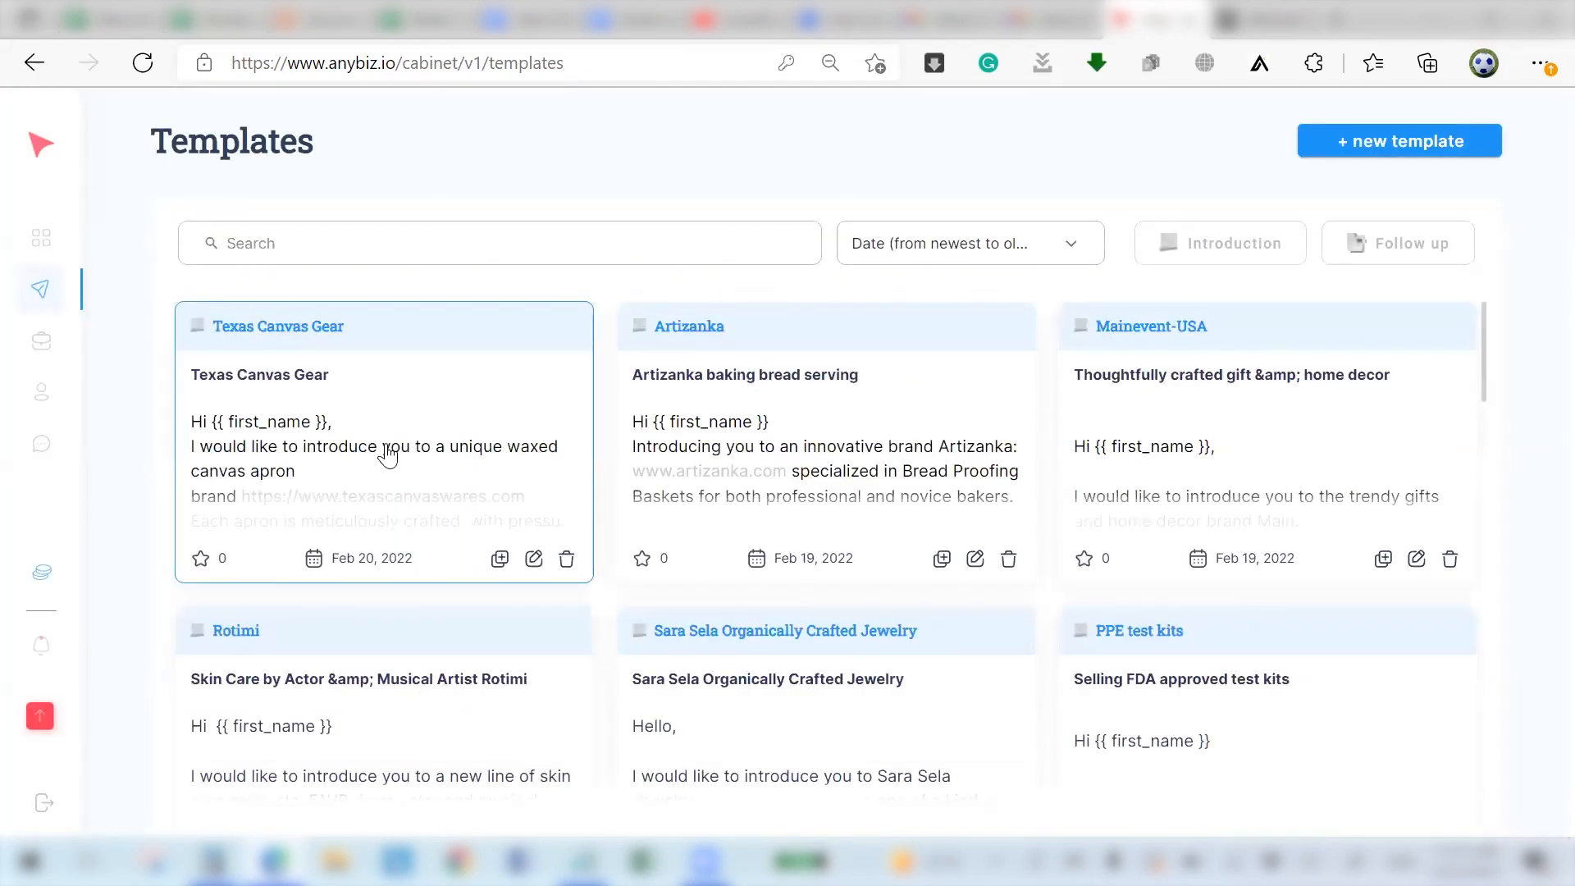
Open the campaigns overview and examine the active and completed campaigns' prospects, deliveries, responses and step progress.
click(40, 238)
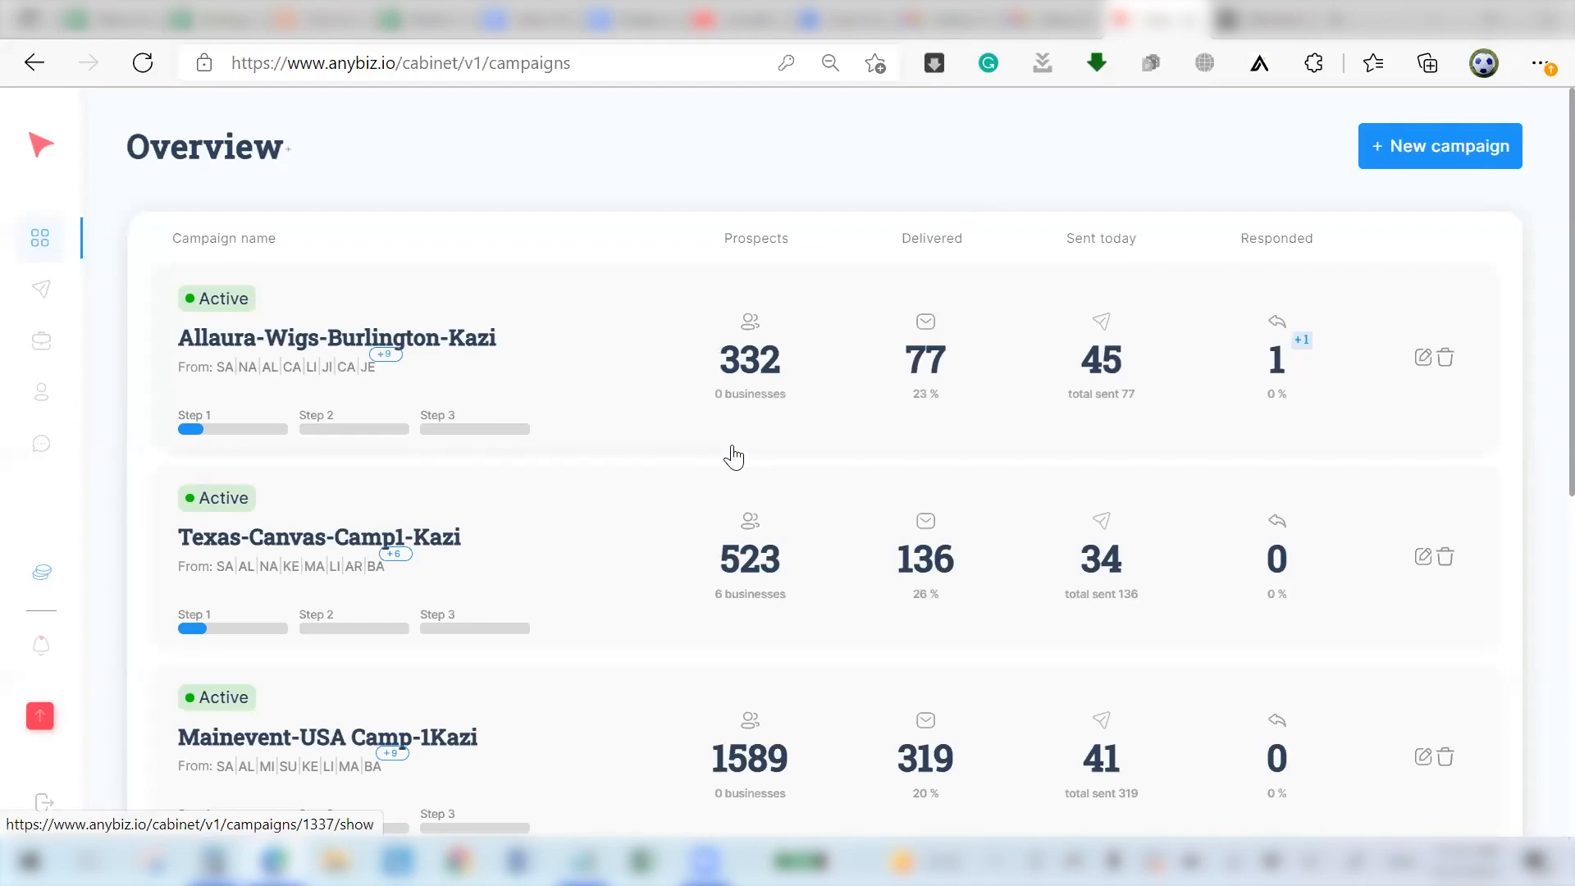
scroll(735, 458, down, 8)
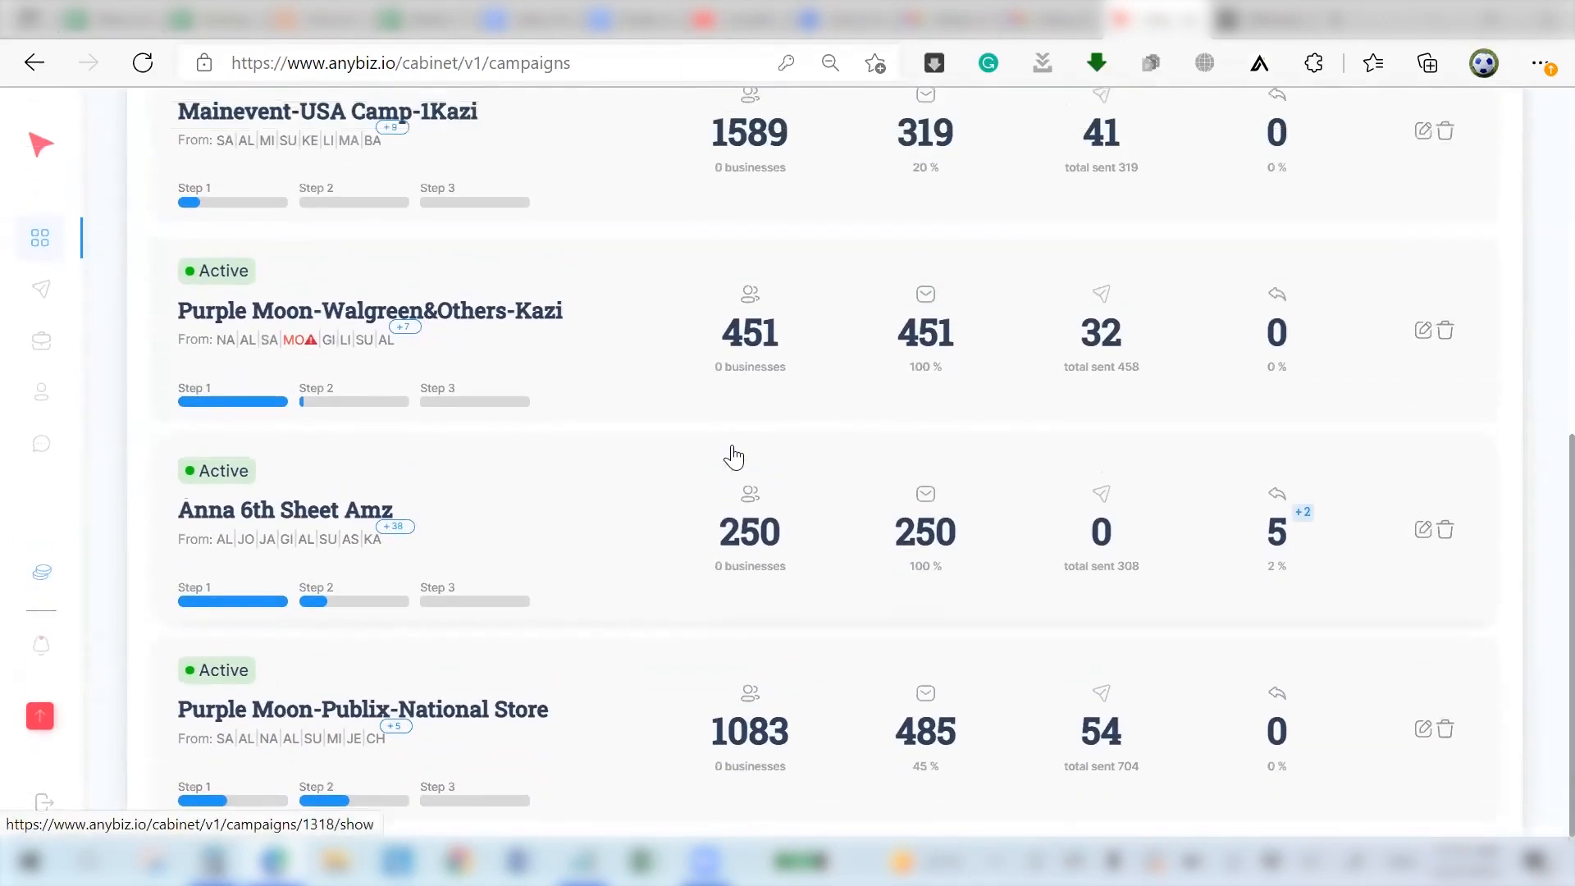
scroll(734, 458, down, 5)
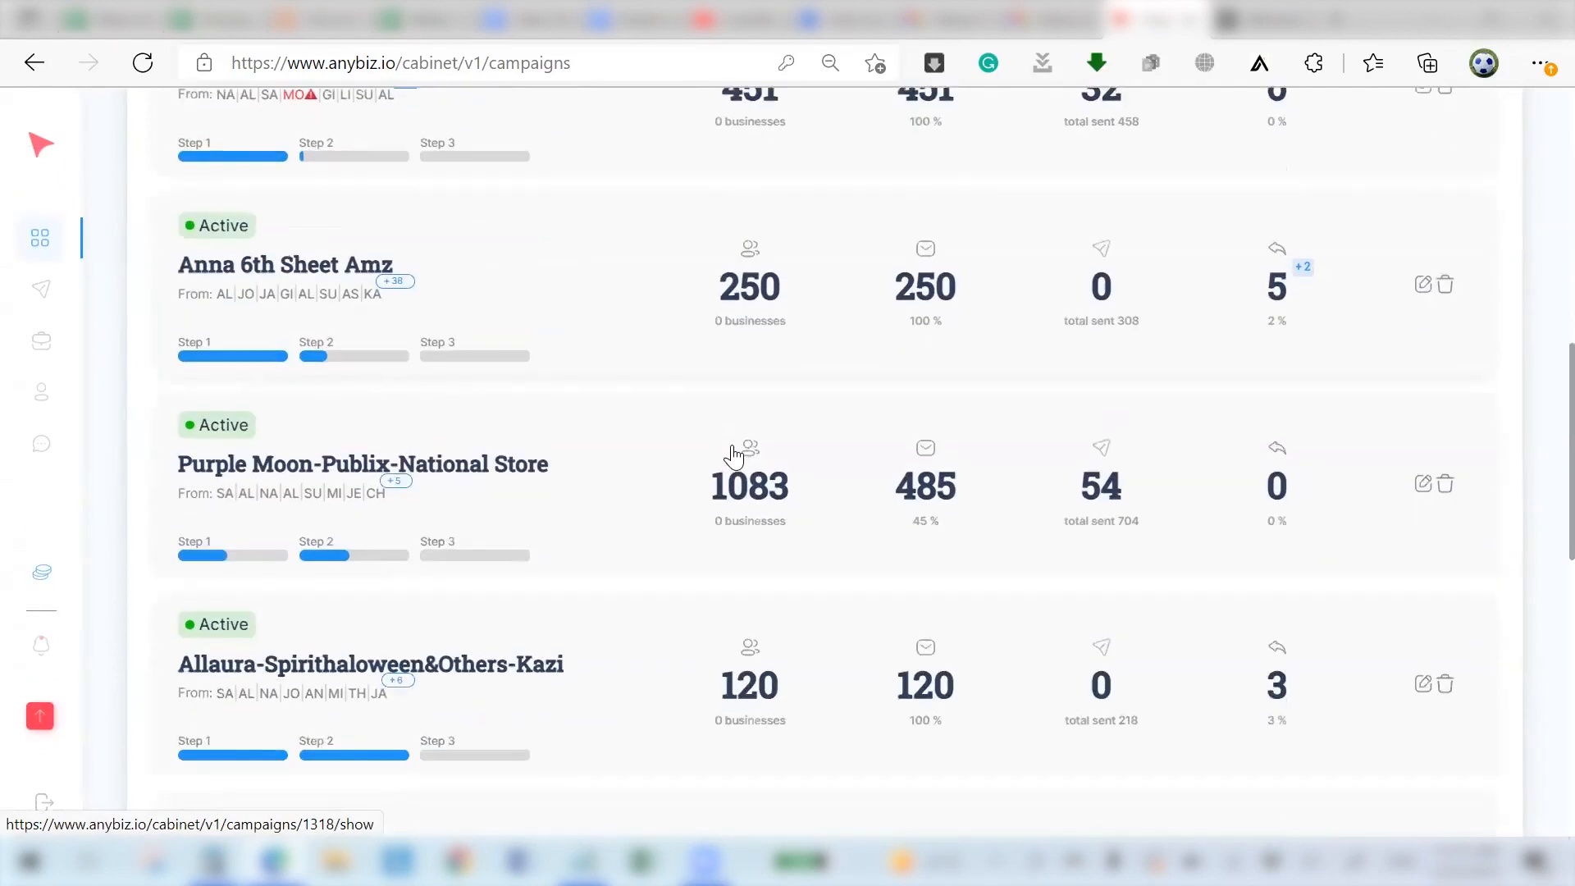
scroll(735, 458, down, 4)
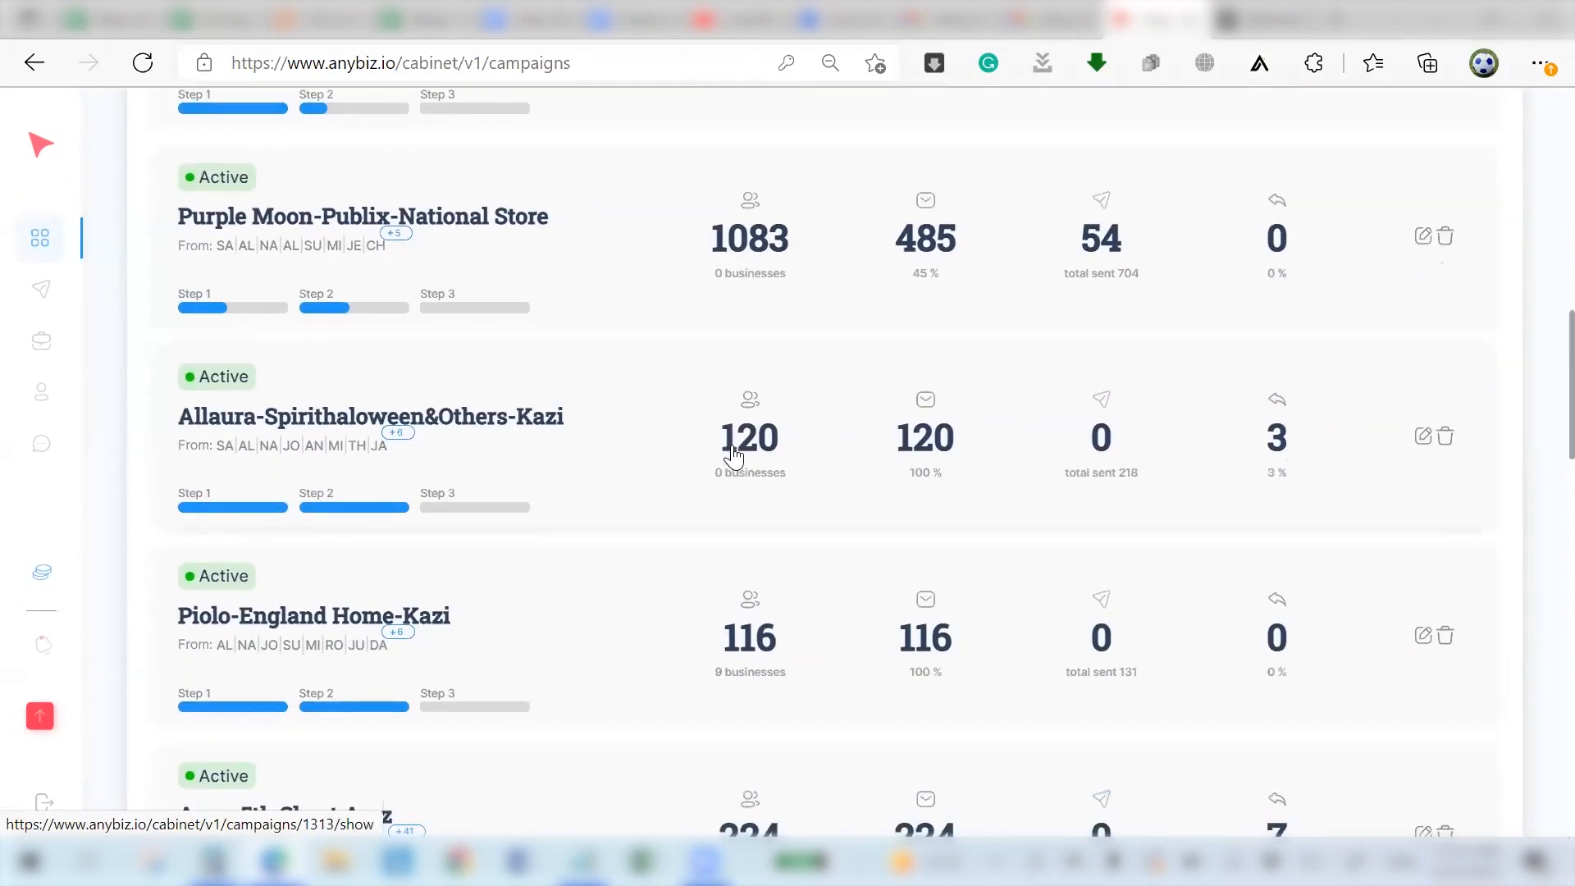
scroll(735, 458, down, 15)
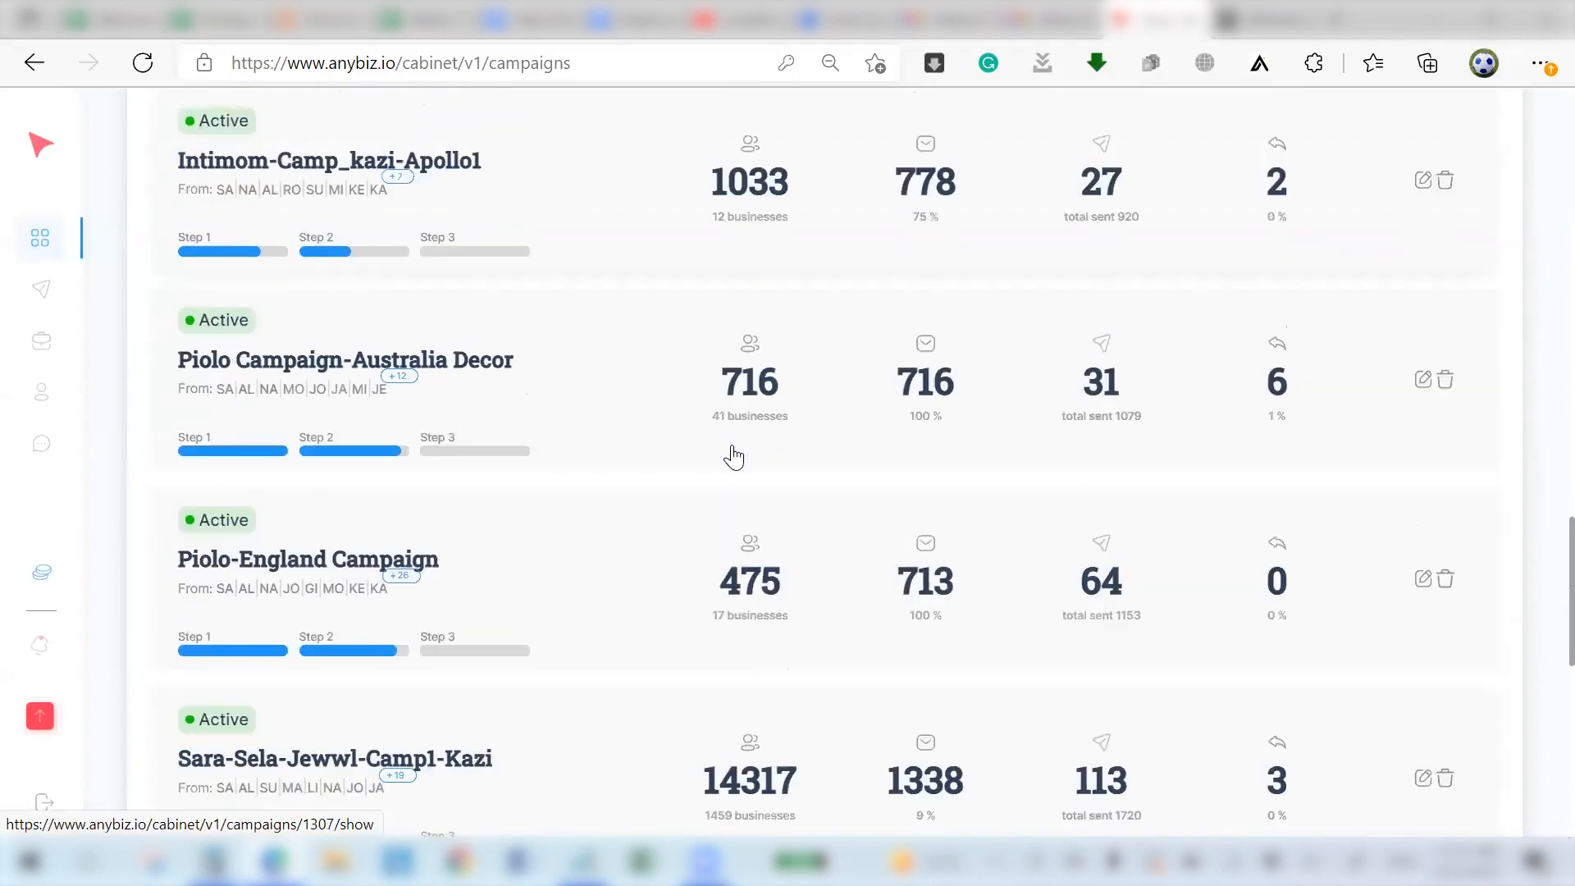
scroll(734, 457, down, 4)
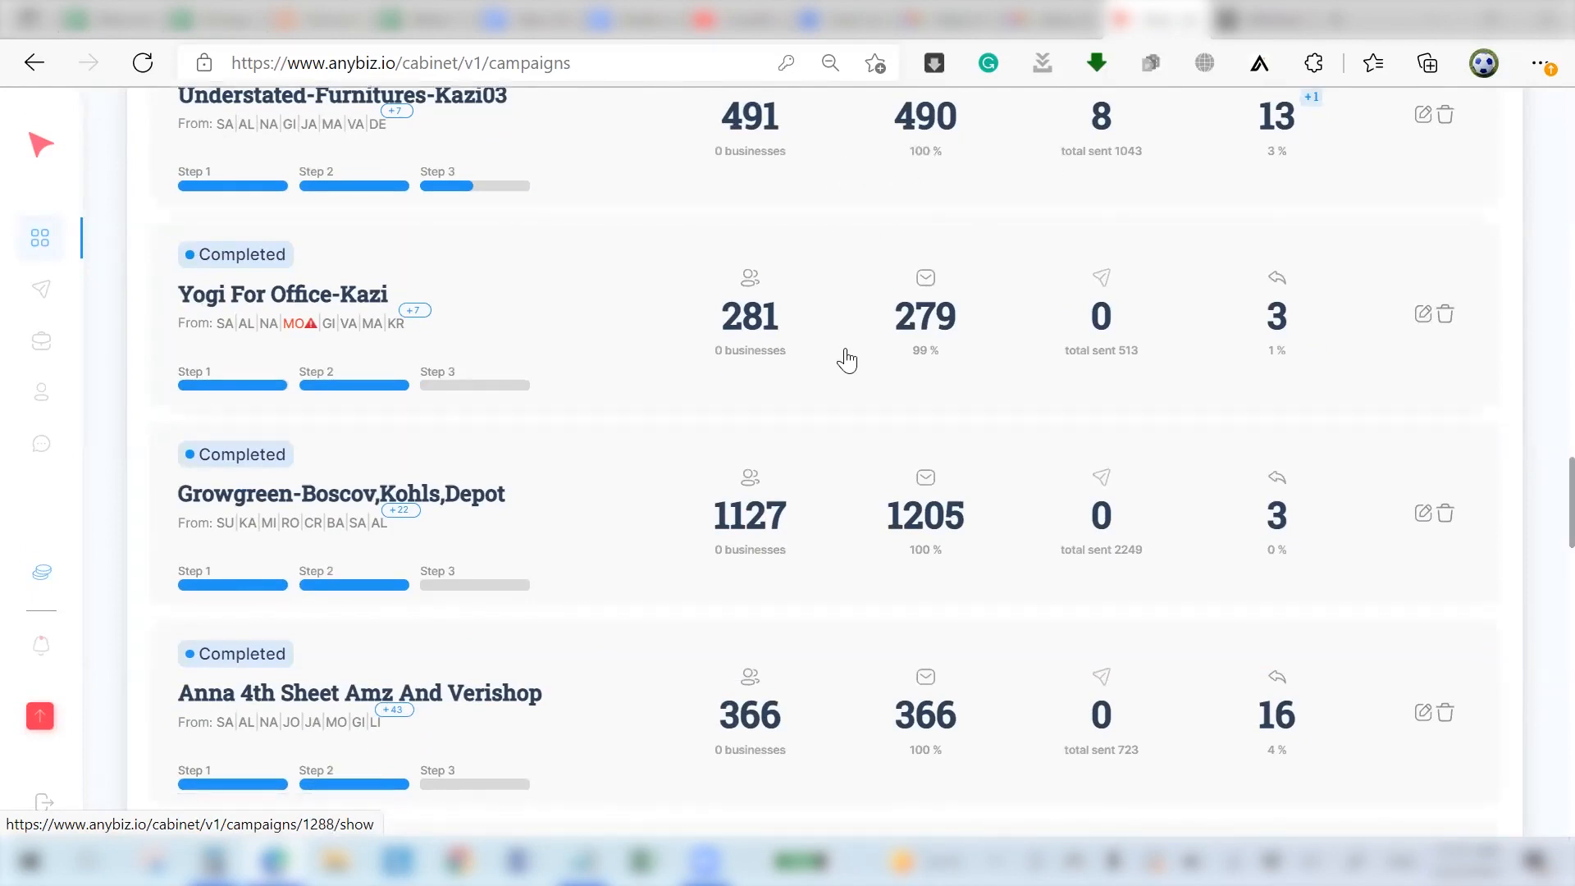
scroll(847, 359, down, 4)
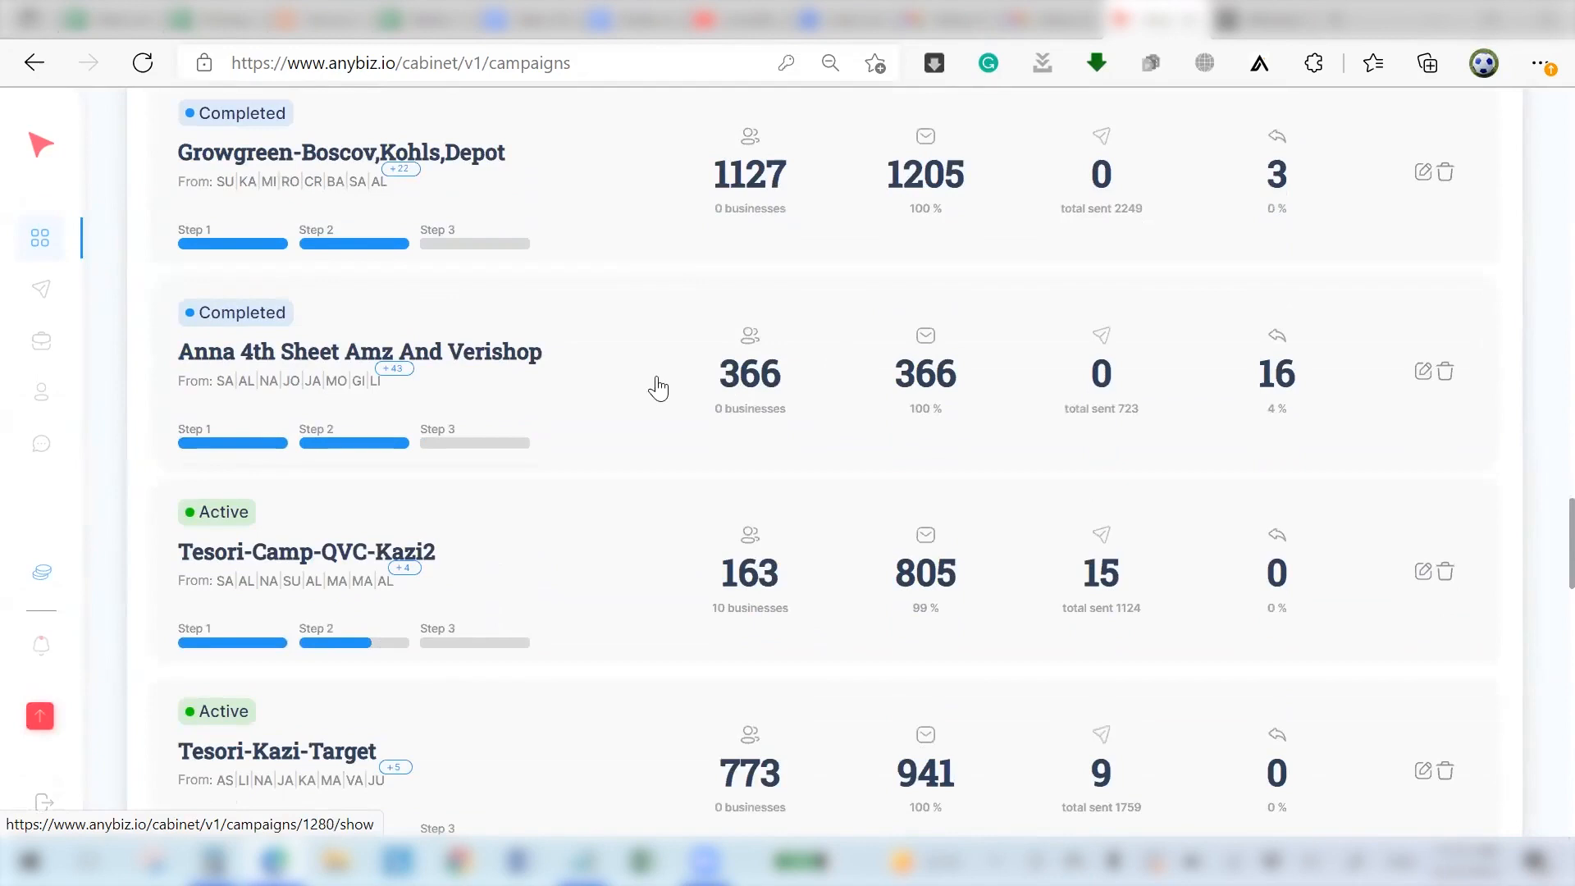
scroll(765, 496, up, 6)
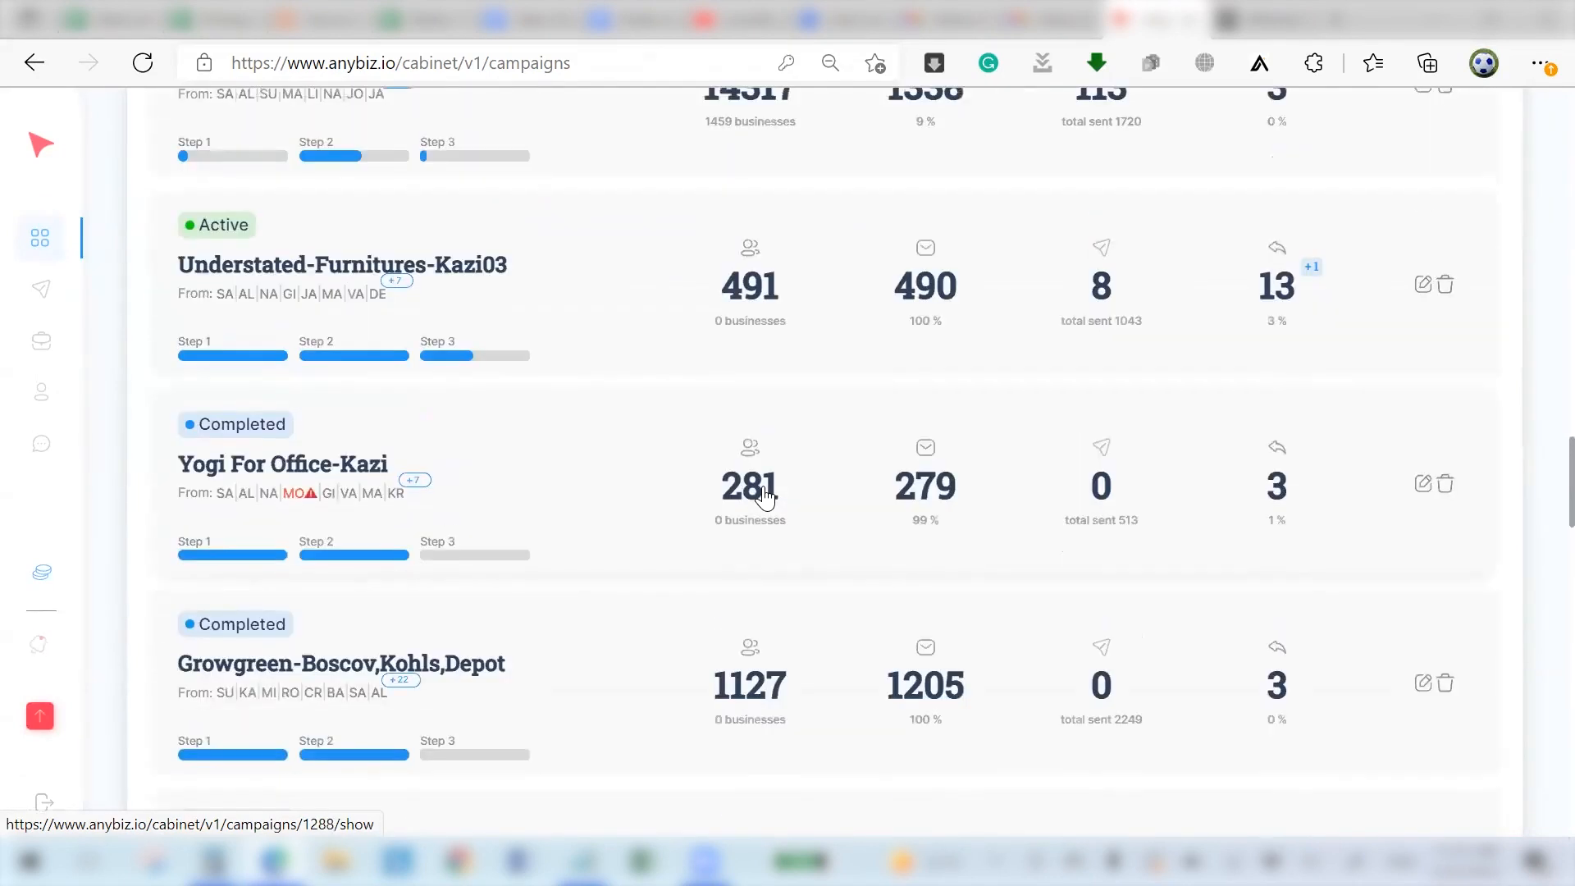
Open the Understated-Furnitures-Kazi03 campaign for editing and look through its available and selected sender mailboxes.
click(1423, 289)
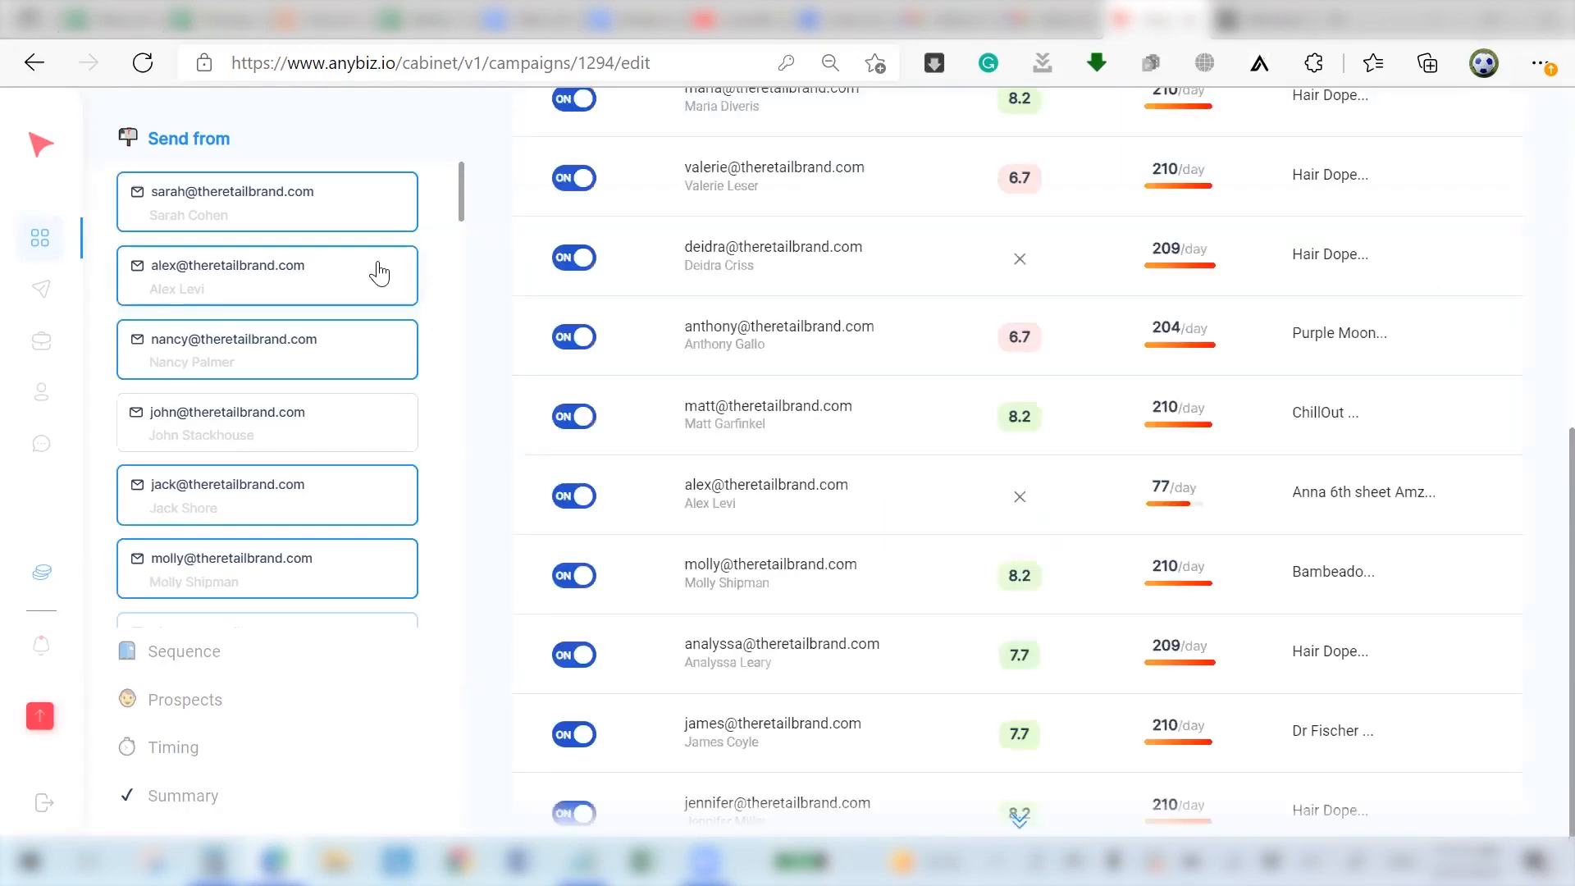
scroll(735, 333, up, 8)
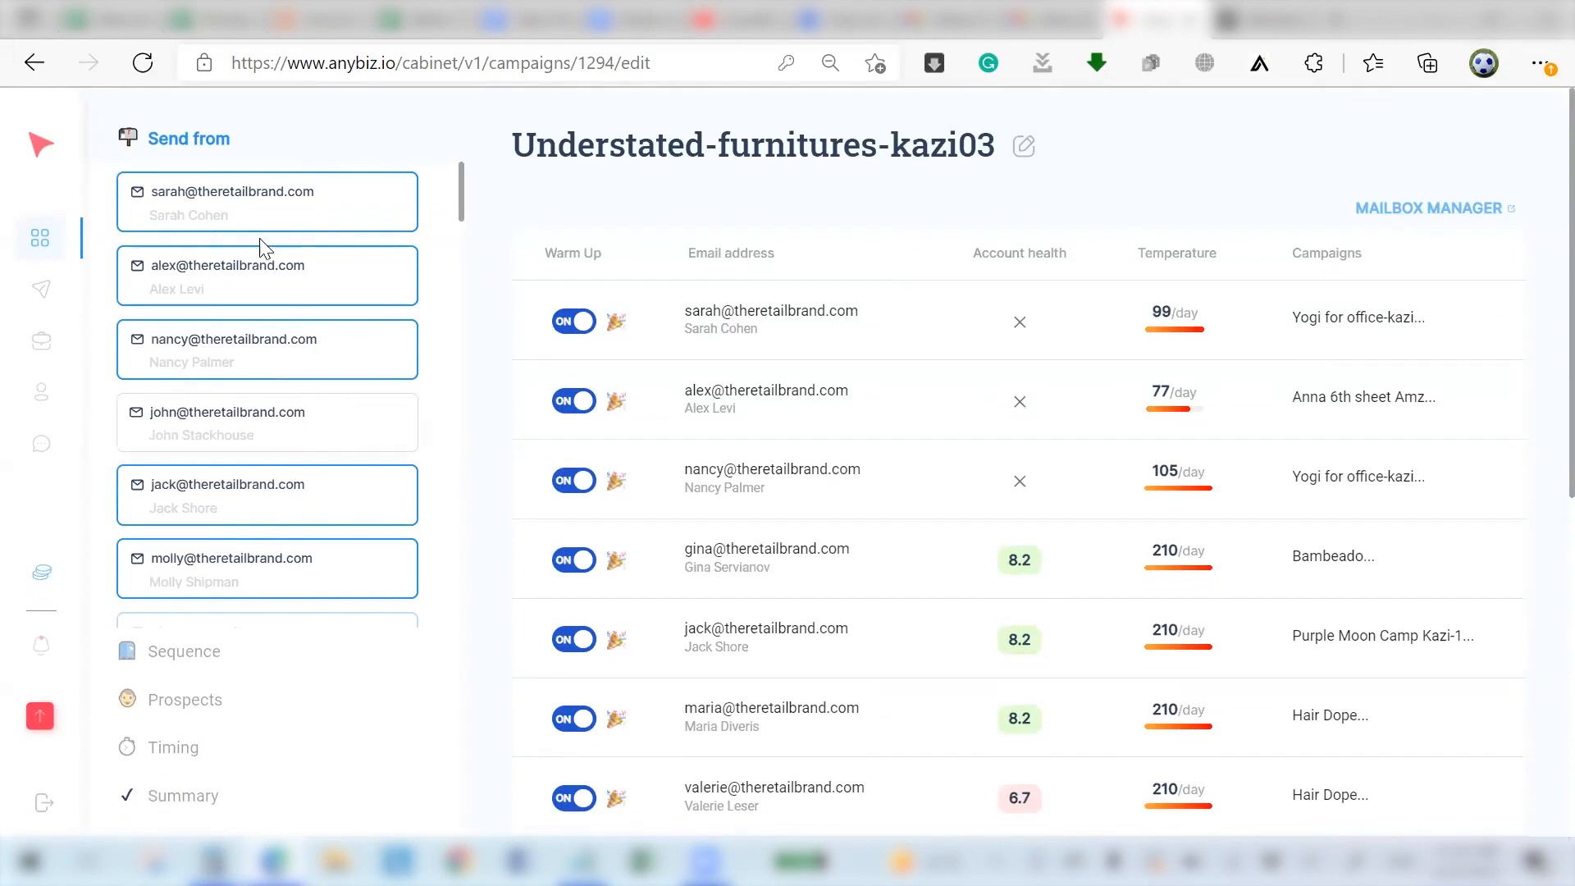
scroll(288, 430, down, 4)
scroll(289, 430, down, 5)
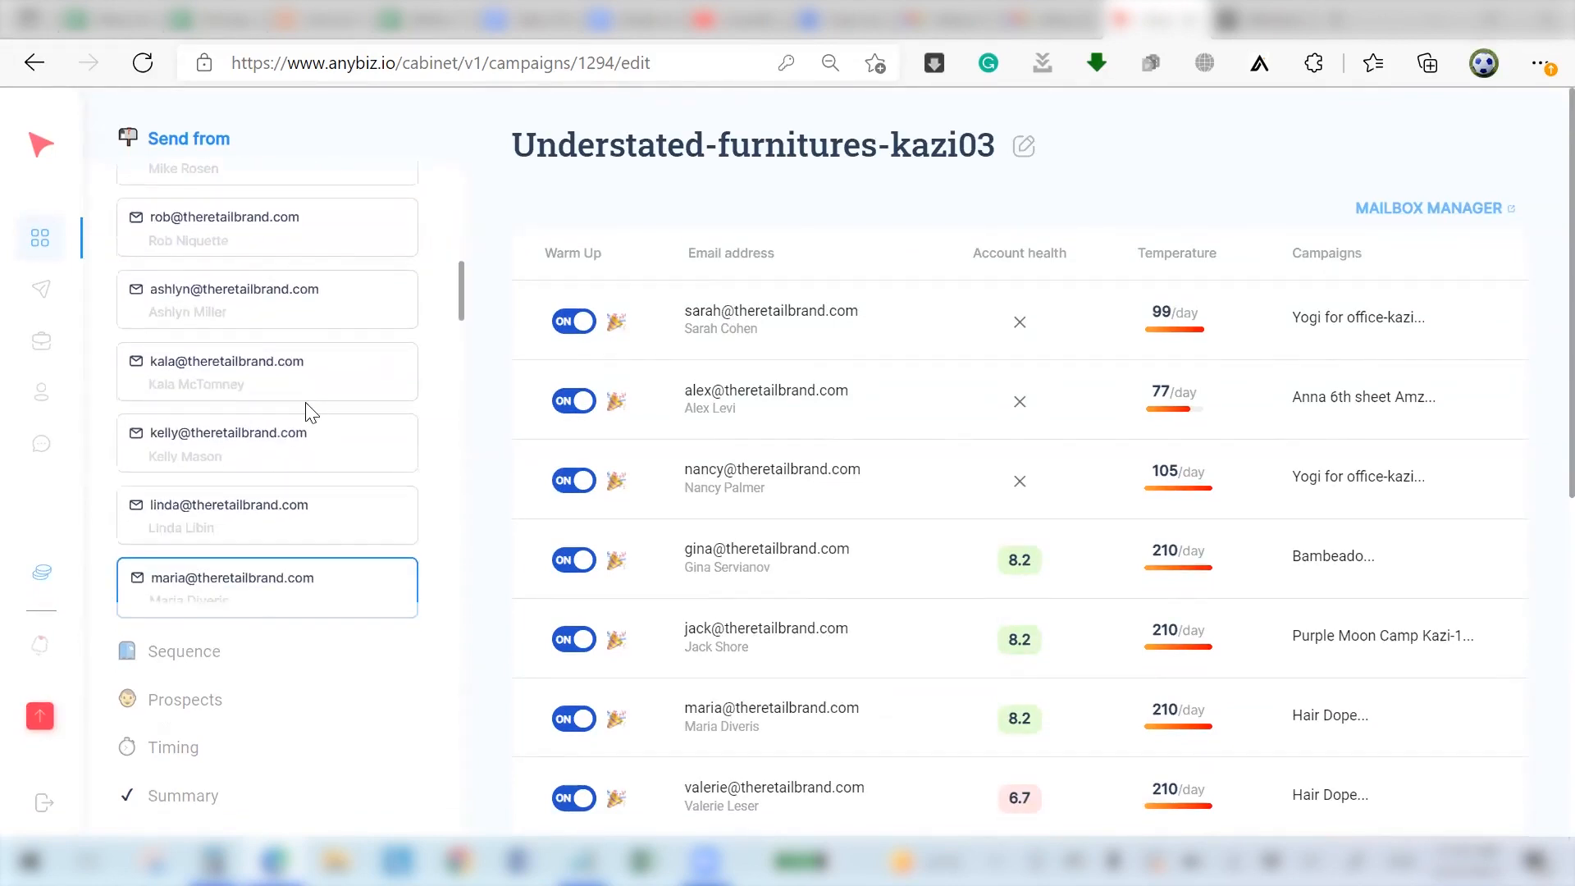
scroll(311, 413, down, 1)
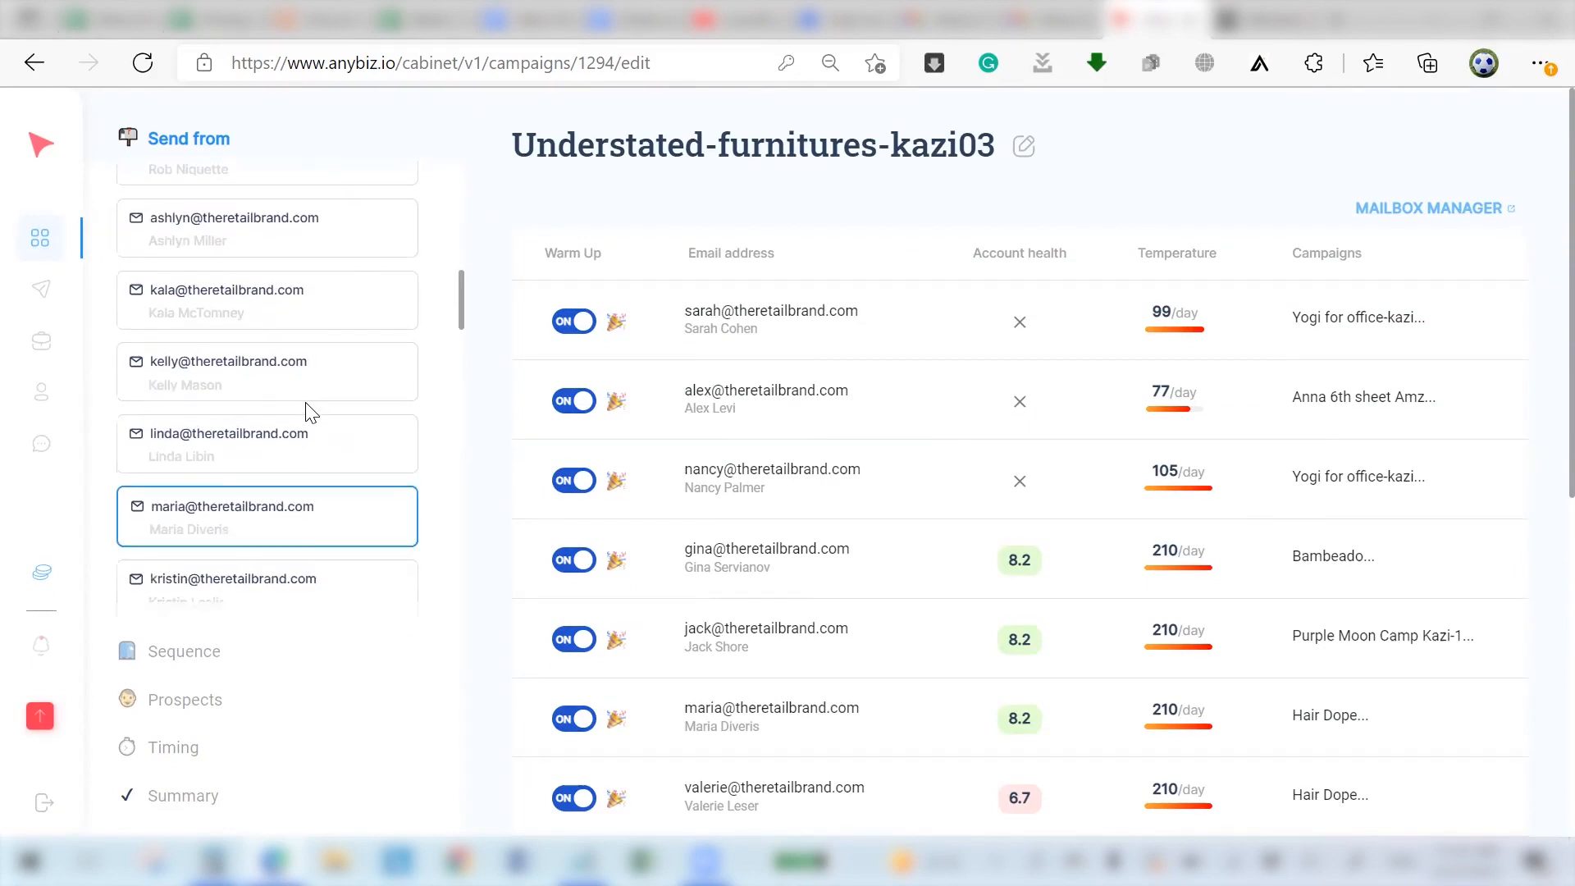
scroll(310, 413, down, 2)
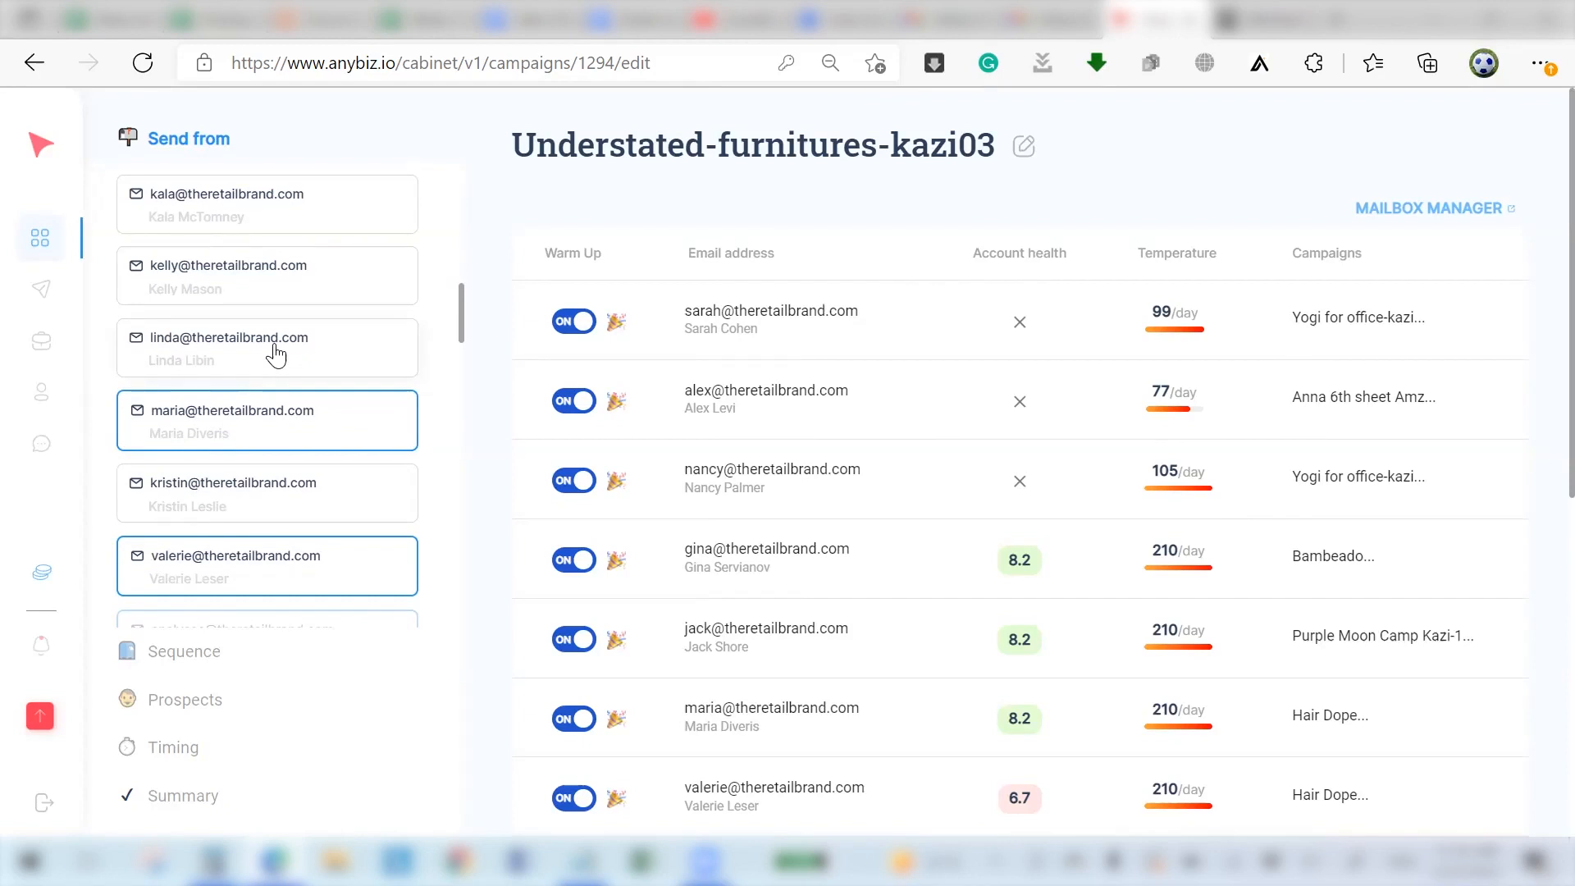
scroll(276, 354, down, 5)
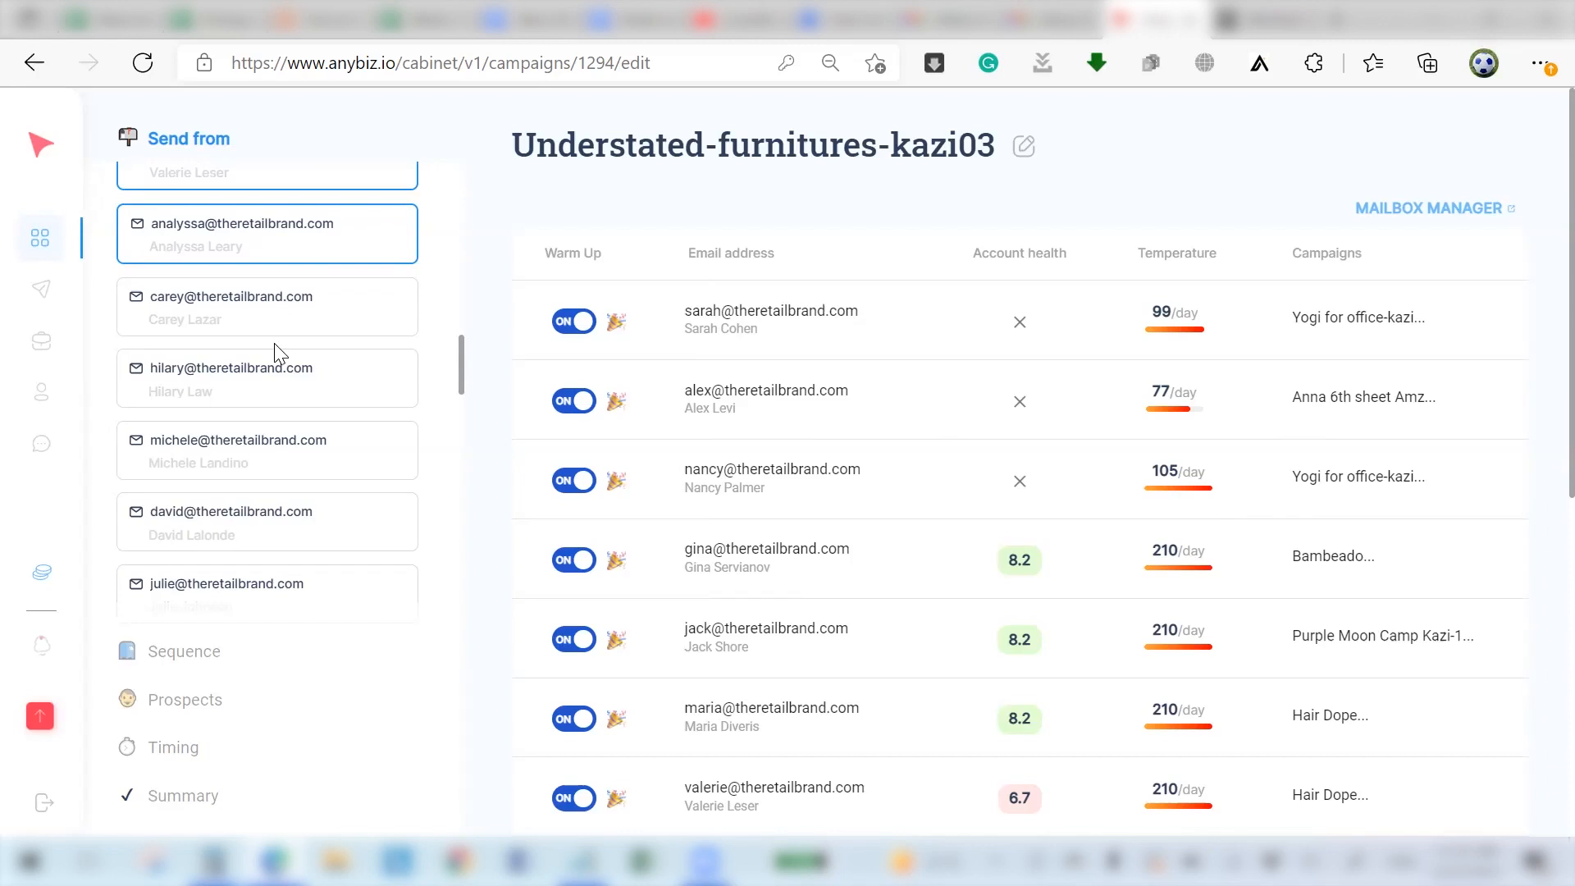
scroll(275, 354, down, 2)
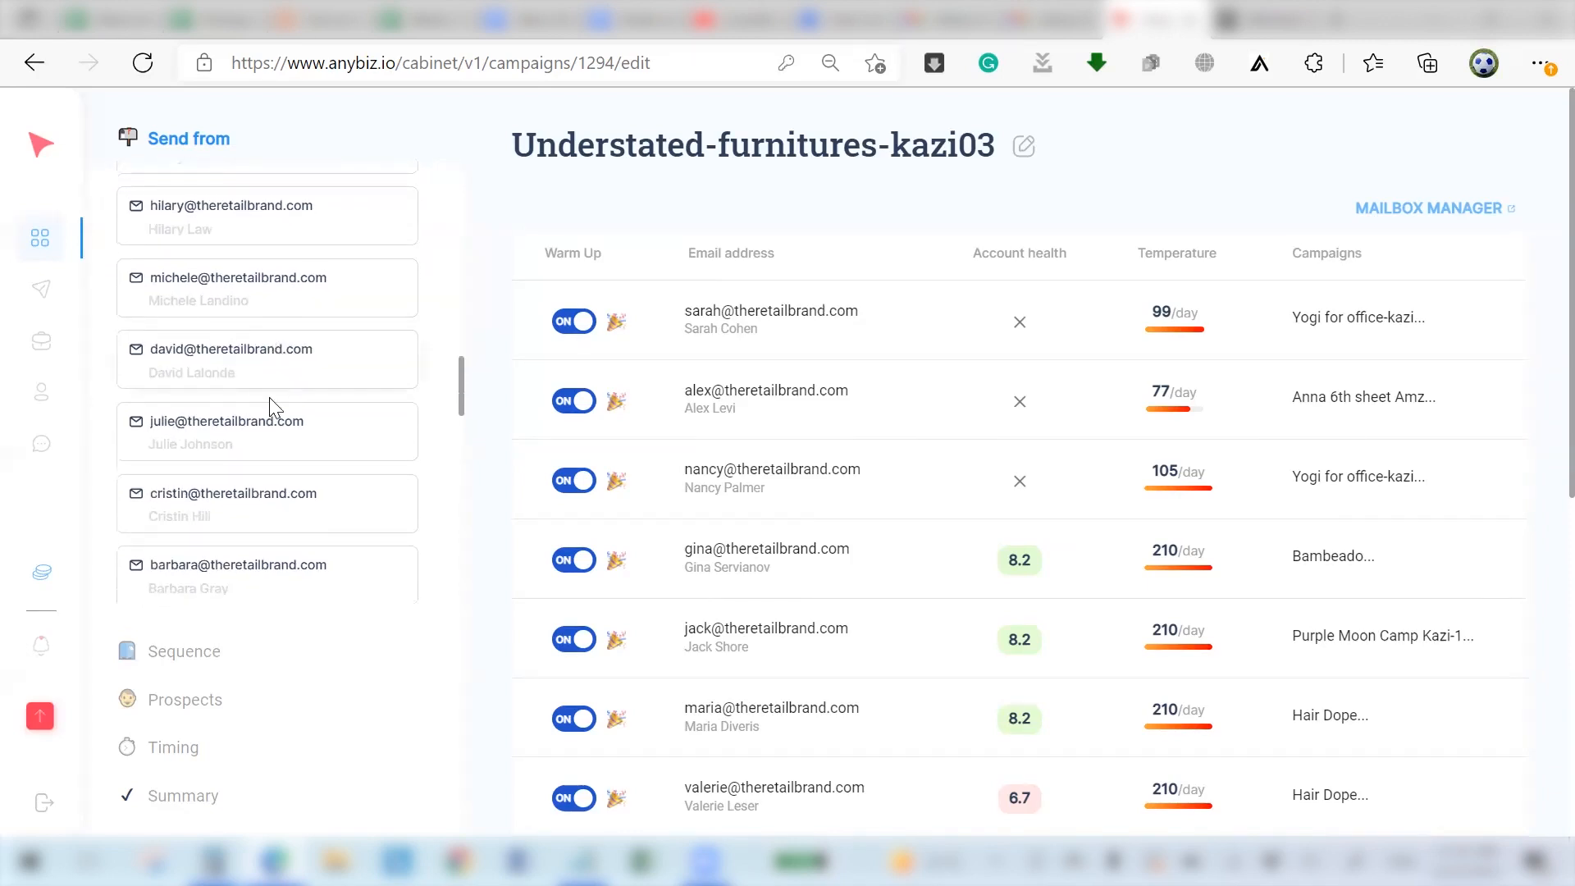
Add five more sender mailboxes to the campaign and check the mailboxes' account health, temperature and assigned campaigns.
click(261, 437)
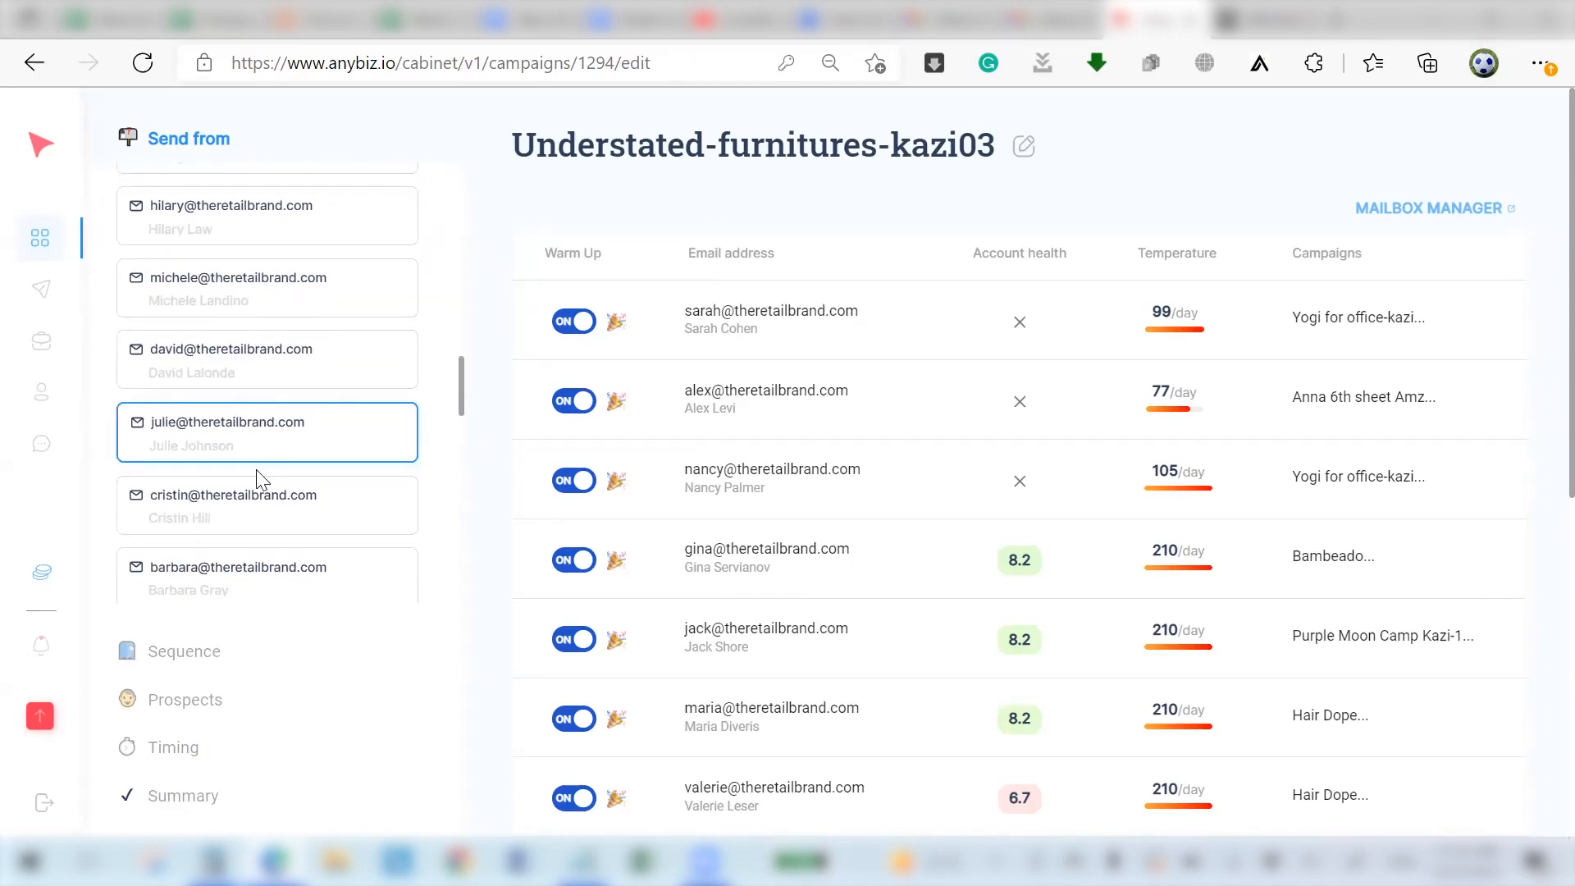
click(243, 529)
click(238, 558)
click(263, 418)
click(288, 366)
click(308, 266)
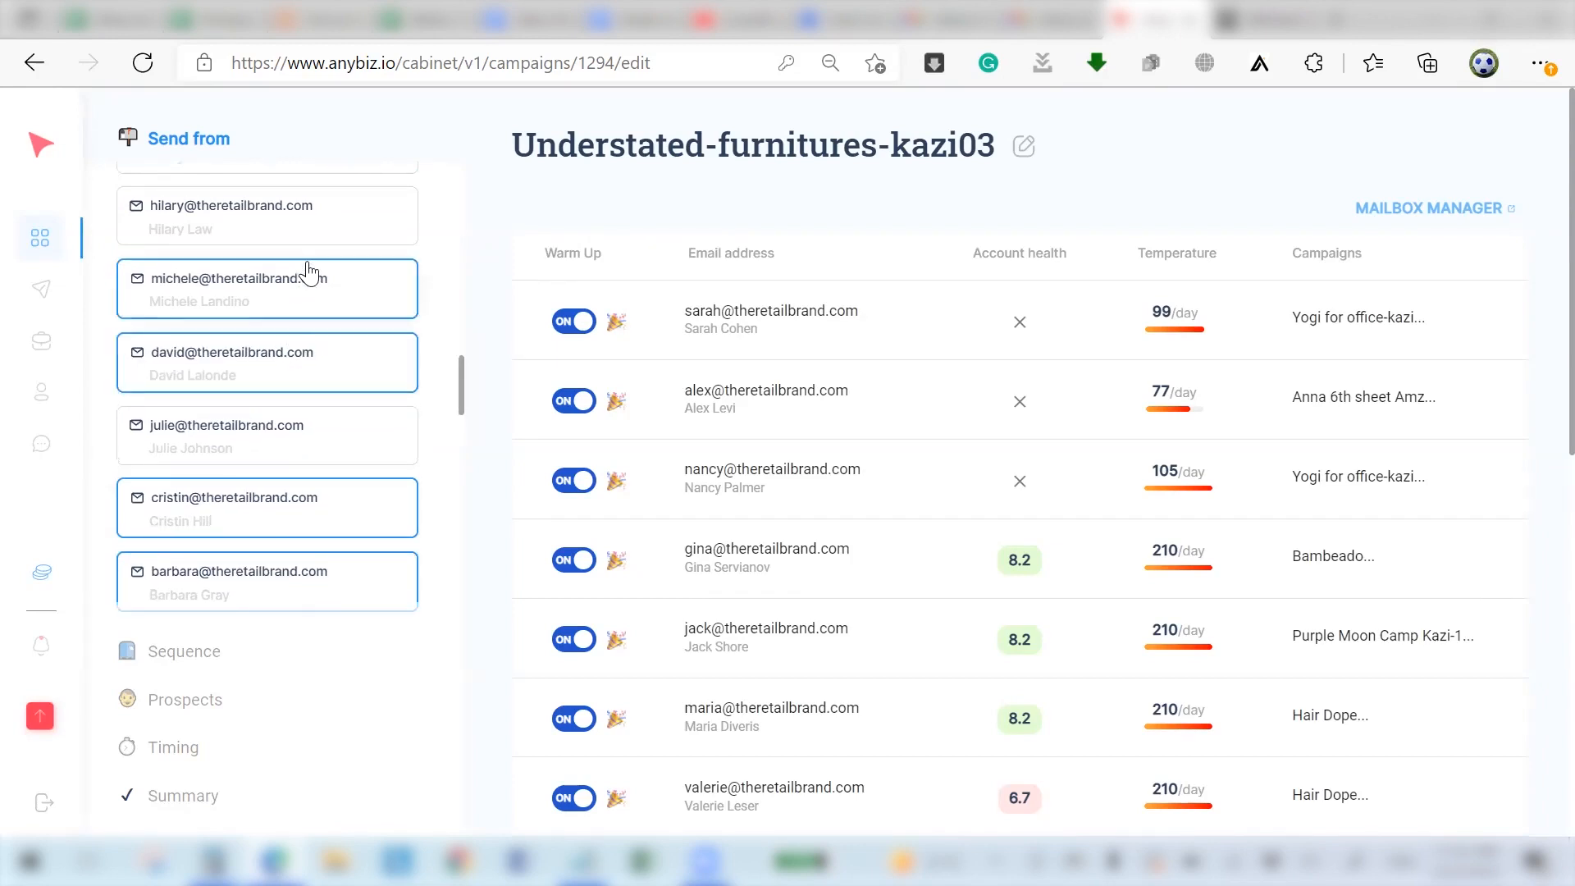
click(311, 236)
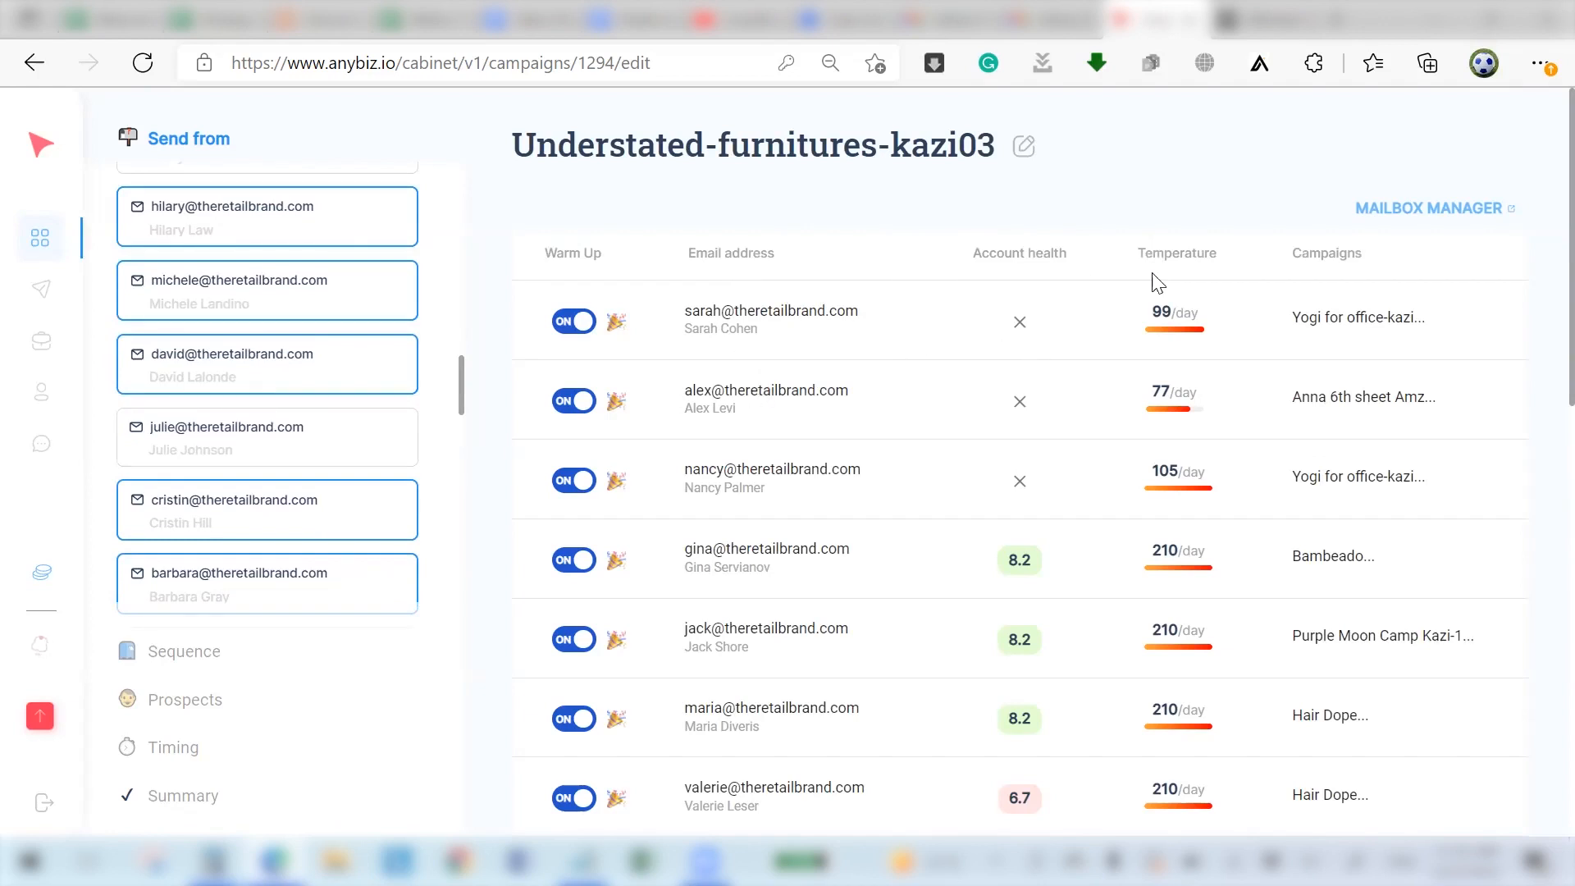
scroll(1099, 411, down, 3)
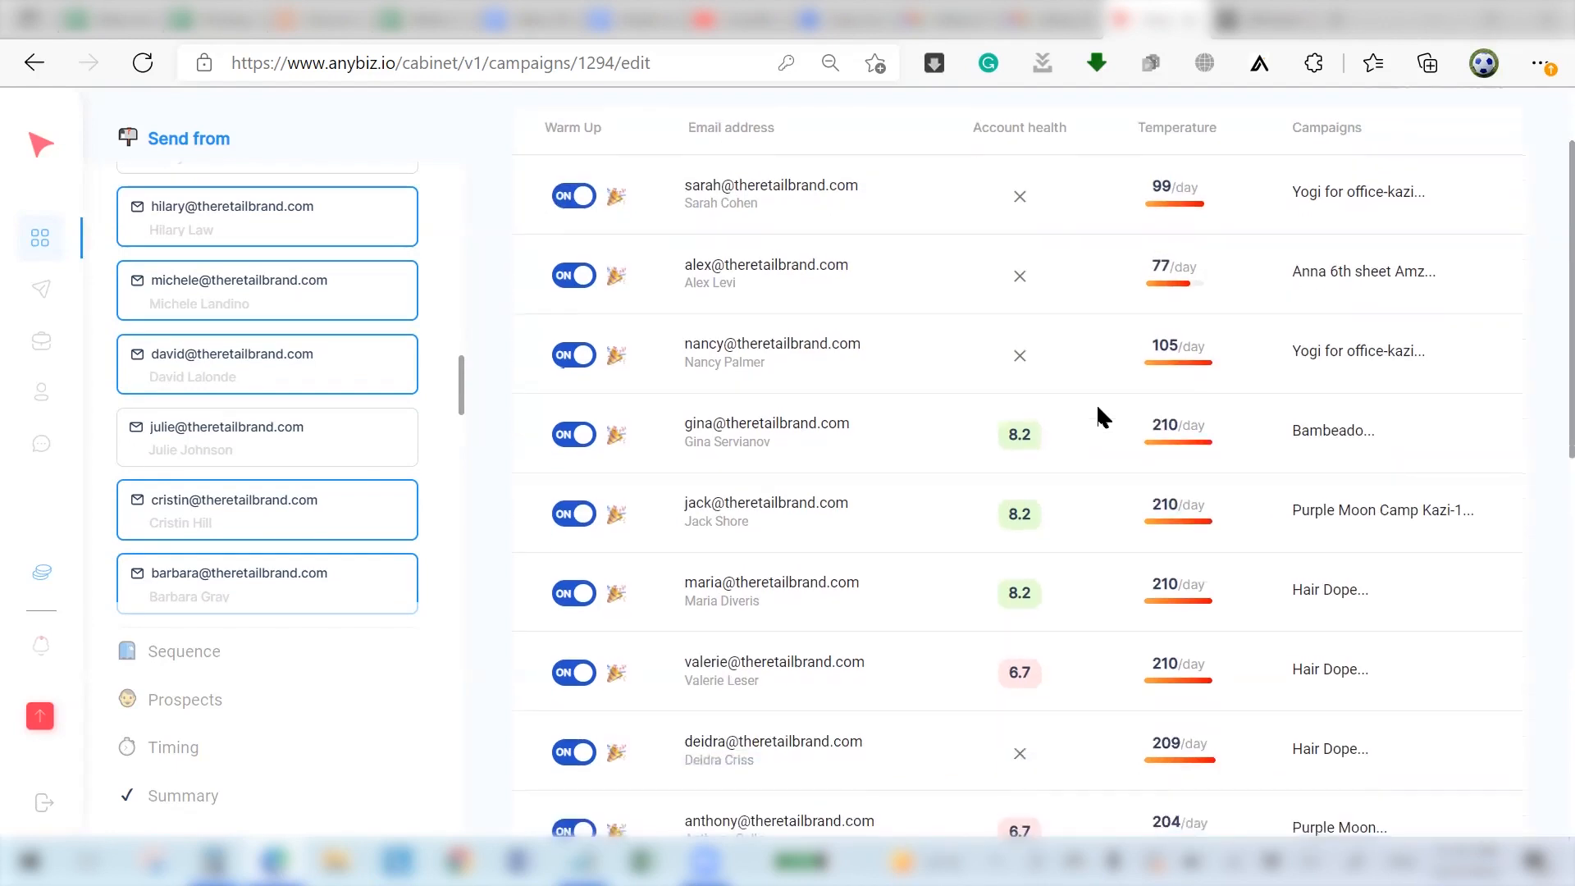
scroll(1099, 414, down, 5)
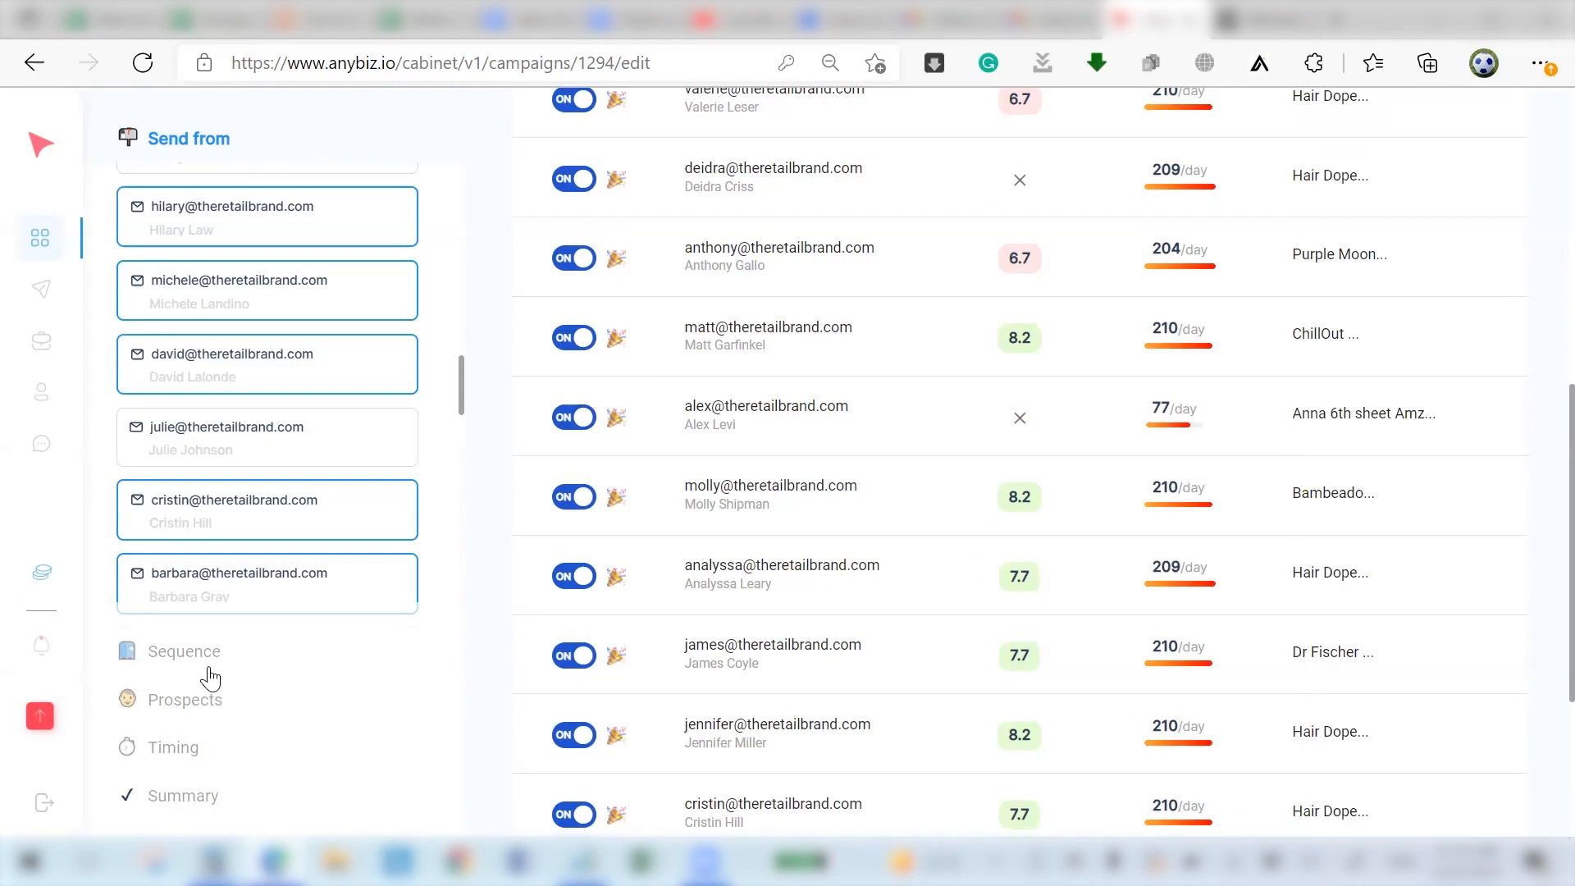
Open the campaign's email sequence and read through the UnderStated wall-shelving introduction email.
click(184, 651)
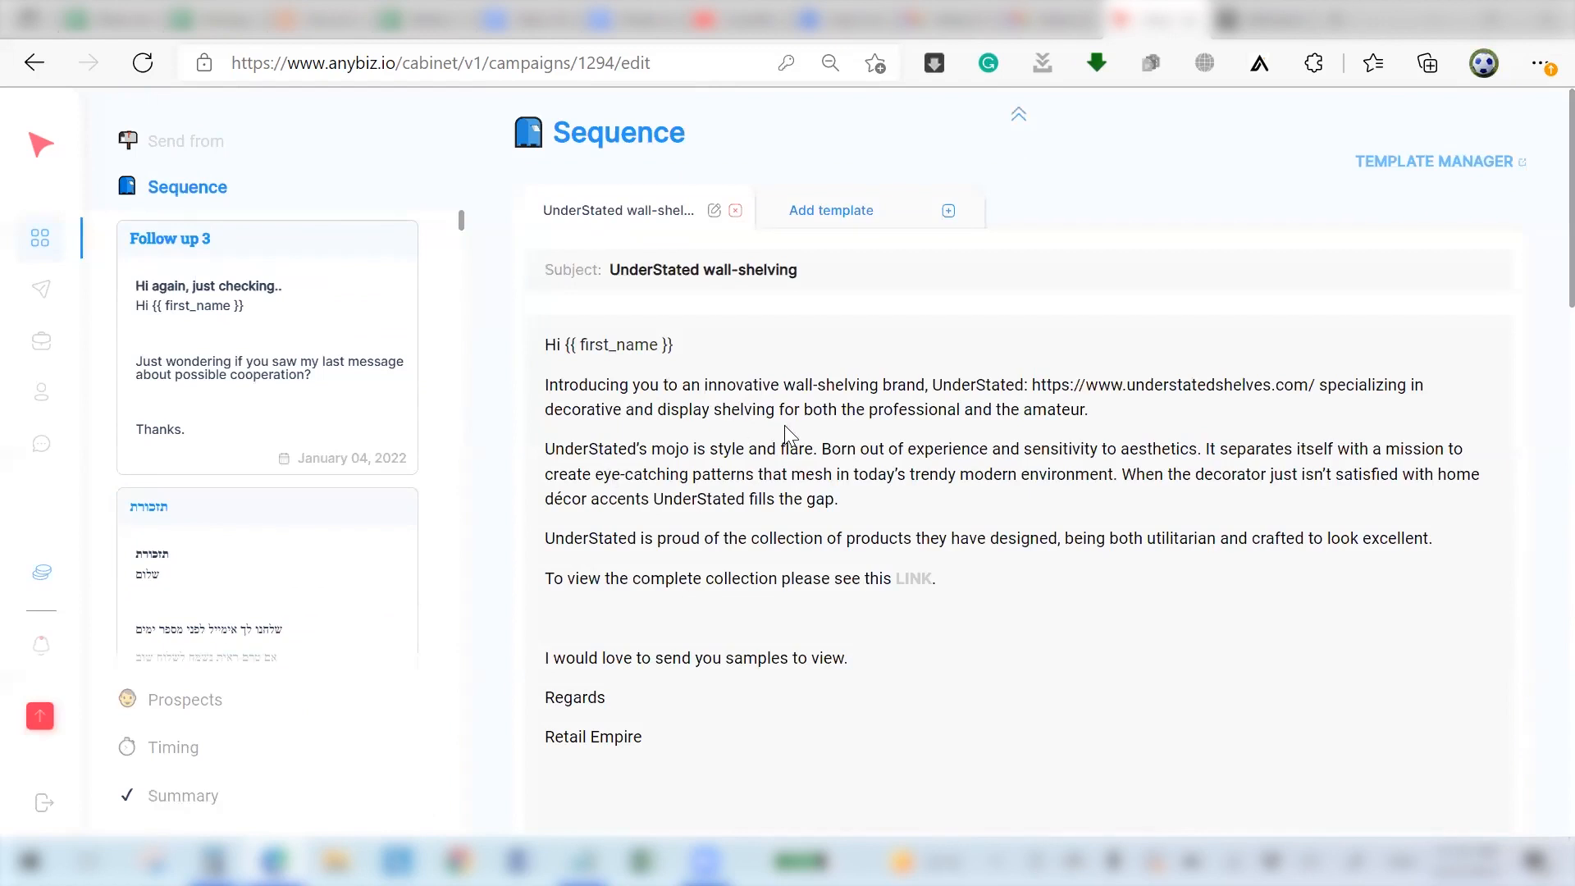
scroll(784, 425, down, 4)
scroll(785, 425, up, 3)
scroll(786, 425, up, 1)
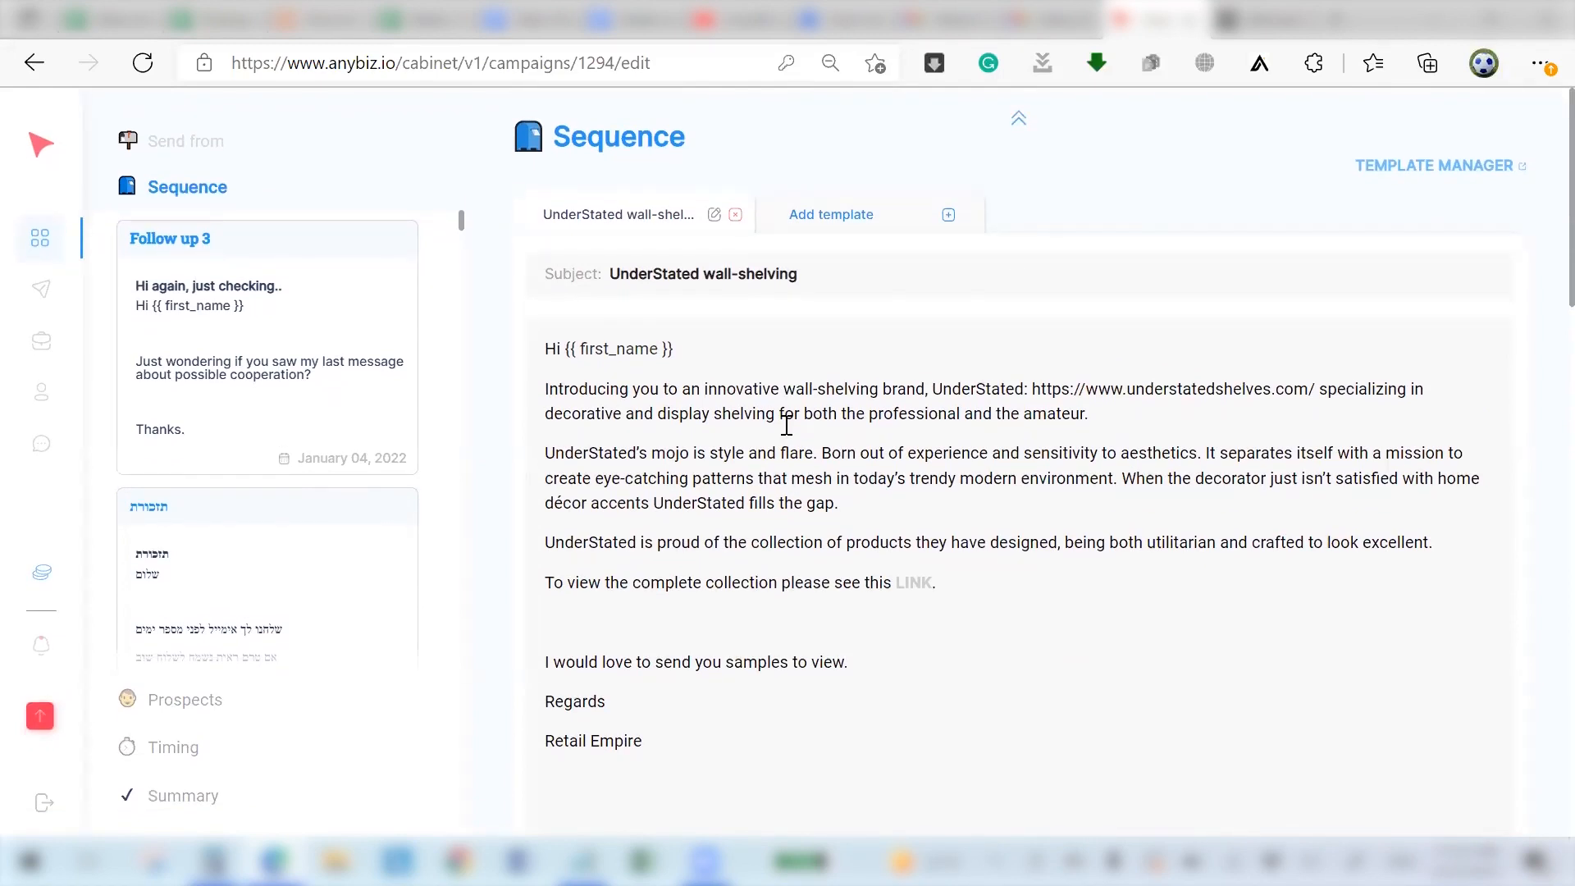
scroll(786, 425, down, 1)
scroll(785, 432, down, 8)
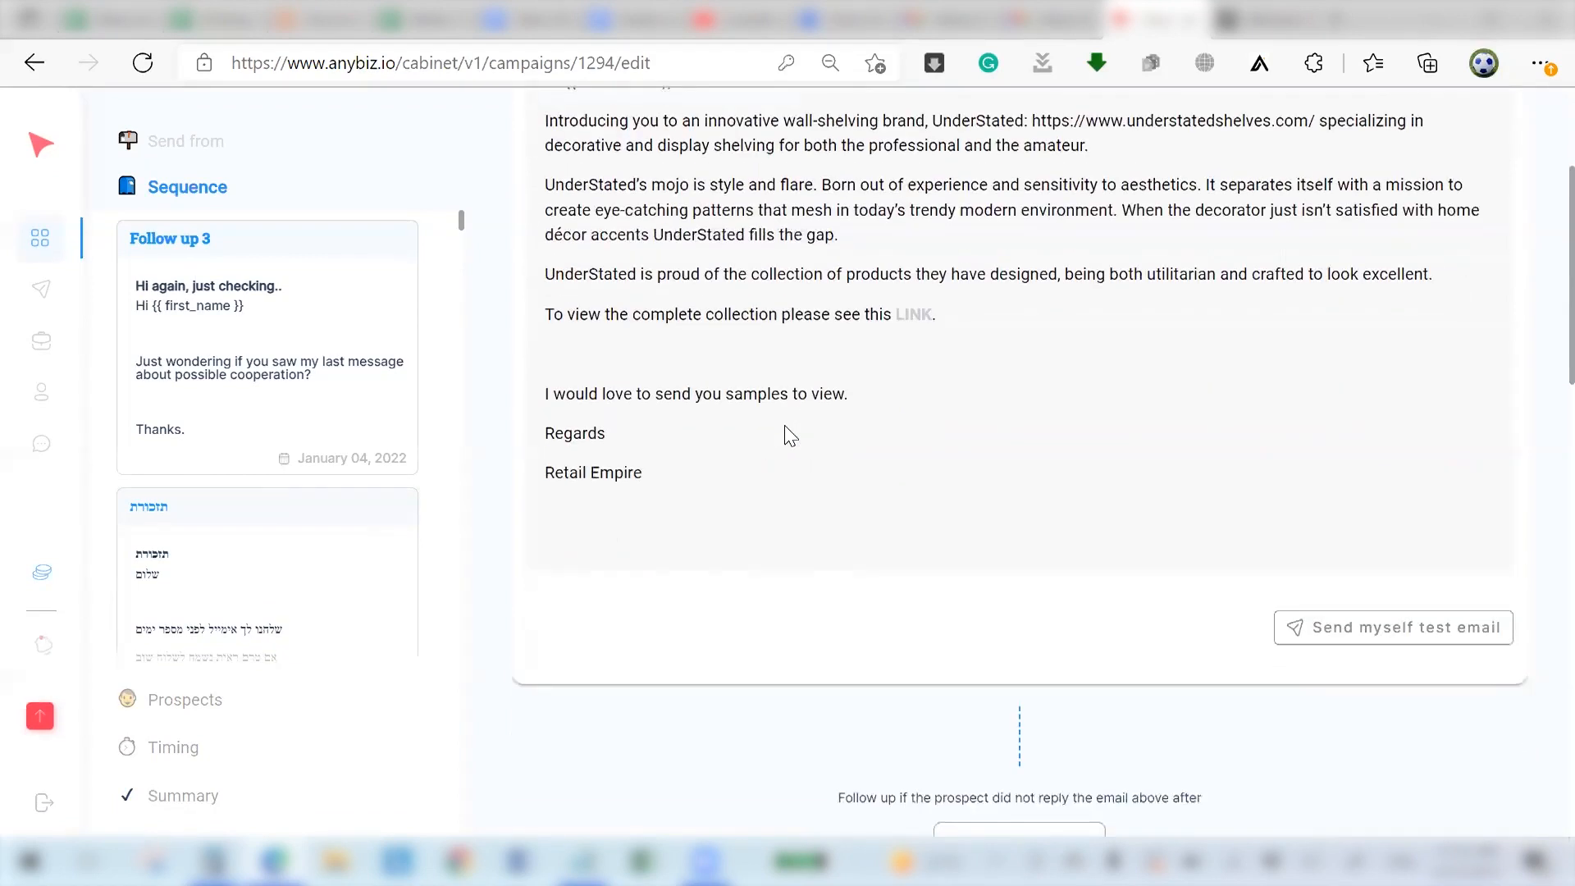
Check the waiting-time options before the first follow-up and review the Follow up 1 and Follow up 2 emails.
click(1079, 292)
scroll(1005, 484, down, 4)
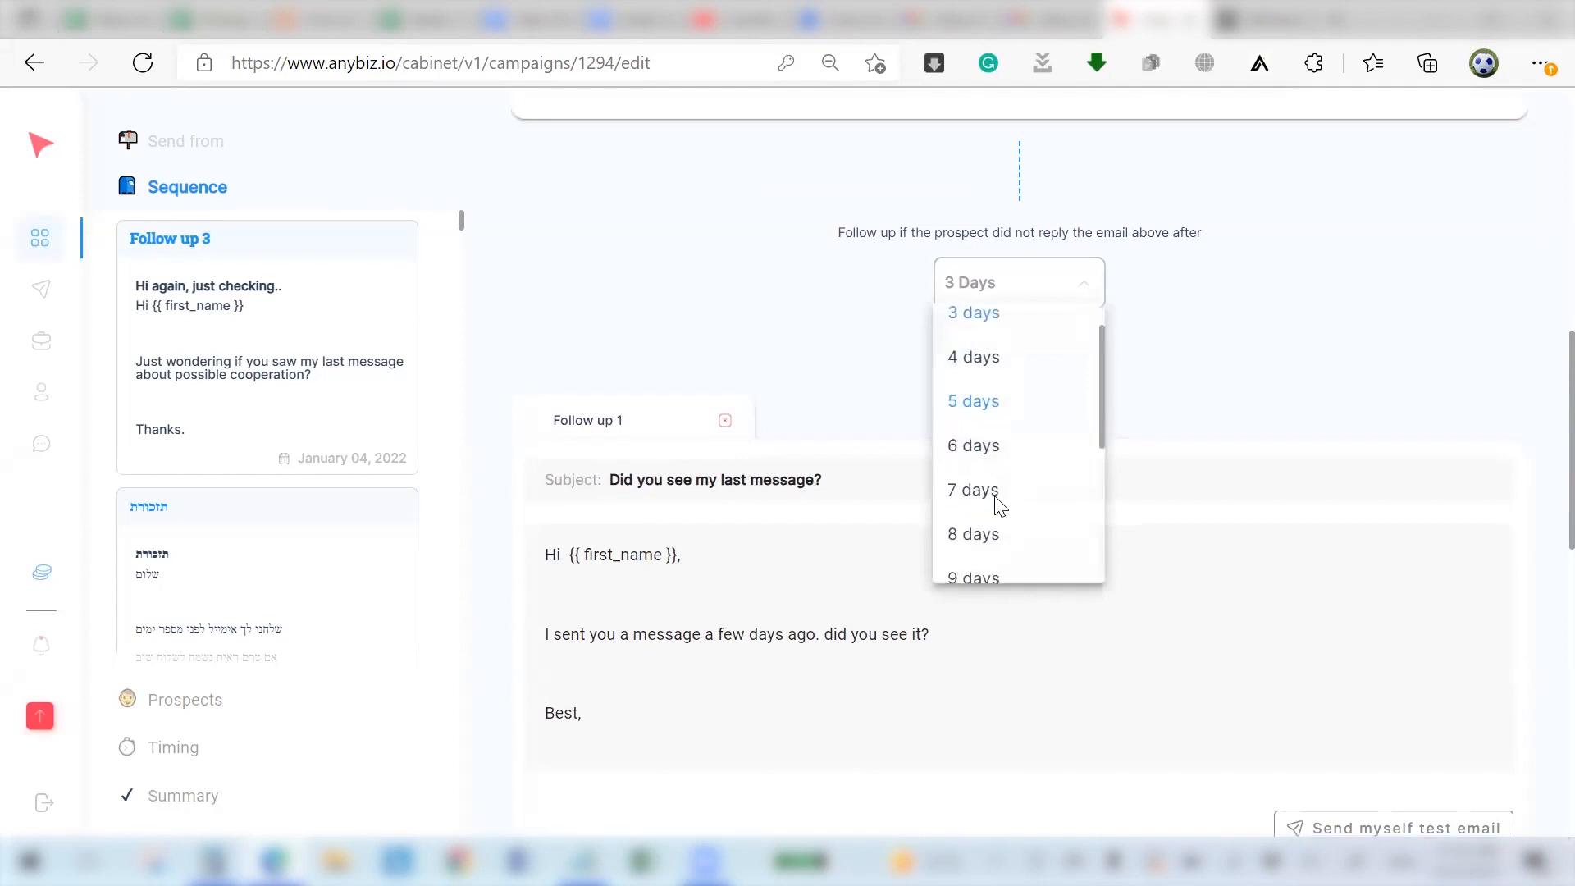
click(788, 357)
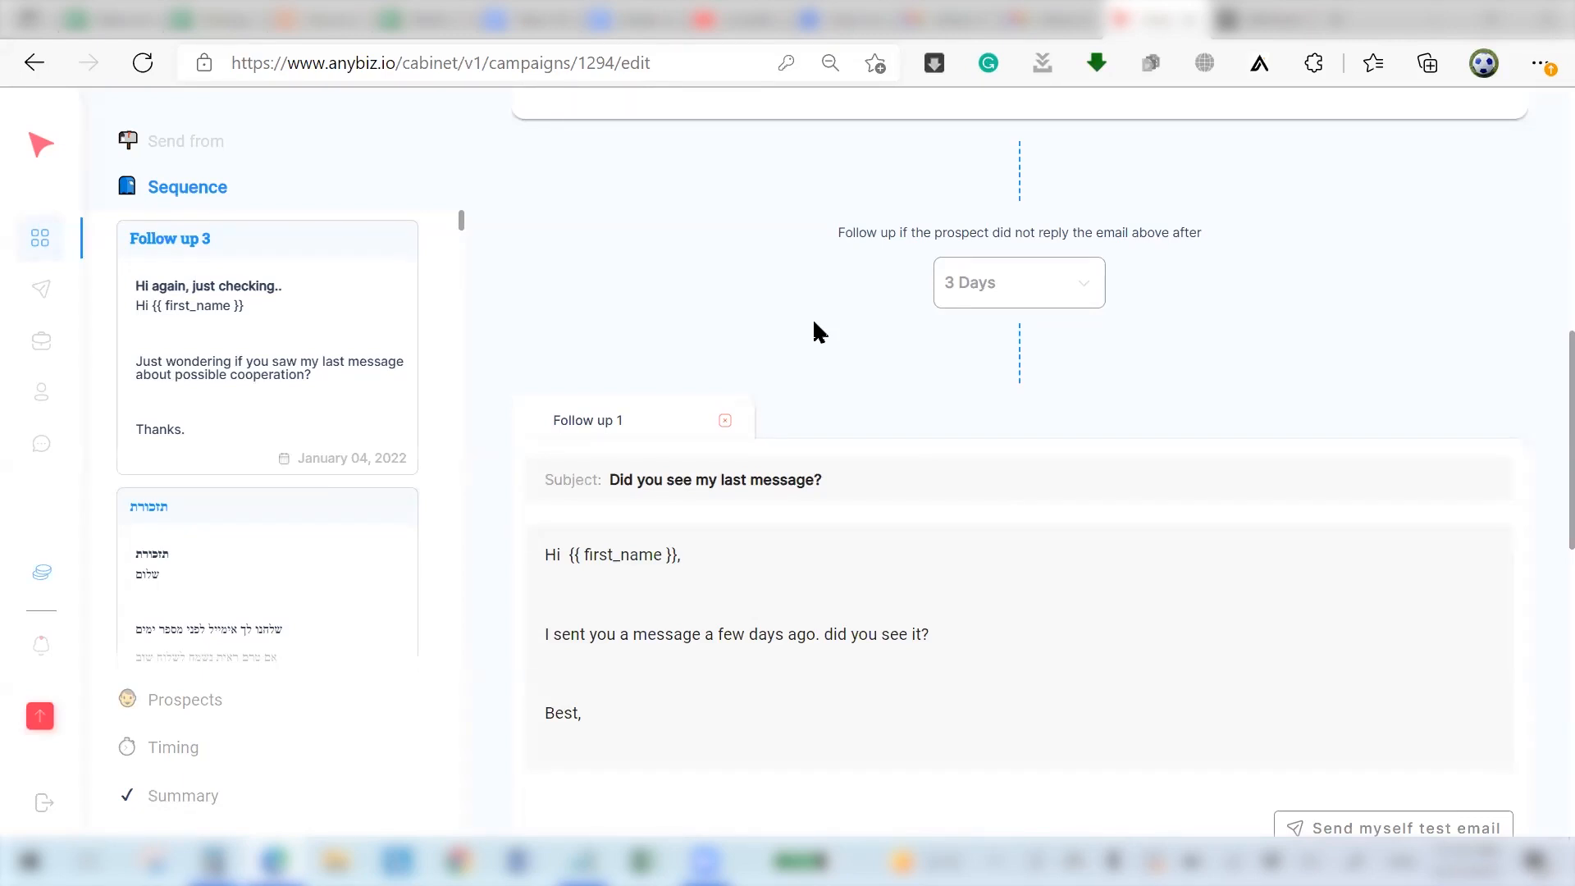
scroll(814, 331, down, 7)
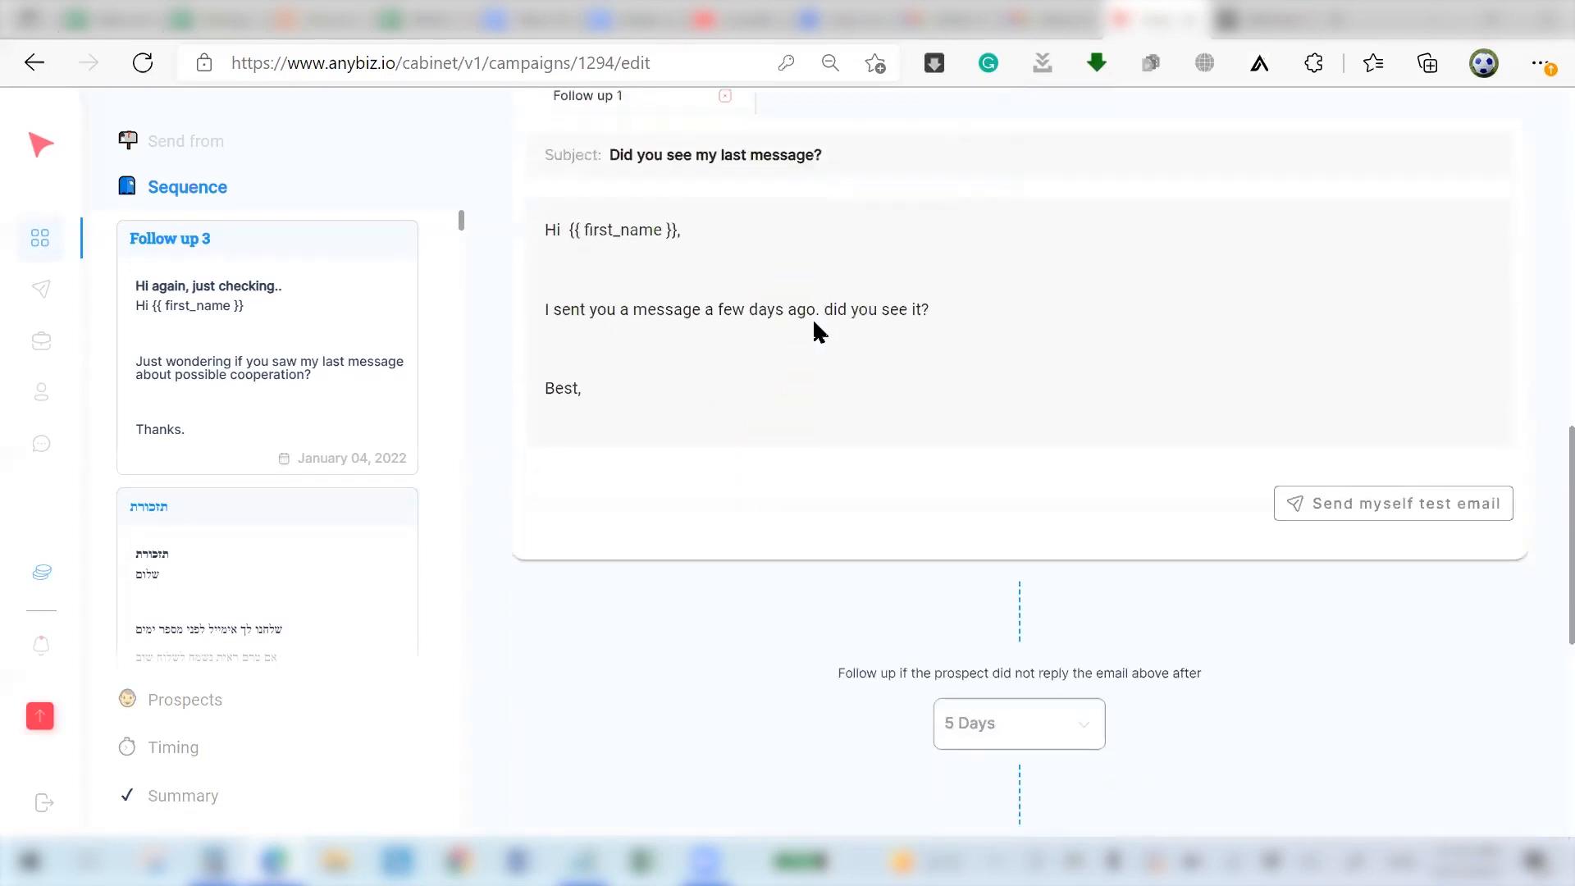
scroll(833, 535, down, 5)
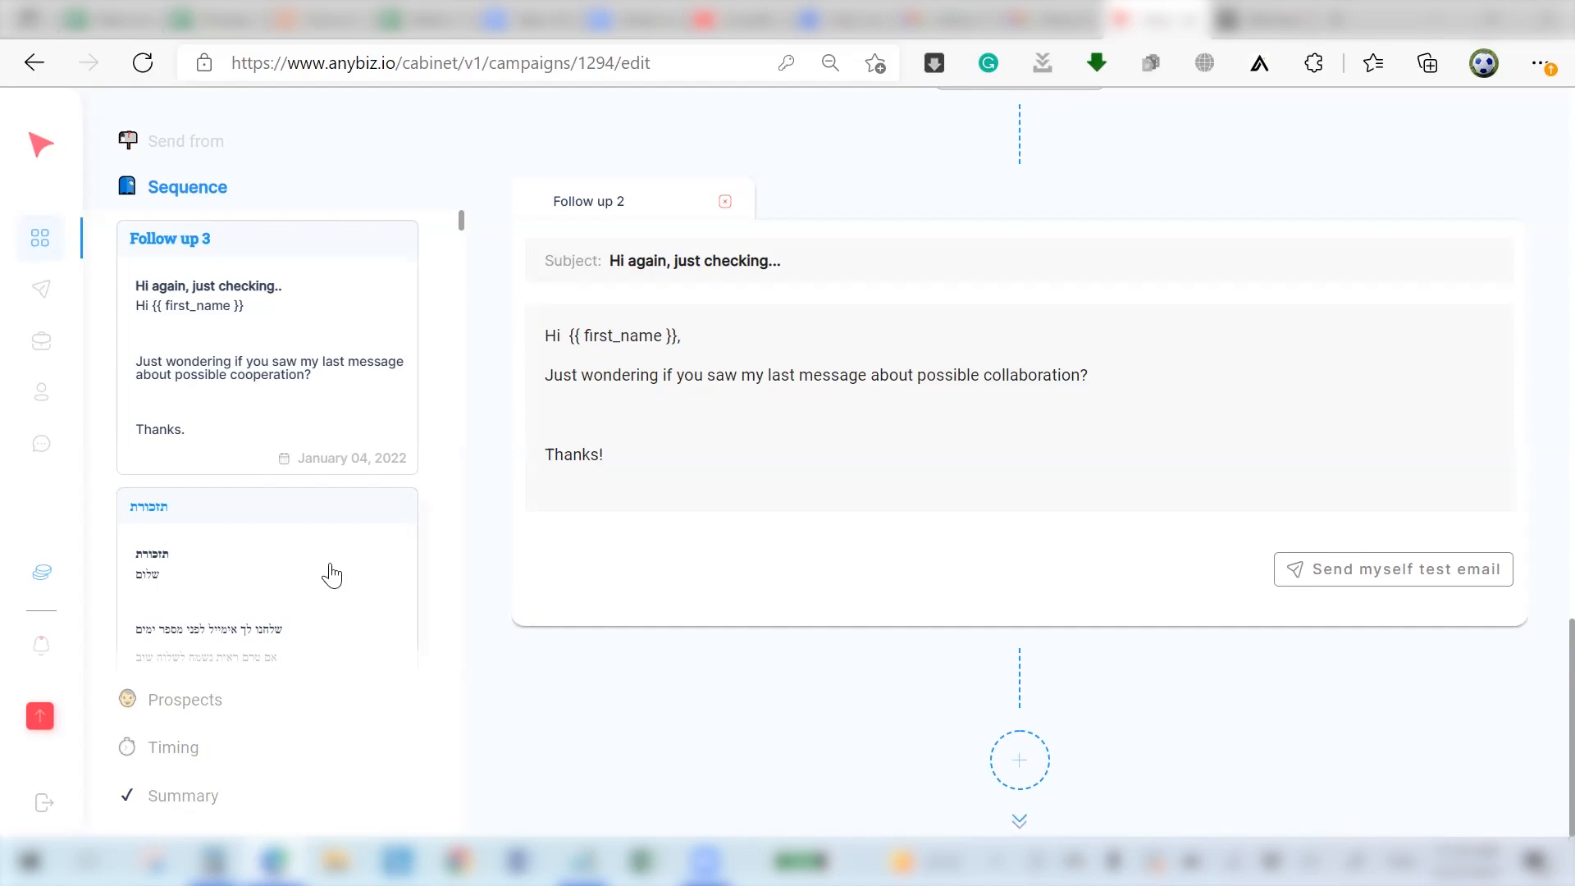
Look through the follow-up and introduction templates available for adding to the campaign's sequence.
scroll(327, 572, down, 8)
scroll(244, 504, down, 10)
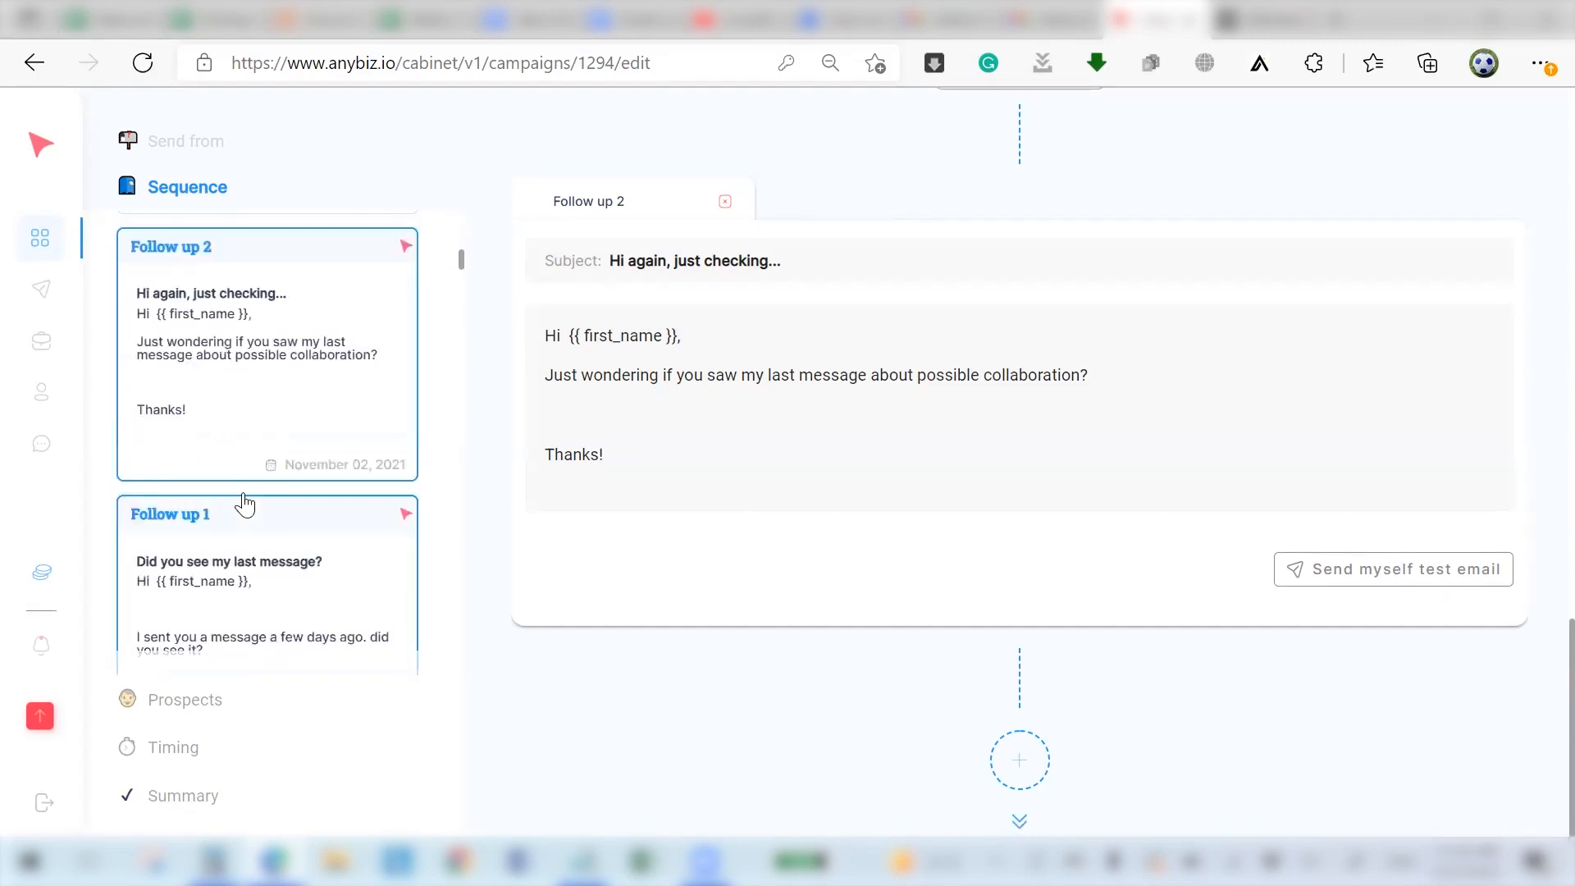
scroll(245, 504, down, 10)
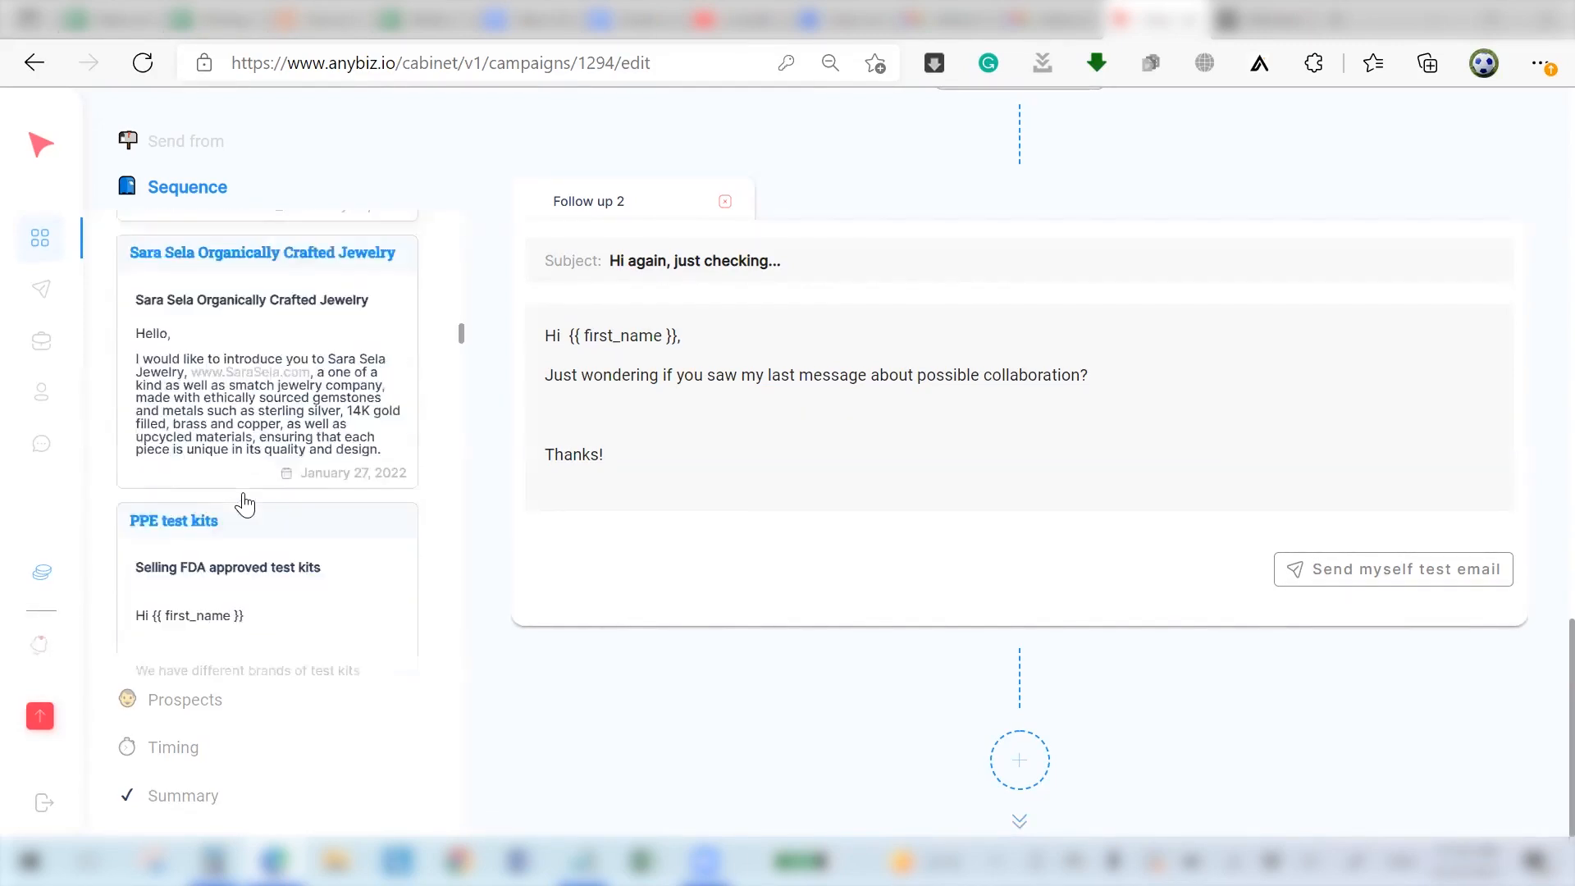
scroll(244, 504, down, 10)
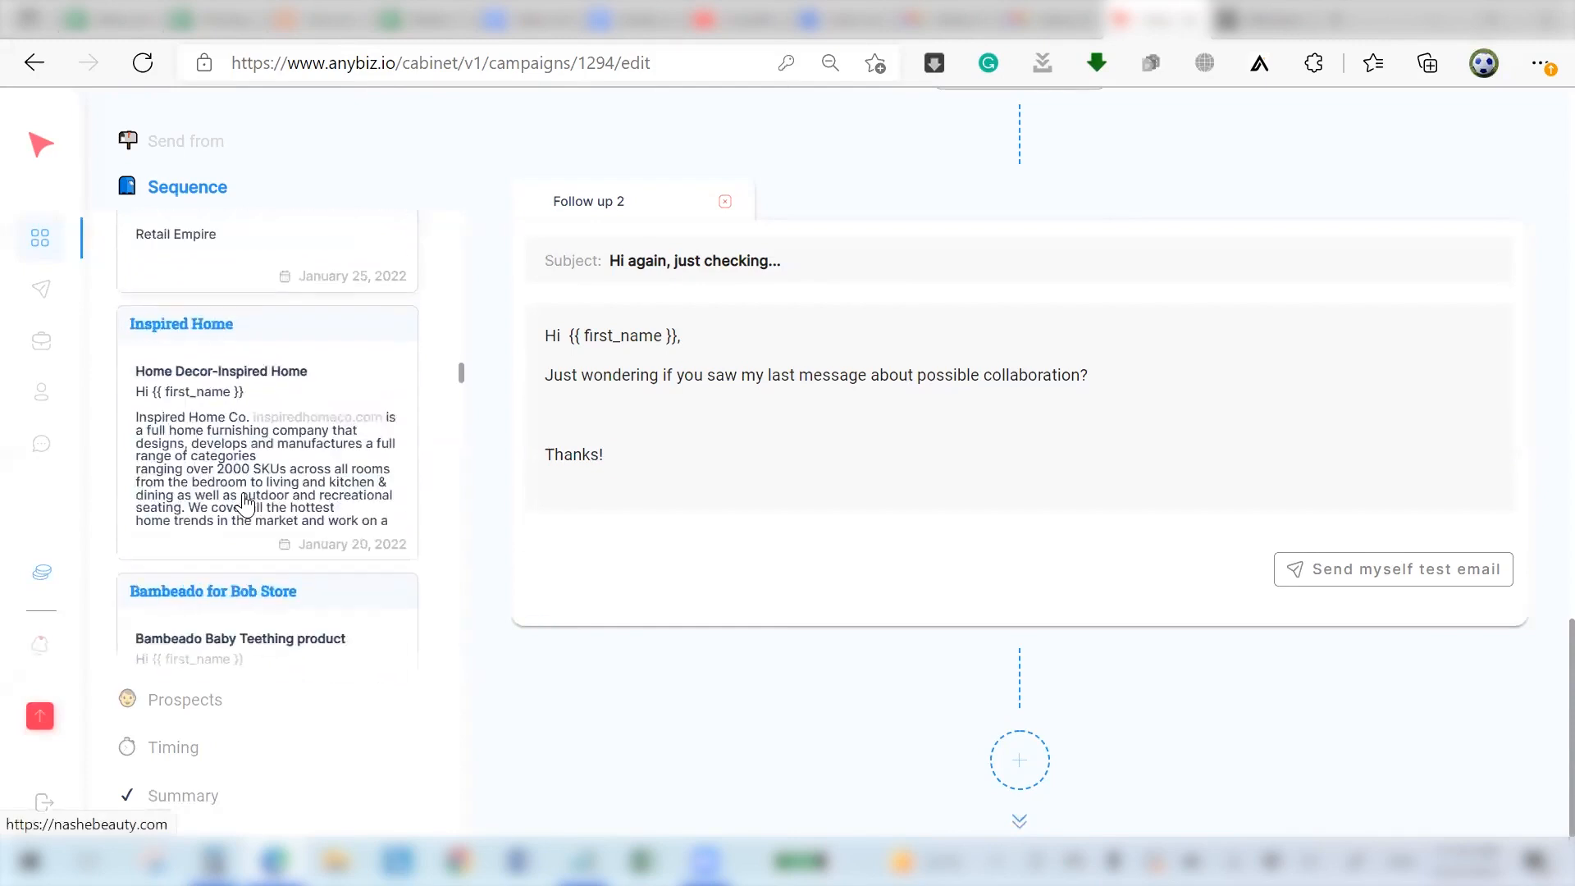
scroll(245, 504, down, 10)
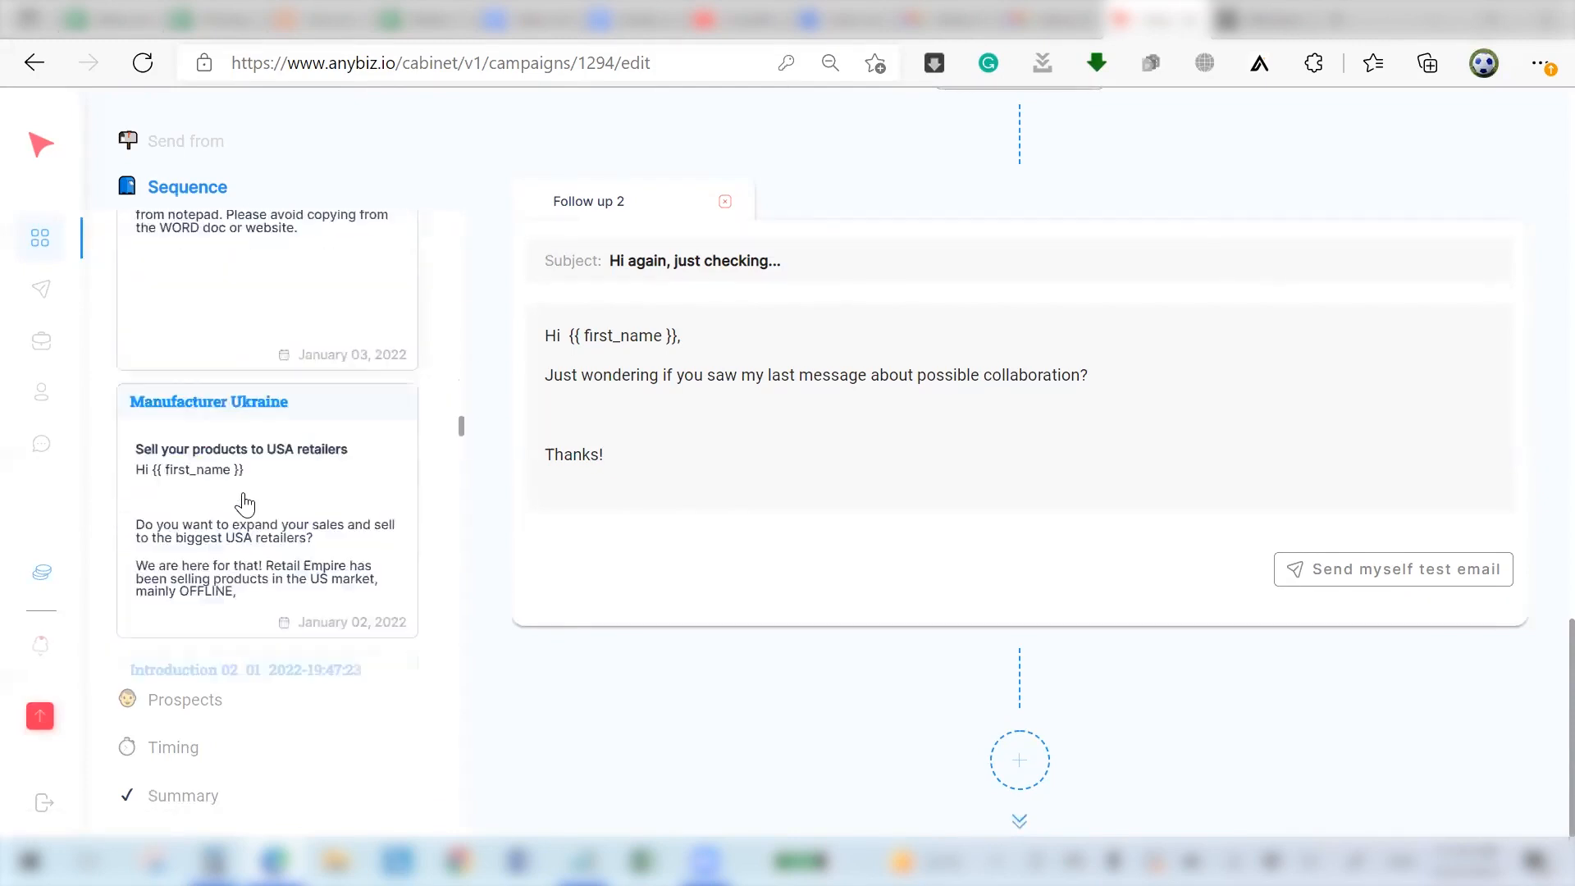
Browse further down the available email templates to the brand introductions from October 2021.
scroll(244, 504, down, 10)
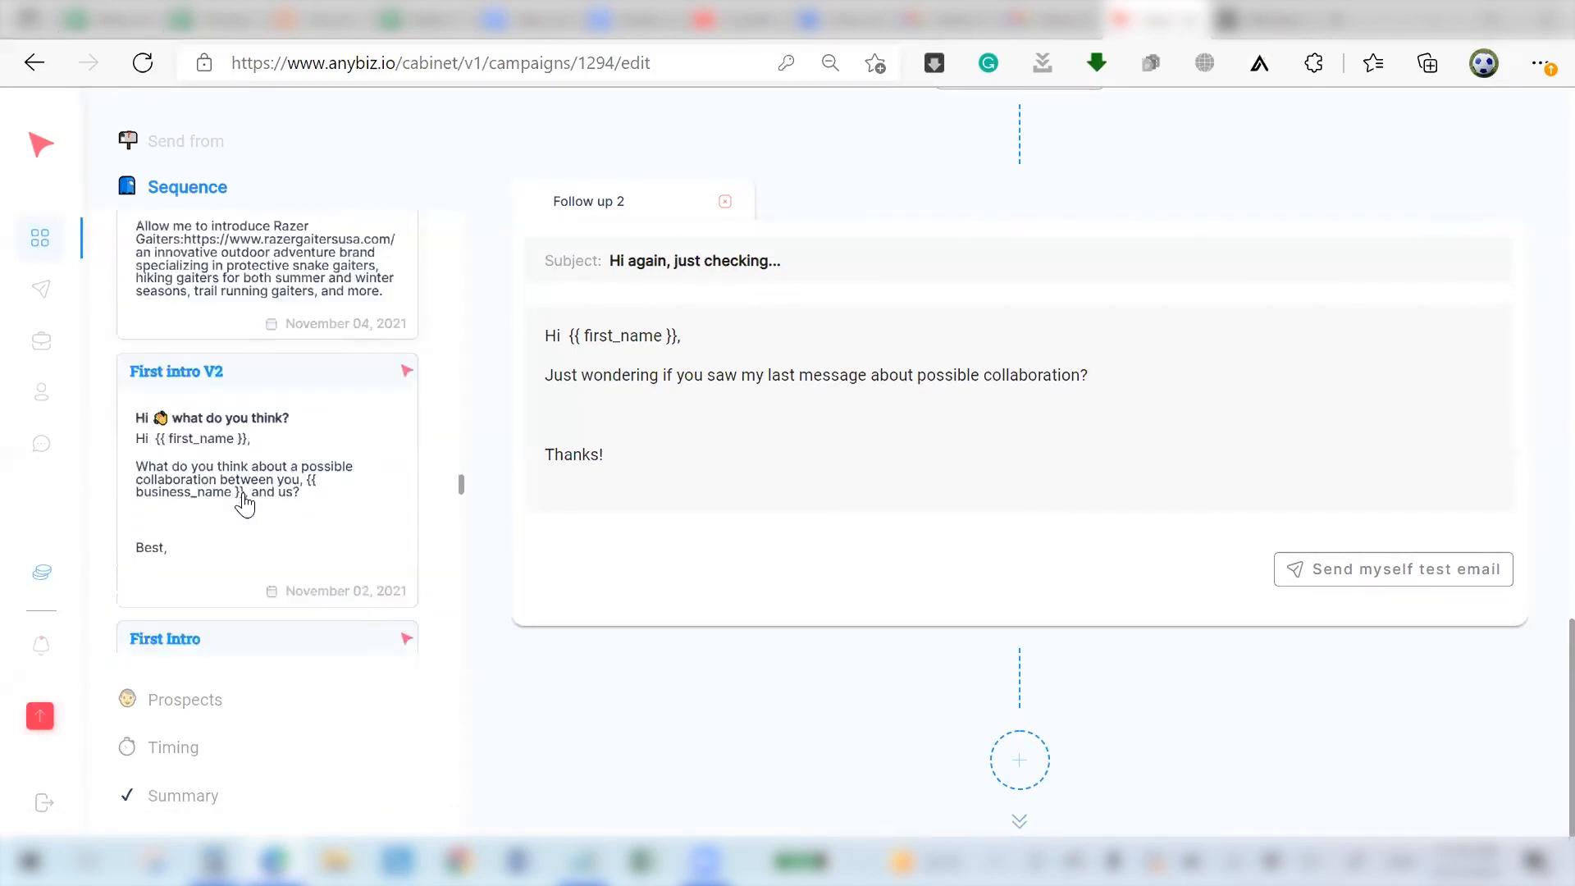
scroll(245, 503, down, 5)
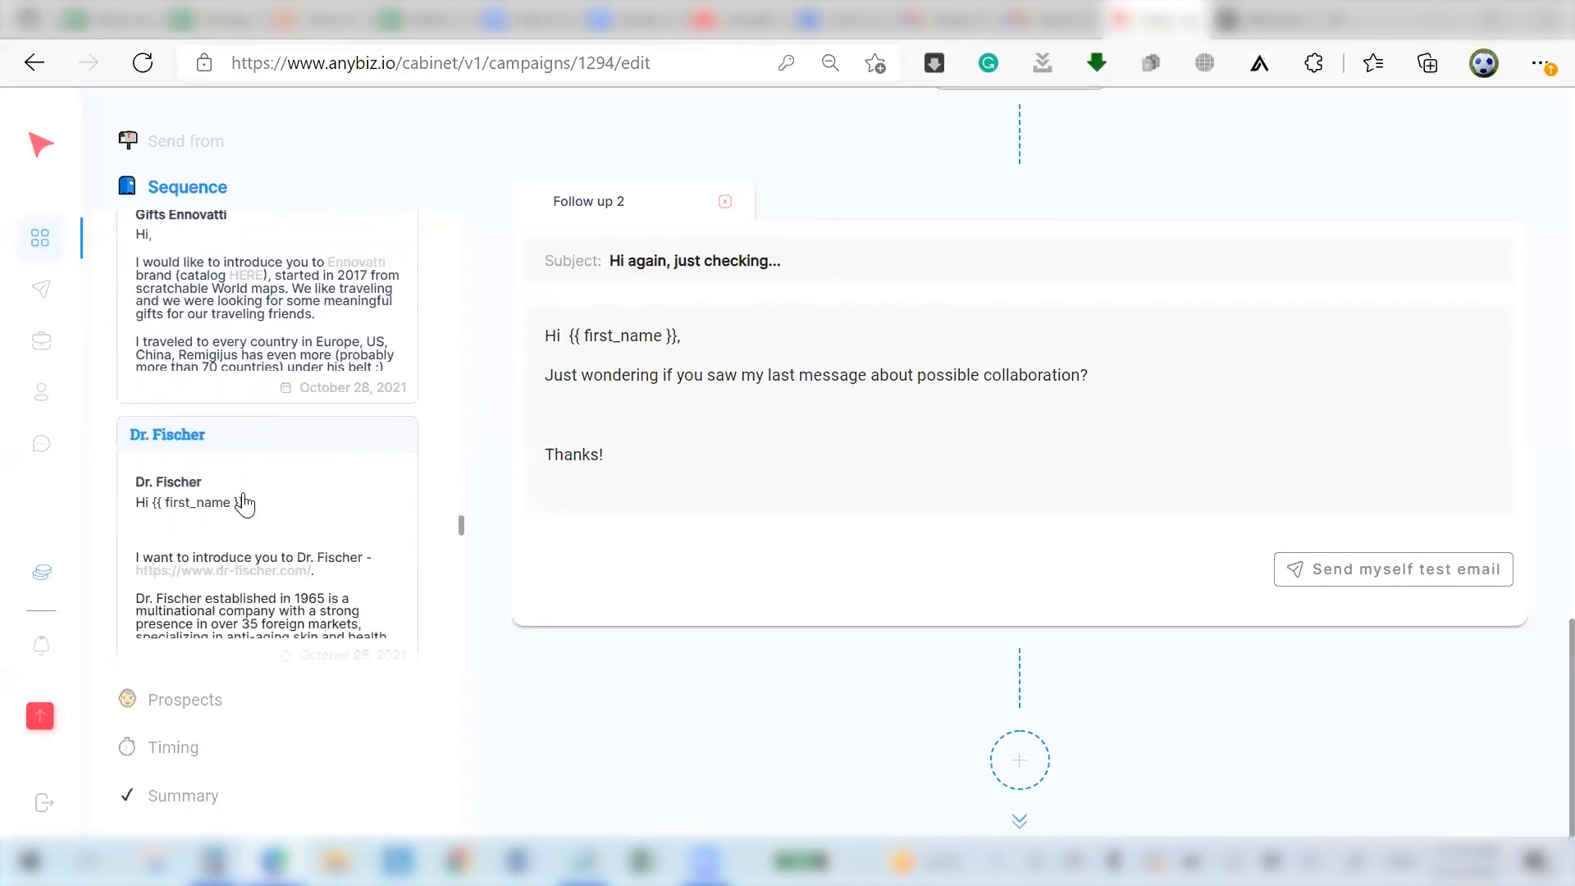
scroll(245, 504, down, 8)
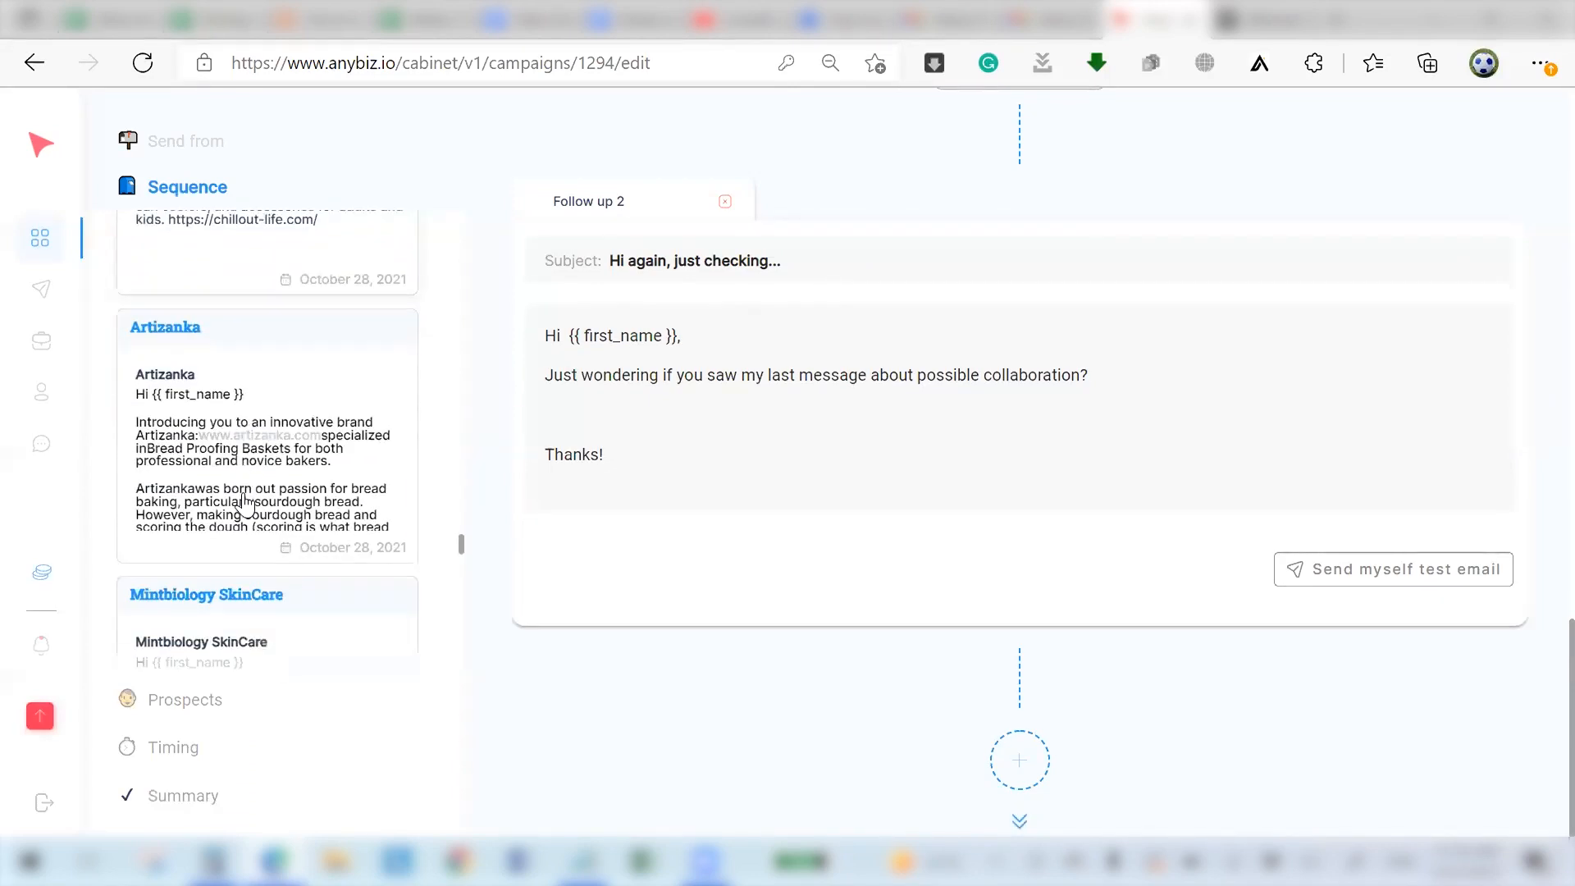
Open the campaign's prospects and look through the prospect lists available for adding to it.
click(205, 719)
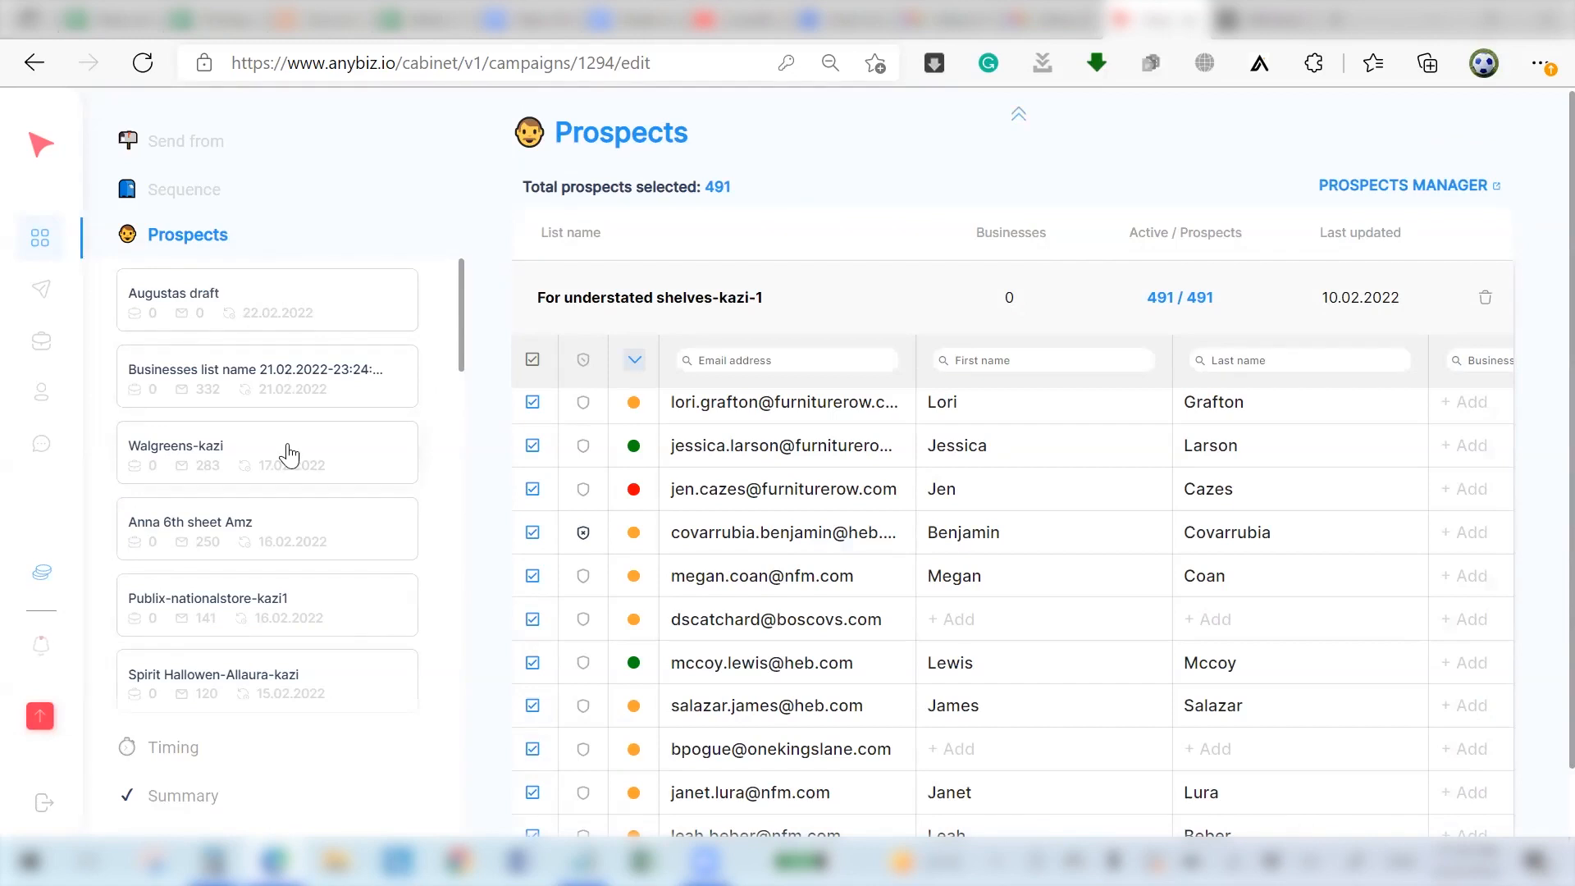
scroll(288, 455, down, 5)
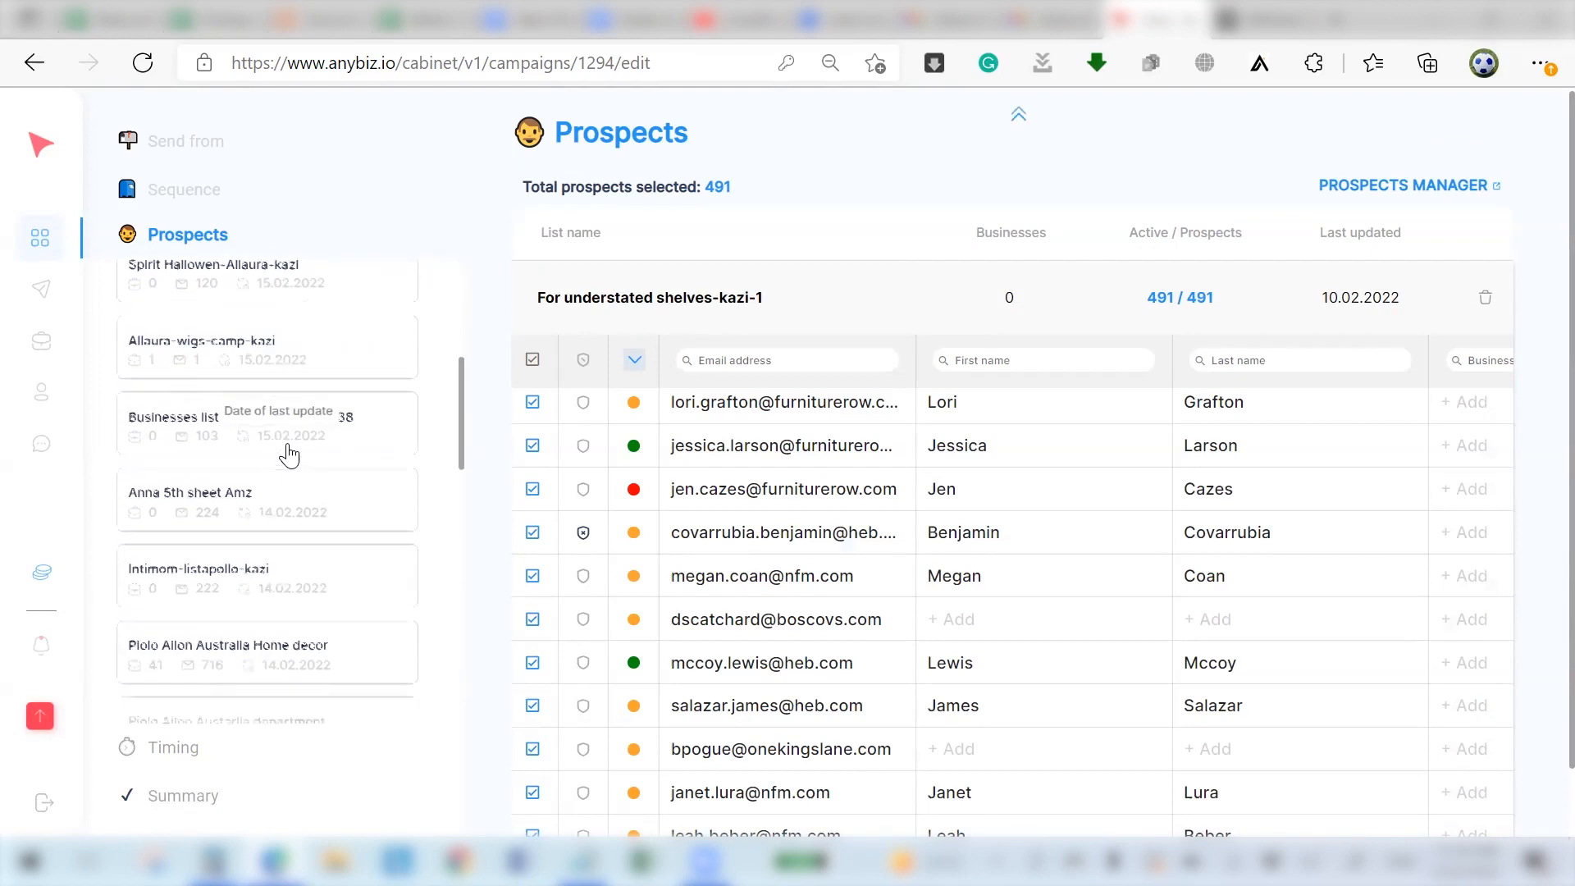
scroll(289, 455, down, 5)
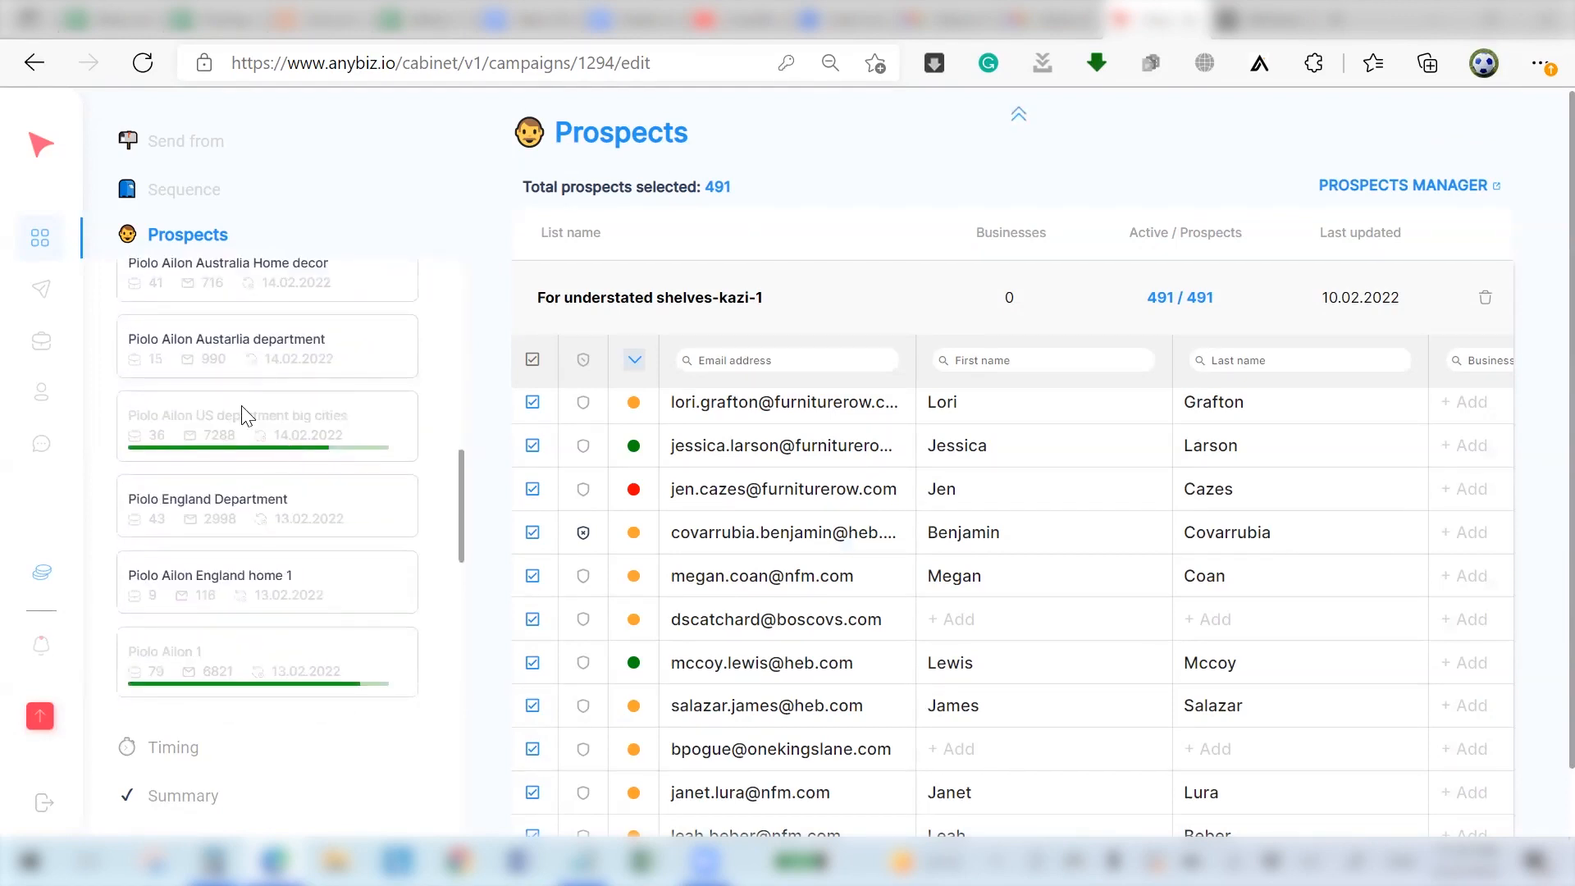
scroll(246, 422, down, 1)
scroll(287, 533, down, 3)
scroll(287, 537, down, 6)
scroll(286, 404, down, 4)
scroll(278, 257, down, 2)
scroll(325, 425, down, 8)
scroll(322, 292, down, 4)
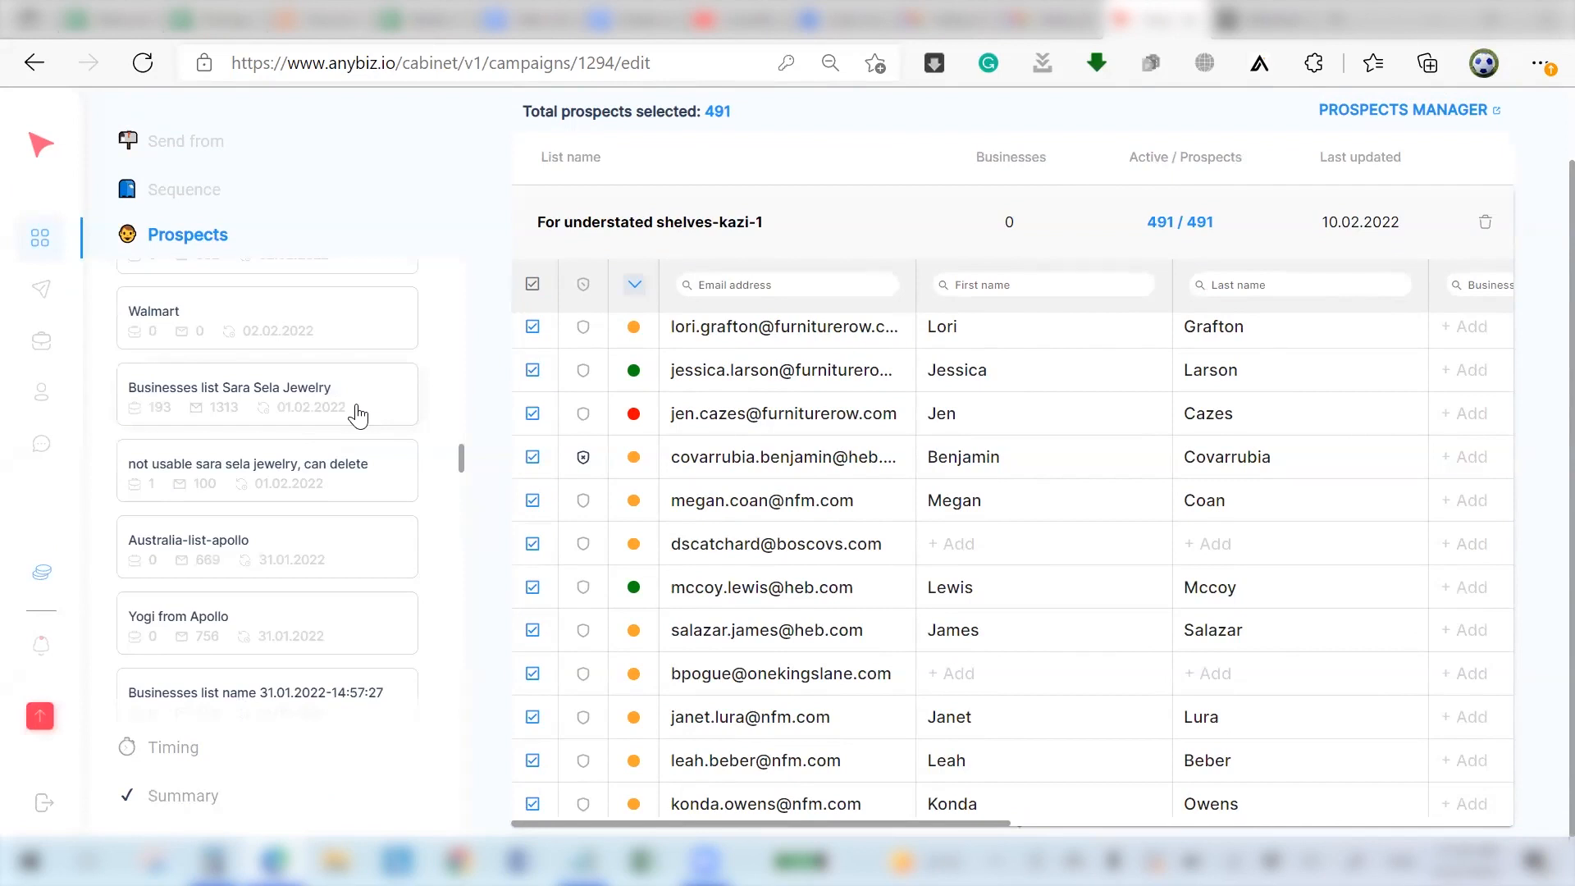
scroll(355, 414, down, 8)
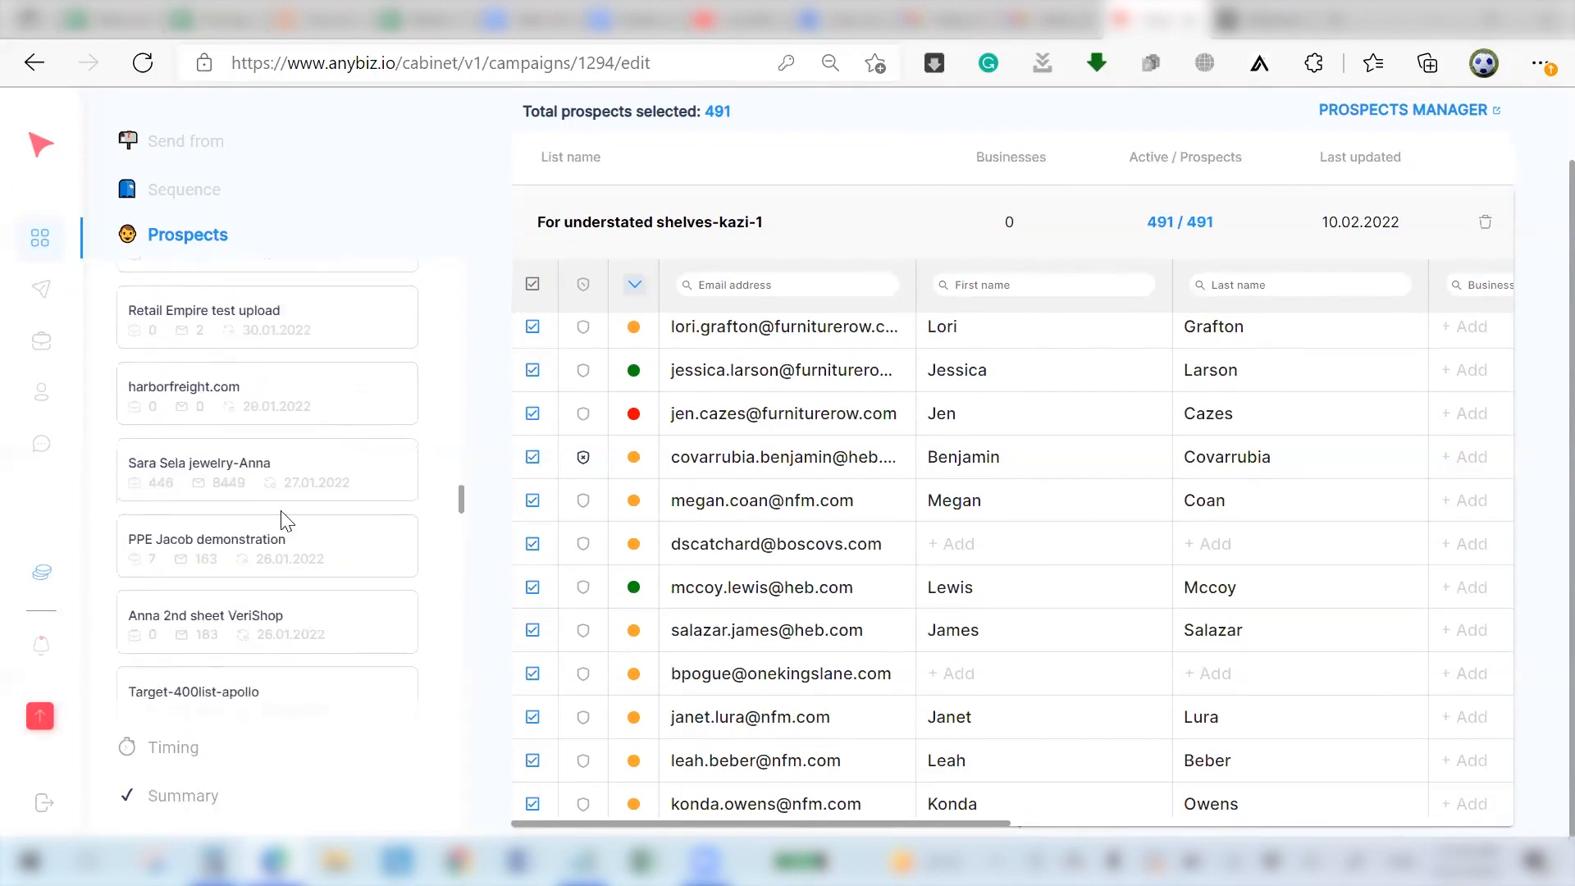
scroll(714, 460, down, 3)
scroll(712, 534, up, 3)
Filter the For understated shelves-kazi-1 prospects to Valid email addresses and look through the filtered contacts.
click(635, 287)
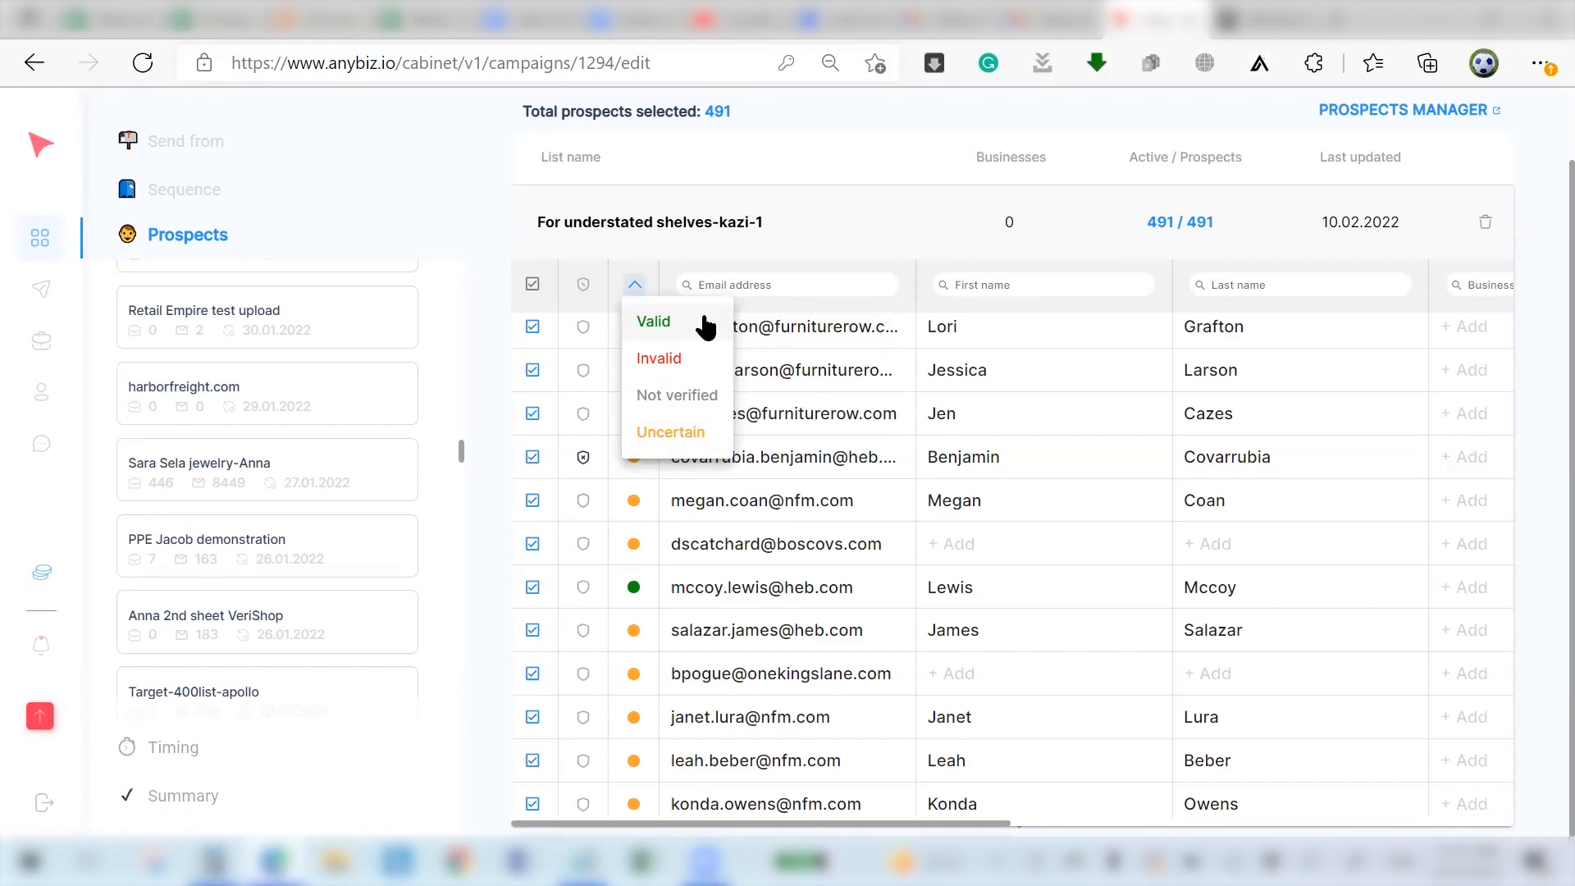
click(653, 321)
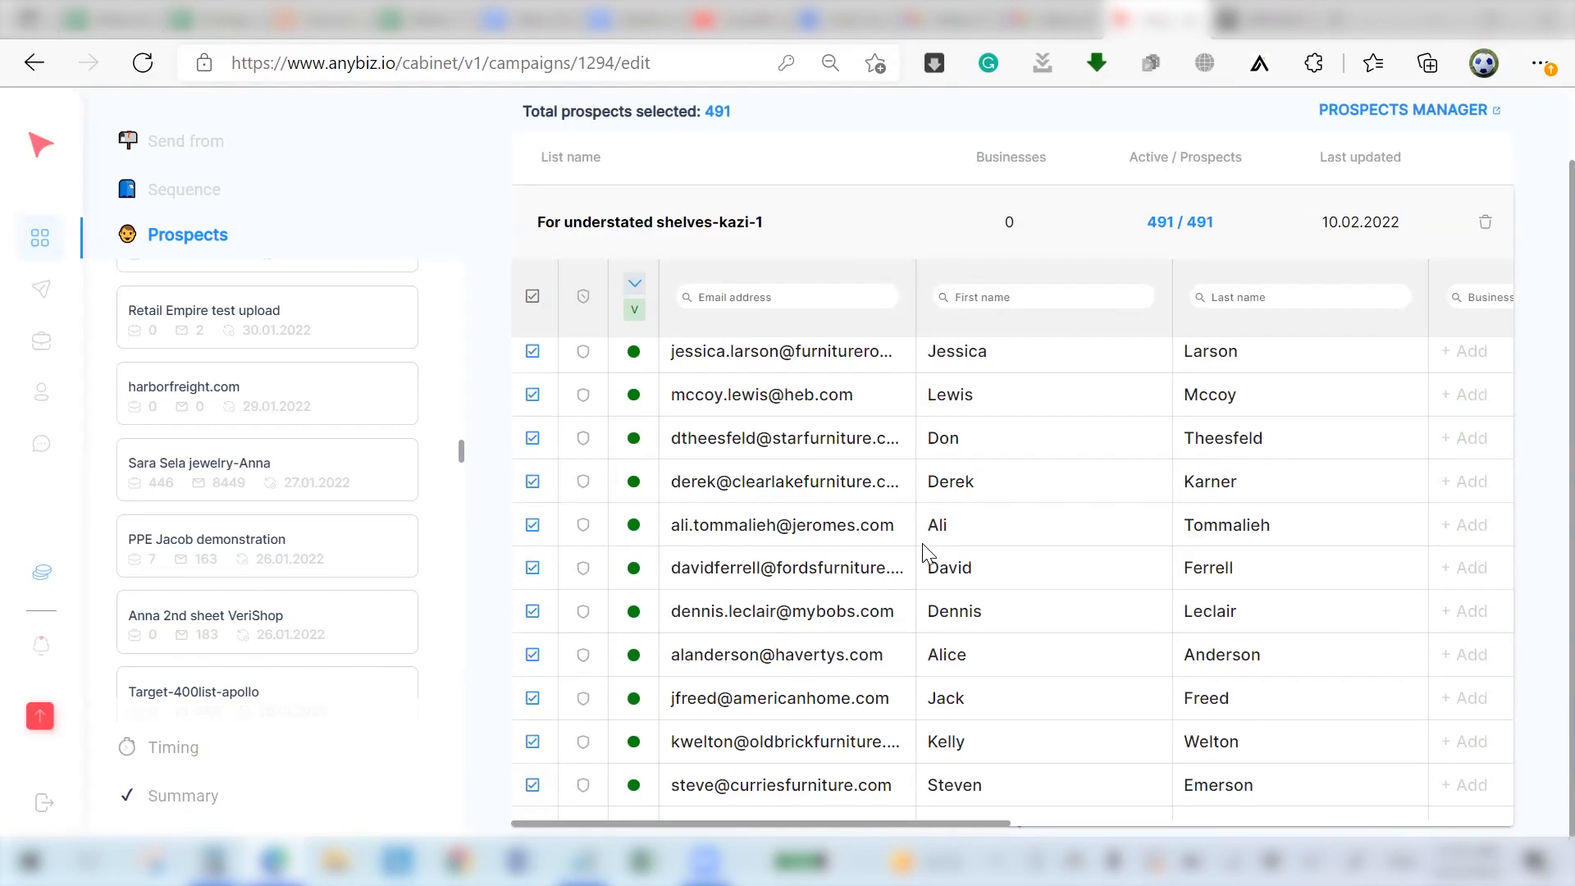
scroll(924, 552, down, 4)
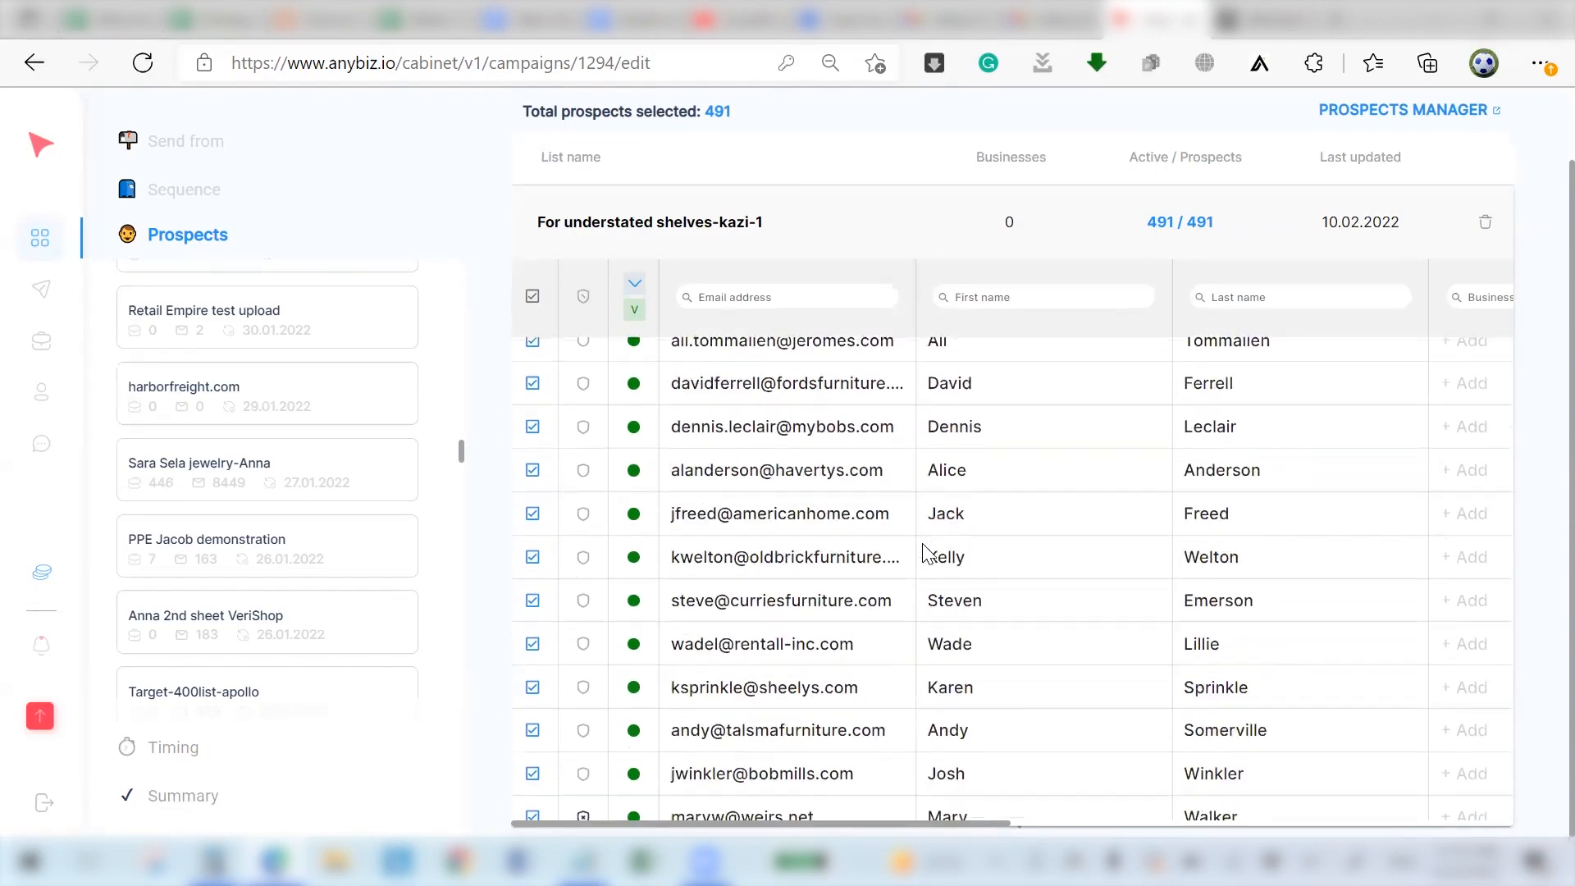
scroll(925, 552, down, 9)
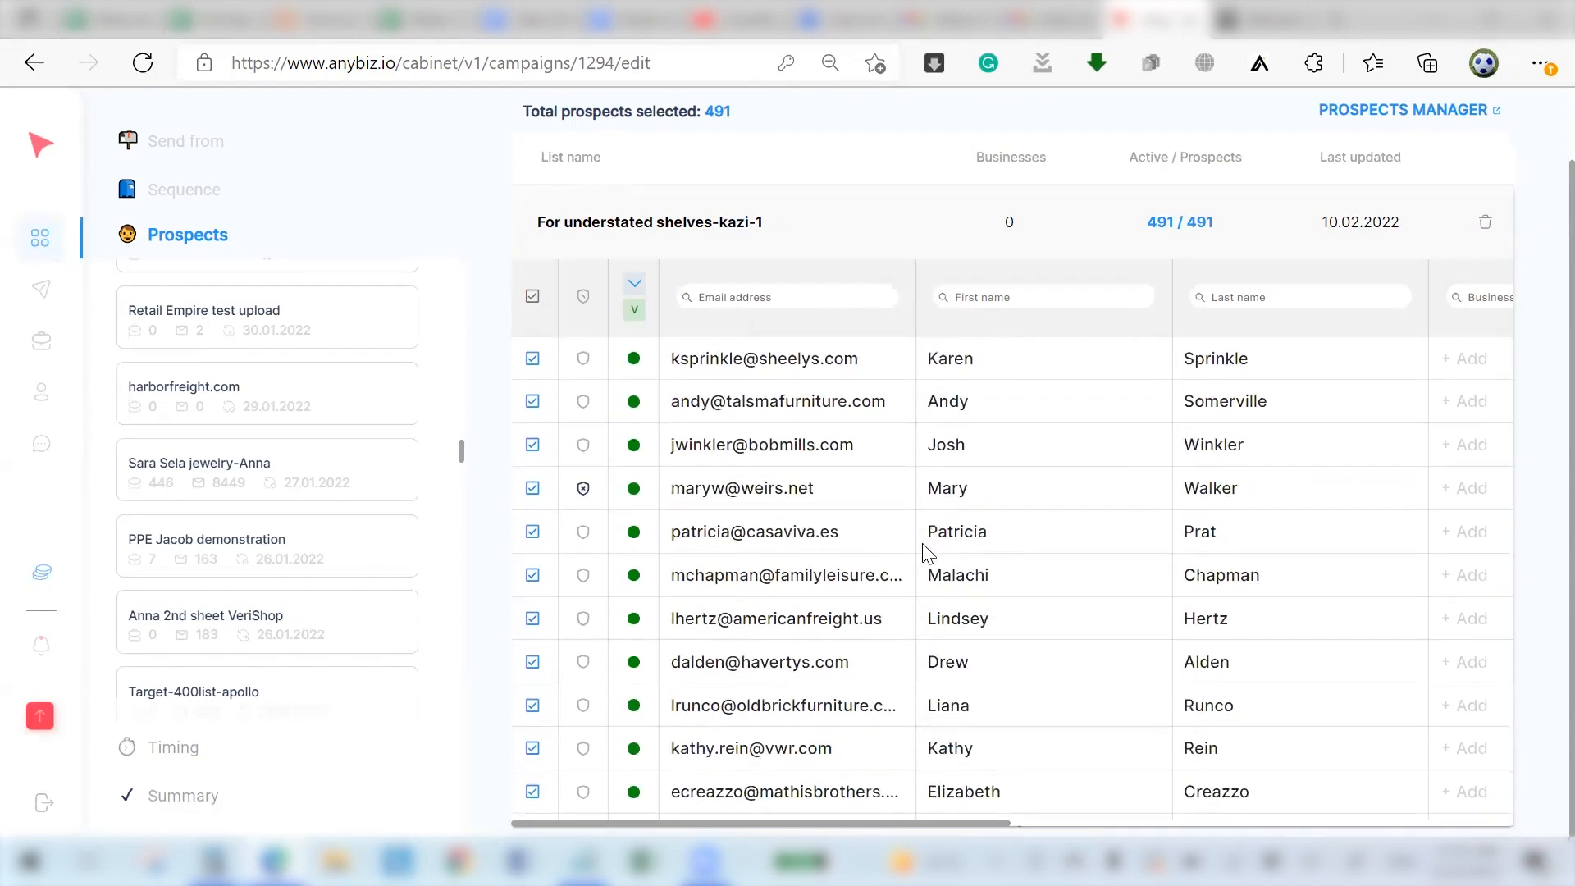
scroll(927, 550, down, 8)
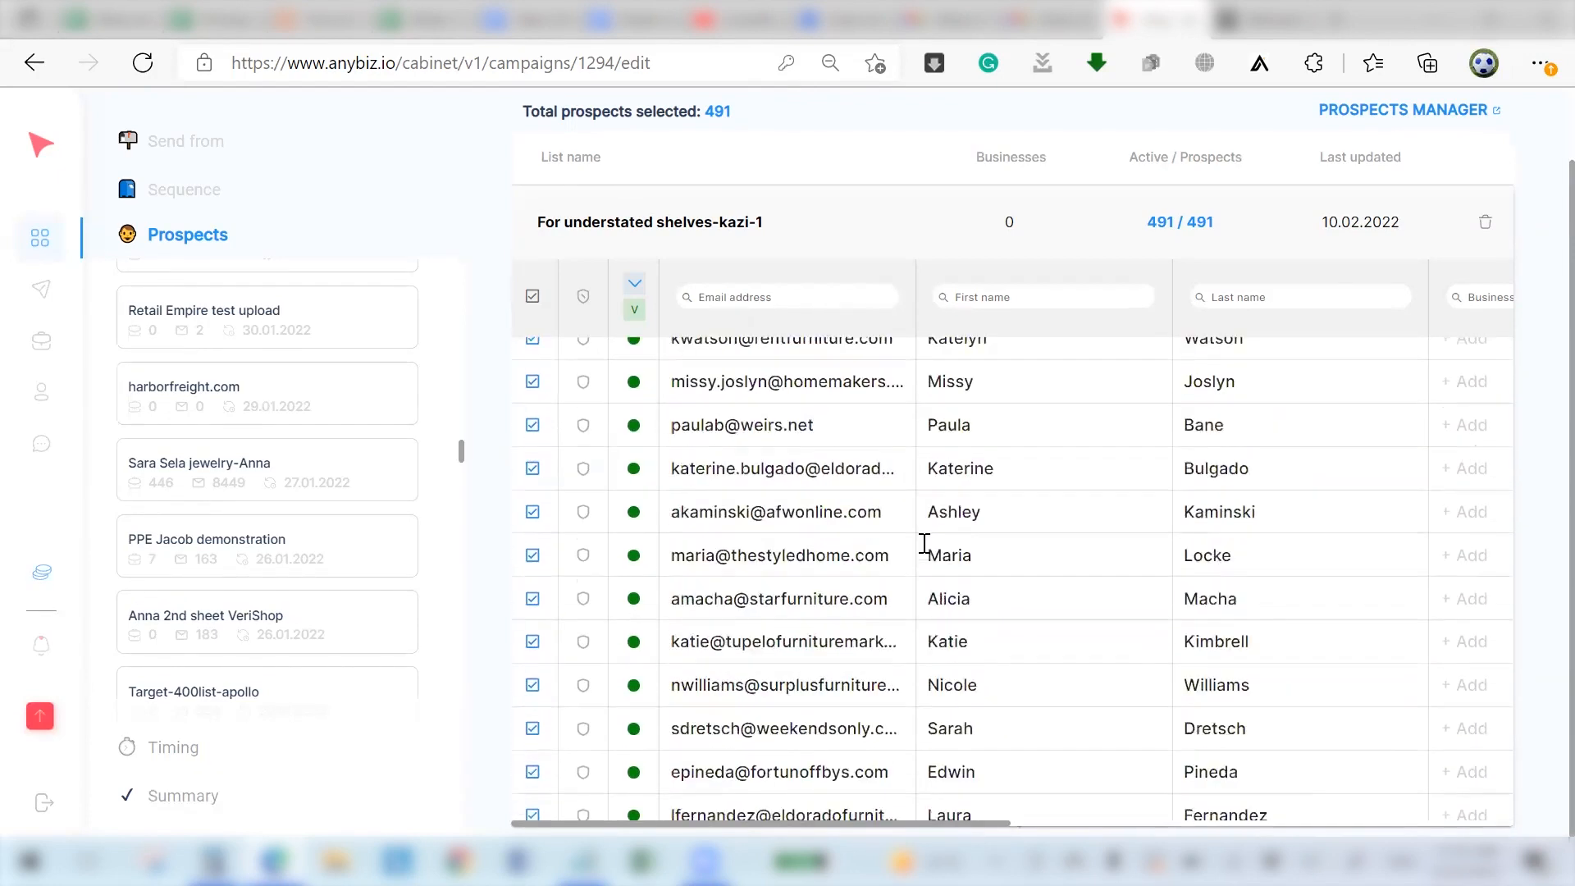
Review the roles and remaining detail columns of the filtered prospects.
scroll(1048, 541, right, 10)
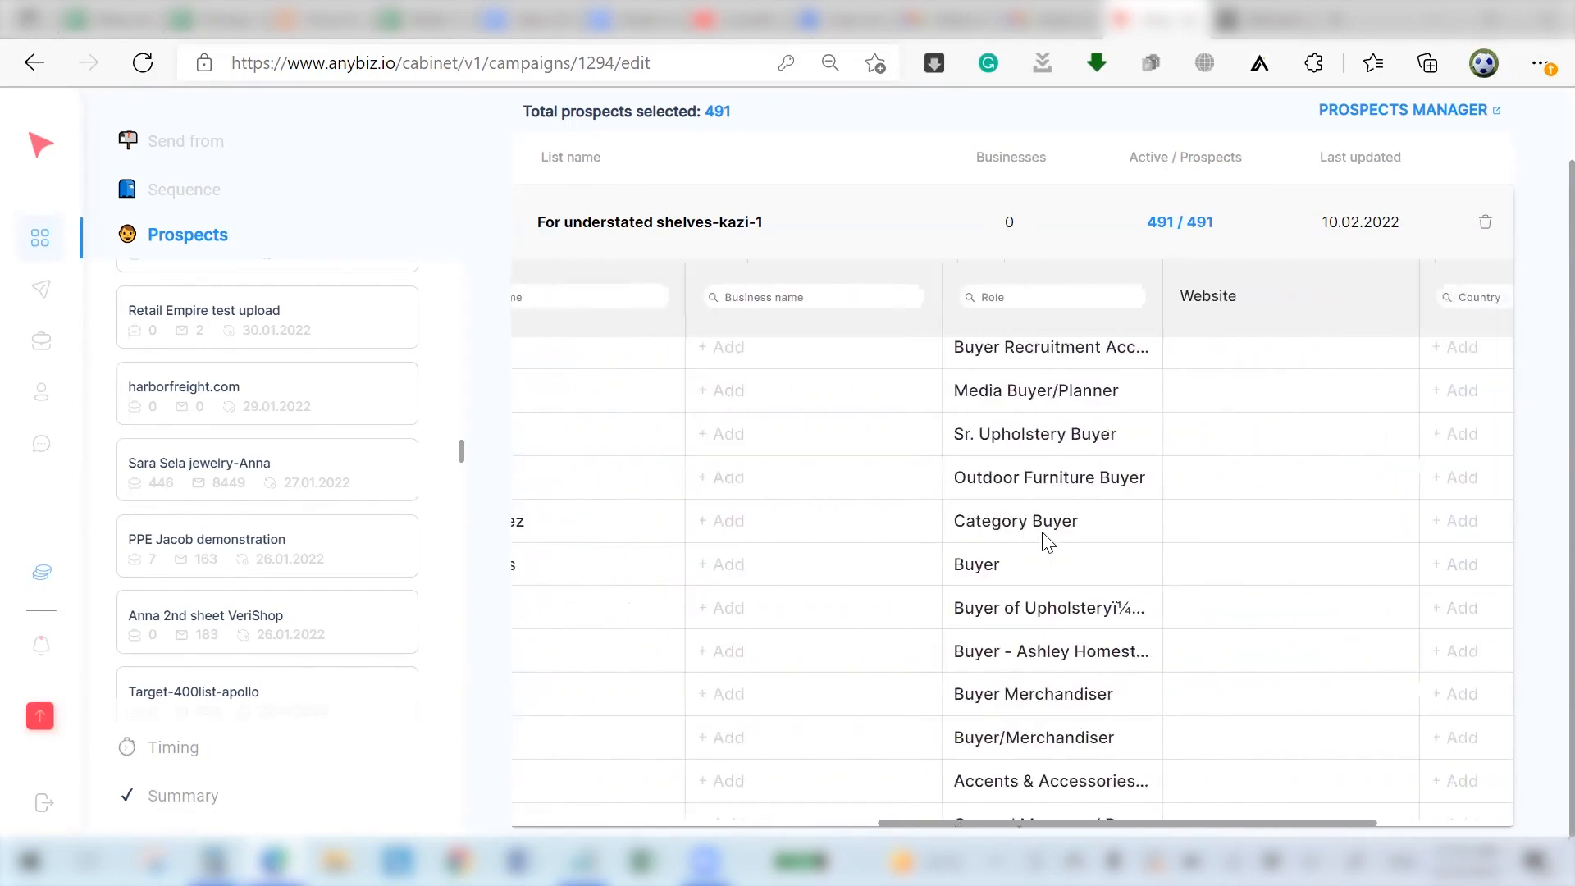
scroll(1047, 541, down, 14)
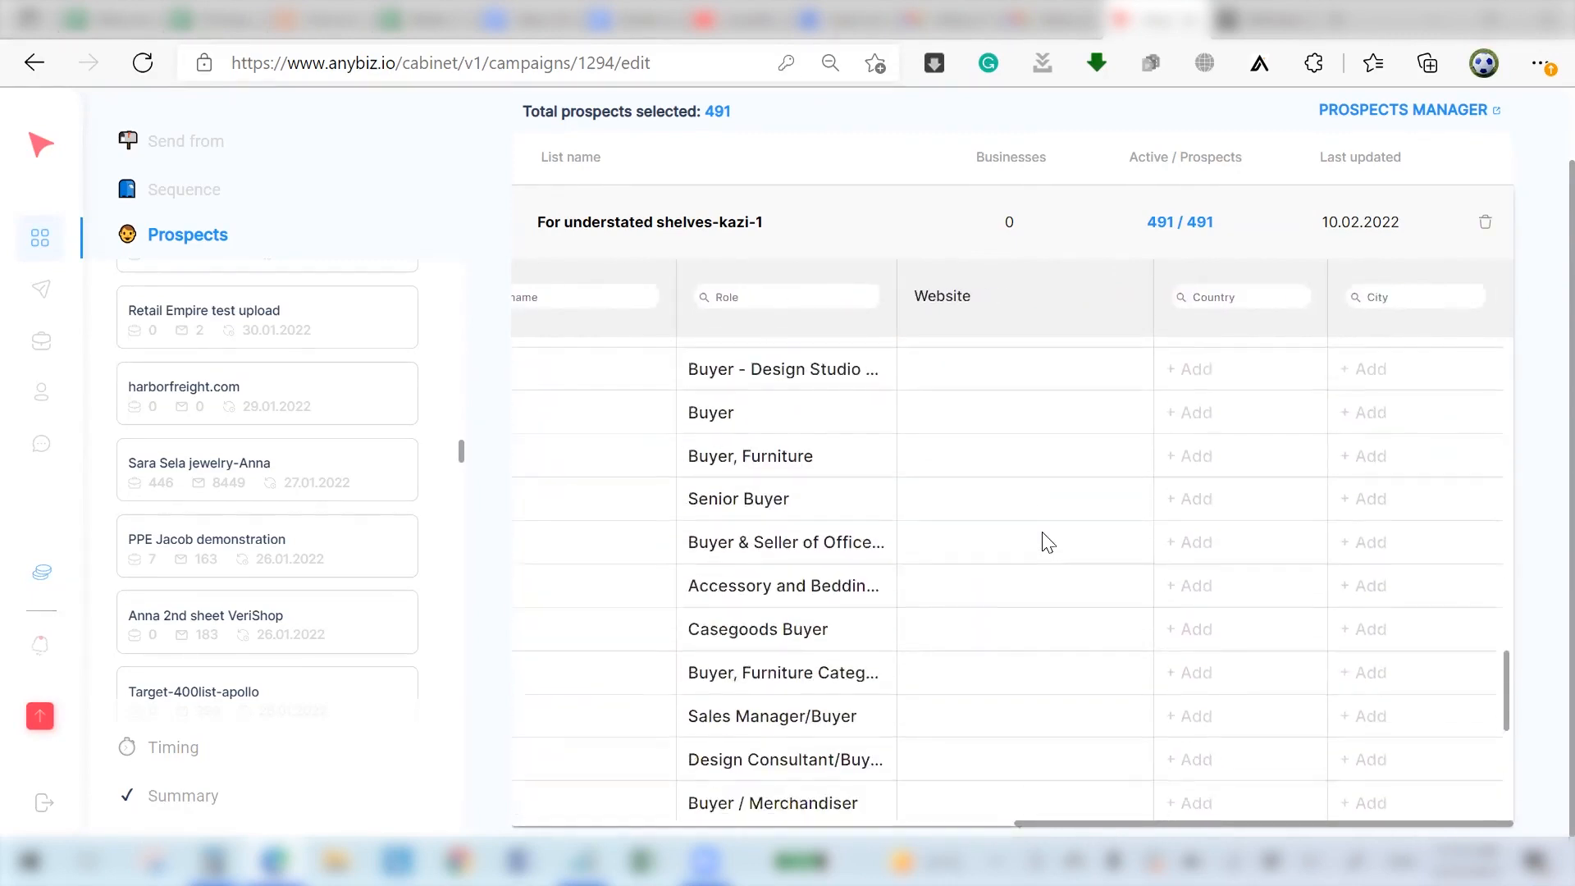
scroll(1048, 541, left, 3)
scroll(1048, 541, left, 8)
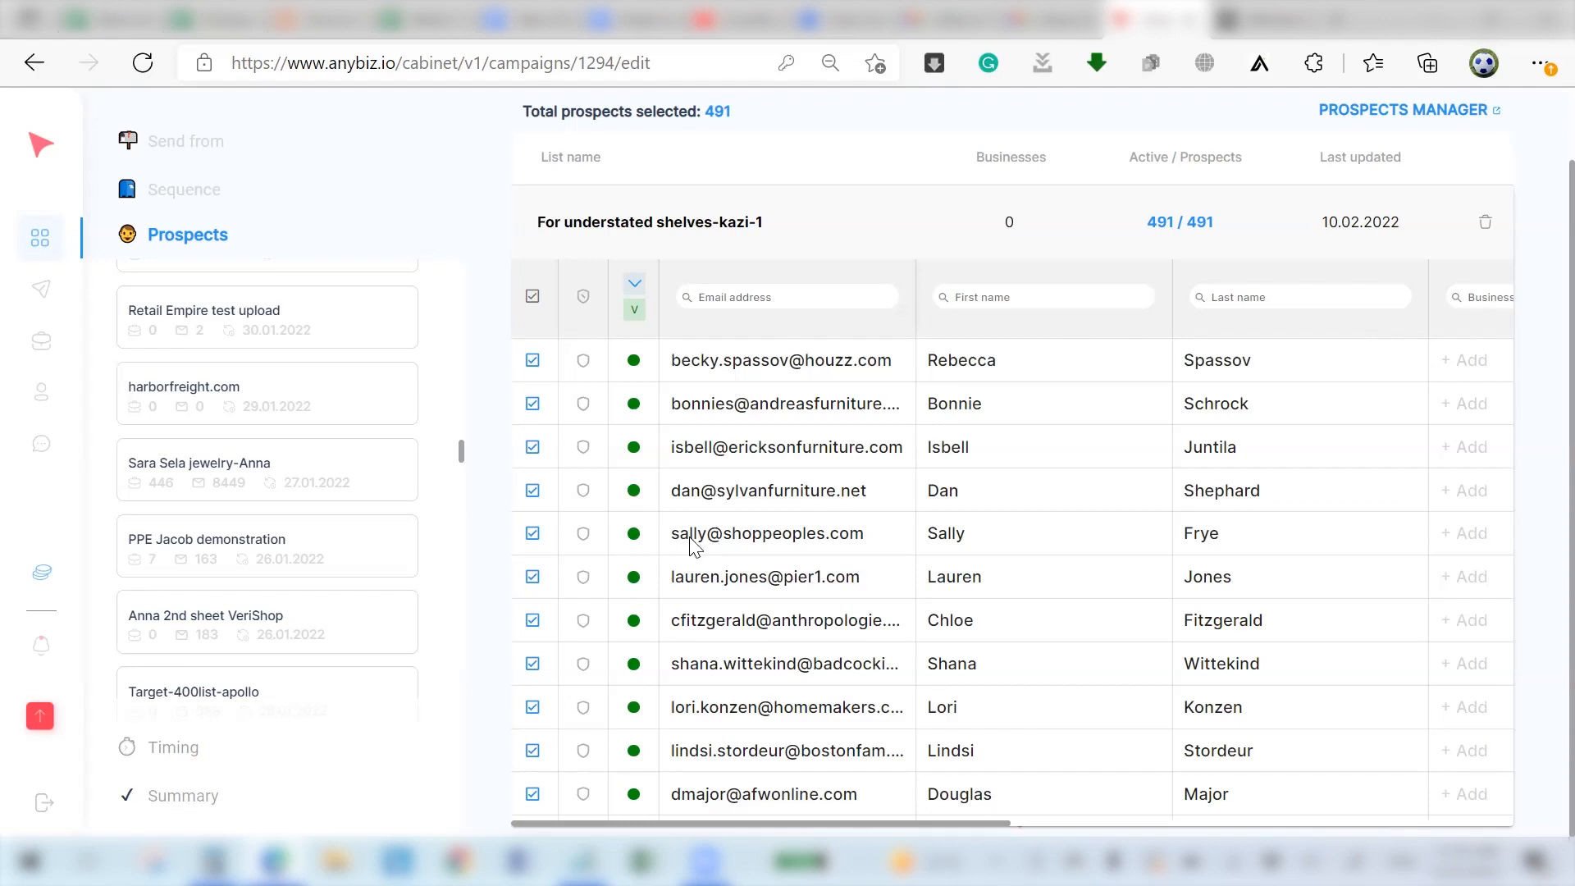
Set the campaign's sending hours to start at 1 am on Wednesday, 8 am on Thursday and 9 am on Friday.
click(174, 749)
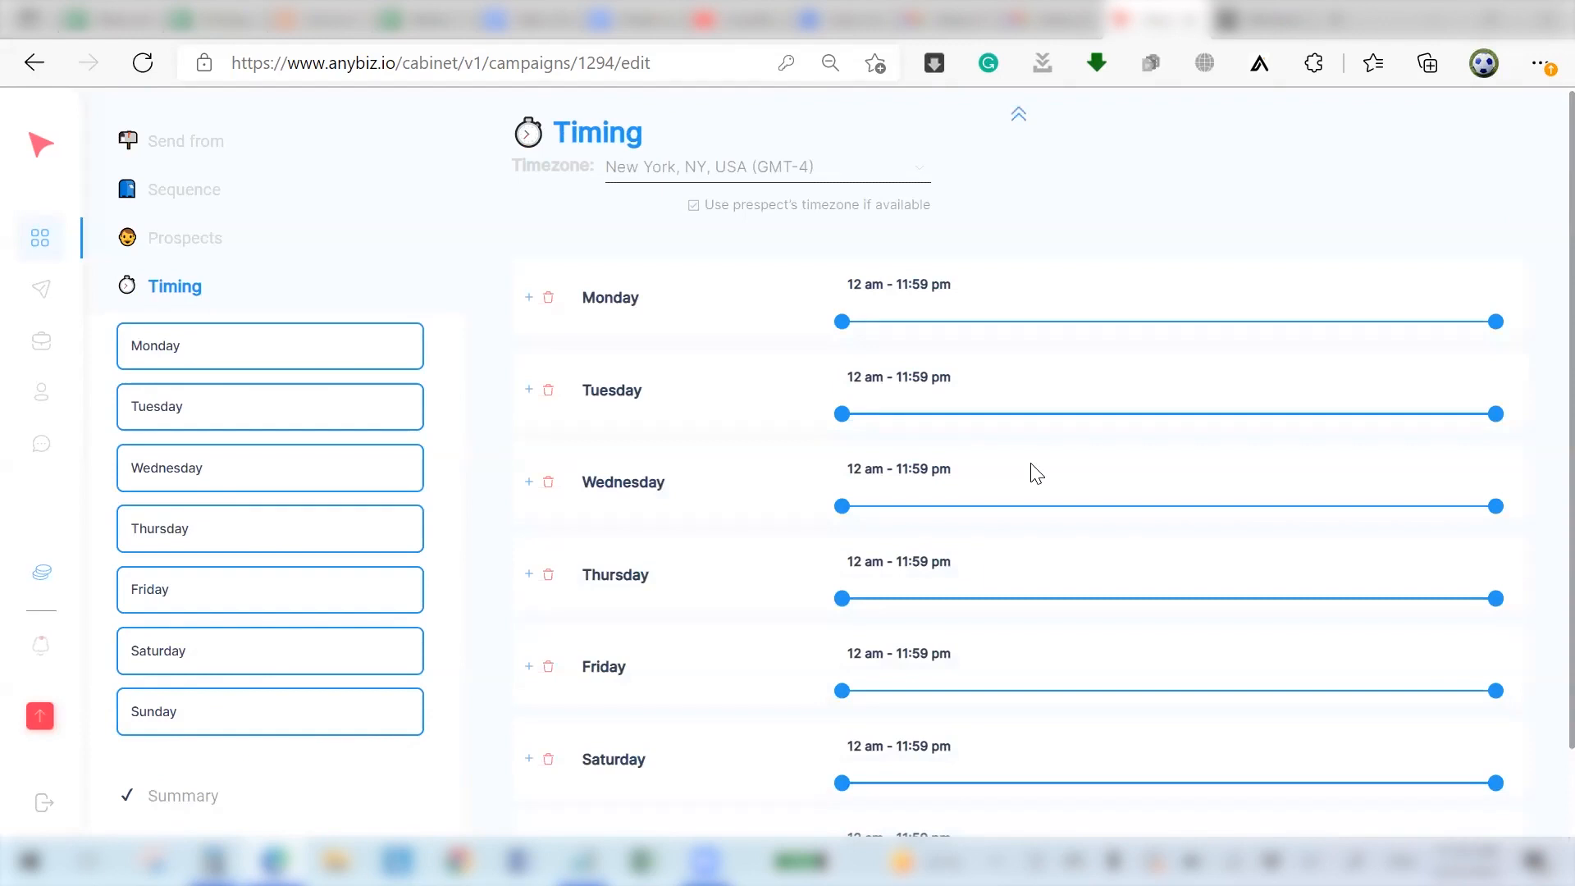
scroll(1036, 474, down, 1)
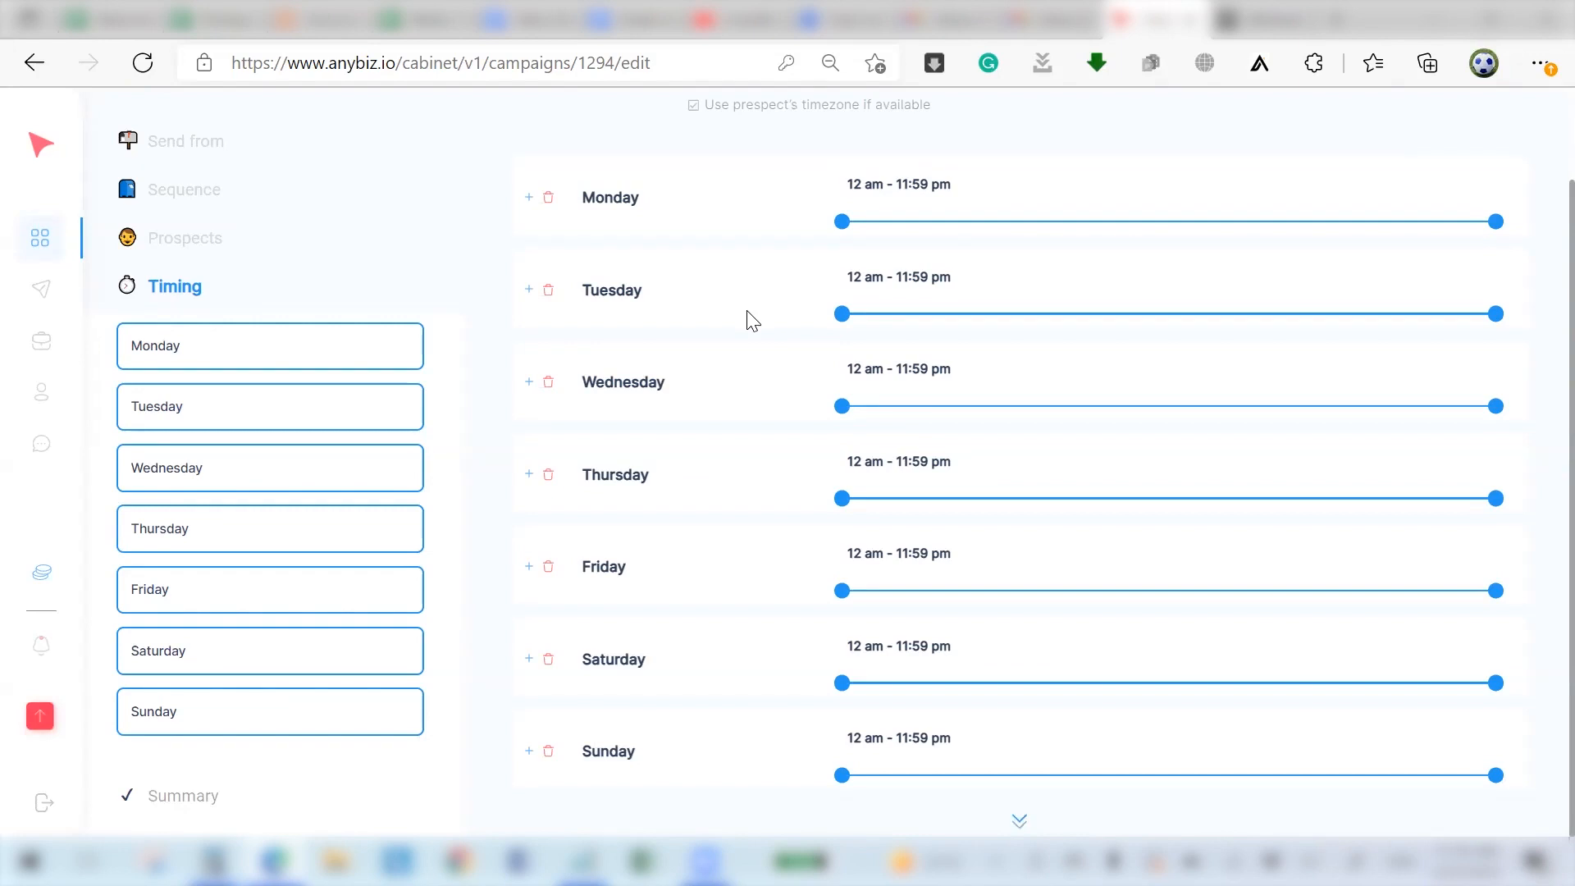
click(938, 407)
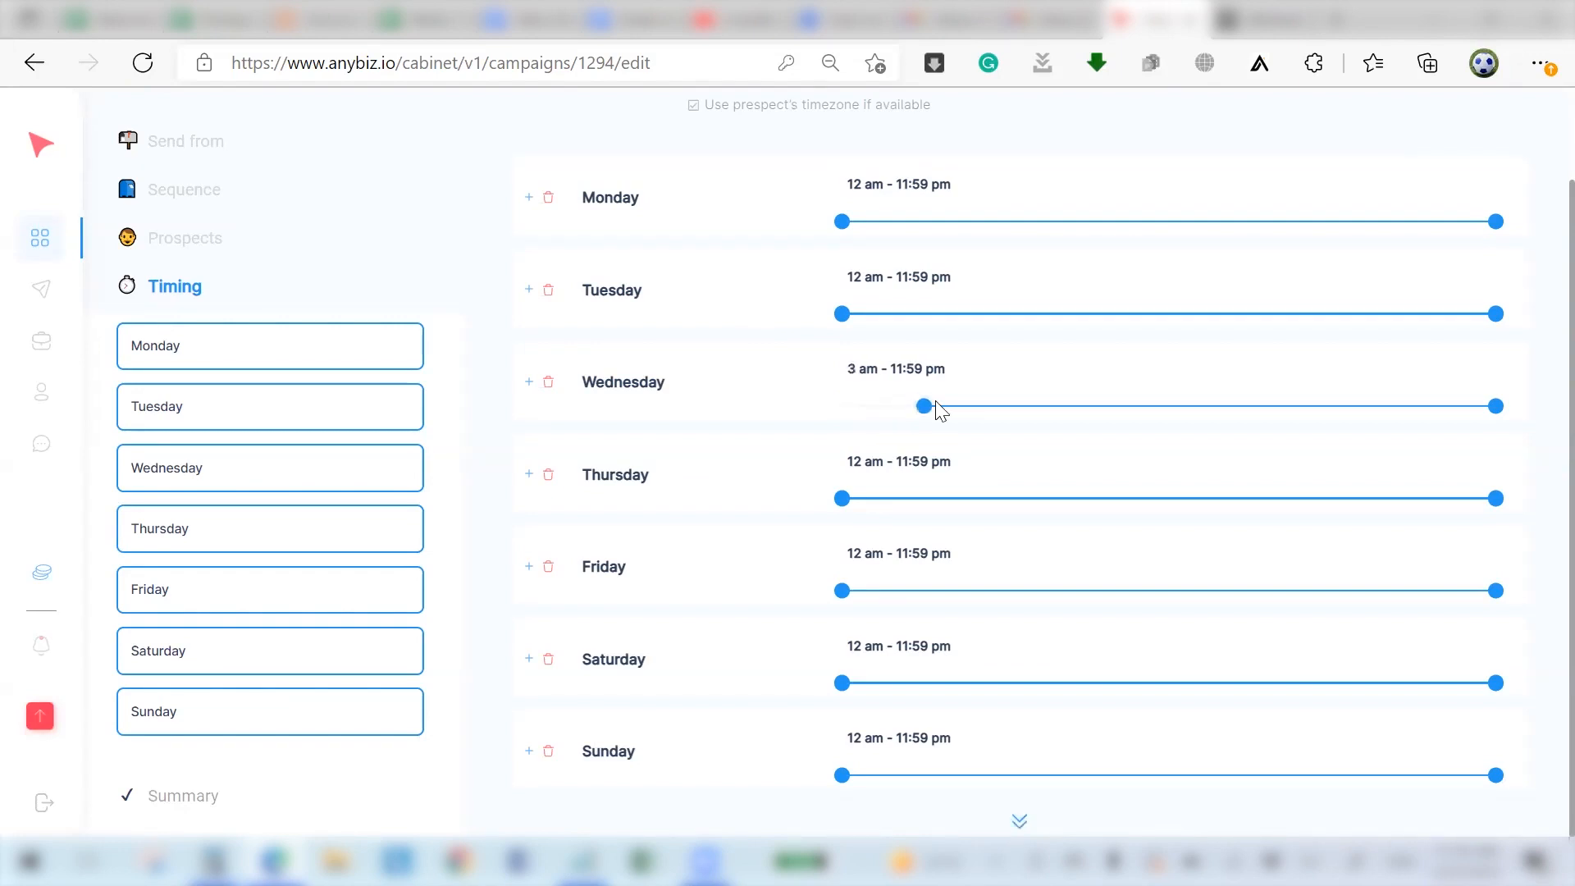
drag(829, 429, 849, 423)
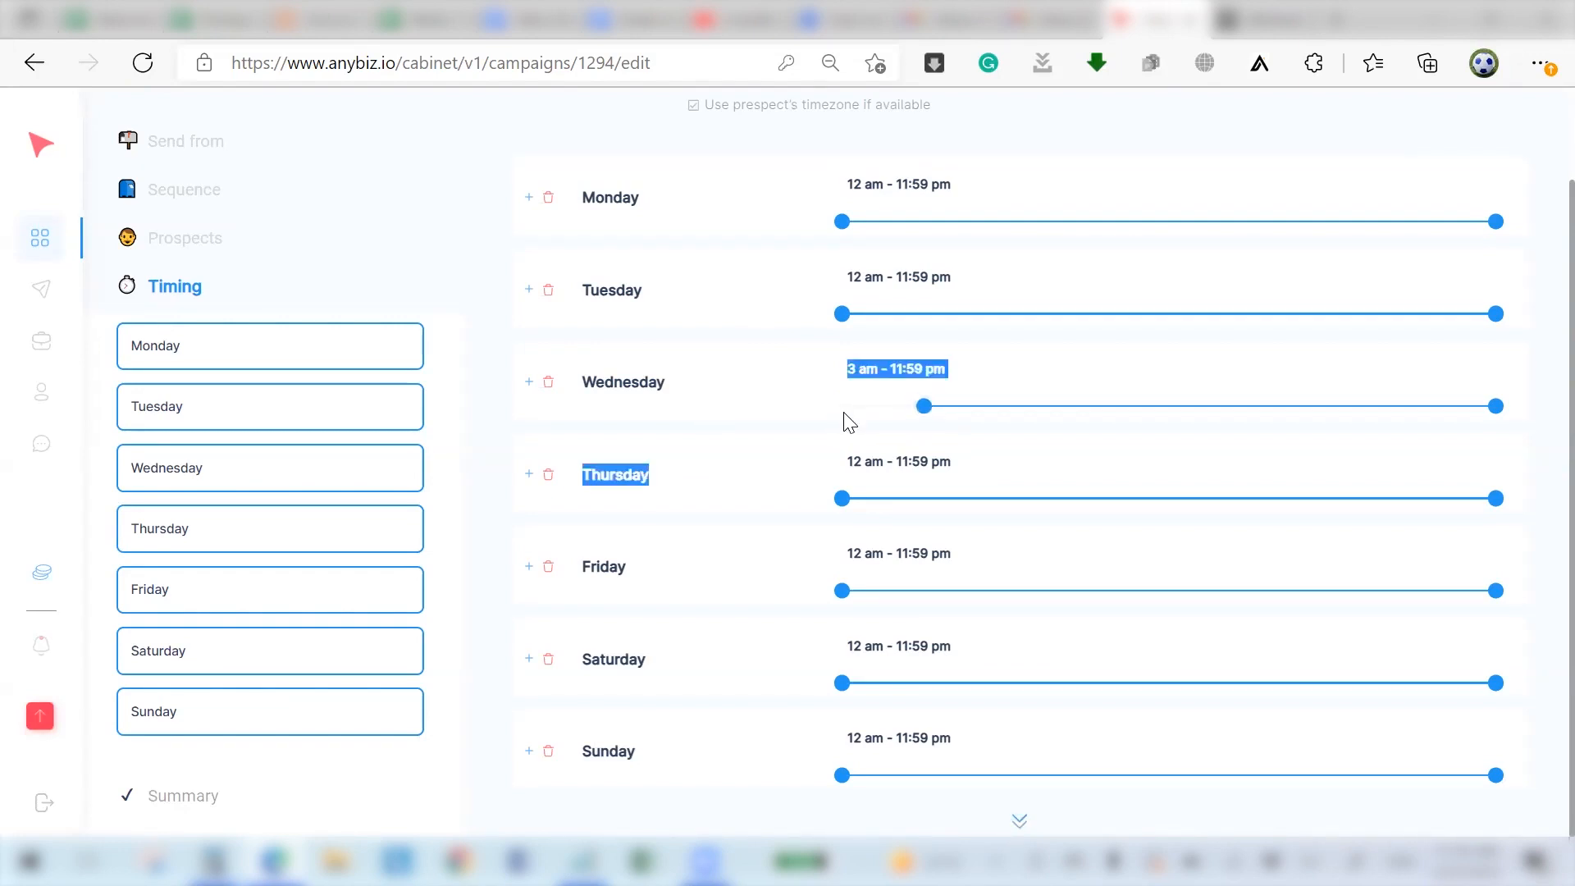
click(1058, 491)
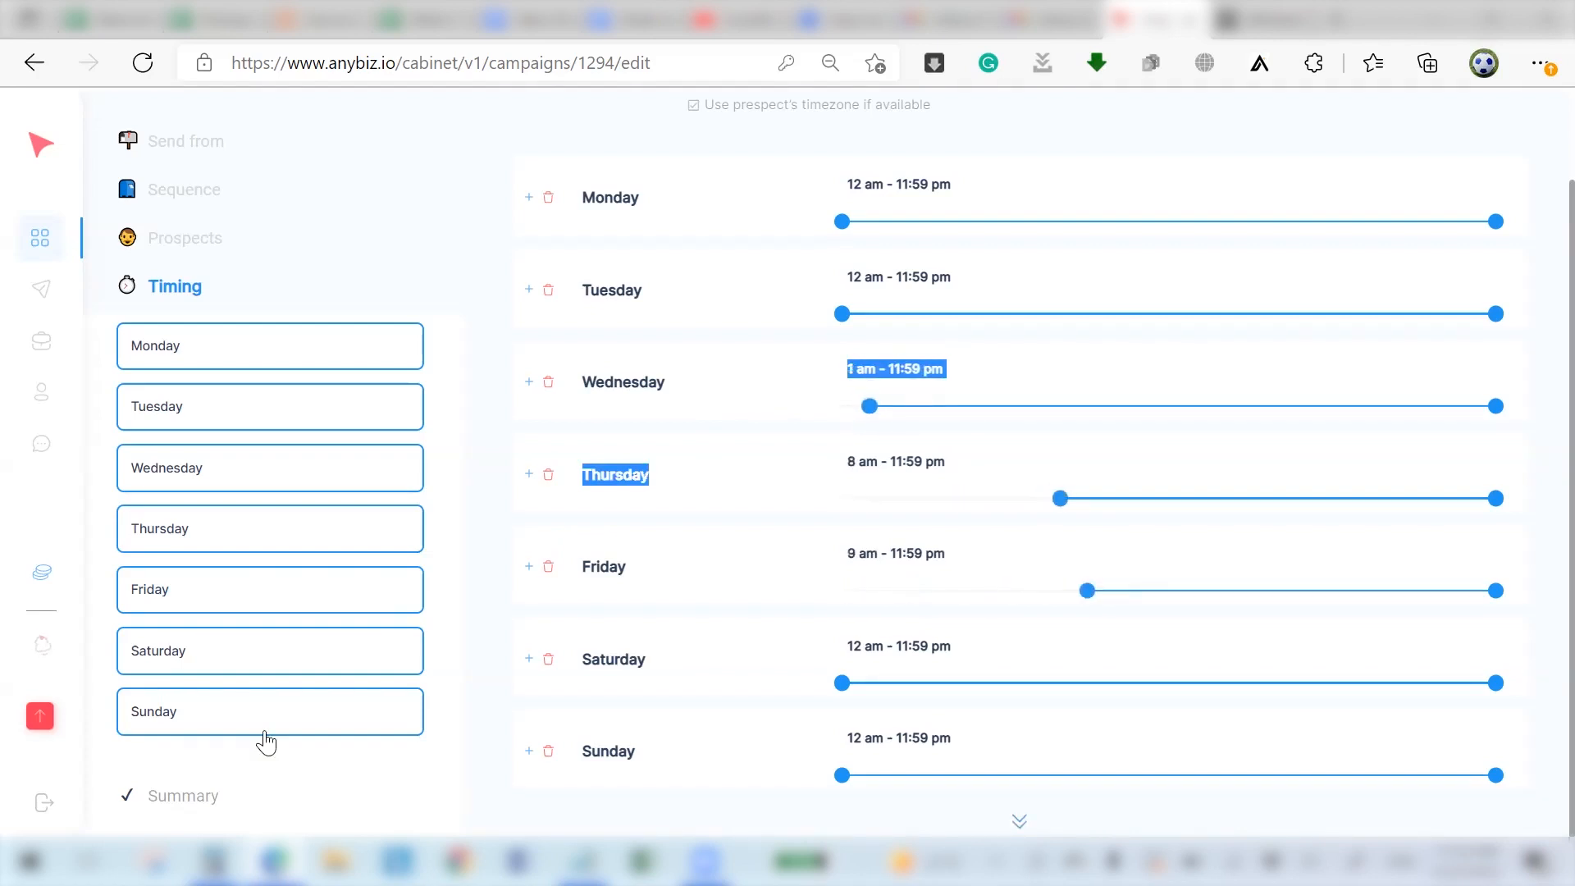
Review the summary of the Understated-furnitures-kazi03 campaign and run the campaign.
click(176, 794)
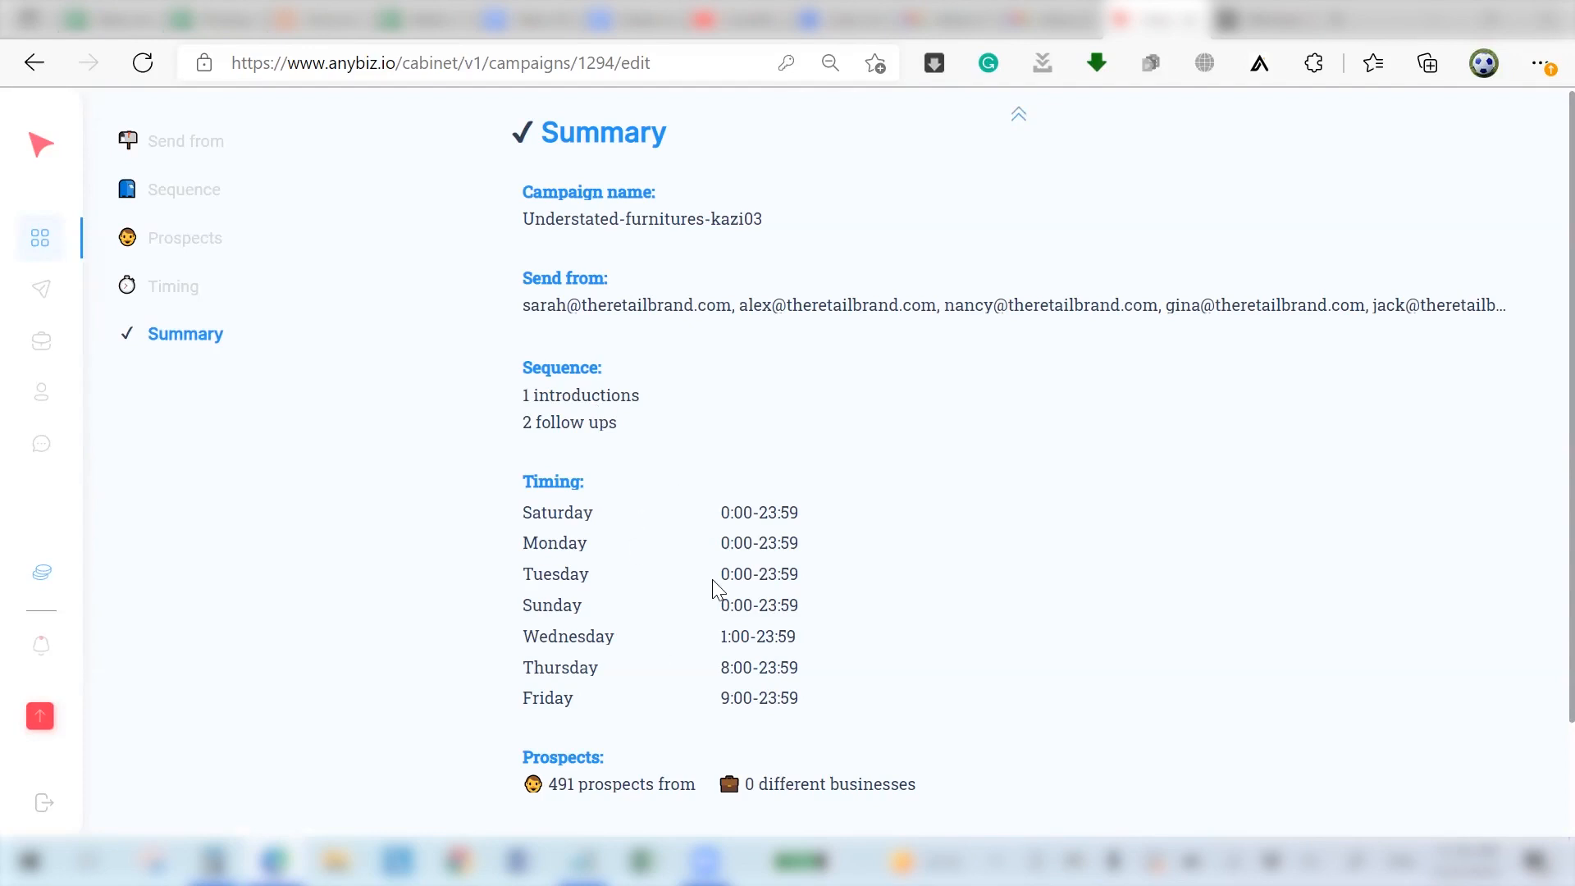
scroll(747, 587, down, 2)
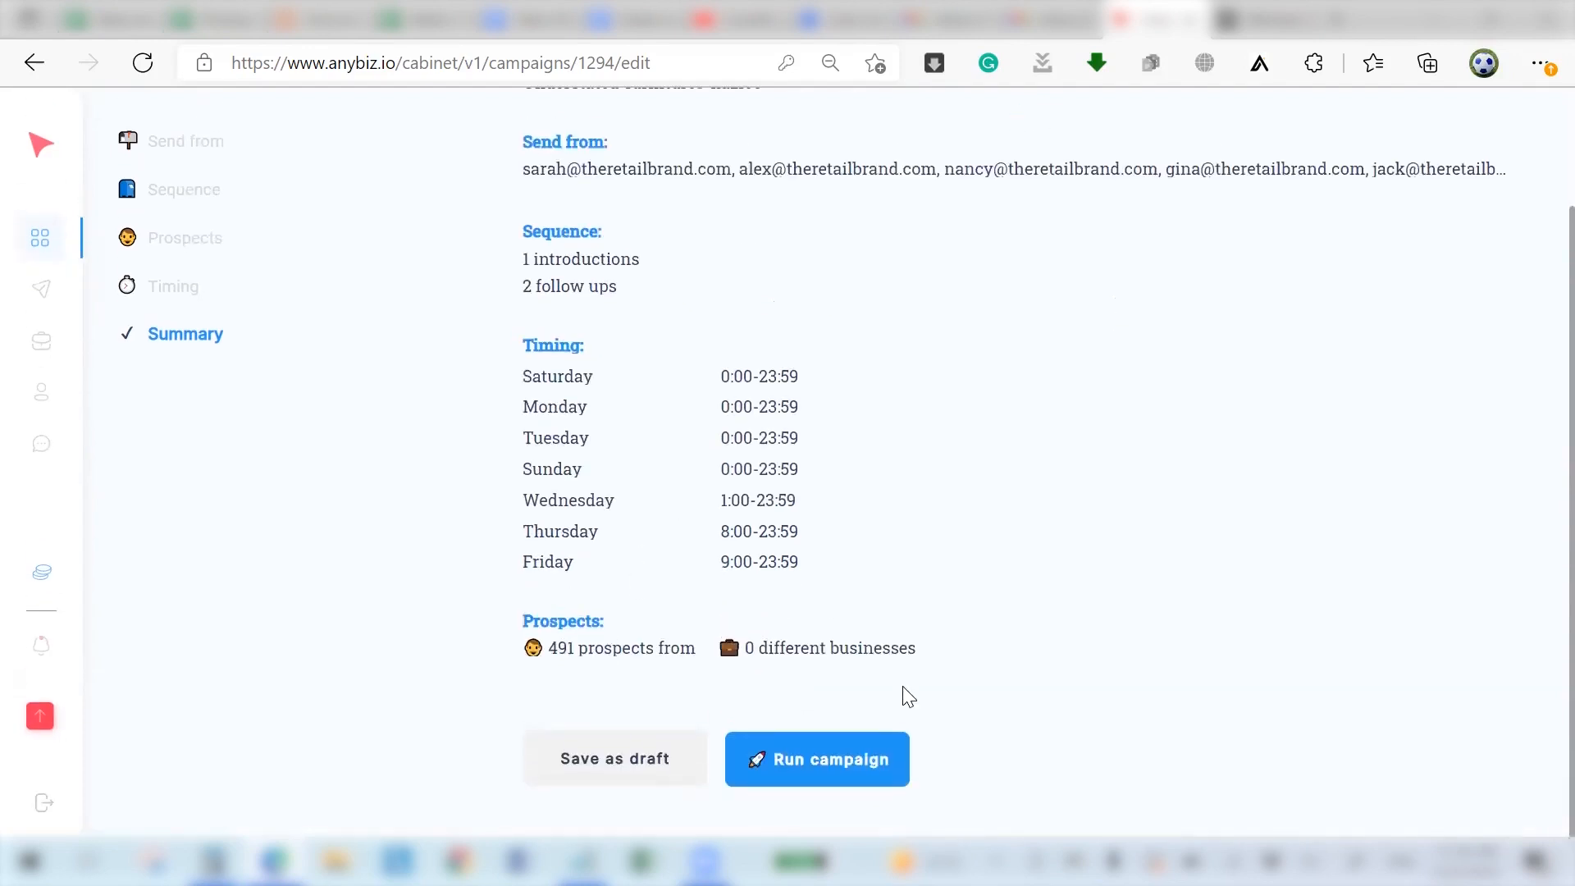
click(840, 747)
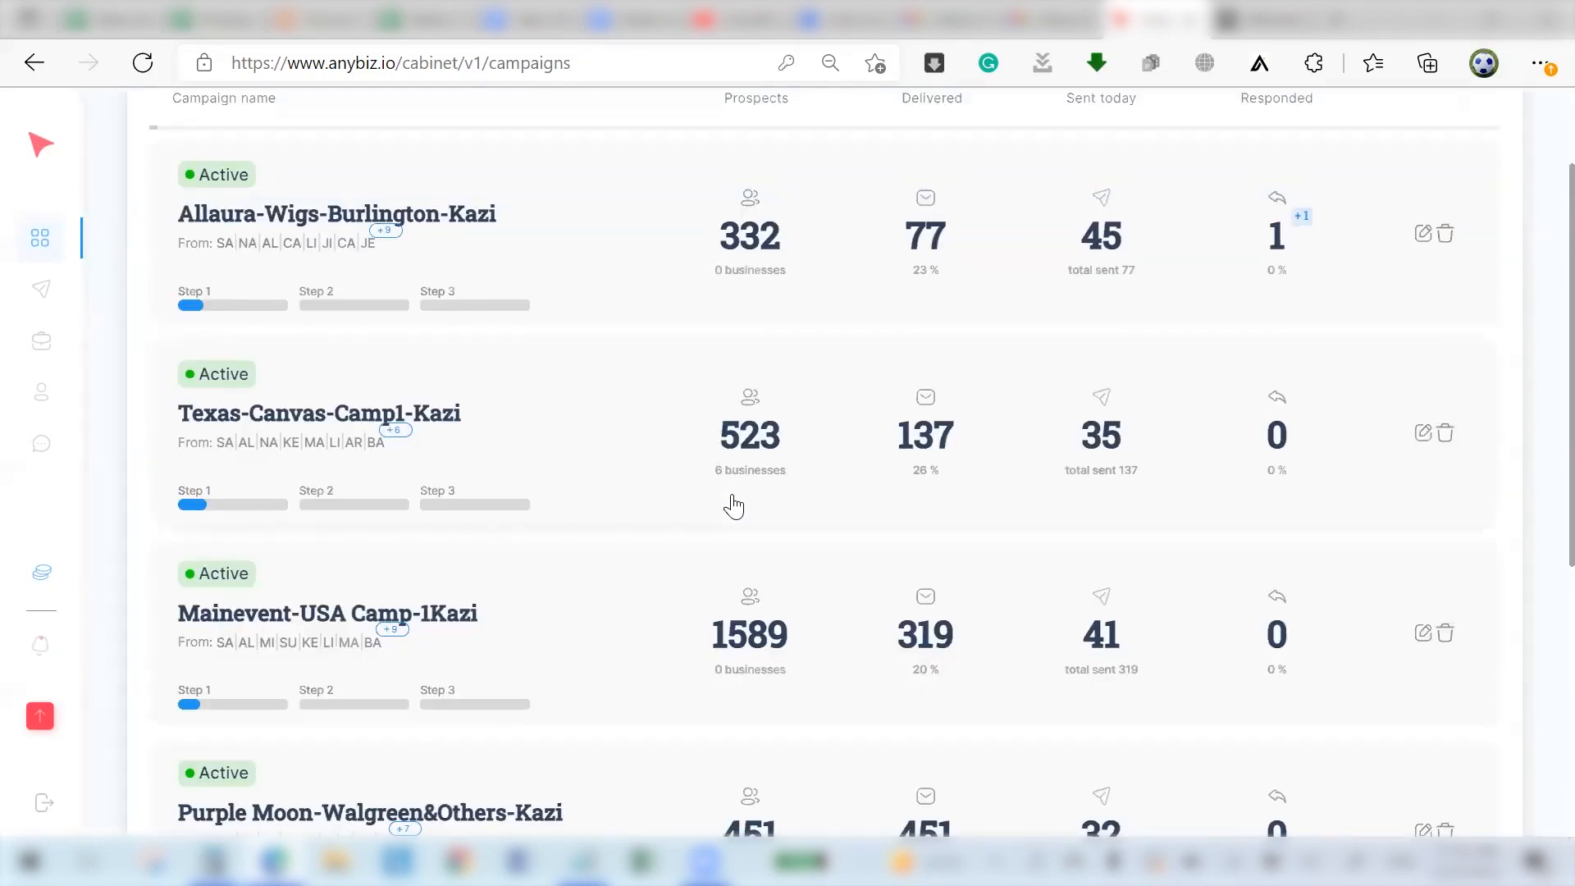
Look through the campaign list's progress, delivery and response figures, including Understated-Furnitures-Kazi03.
scroll(734, 507, down, 2)
scroll(733, 507, down, 20)
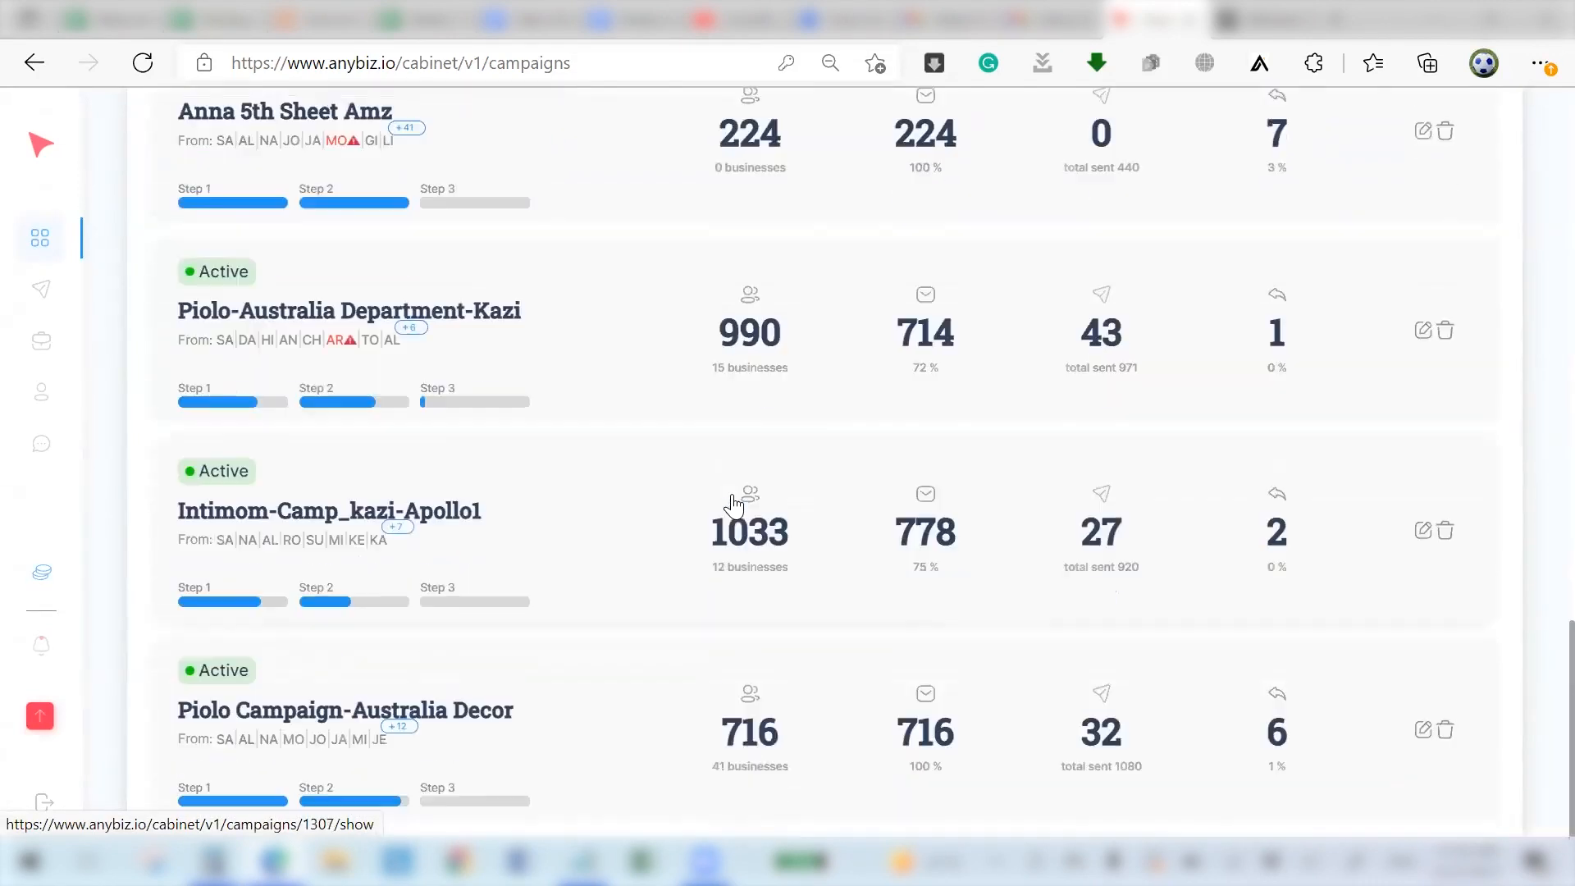
scroll(733, 506, down, 10)
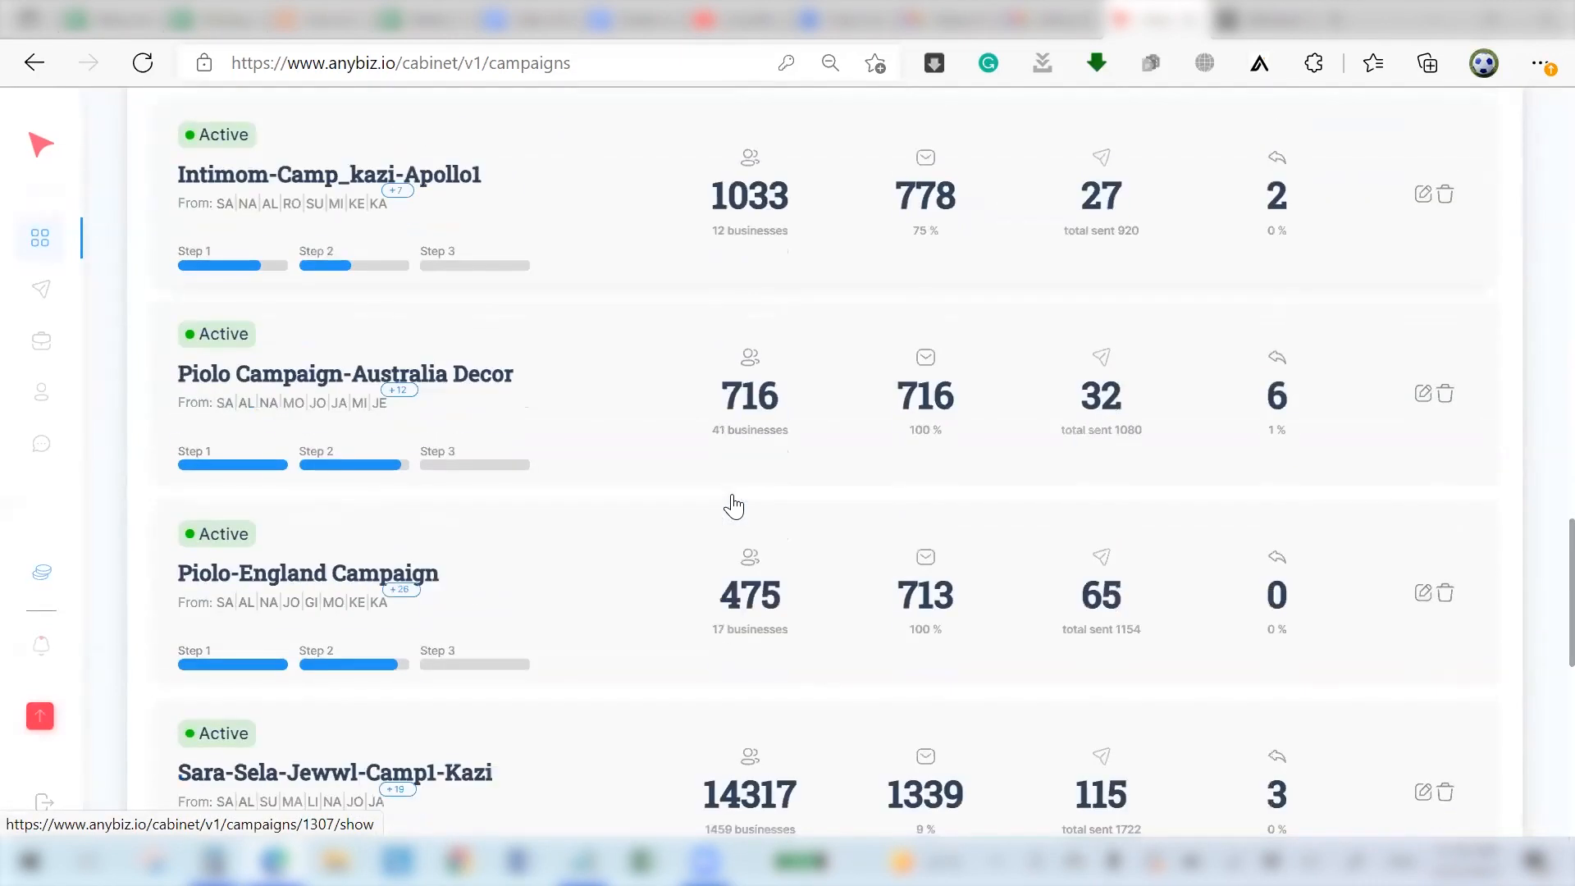
scroll(734, 506, up, 2)
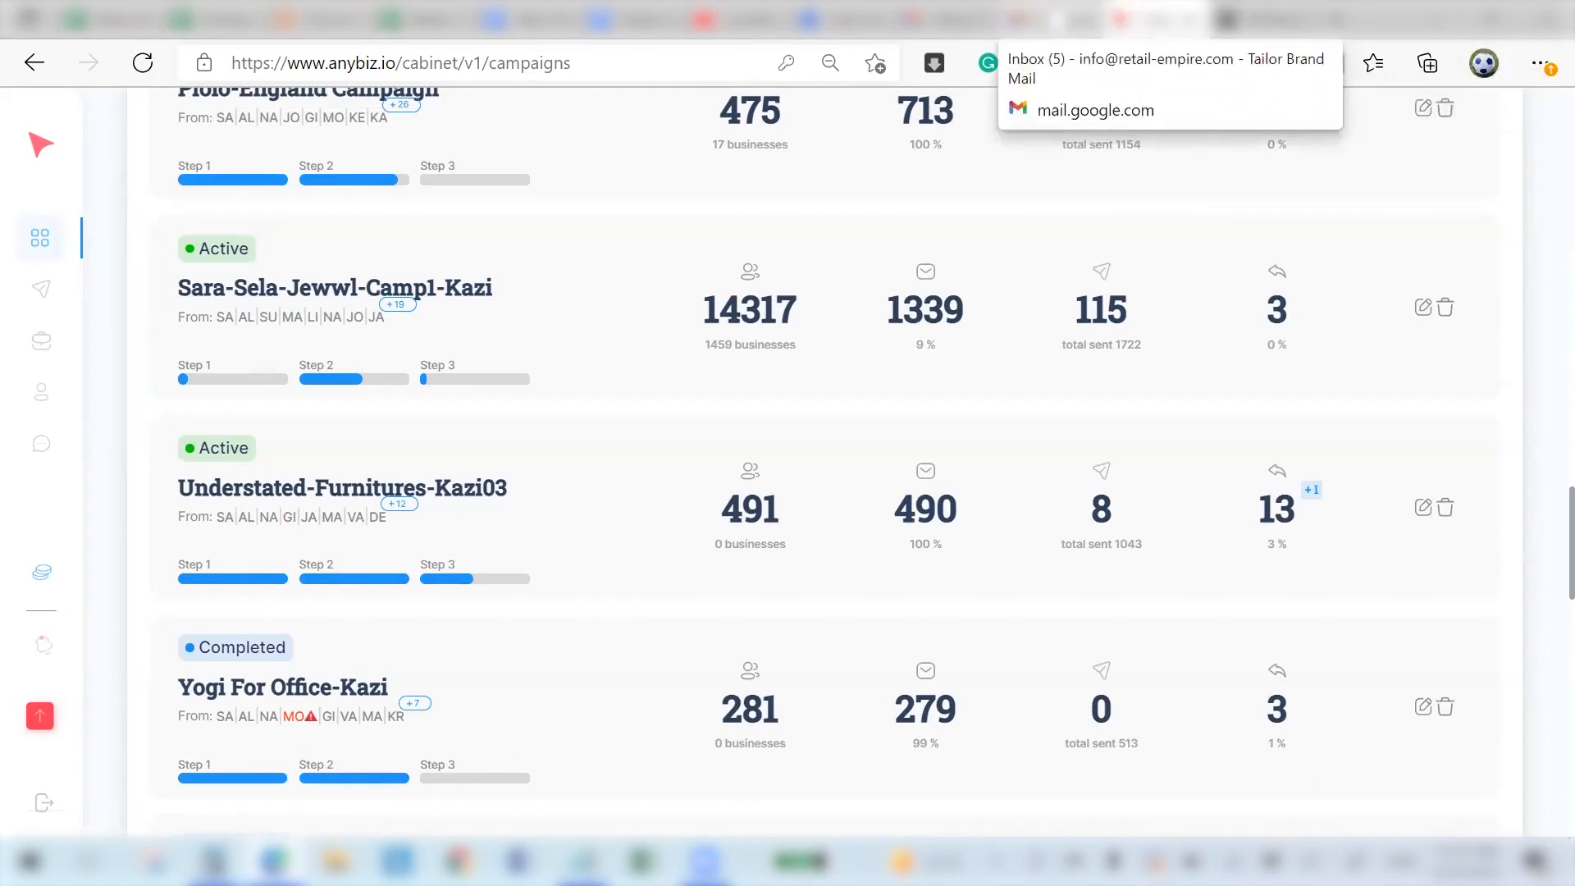
Switch to Gmail and try to sign in to one of the signed-out sender accounts.
click(1056, 19)
click(1479, 135)
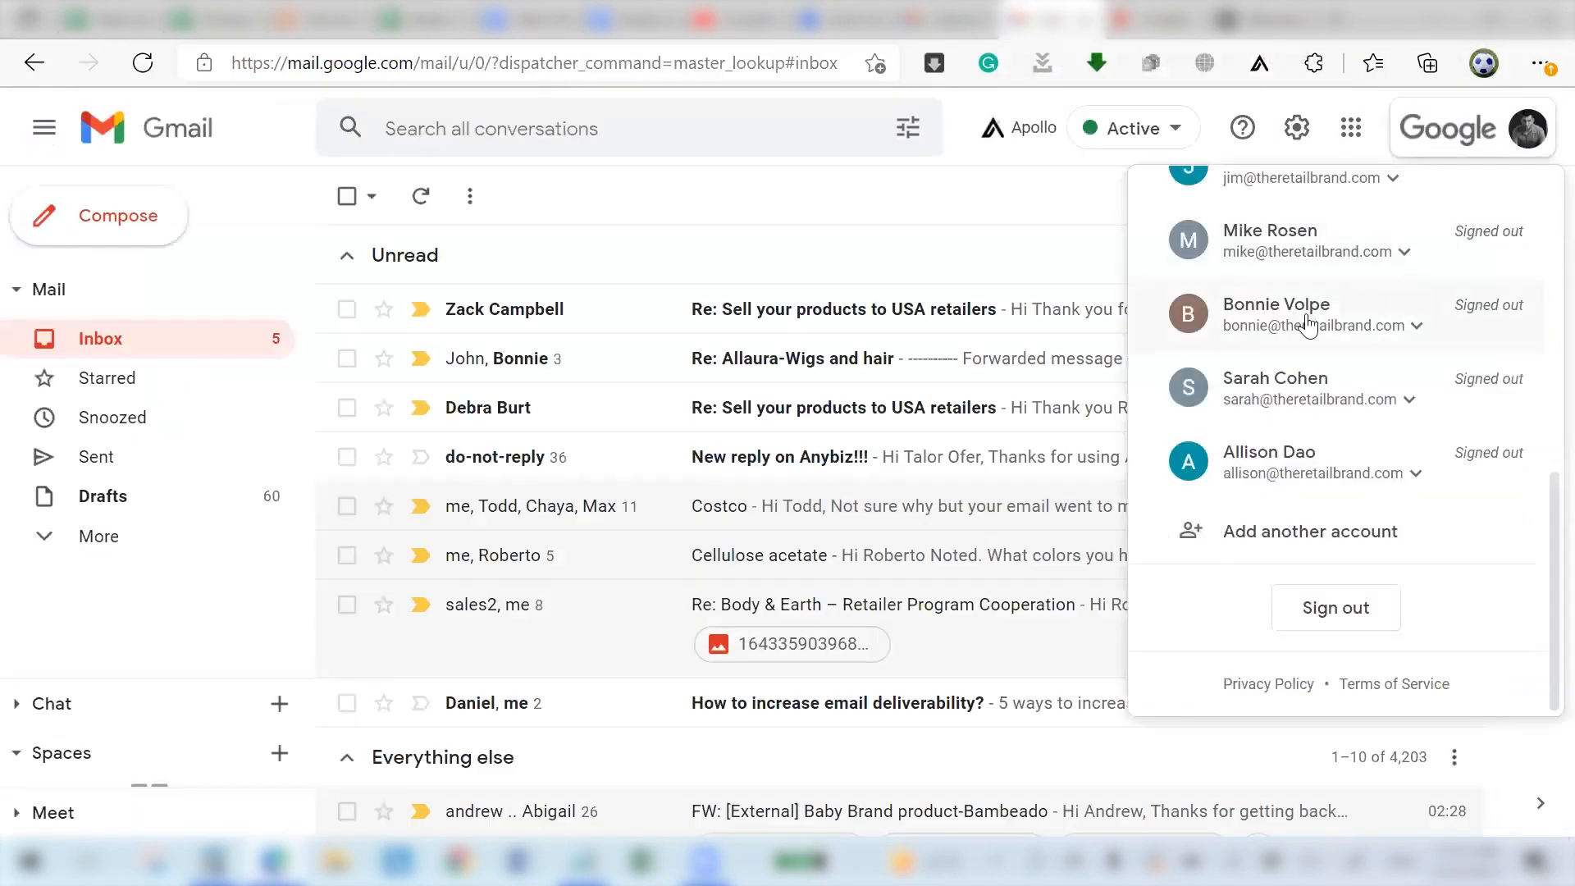
click(1243, 320)
click(1231, 371)
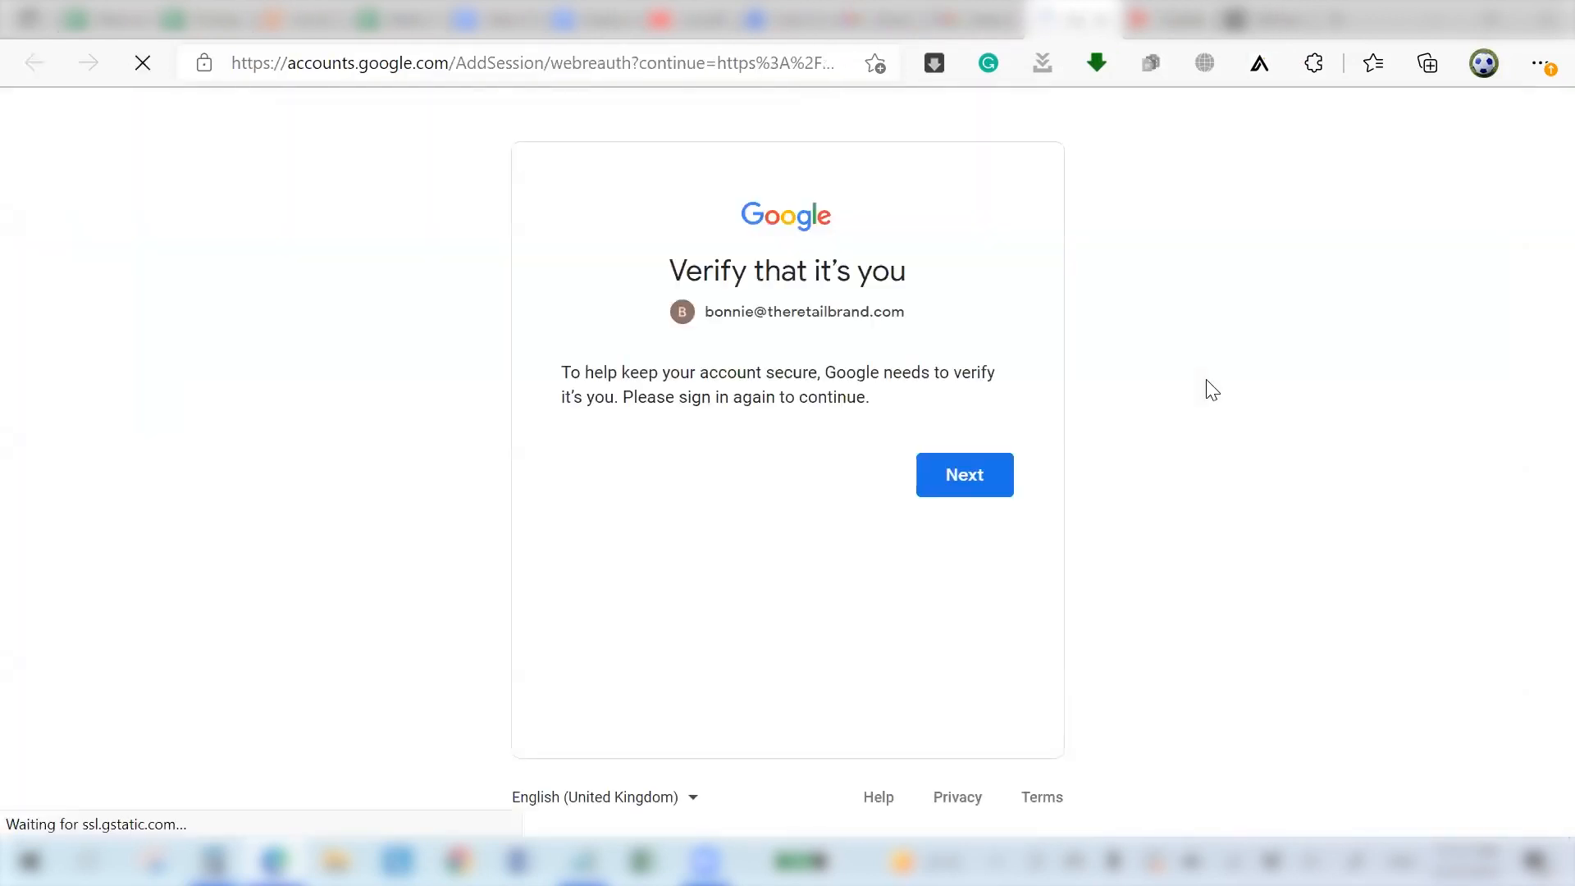
click(925, 492)
Switch back to AnyBiz and open the connected mailboxes in the profile settings.
click(1167, 18)
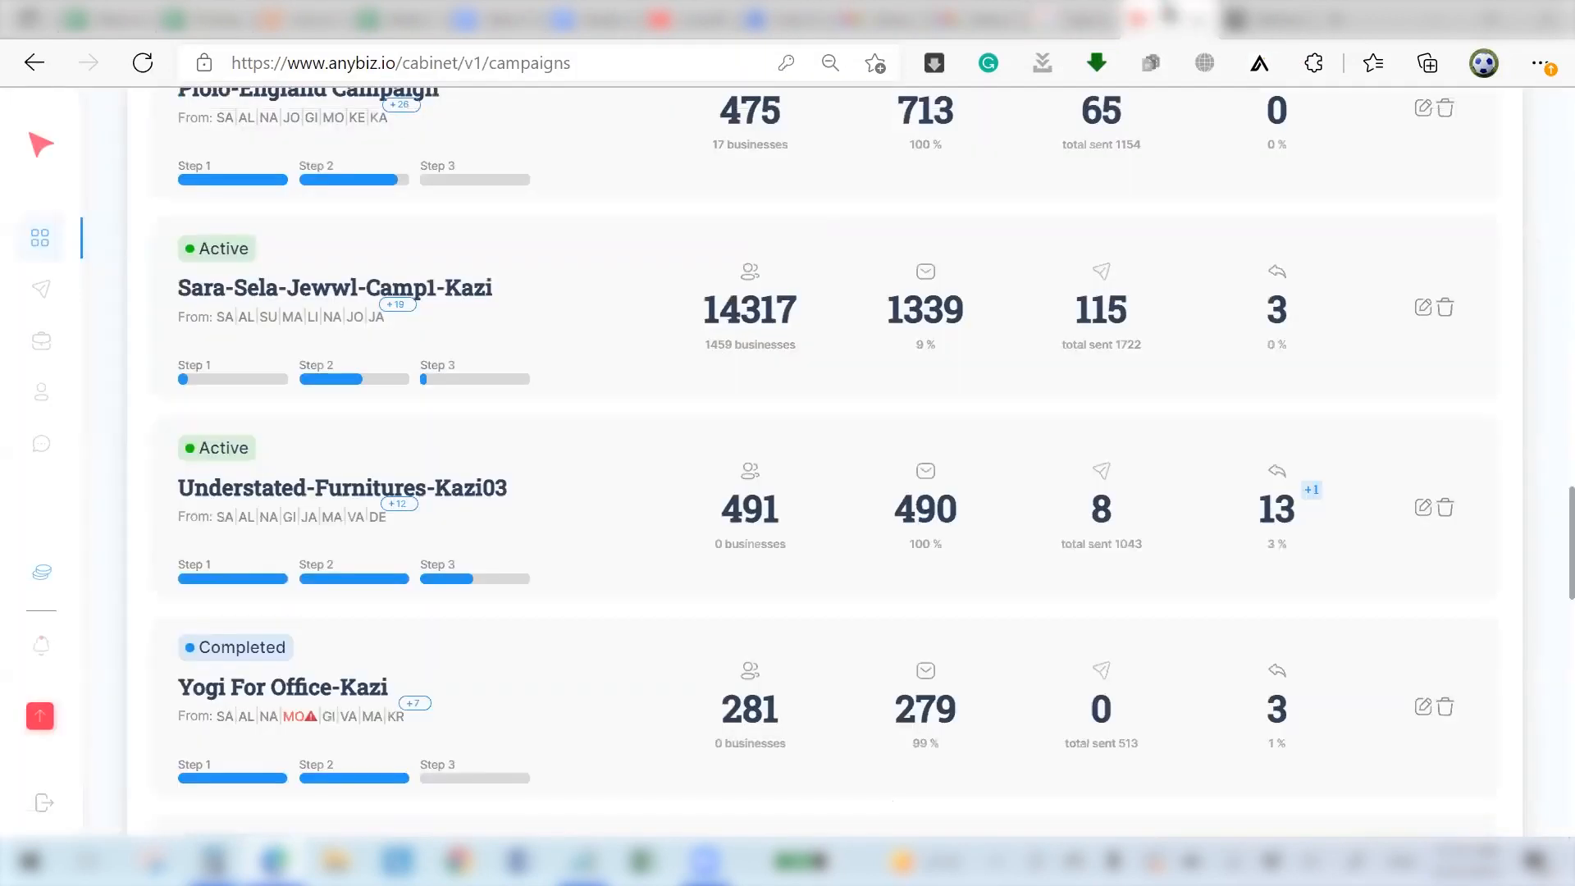
scroll(626, 362, up, 5)
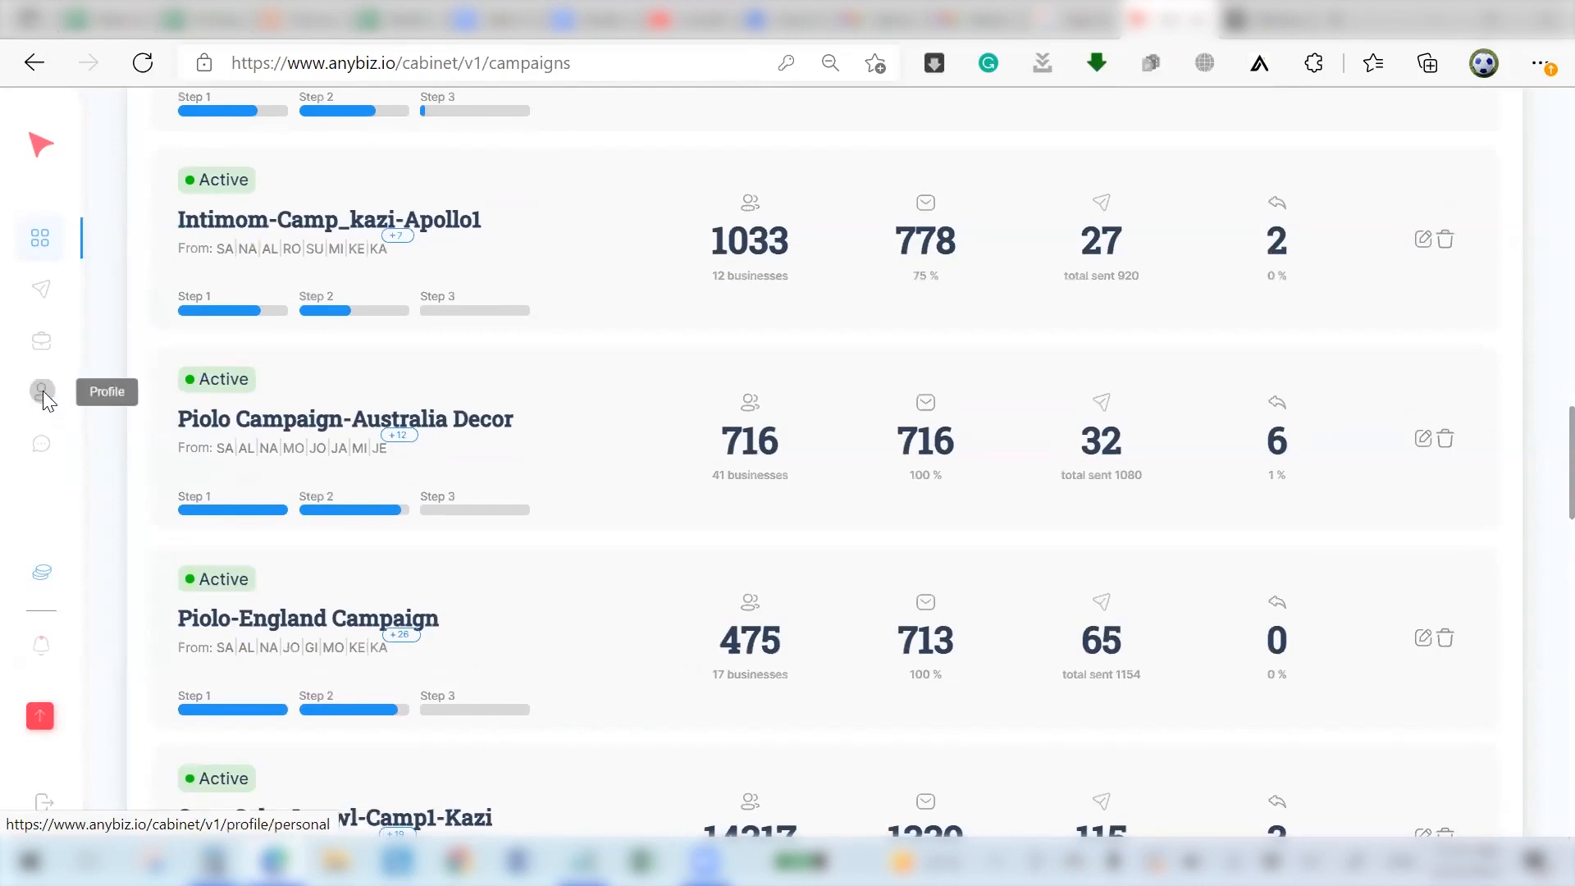
click(43, 391)
click(179, 229)
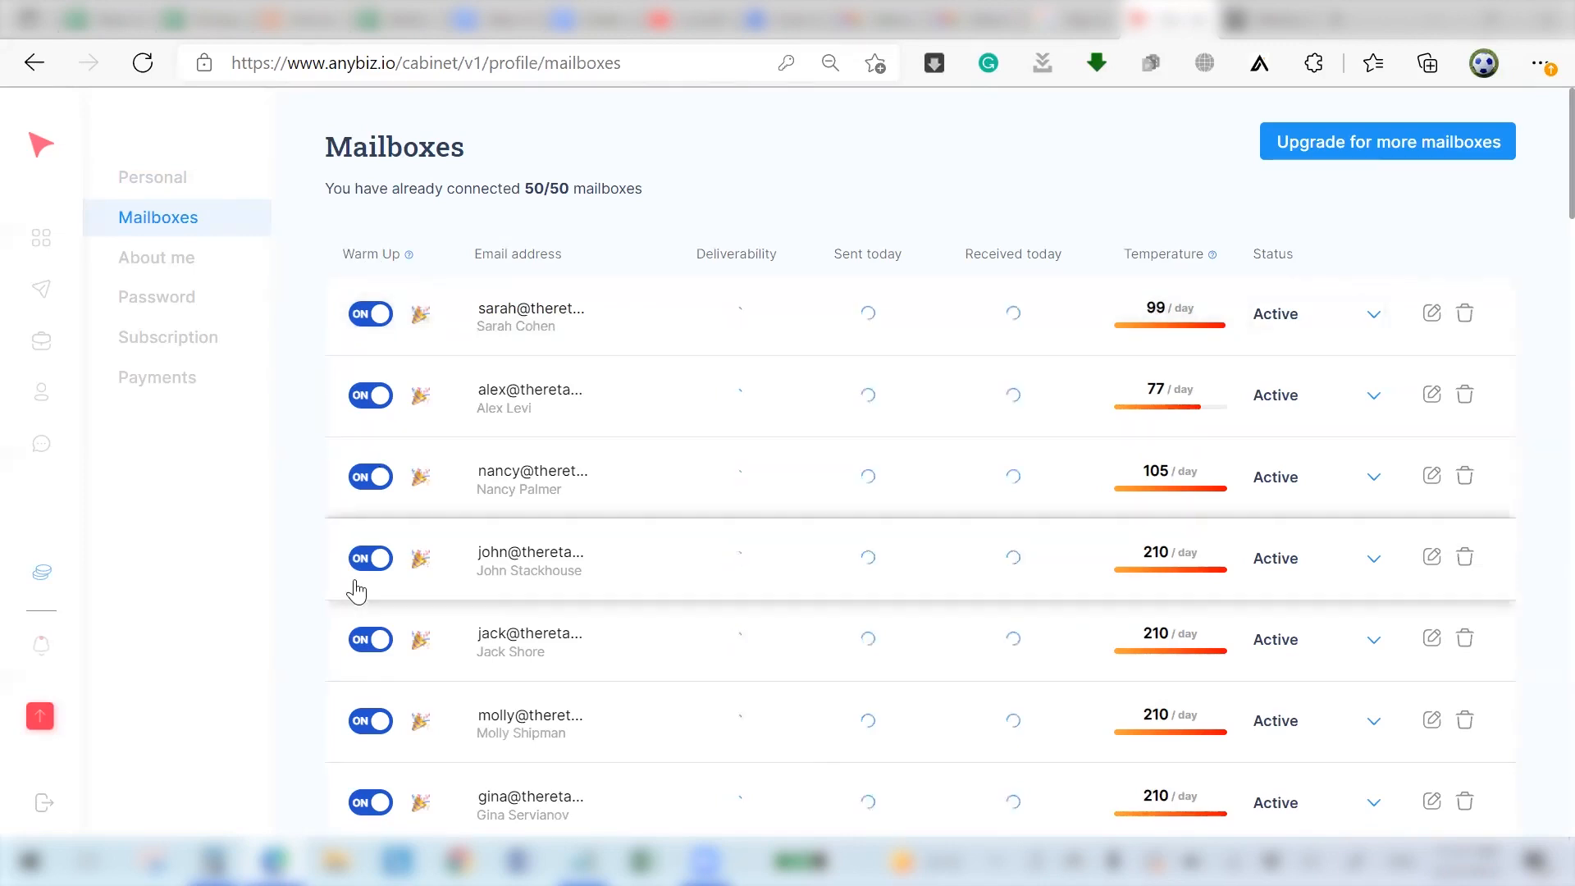
Check the mailboxes' warm-up and sending figures, including the first mailbox's spam and inbox deliverability split.
scroll(356, 590, down, 5)
scroll(356, 591, up, 5)
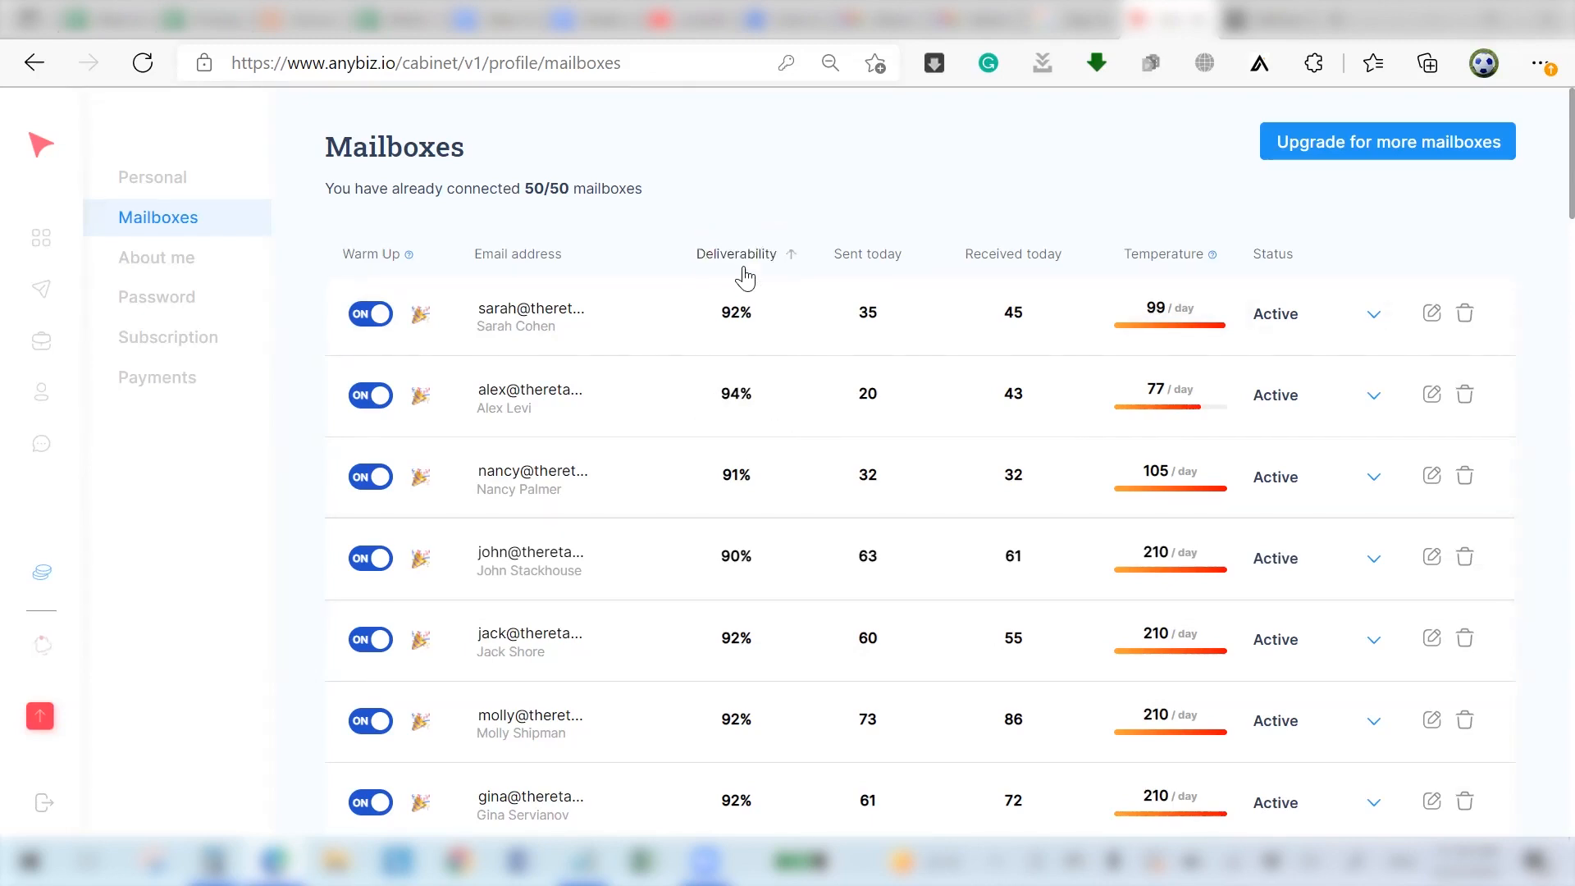
mouse_move(732, 318)
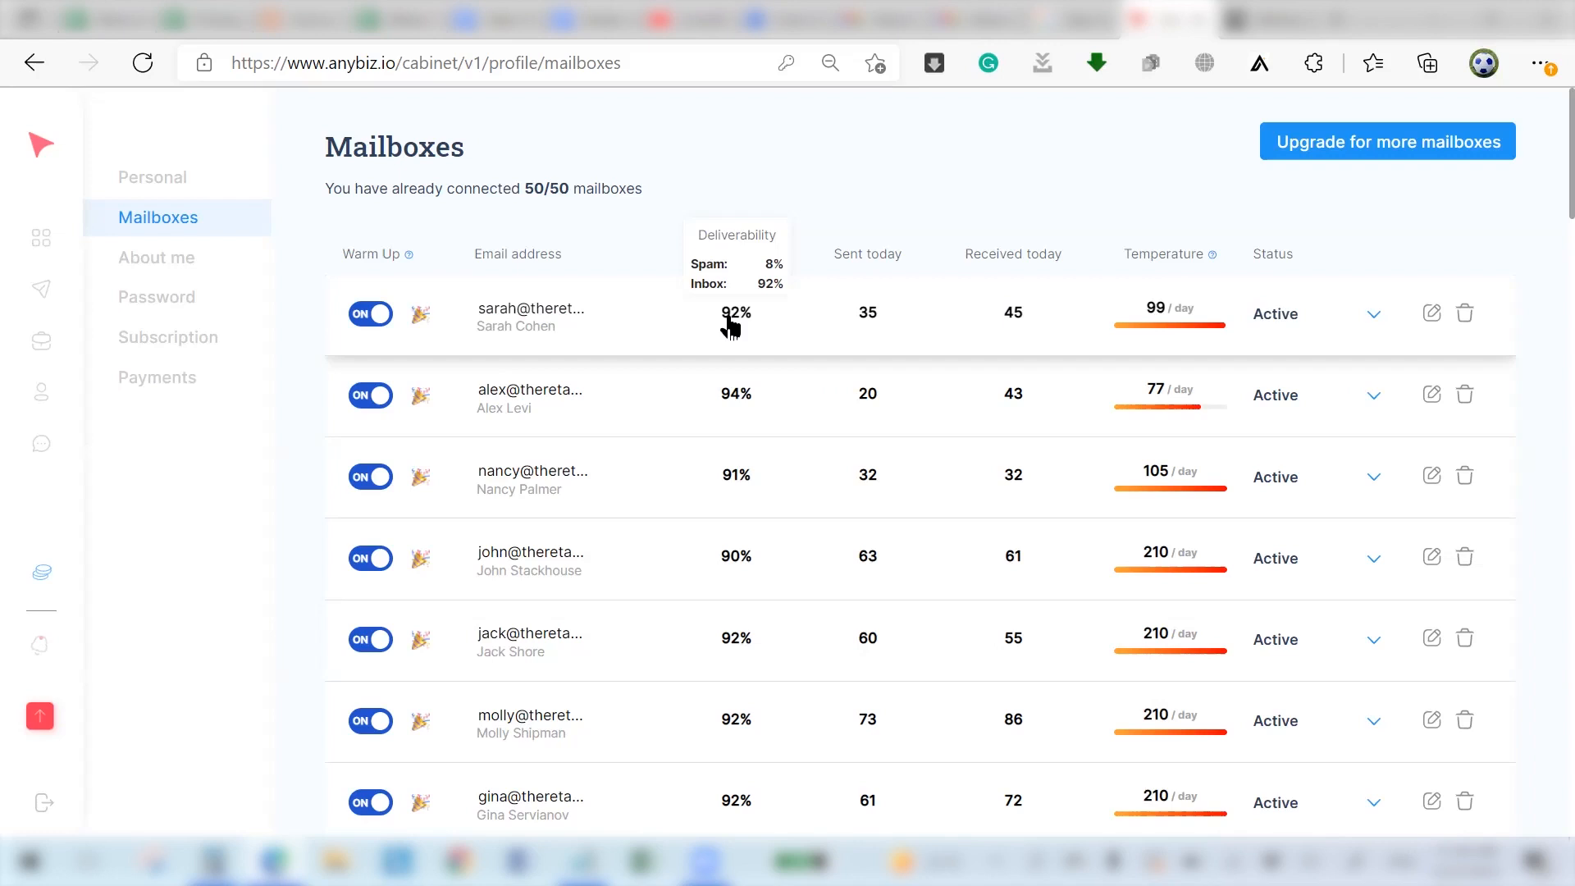
scroll(729, 327, down, 10)
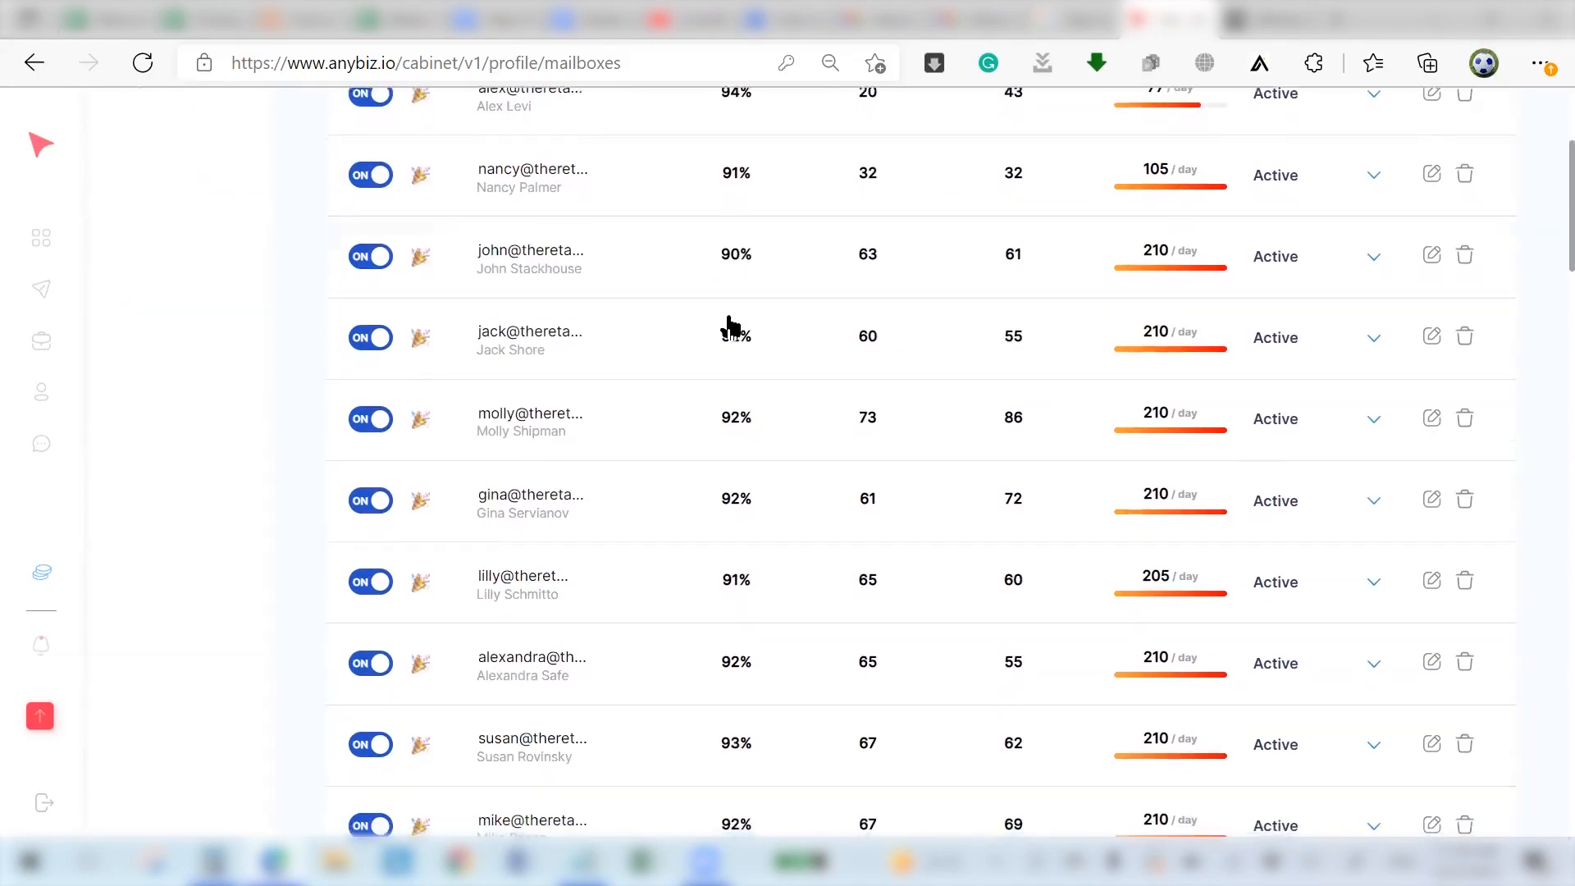
Look through the connected mailboxes' deliverability, sent, received and temperature figures.
scroll(729, 326, down, 10)
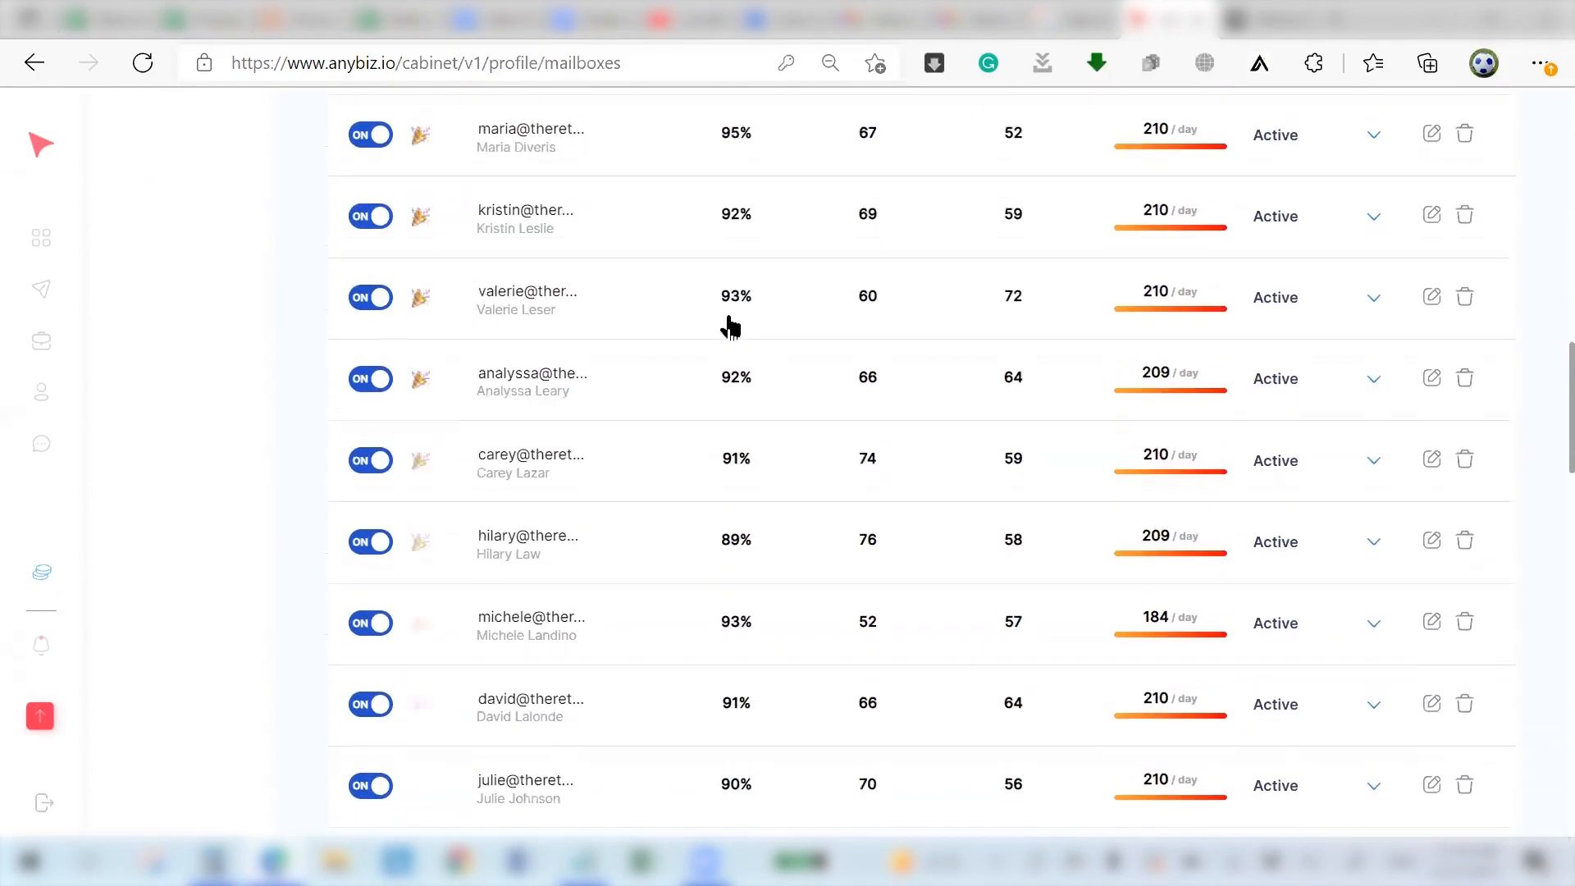
scroll(729, 327, up, 11)
scroll(729, 327, up, 9)
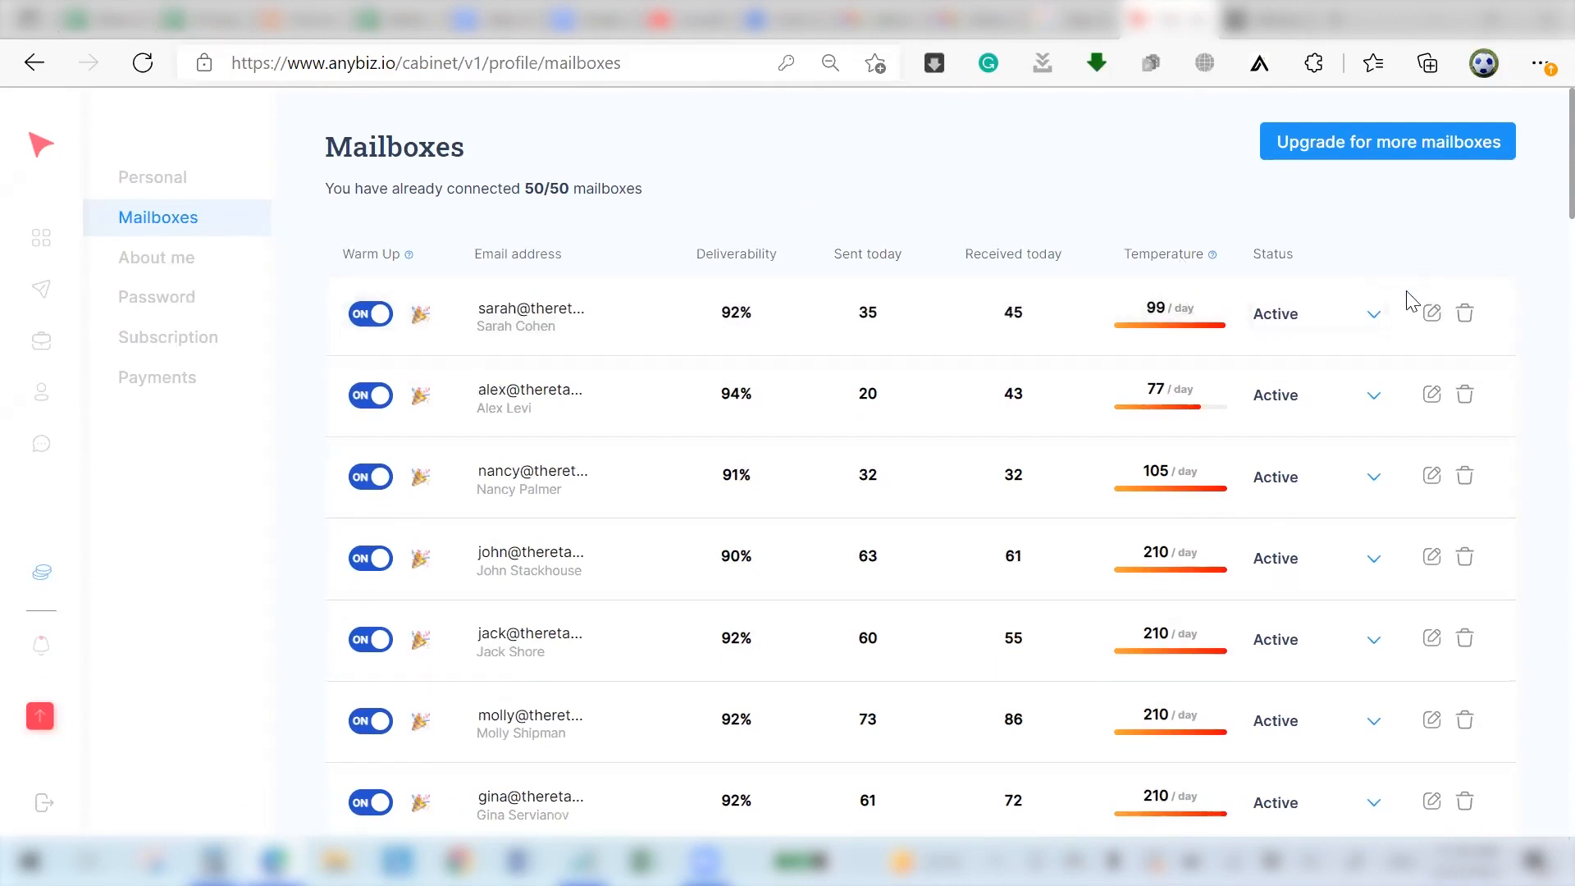
mouse_move(1021, 331)
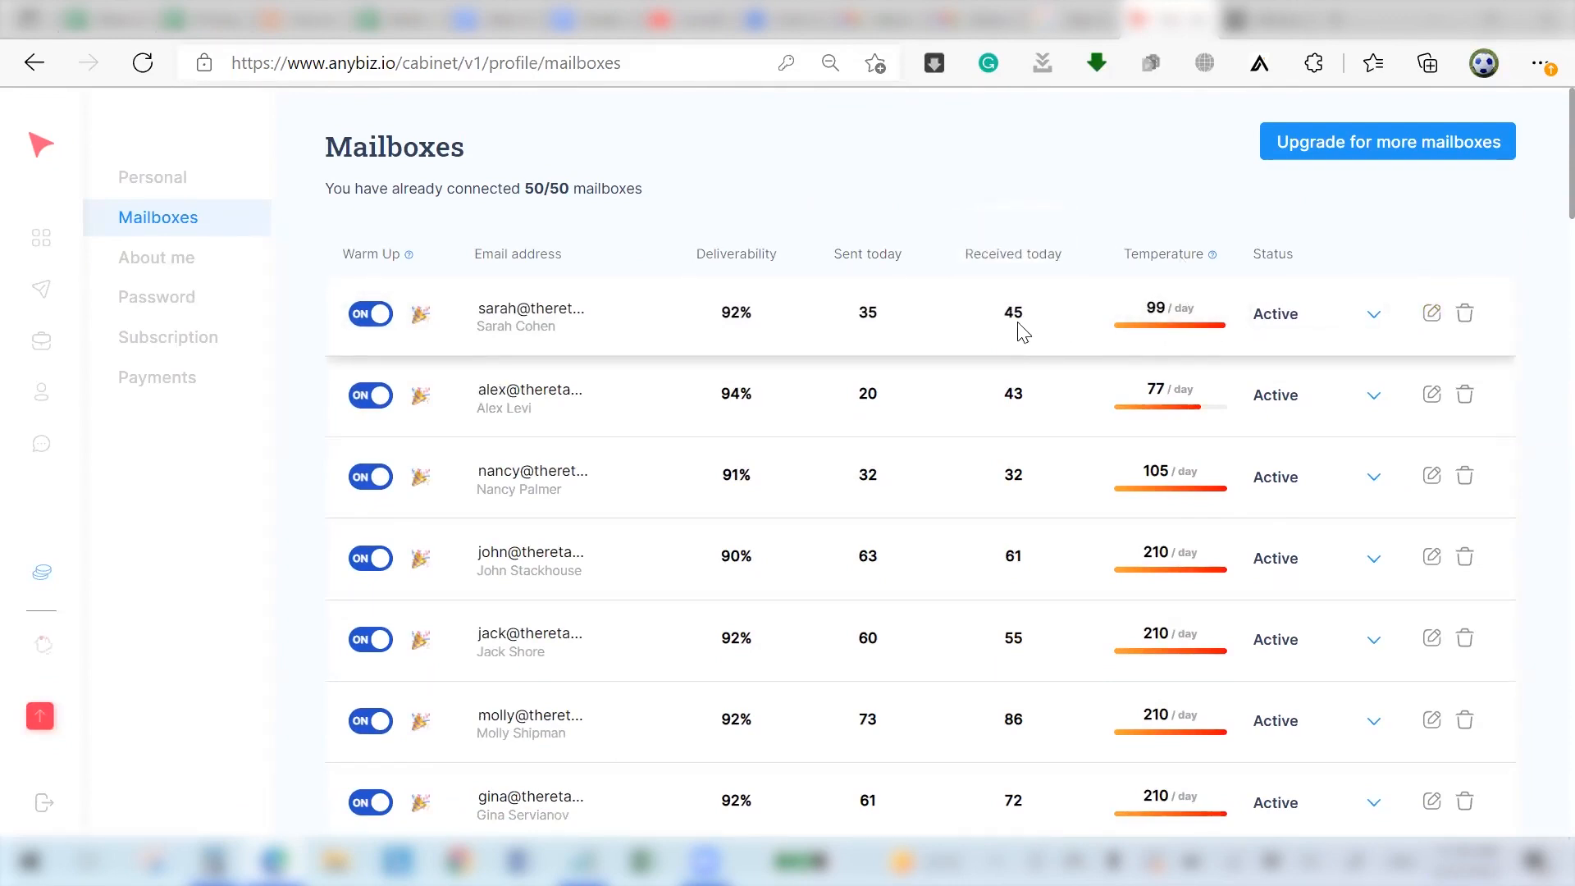
Switch to the Google sign-in page and sign in to the sender's Gmail account with the already filled-in password.
click(1073, 32)
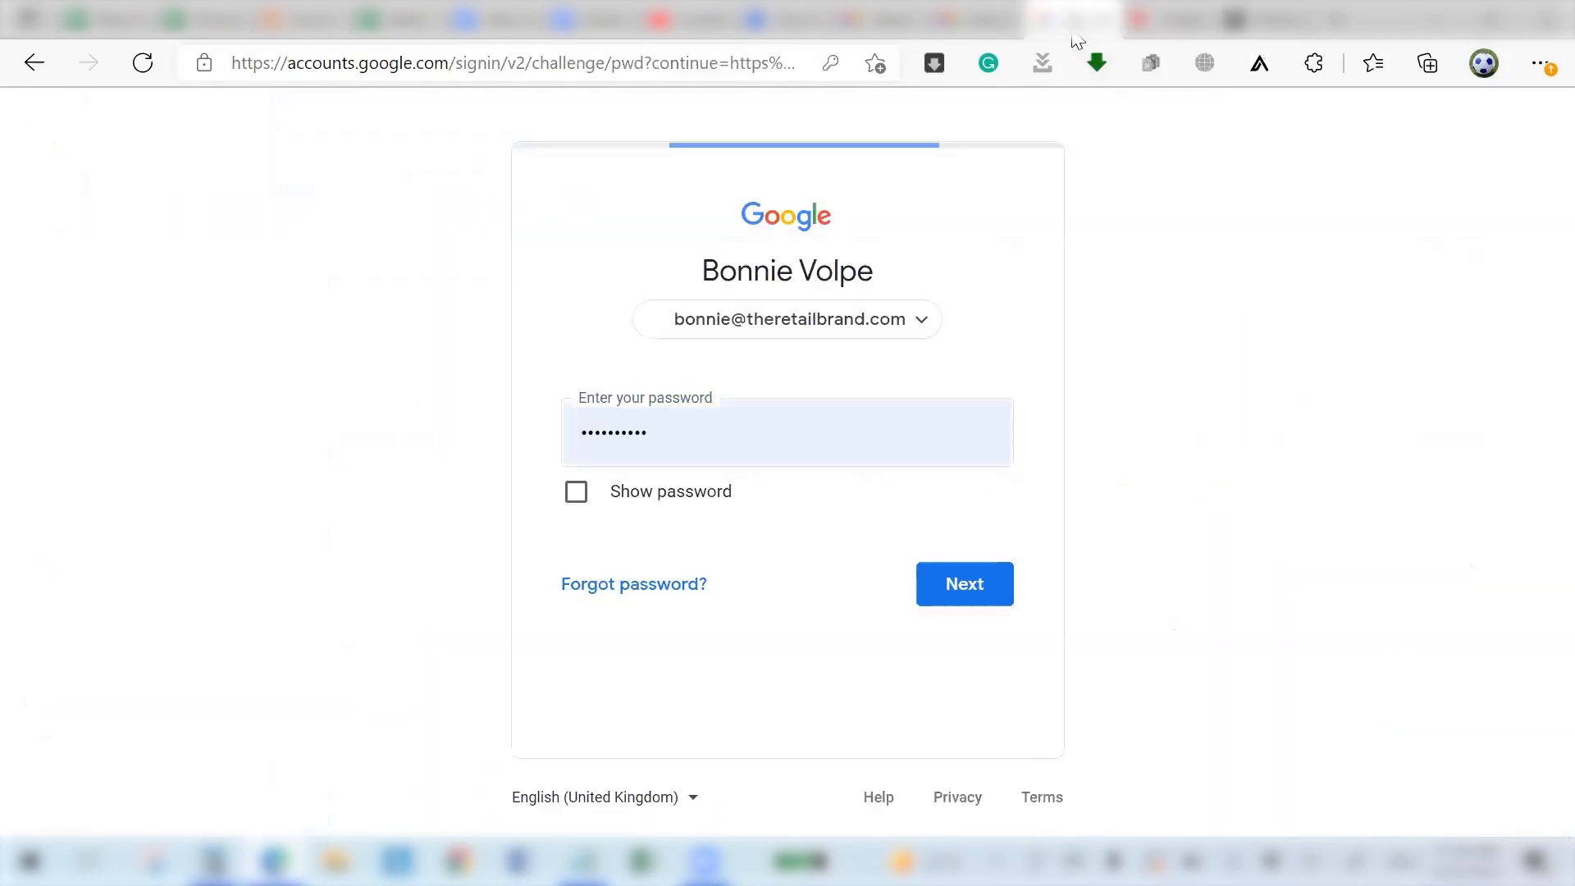
click(936, 579)
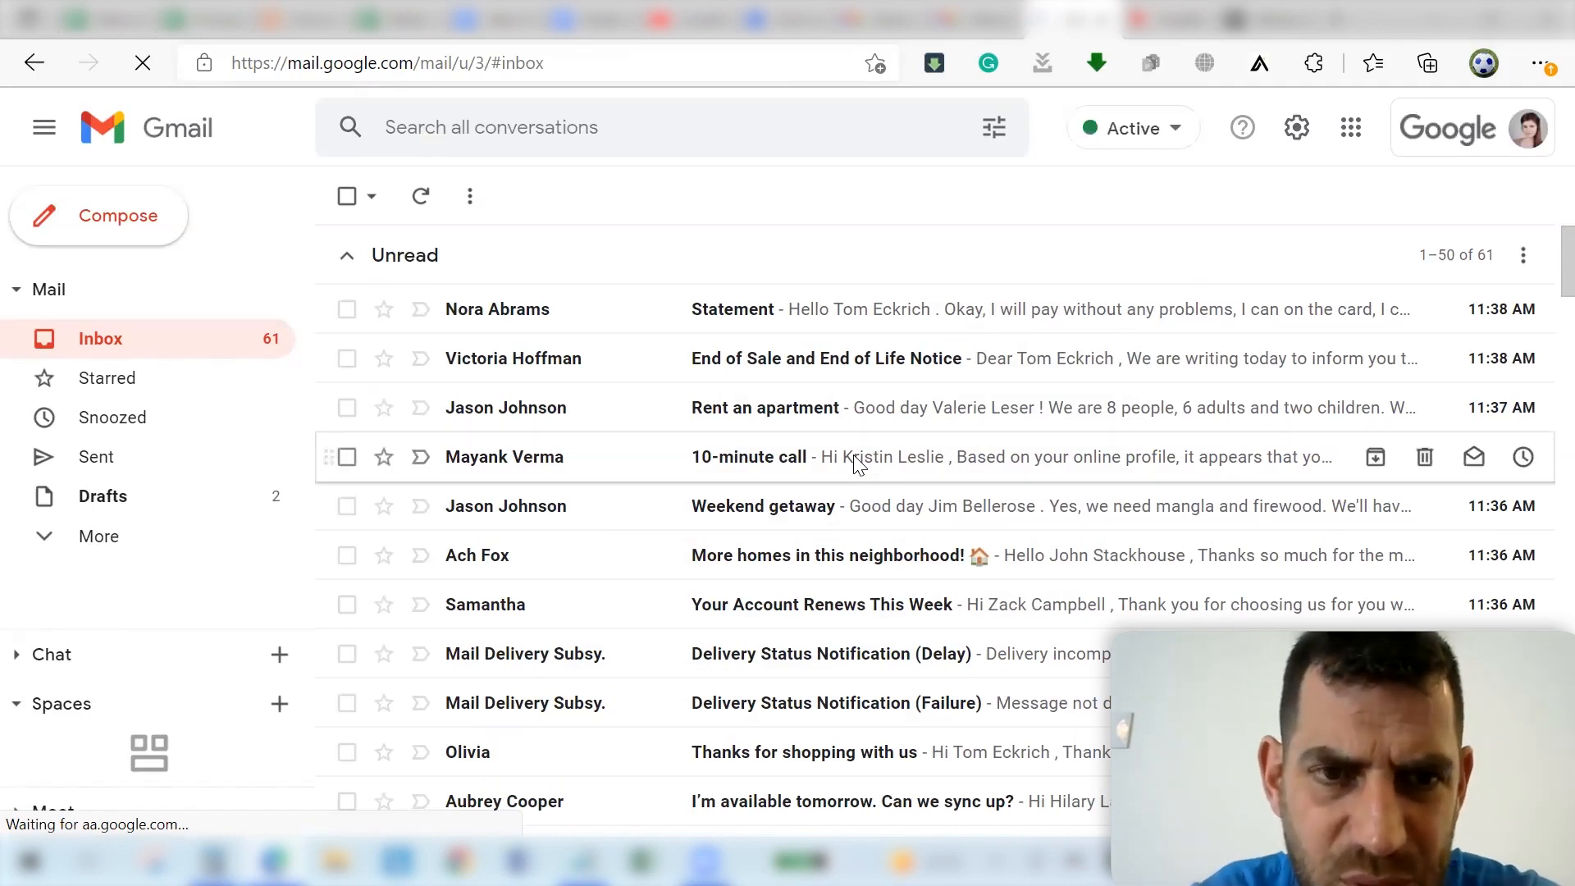
Open the inbox conversation "Hy-pro plumbing and drain cleaning glossary" and read through its warm-up messages.
scroll(858, 463, down, 5)
scroll(857, 463, down, 2)
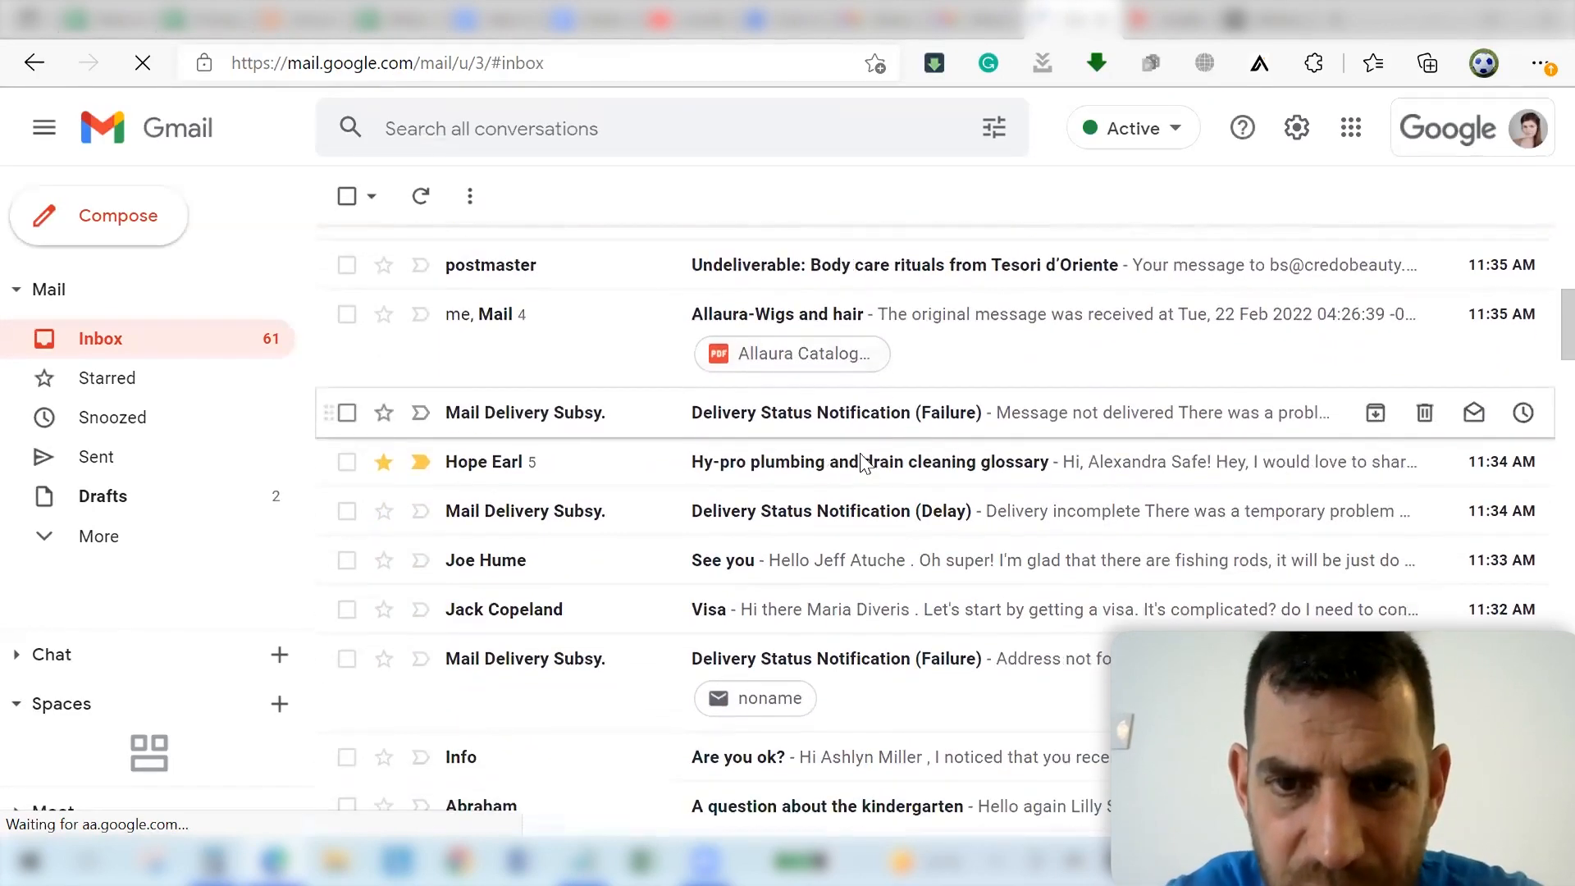
click(788, 474)
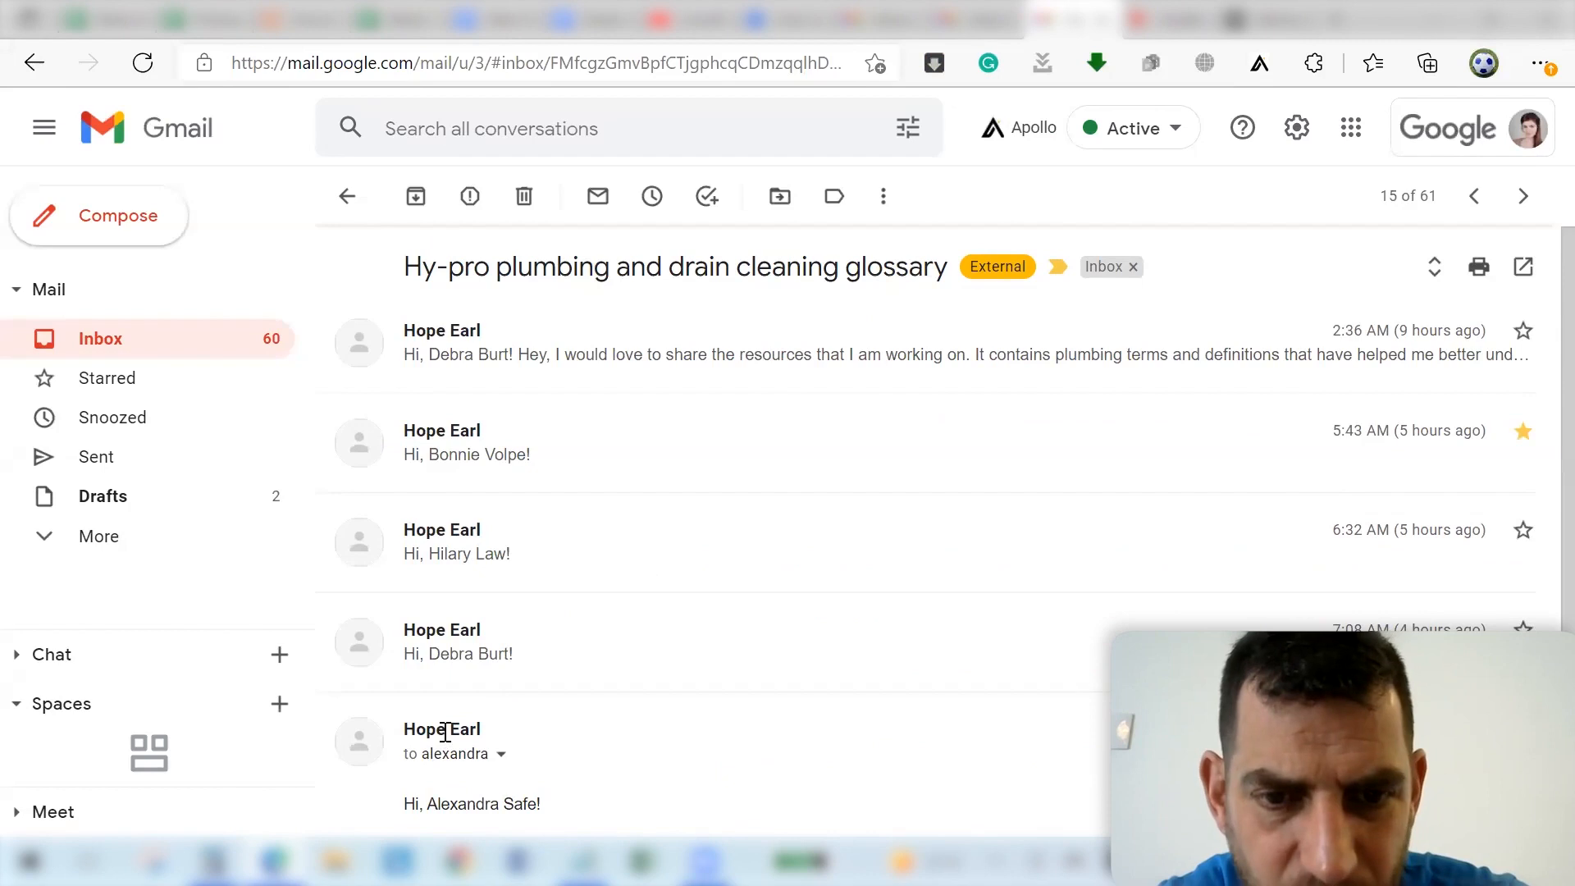
mouse_move(445, 731)
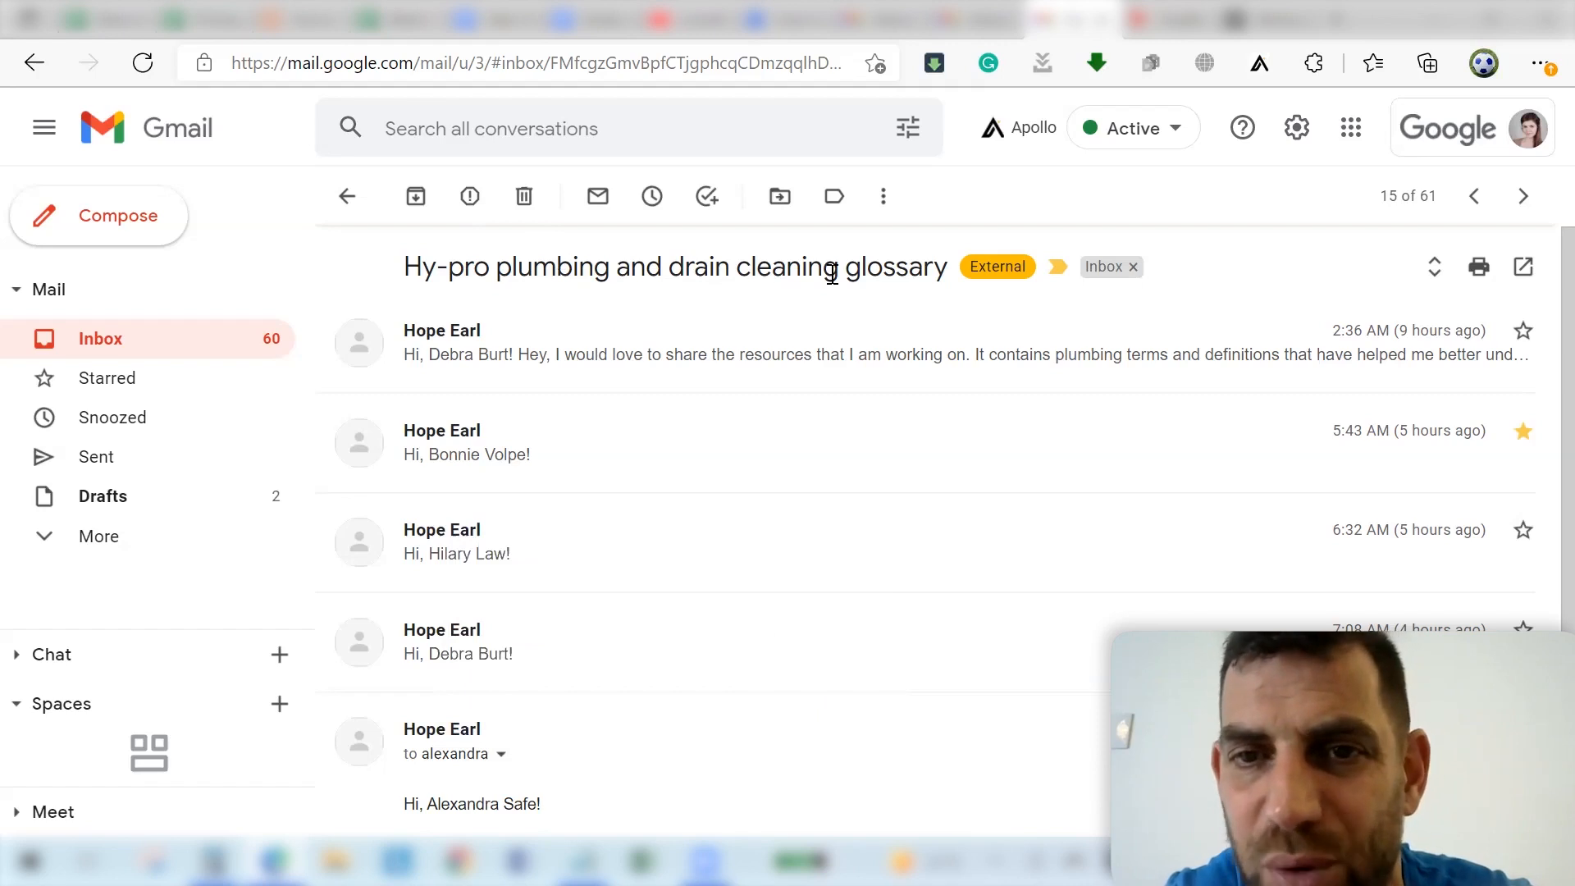
scroll(812, 304, down, 3)
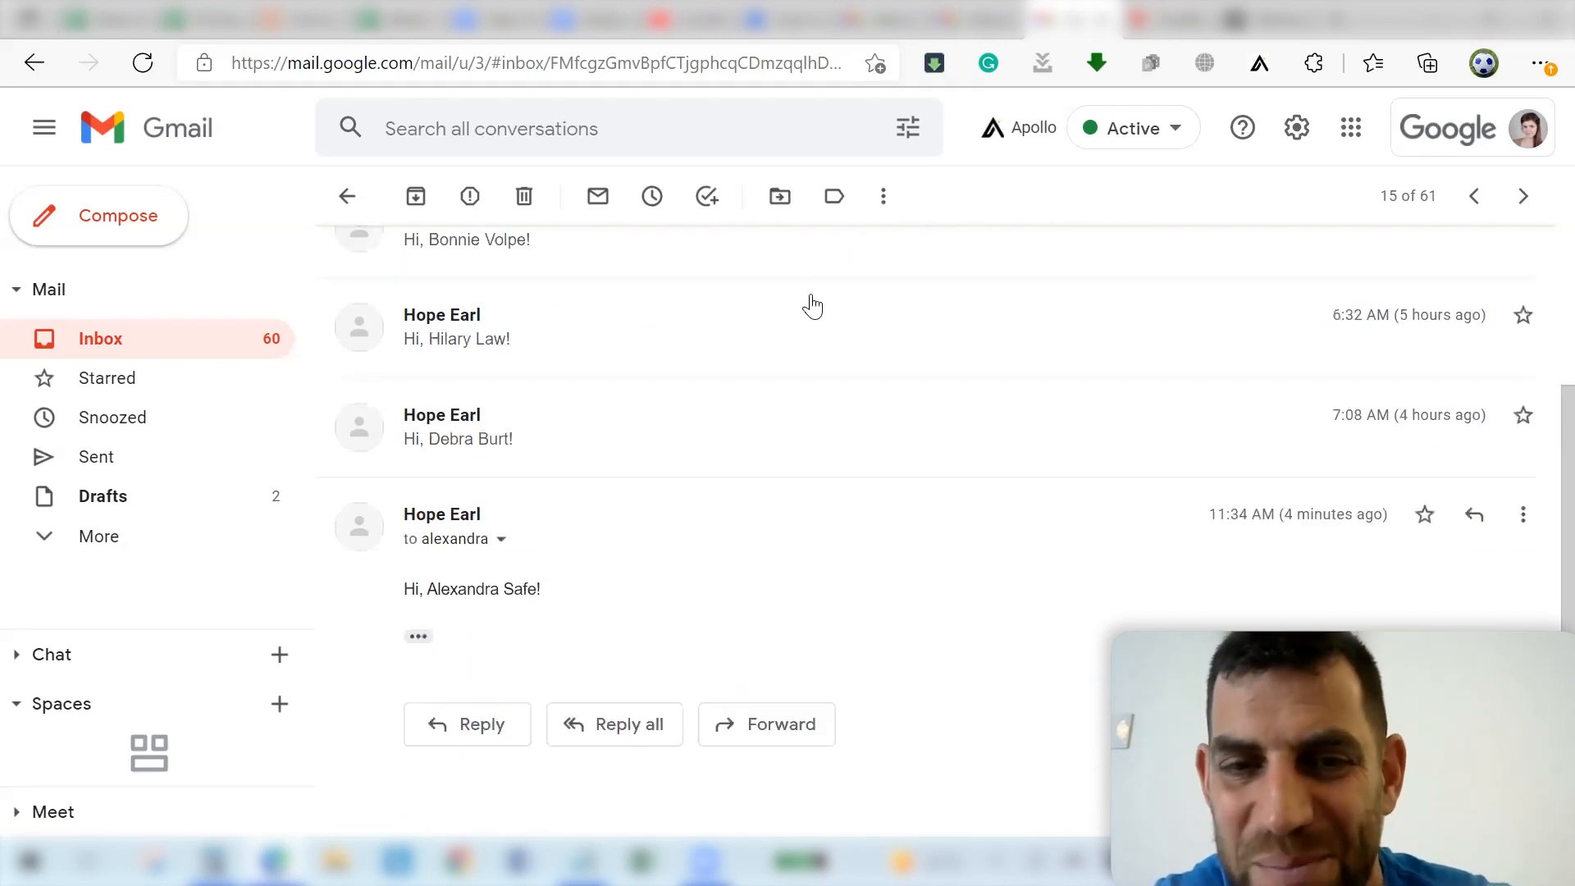
scroll(739, 671, up, 3)
scroll(739, 671, down, 3)
scroll(739, 671, up, 3)
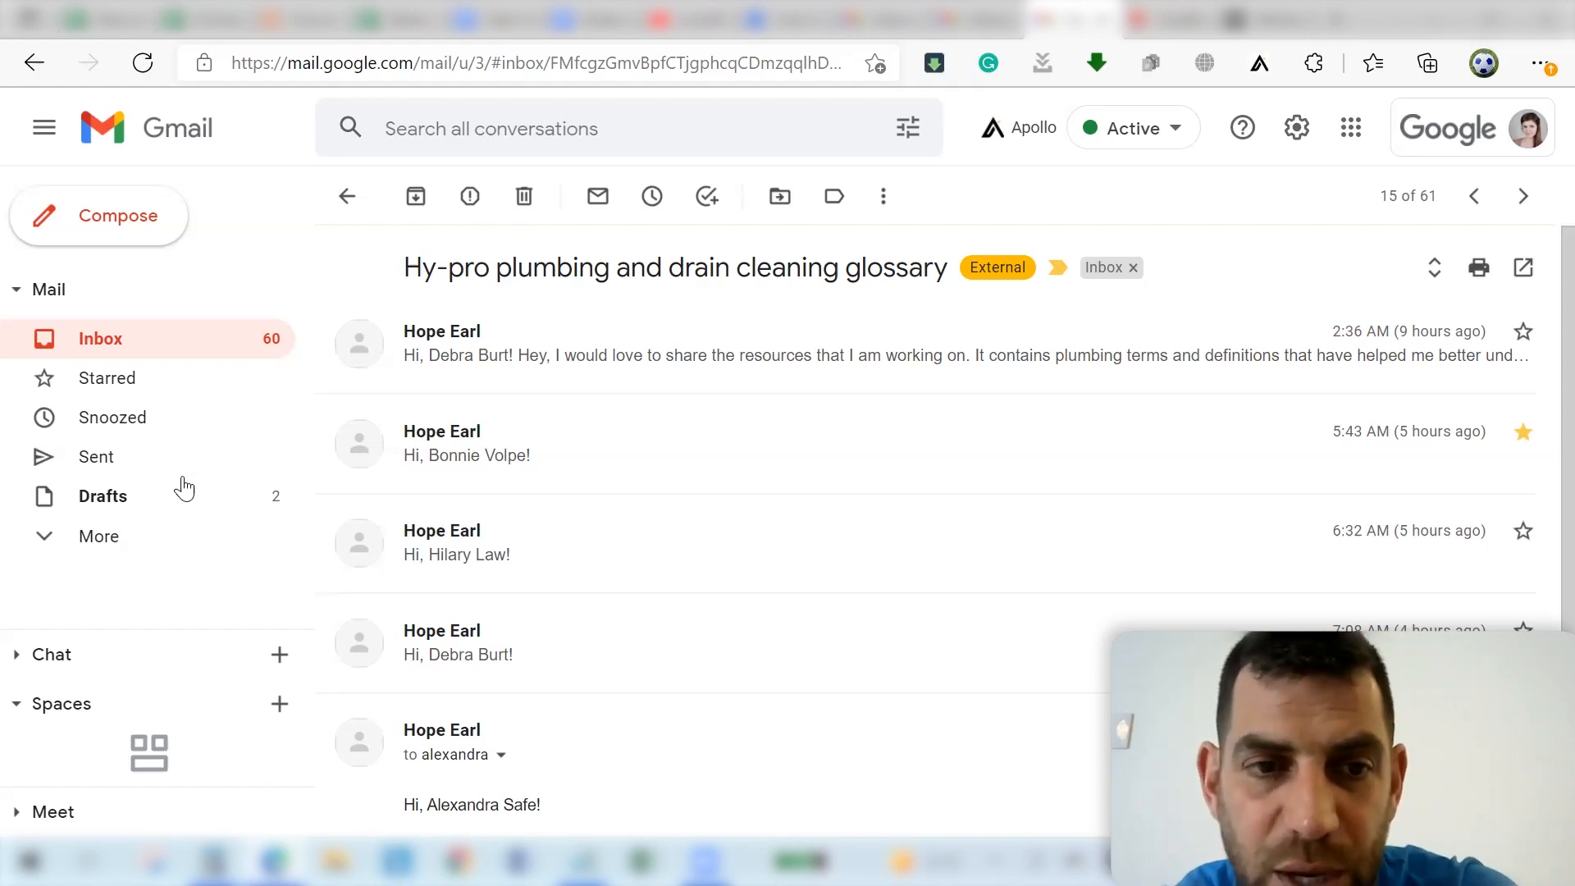
Open the sender account's sent mail and look through the outgoing campaign emails and their attachments.
click(243, 468)
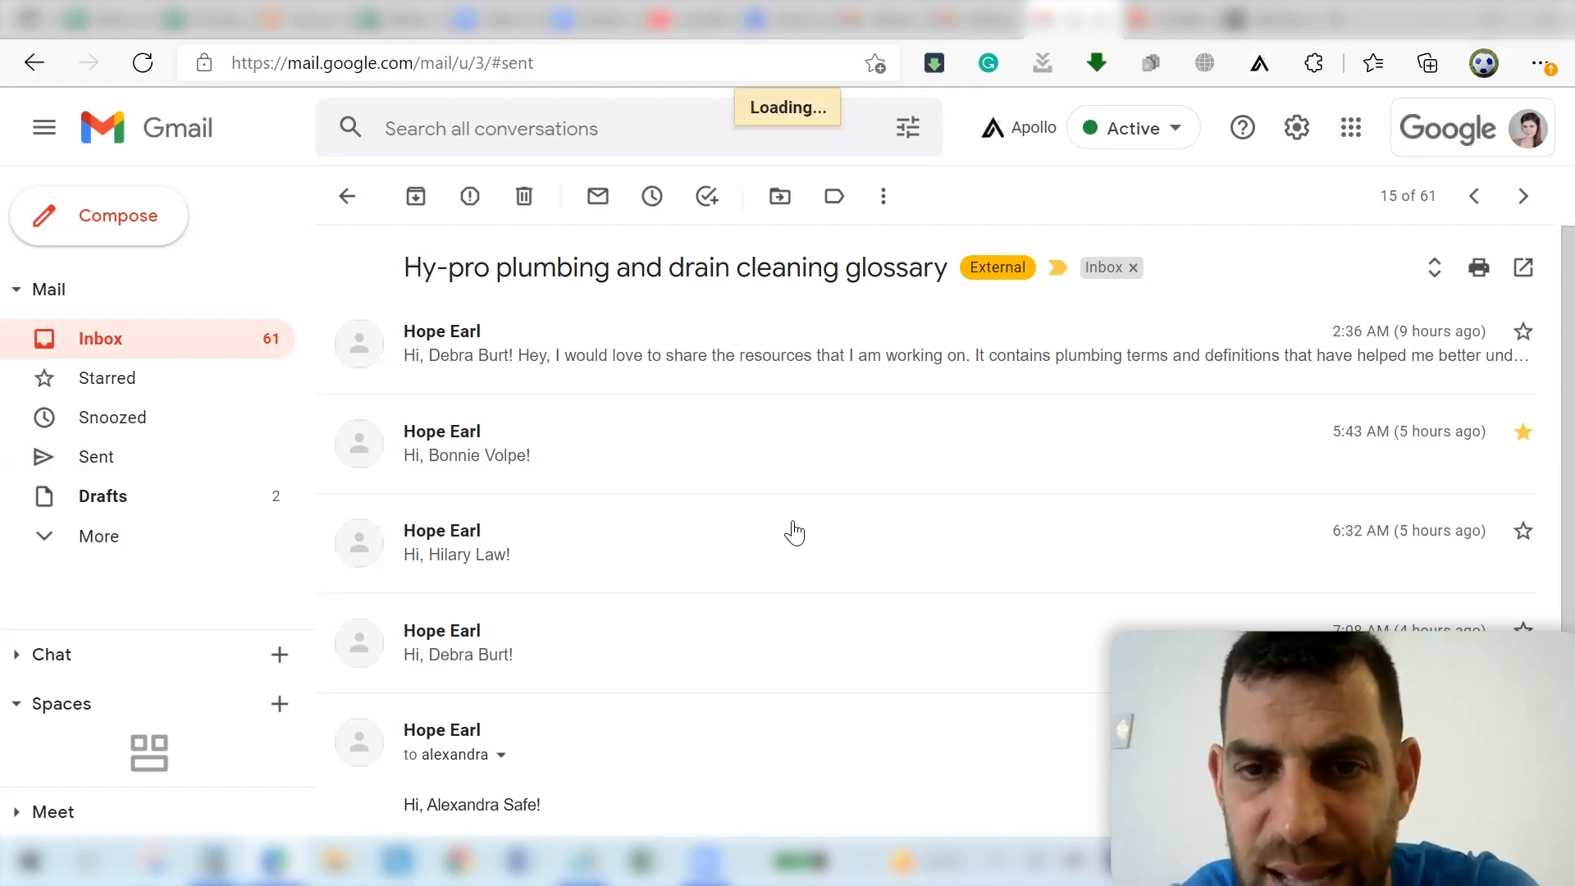
scroll(943, 566, down, 5)
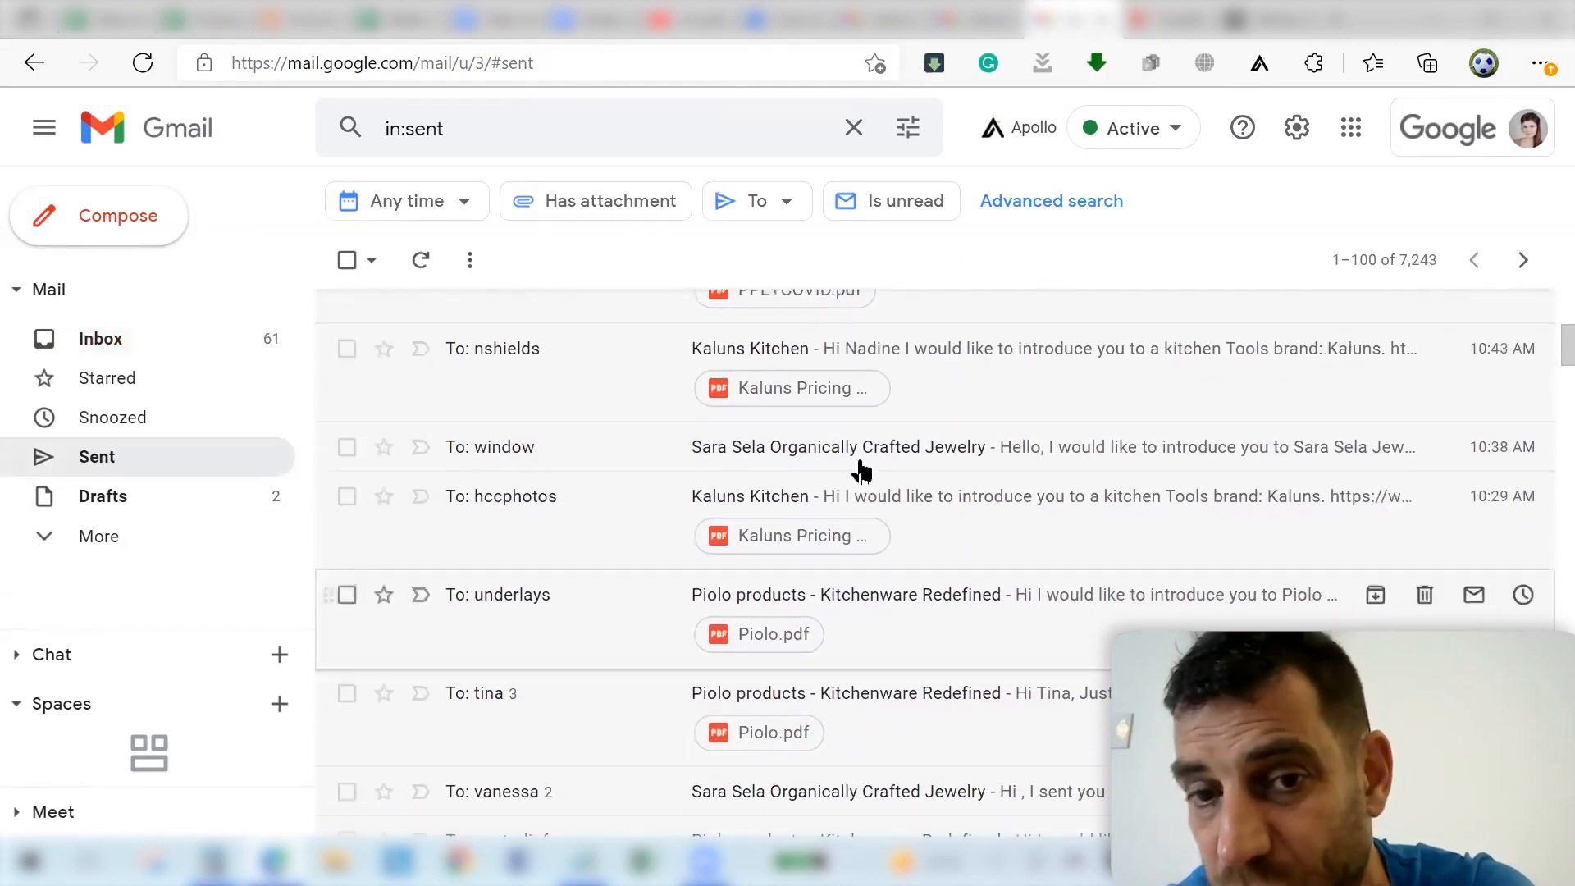
scroll(931, 625, down, 3)
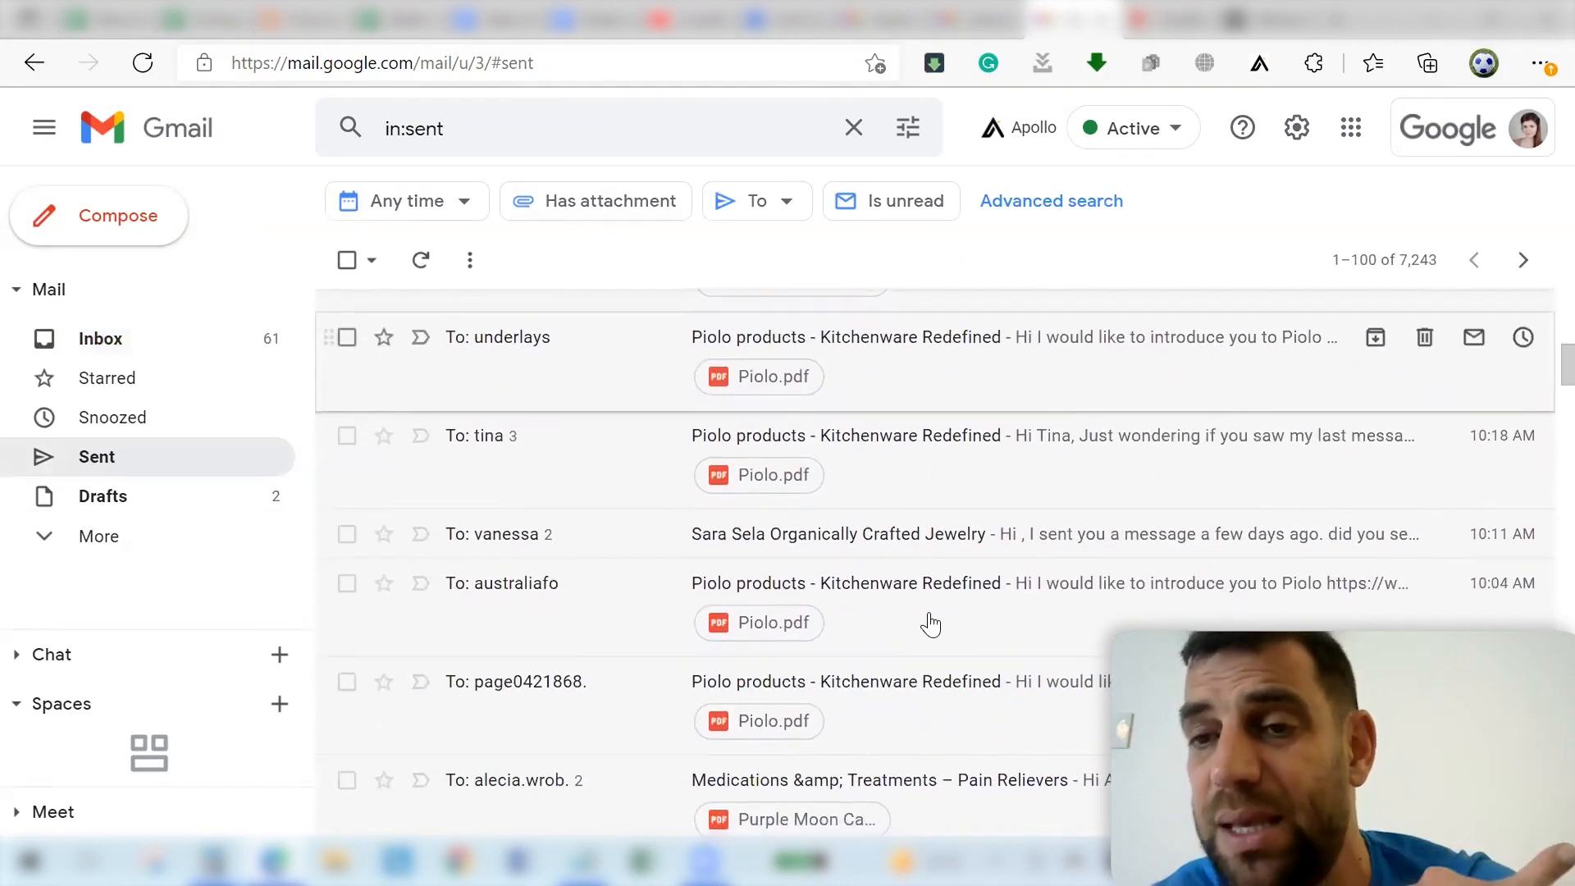
scroll(931, 625, down, 3)
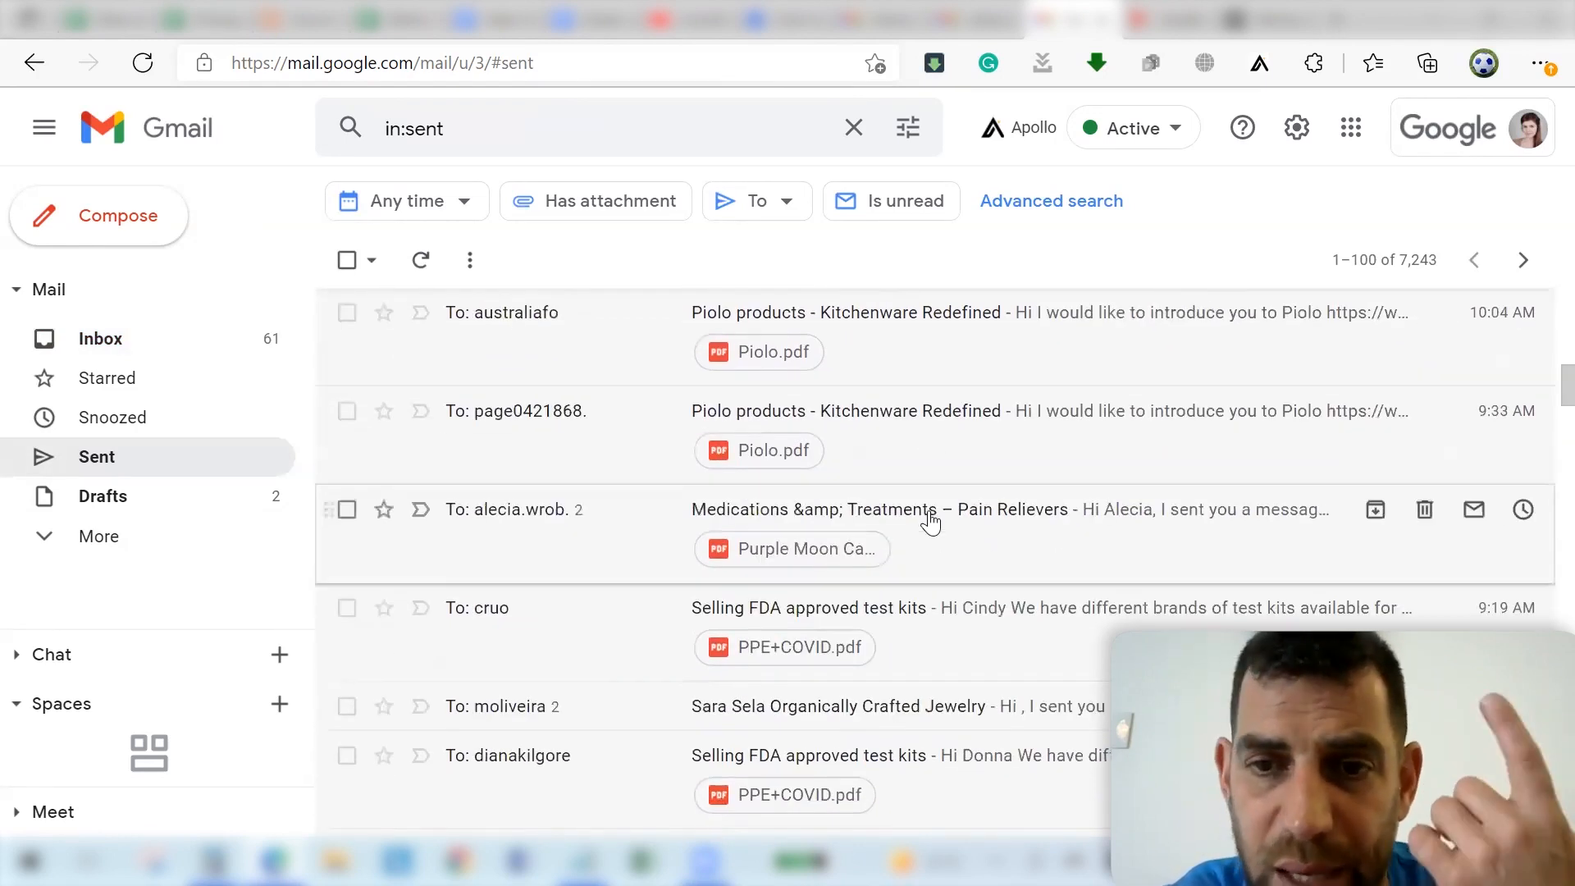
scroll(931, 522, down, 3)
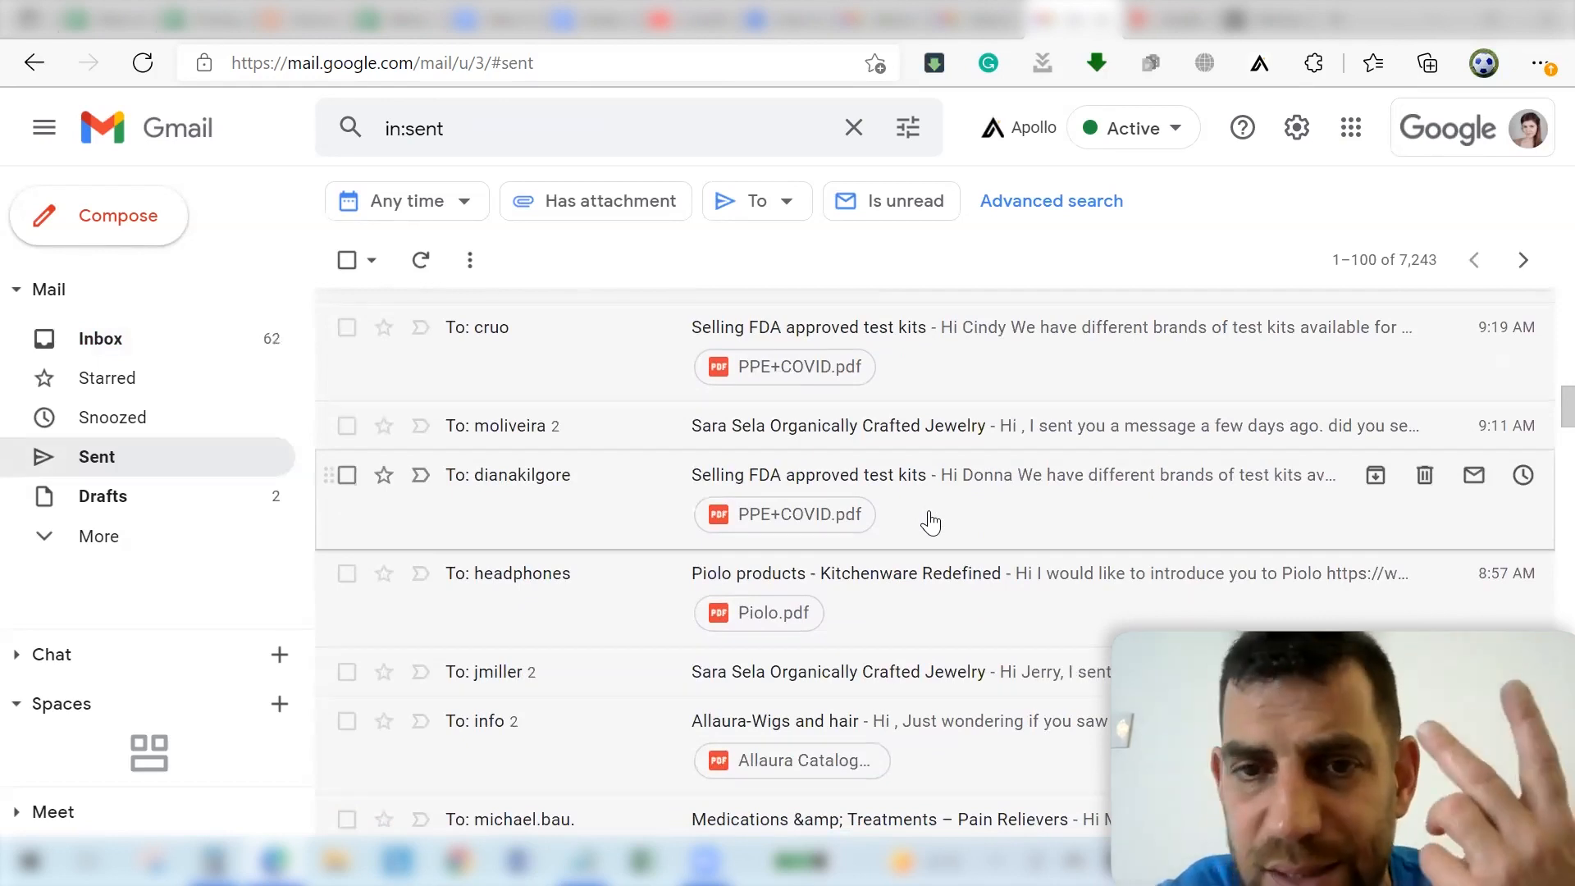
scroll(931, 522, down, 3)
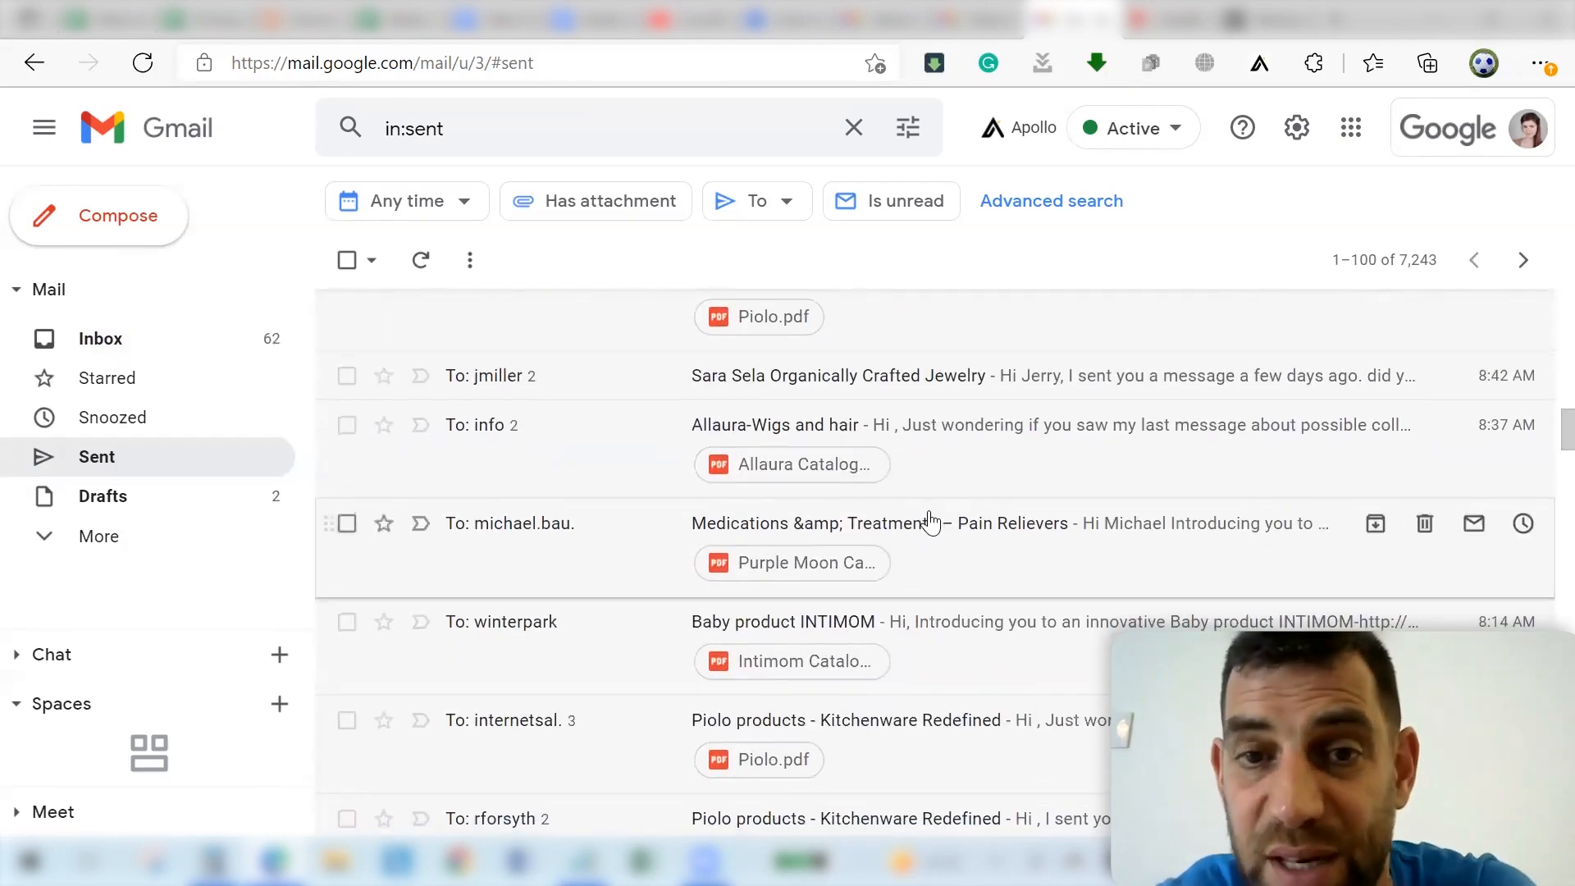